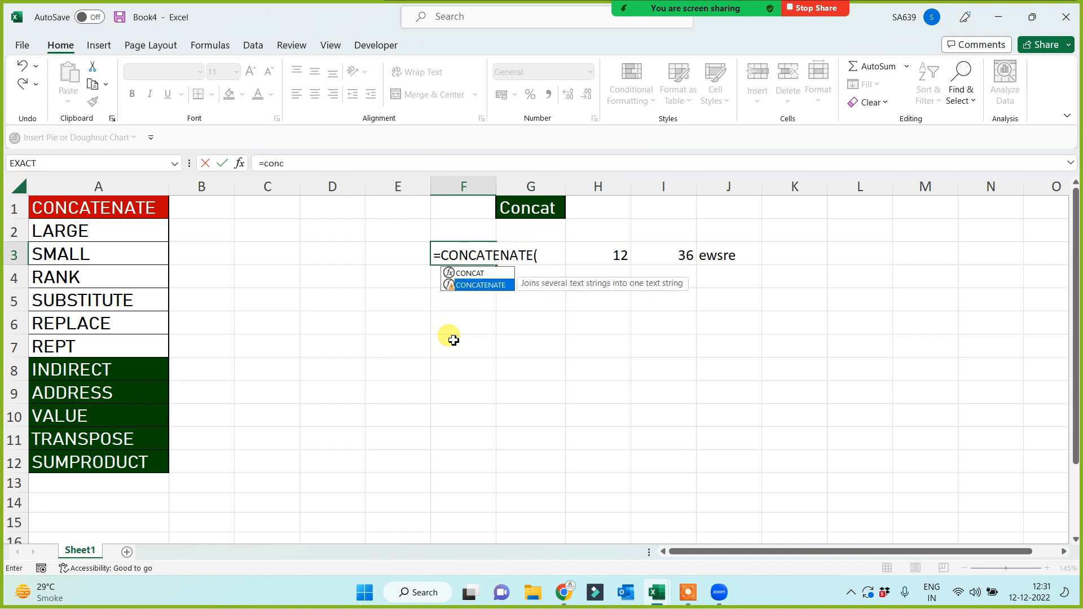
Finish =CONCATENATE(H3,I3,J3) in F3 to get 1236ewsre, and widen column F.
{"action": "left_click", "coordinate": [615, 256]}
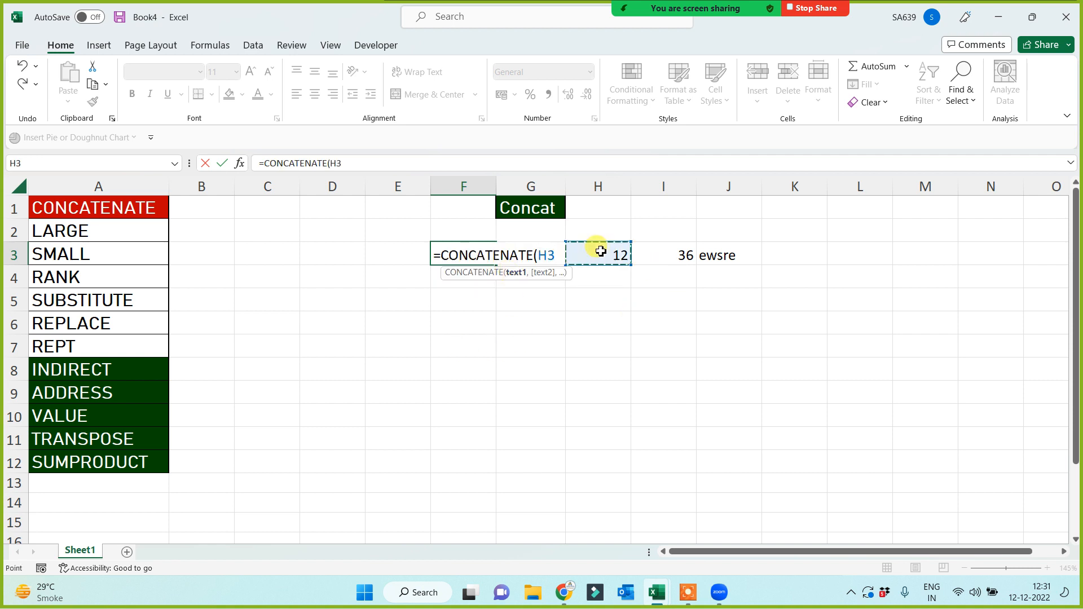
{"action": "type", "text": ","}
{"action": "left_click", "coordinate": [688, 258]}
{"action": "type", "text": ","}
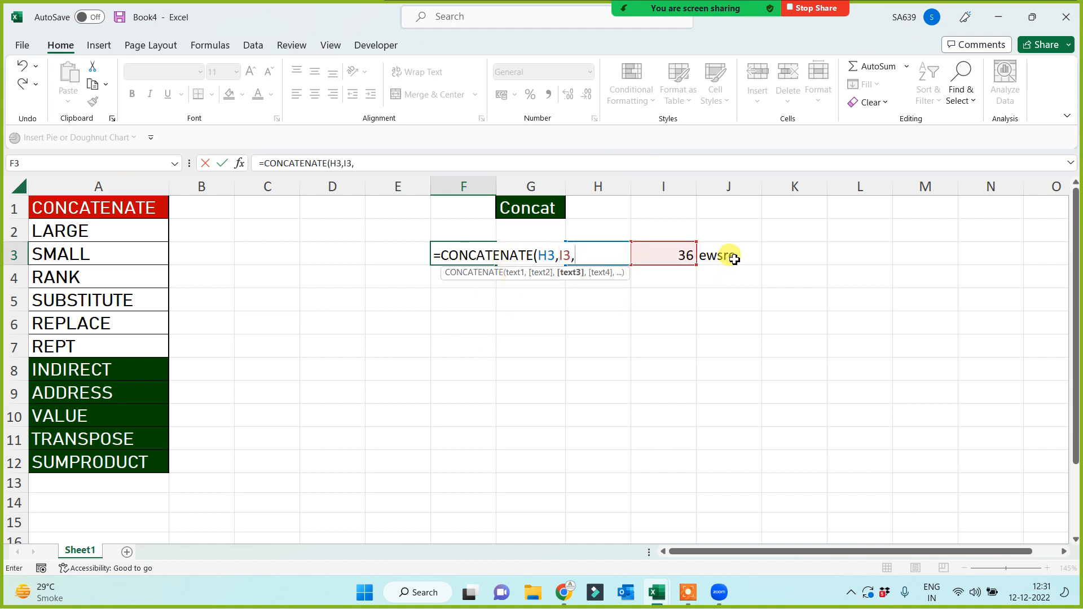
{"action": "left_click", "coordinate": [731, 259]}
{"action": "type", "text": ")"}
{"action": "key", "text": "Return"}
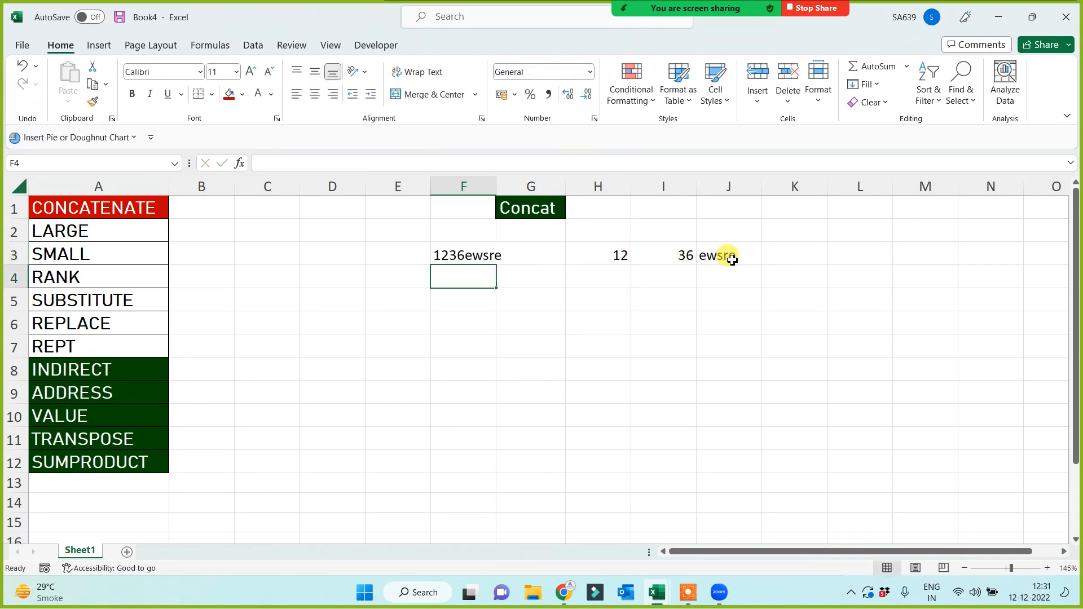
{"action": "left_click_drag", "start_coordinate": [496, 180], "coordinate": [535, 179]}
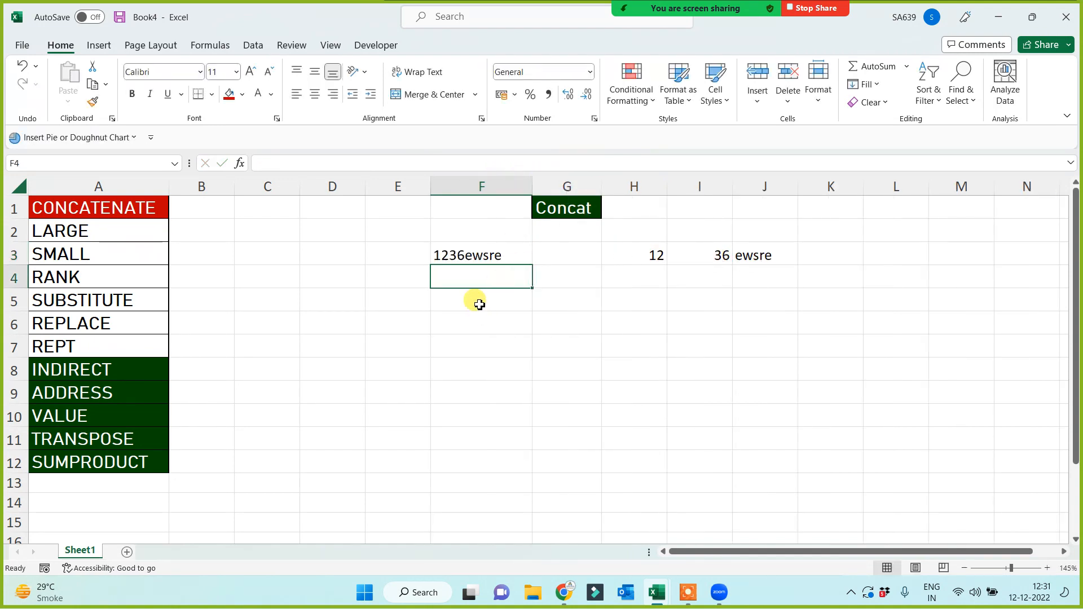
Enter =H3&I3&J3 in F4 to join the same cells with ampersands.
{"action": "type", "text": "="}
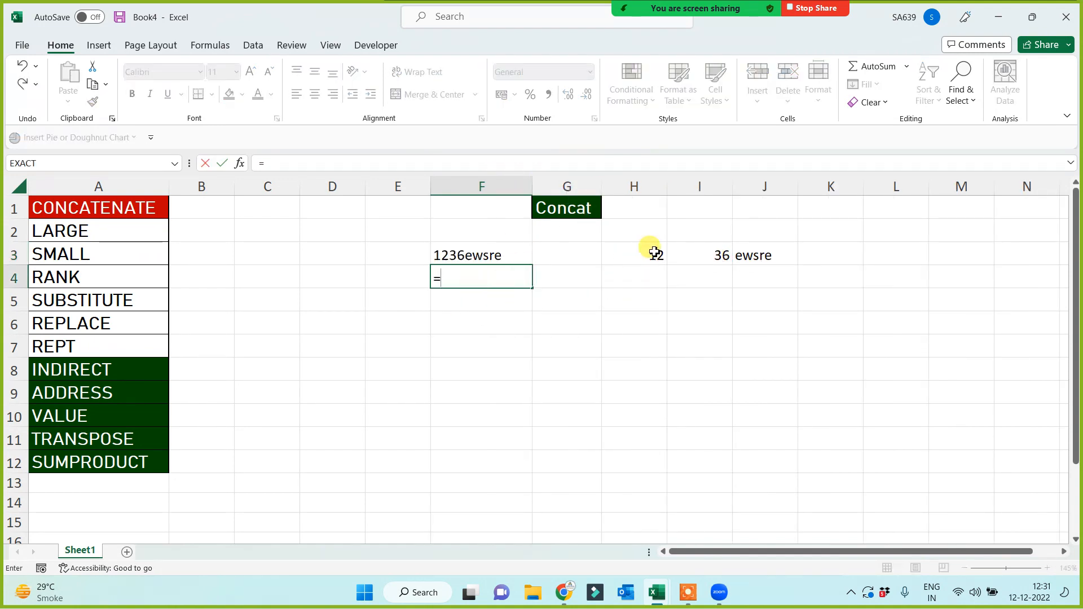
{"action": "left_click", "coordinate": [651, 258]}
{"action": "type", "text": "&"}
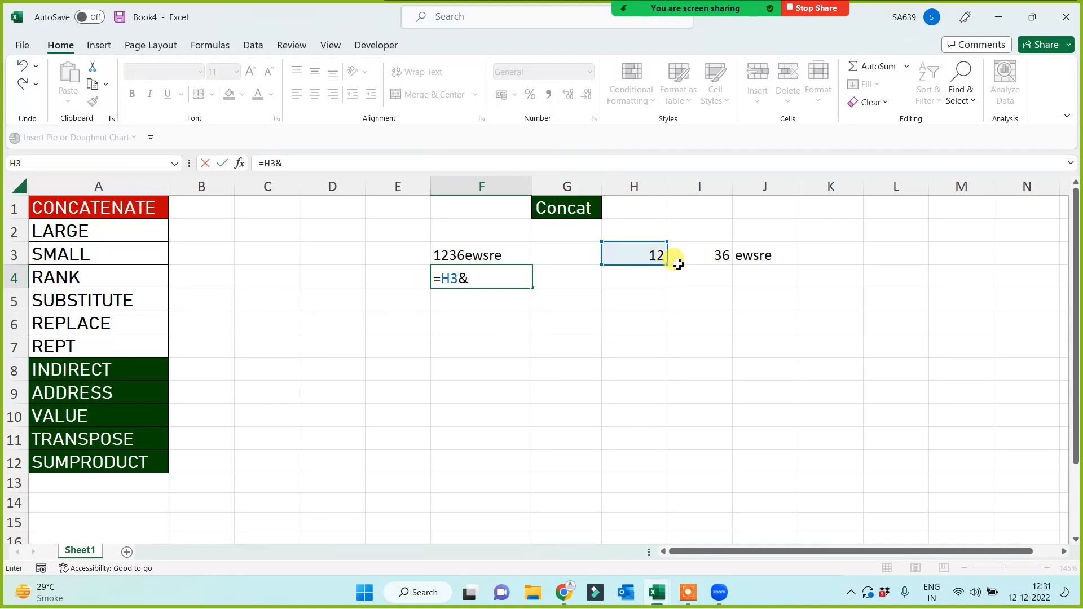
{"action": "left_click", "coordinate": [716, 252]}
{"action": "type", "text": "&"}
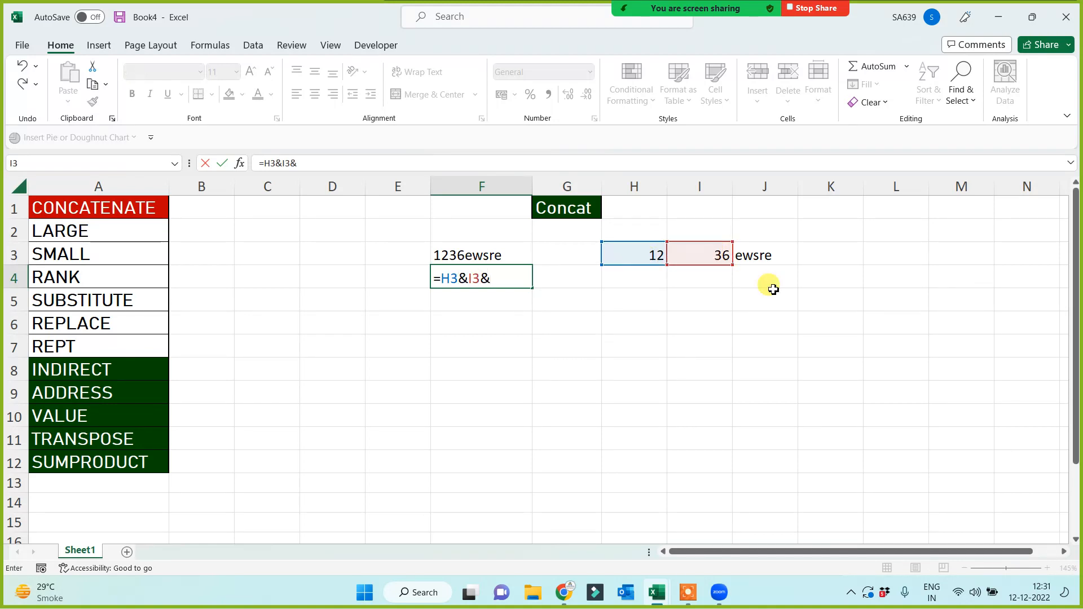
{"action": "left_click", "coordinate": [758, 254]}
{"action": "key", "text": "Return"}
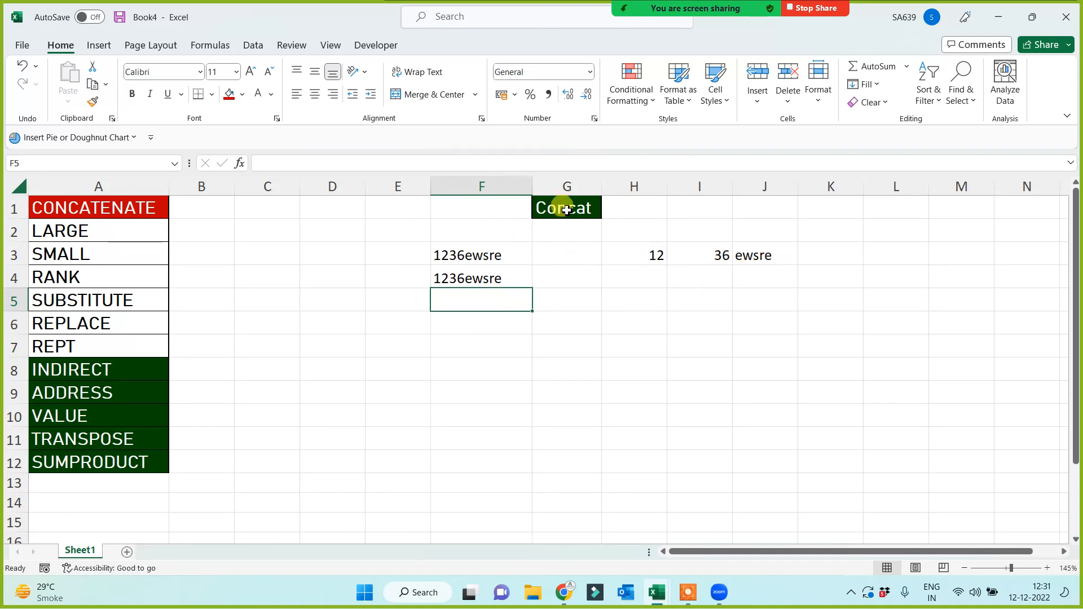
Enter =CONCAT(H3,I3,J3) in F5.
{"action": "type", "text": "=con"}
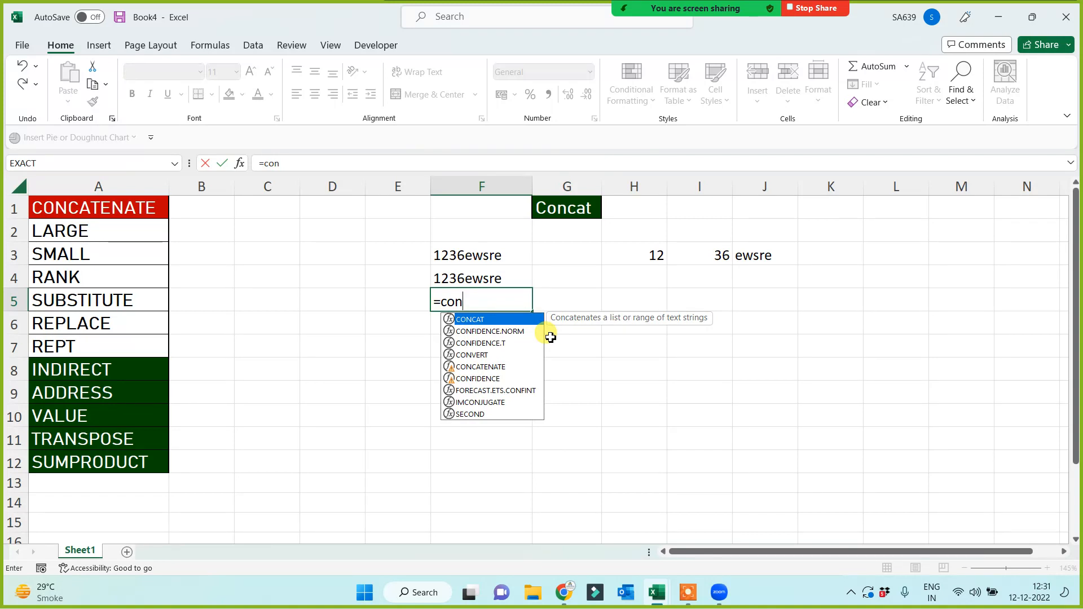
{"action": "key", "text": "Tab"}
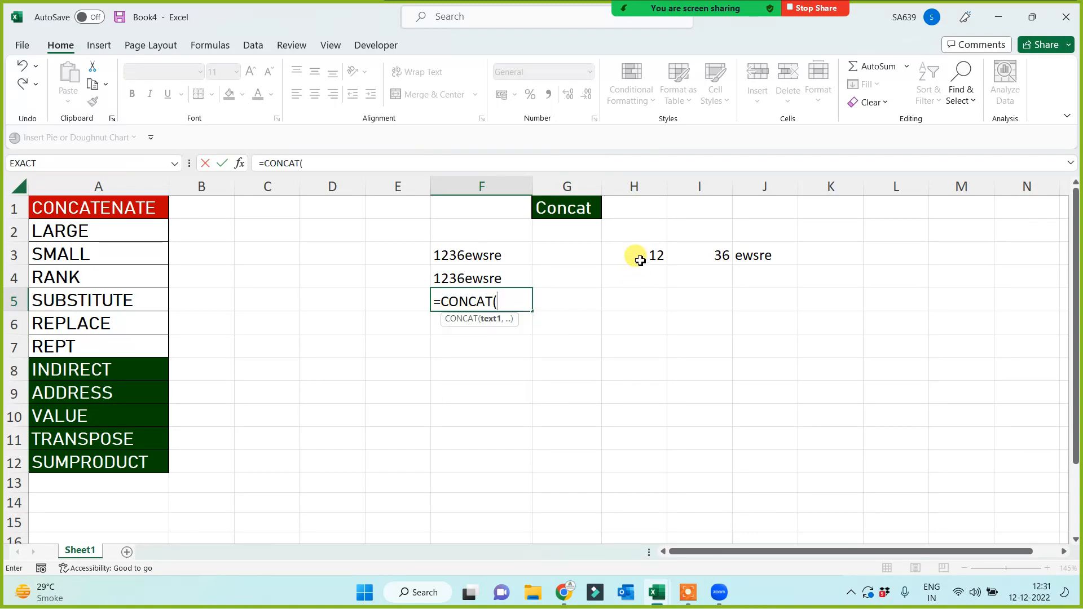
{"action": "left_click", "coordinate": [636, 253]}
{"action": "type", "text": ","}
{"action": "left_click", "coordinate": [707, 254]}
{"action": "type", "text": ","}
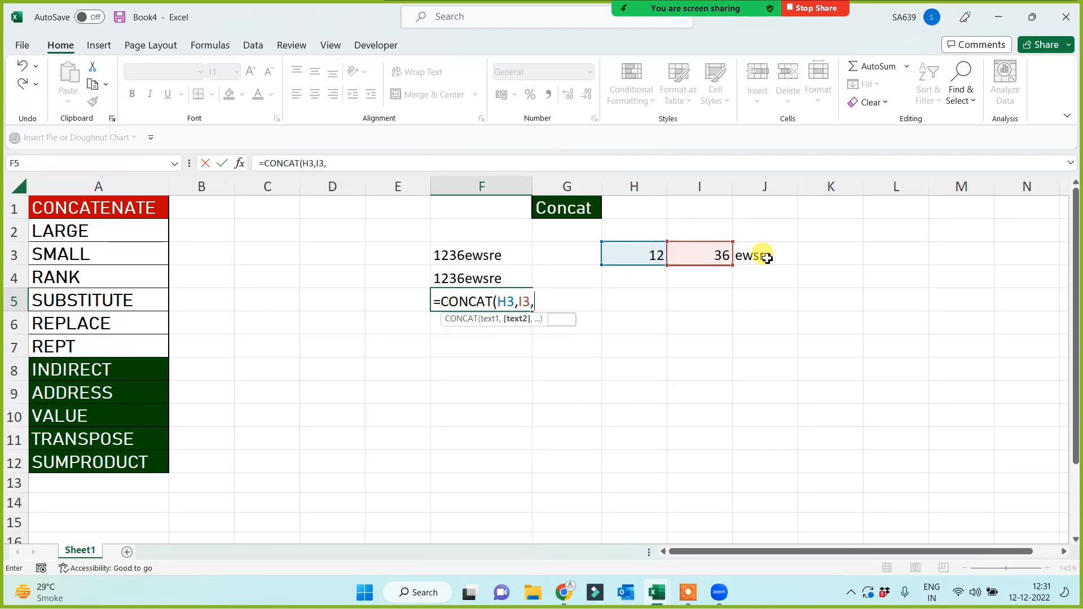
{"action": "left_click", "coordinate": [762, 253]}
{"action": "type", "text": ")"}
{"action": "key", "text": "Return"}
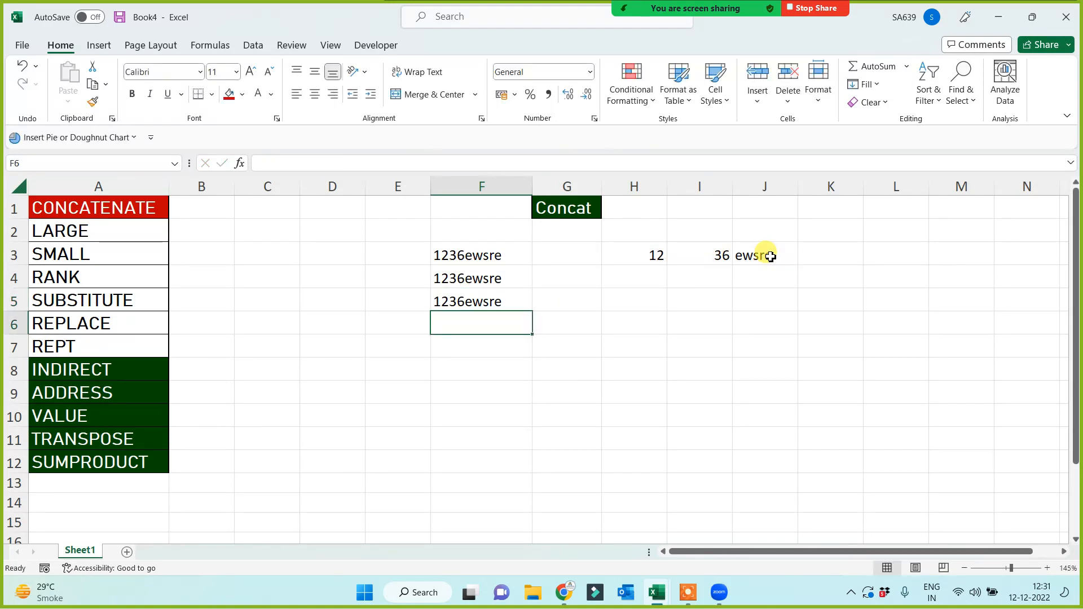
Copy A1's red heading format onto the Concat heading in G1 and widen column G.
{"action": "left_click", "coordinate": [79, 207]}
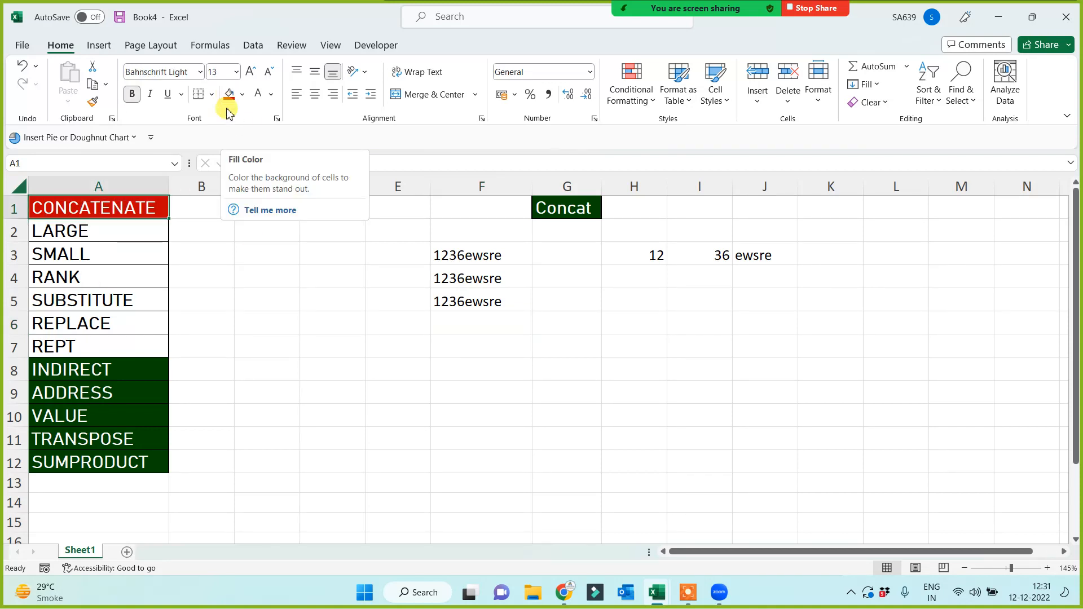
{"action": "left_click", "coordinate": [93, 101]}
{"action": "left_click", "coordinate": [566, 206]}
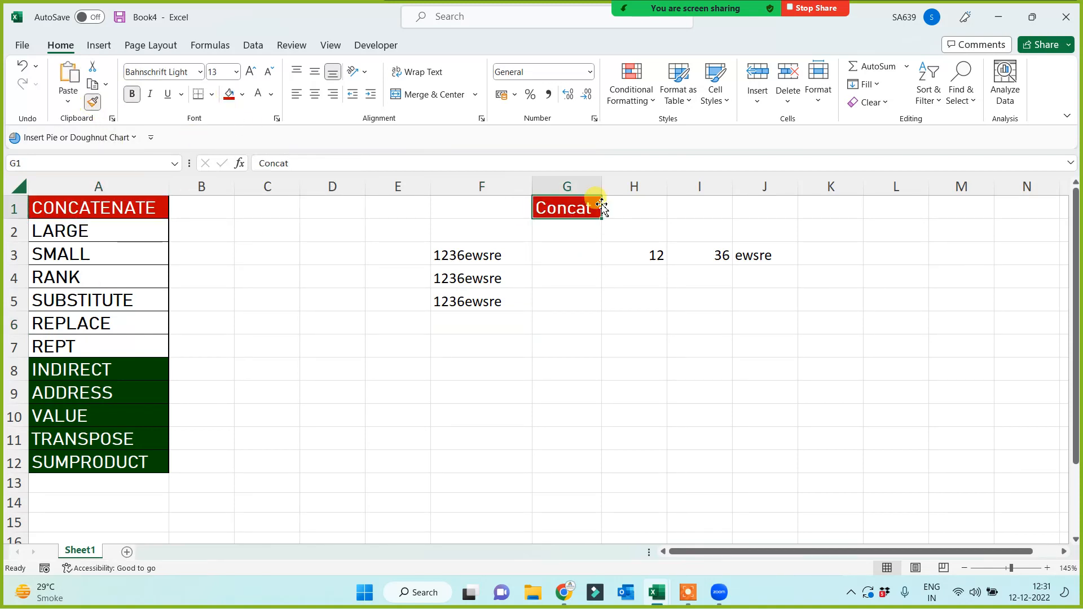
{"action": "left_click_drag", "start_coordinate": [605, 186], "coordinate": [621, 186]}
Select the function names from LARGE down to SUMPRODUCT in column A.
{"action": "left_click", "coordinate": [467, 391]}
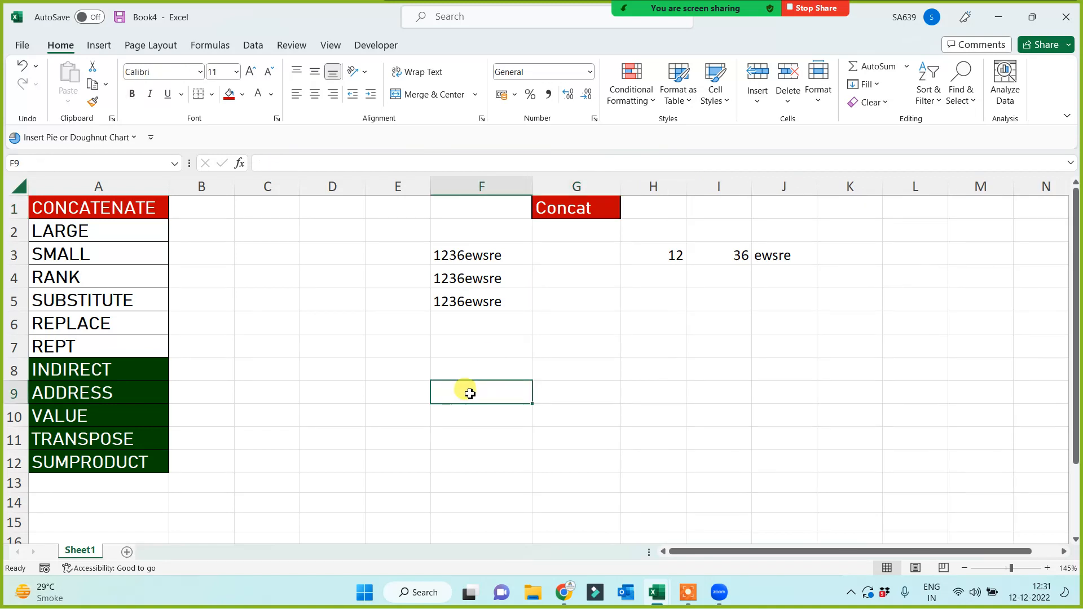
{"action": "left_click", "coordinate": [483, 271]}
{"action": "left_click", "coordinate": [484, 316]}
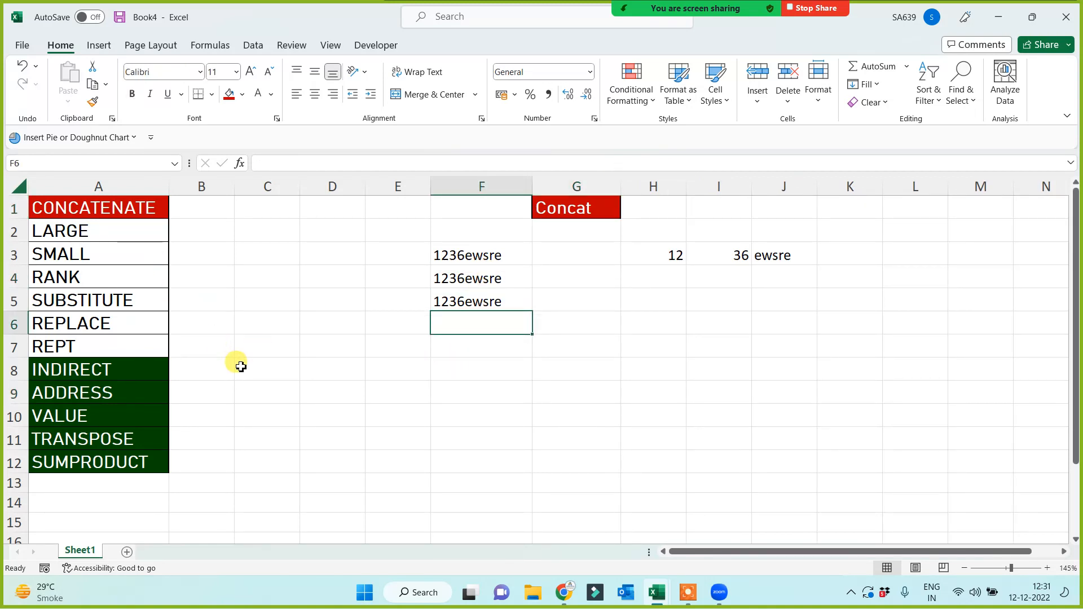
{"action": "left_click_drag", "start_coordinate": [96, 230], "coordinate": [91, 466]}
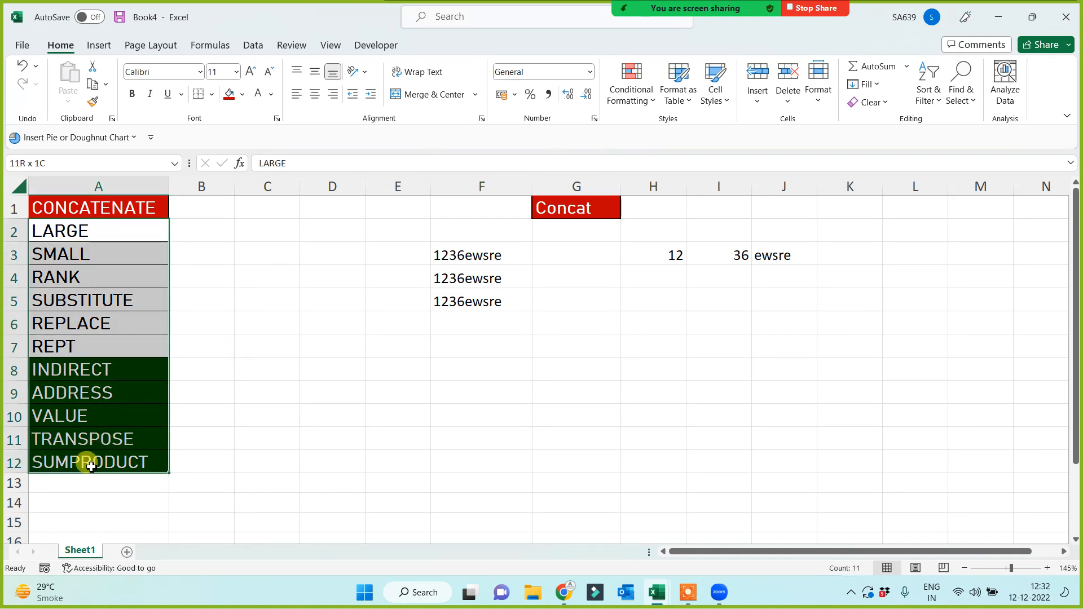
Move the selected function list so it starts at A8.
{"action": "key", "text": "ctrl+c"}
{"action": "left_click", "coordinate": [83, 368]}
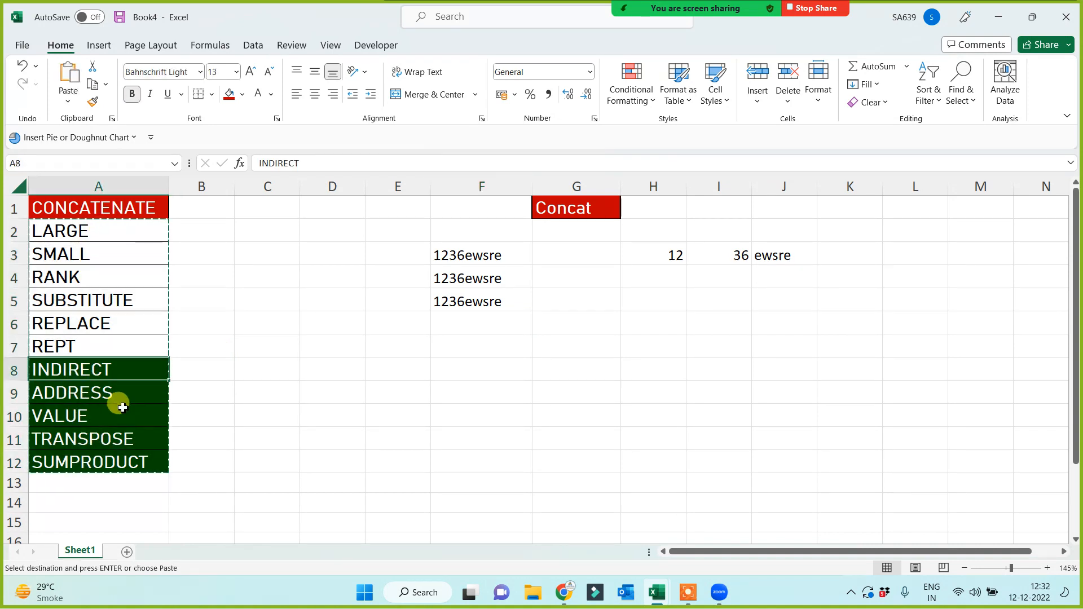
{"action": "key", "text": "Return"}
{"action": "scroll", "coordinate": [317, 418], "scroll_direction": "down", "scroll_amount": 1}
{"action": "left_click", "coordinate": [271, 397]}
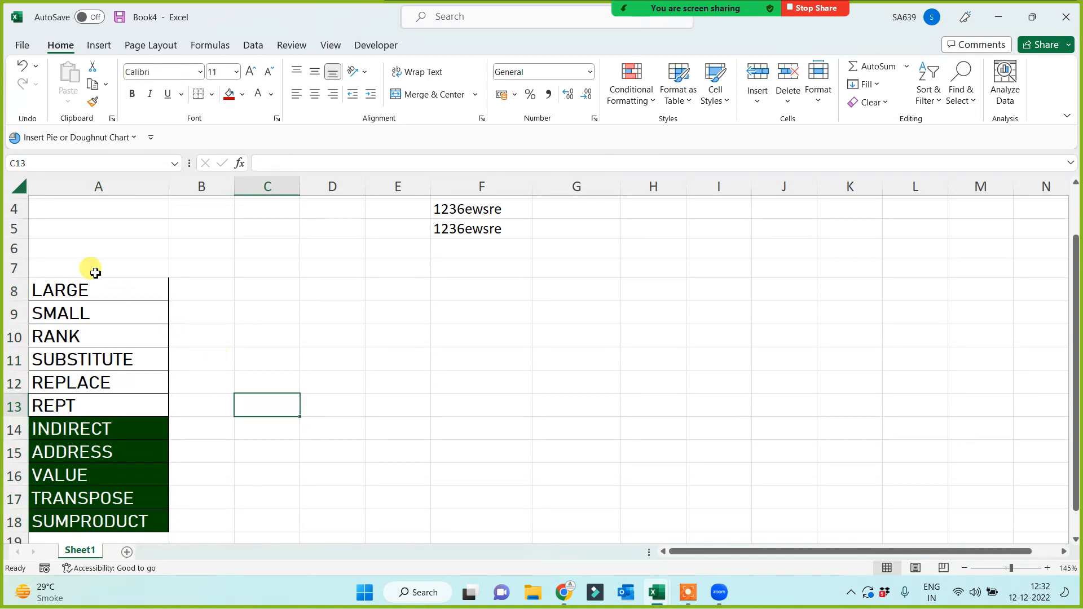
Fill LARGE, SMALL and RANK in A8:A10 with red.
{"action": "left_click_drag", "start_coordinate": [87, 289], "coordinate": [86, 337]}
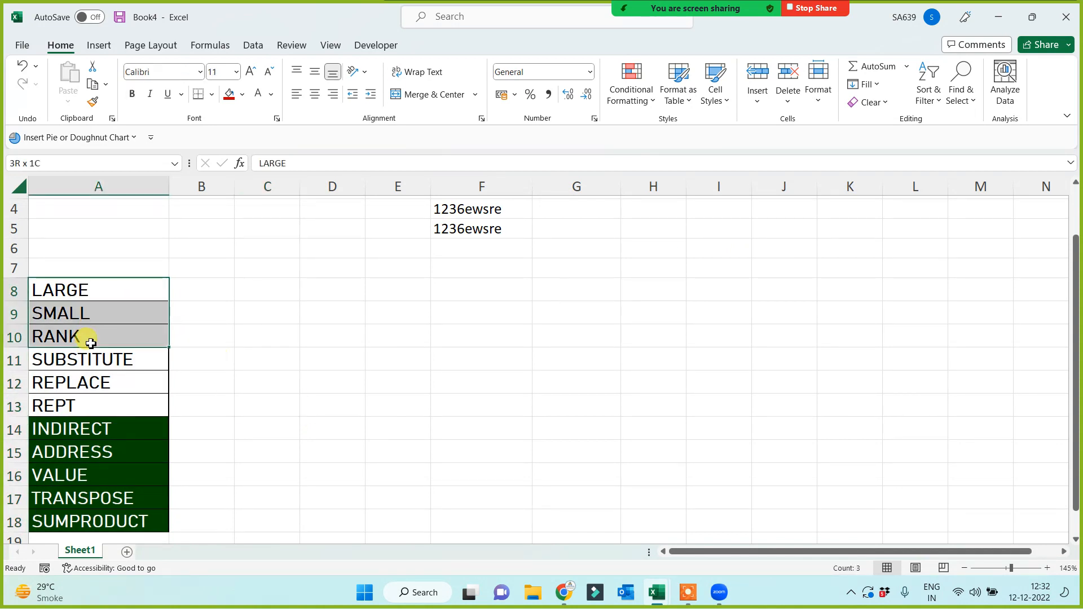
{"action": "left_click", "coordinate": [229, 93]}
{"action": "left_click", "coordinate": [348, 310]}
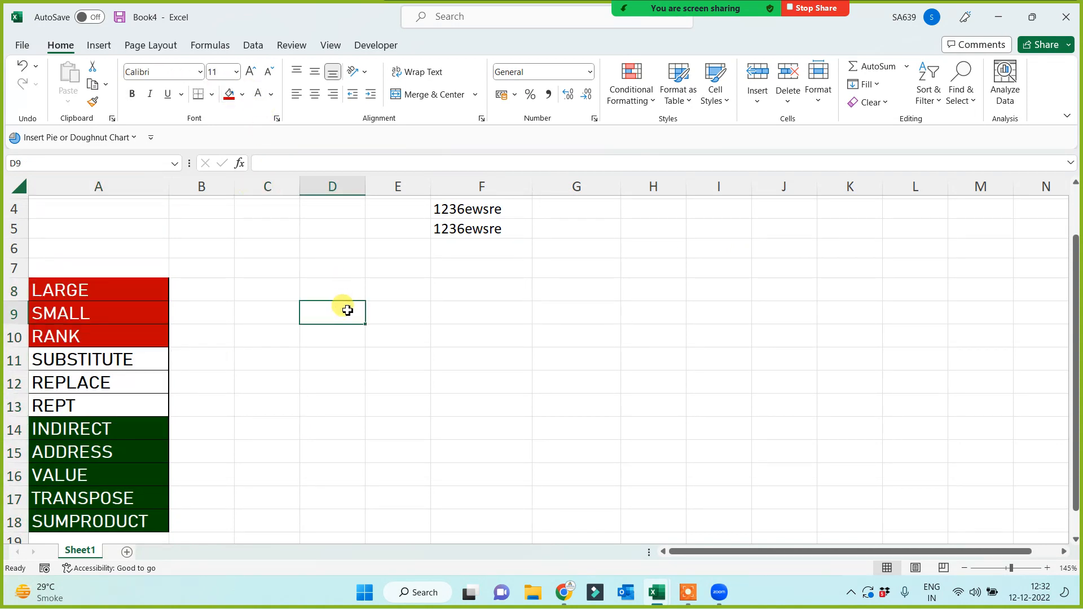
{"action": "left_click", "coordinate": [469, 311]}
{"action": "left_click", "coordinate": [486, 286]}
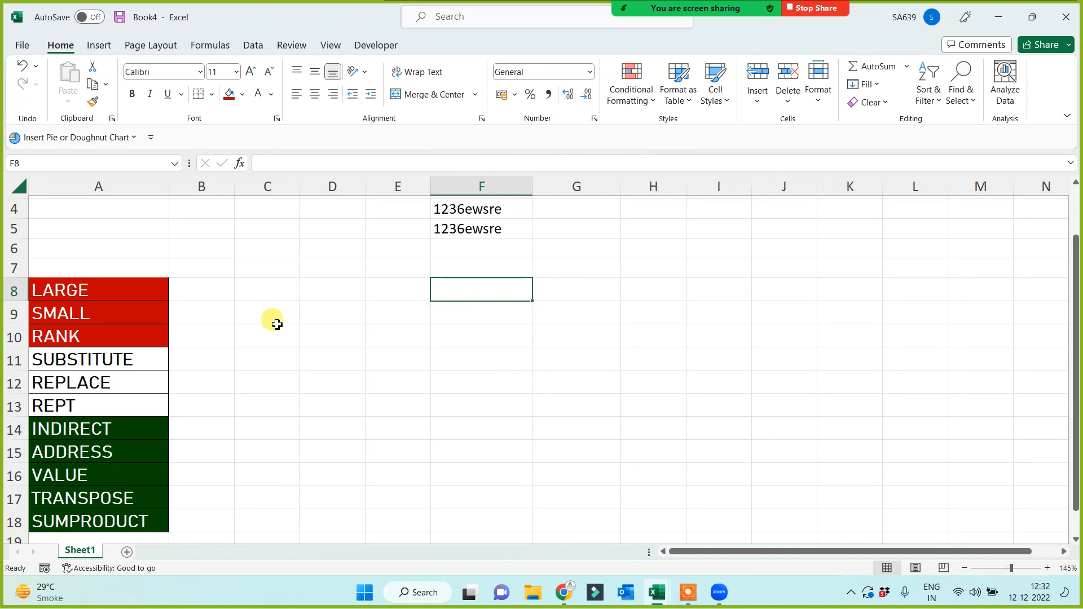
Move the functions from SUBSTITUTE to SUMPRODUCT so they start at A14.
{"action": "scroll", "coordinate": [254, 350], "scroll_direction": "down", "scroll_amount": 1}
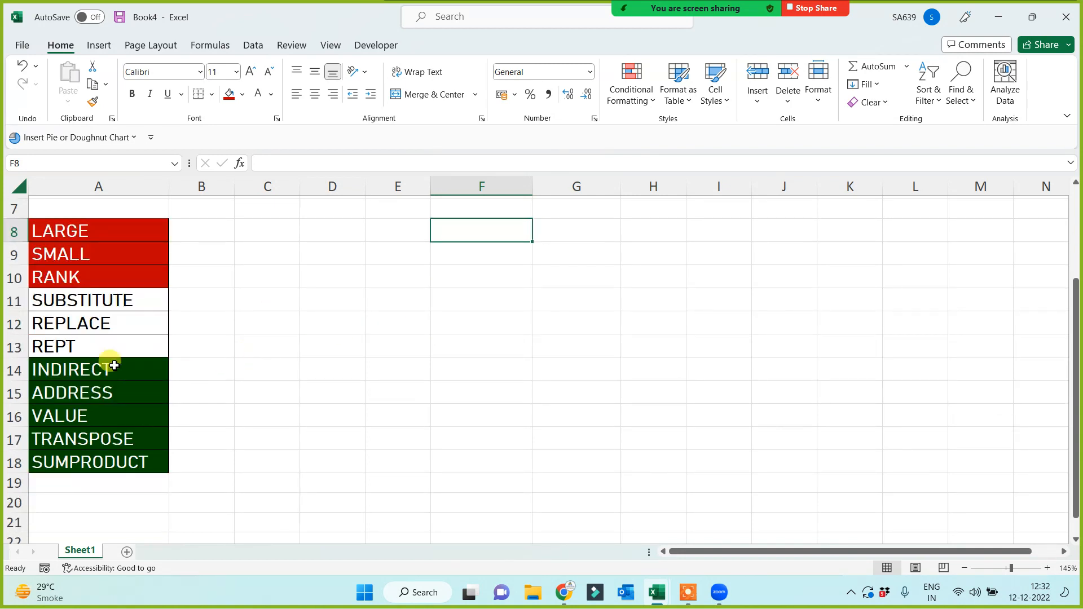
{"action": "left_click_drag", "start_coordinate": [72, 299], "coordinate": [69, 467]}
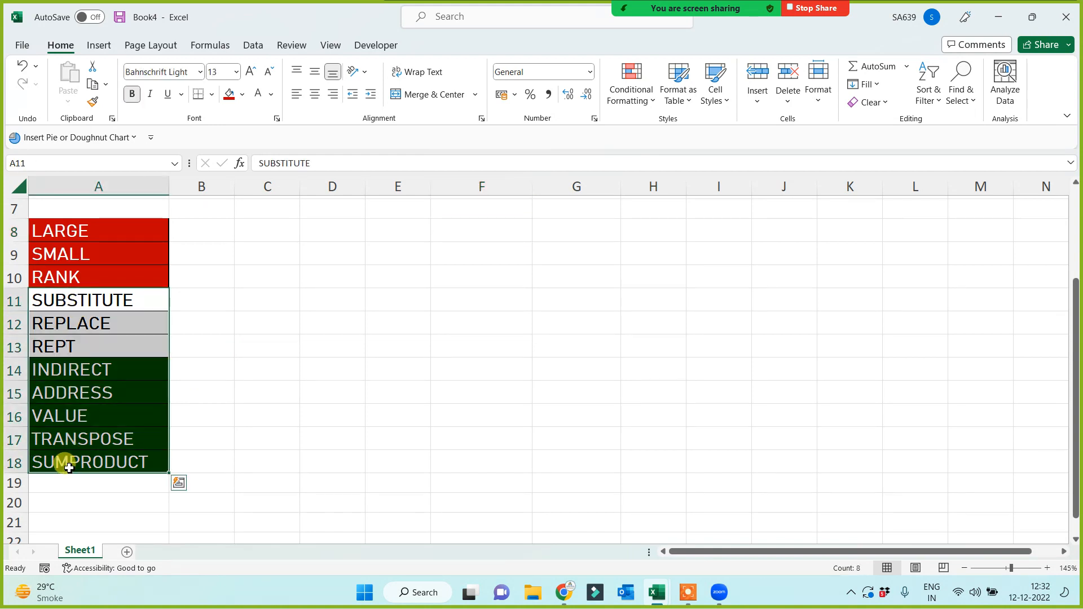
{"action": "key", "text": "ctrl+c"}
{"action": "scroll", "coordinate": [70, 454], "scroll_direction": "down", "scroll_amount": 1}
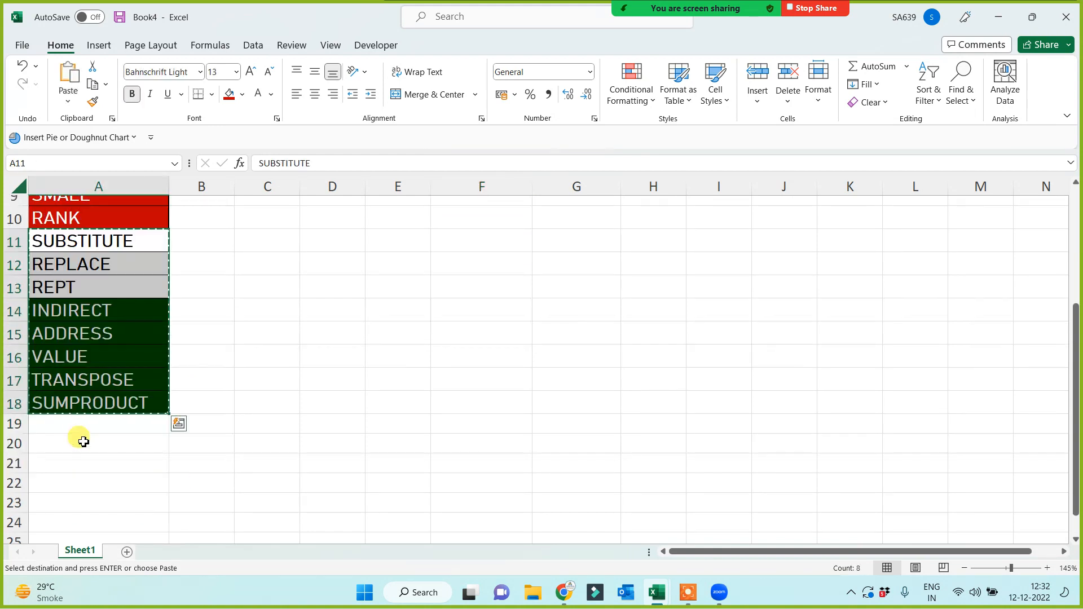
{"action": "left_click", "coordinate": [72, 310]}
{"action": "key", "text": "Return"}
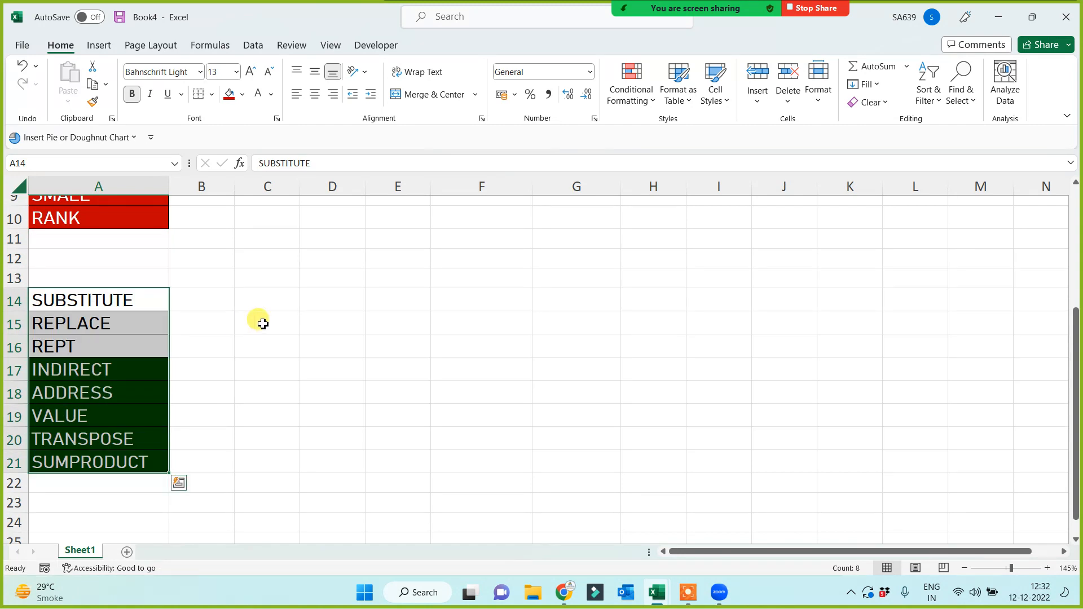
{"action": "left_click", "coordinate": [263, 324]}
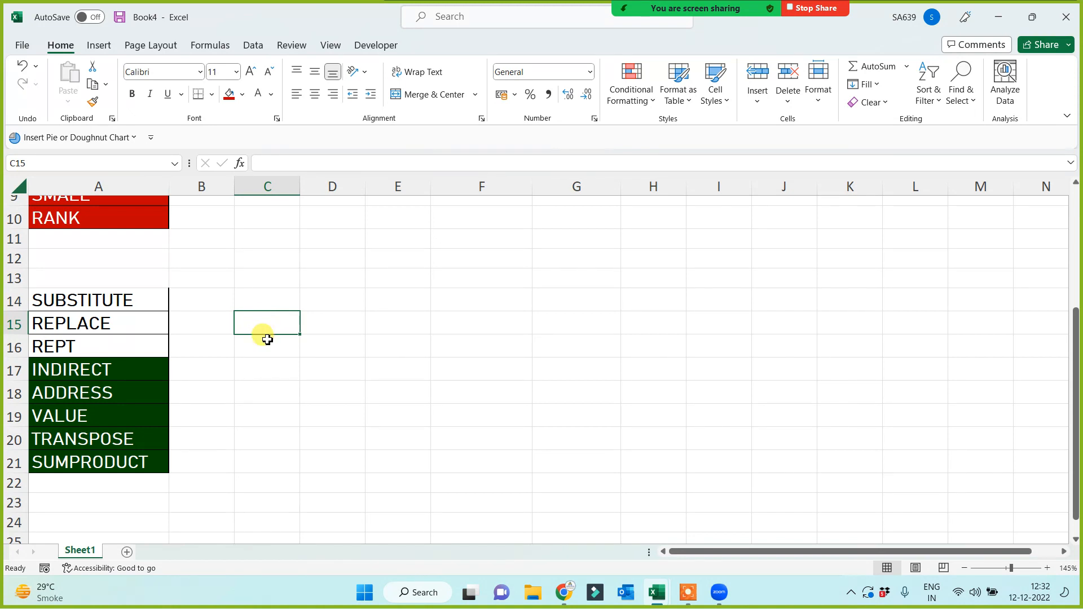
Reselect the red LARGE, SMALL and RANK cells to check the group.
{"action": "scroll", "coordinate": [267, 339], "scroll_direction": "up", "scroll_amount": 2}
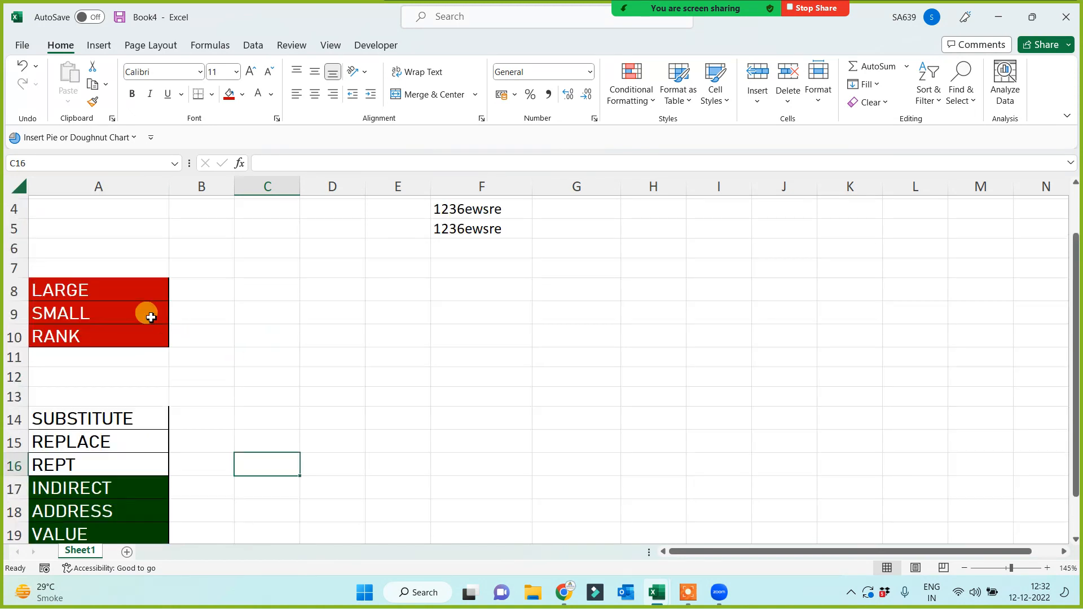
{"action": "left_click", "coordinate": [91, 300]}
{"action": "left_click_drag", "start_coordinate": [91, 299], "coordinate": [86, 331]}
{"action": "left_click", "coordinate": [325, 310]}
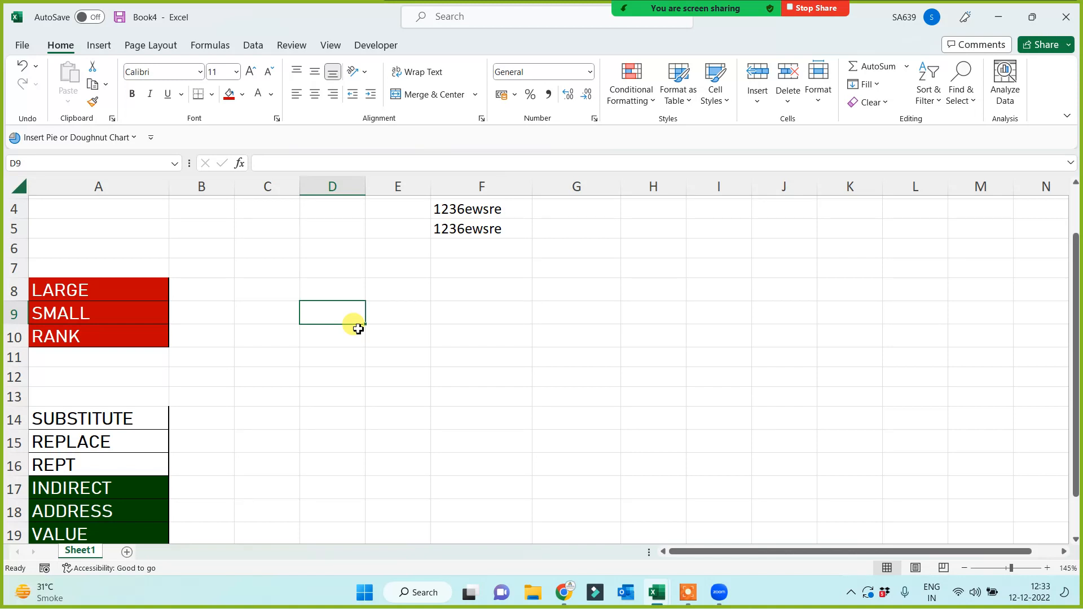
{"action": "scroll", "coordinate": [331, 364], "scroll_direction": "down", "scroll_amount": 2}
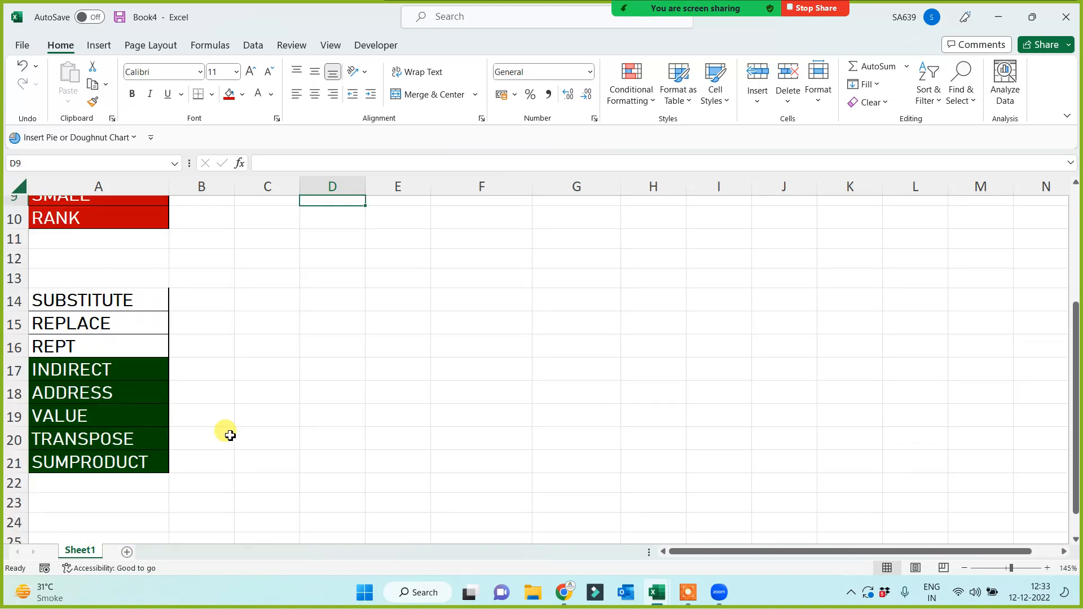
Fill the SUBSTITUTE cell in A14 with red.
{"action": "left_click", "coordinate": [111, 299]}
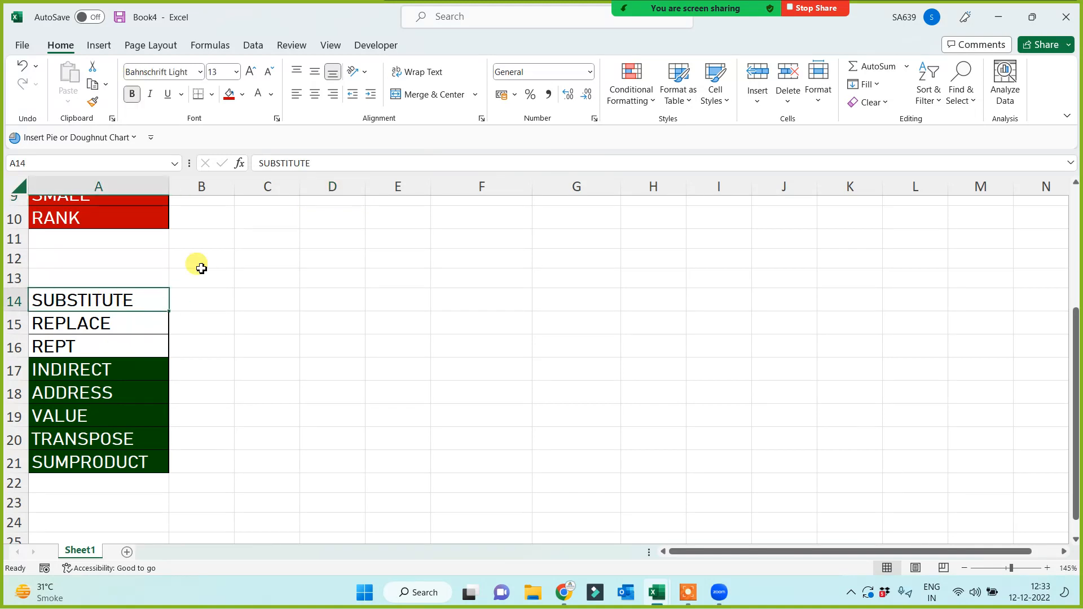
{"action": "left_click", "coordinate": [229, 93]}
{"action": "left_click", "coordinate": [468, 323]}
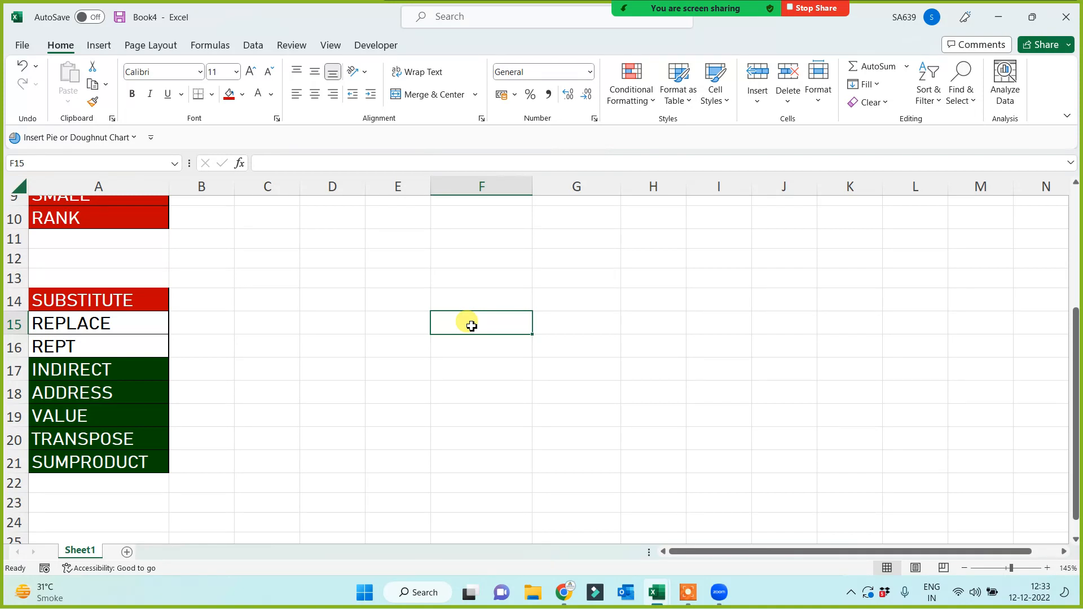
Type the sample sentence 'my name is …' with a person's name in F13 and AutoFit column F.
{"action": "left_click", "coordinate": [506, 280]}
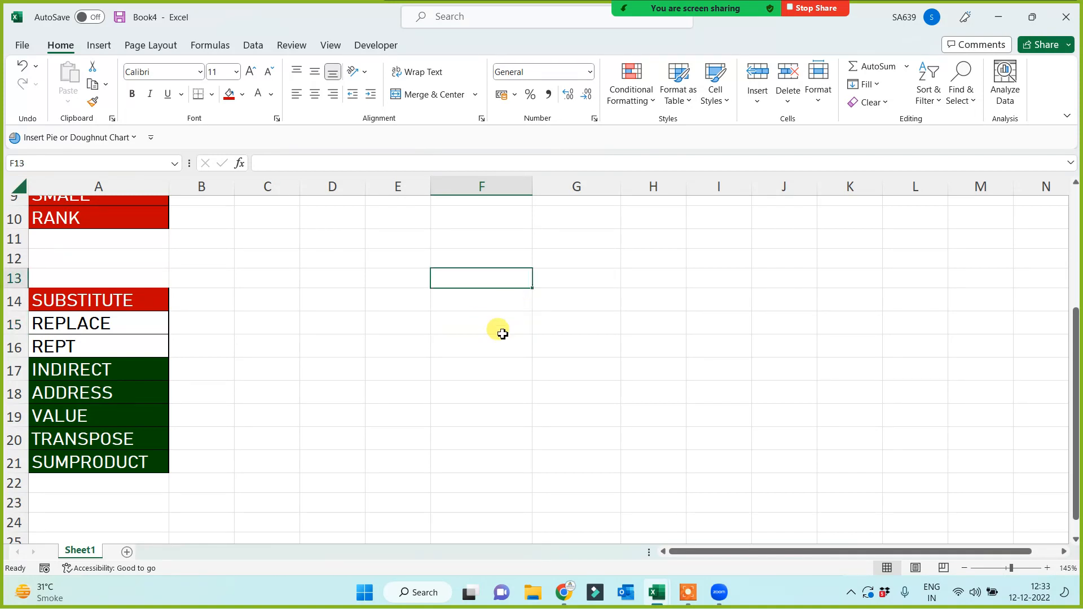
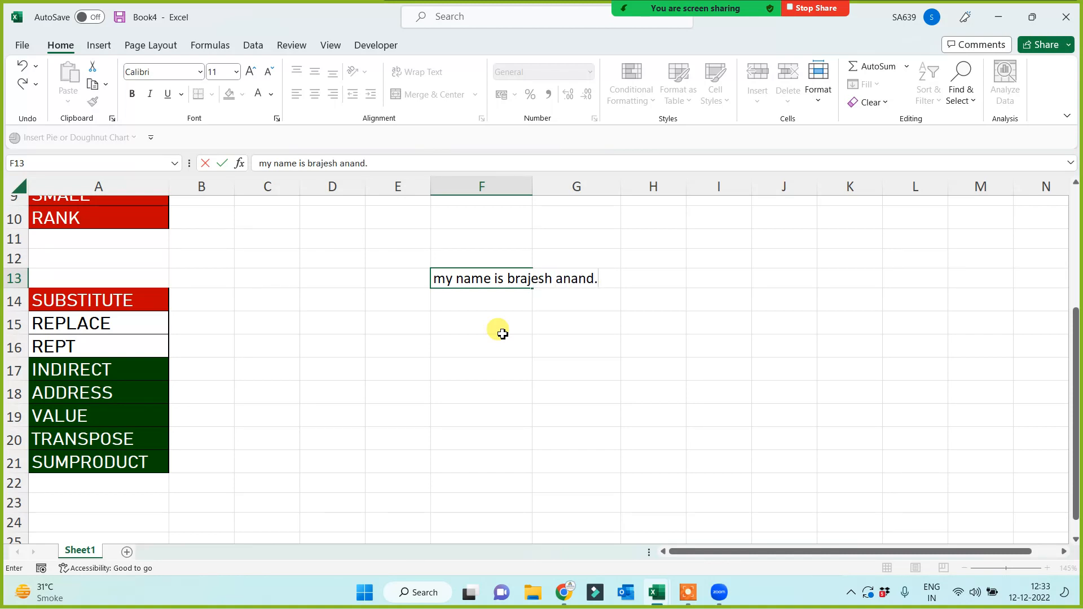
{"action": "key", "text": "Return"}
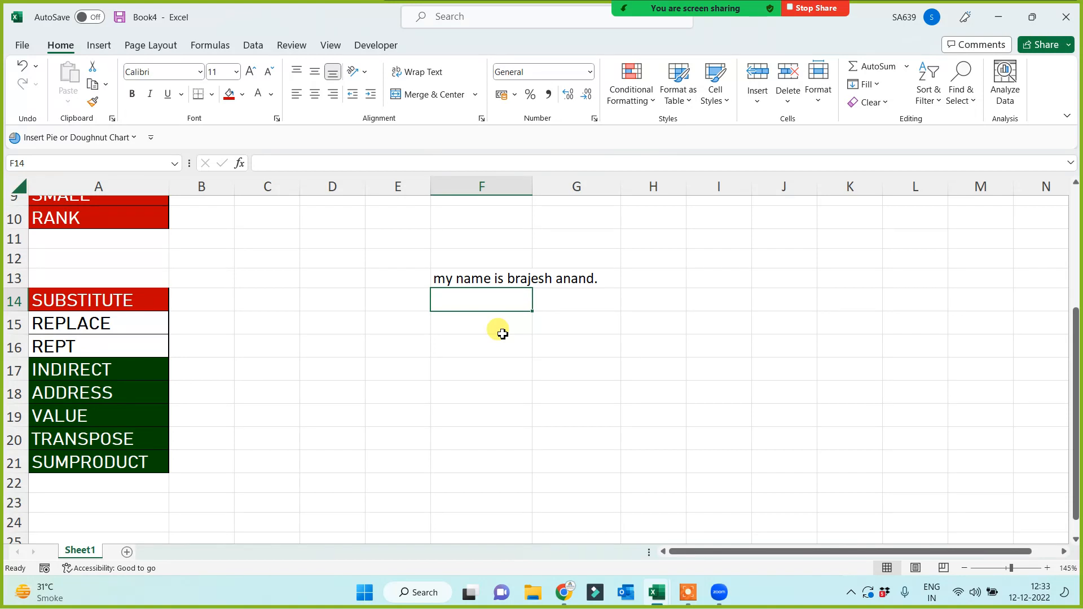
{"action": "left_click", "coordinate": [471, 341]}
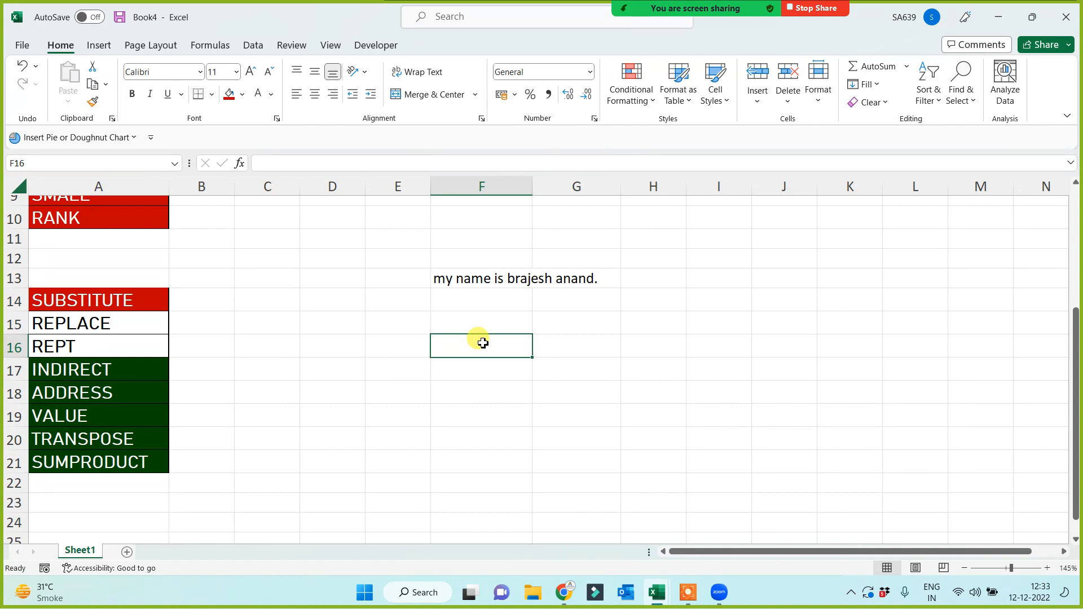
{"action": "double_click", "coordinate": [531, 186]}
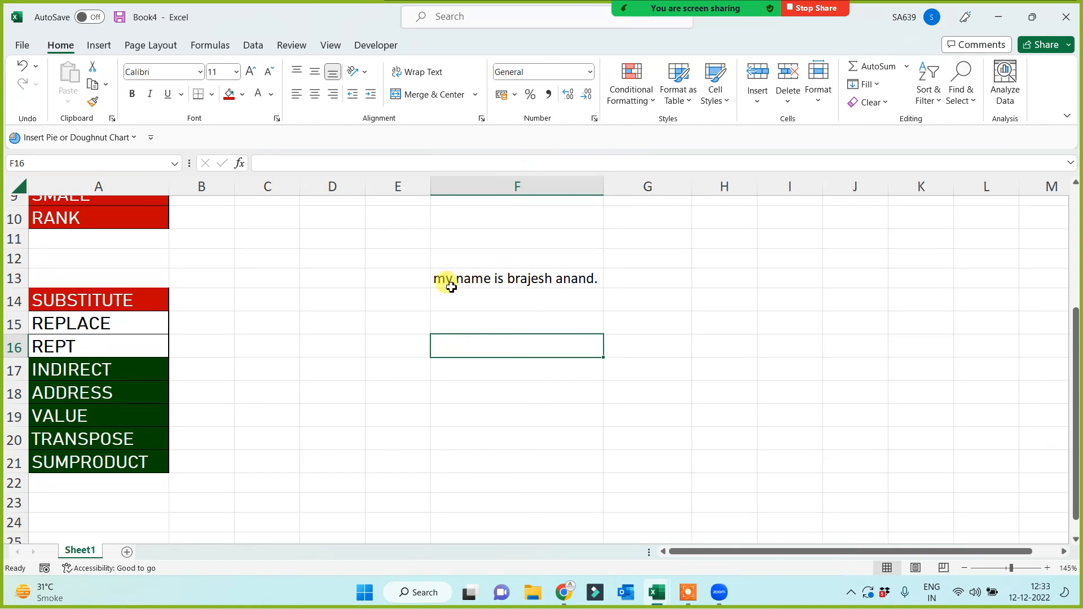
{"action": "left_click", "coordinate": [451, 287]}
{"action": "double_click", "coordinate": [445, 279]}
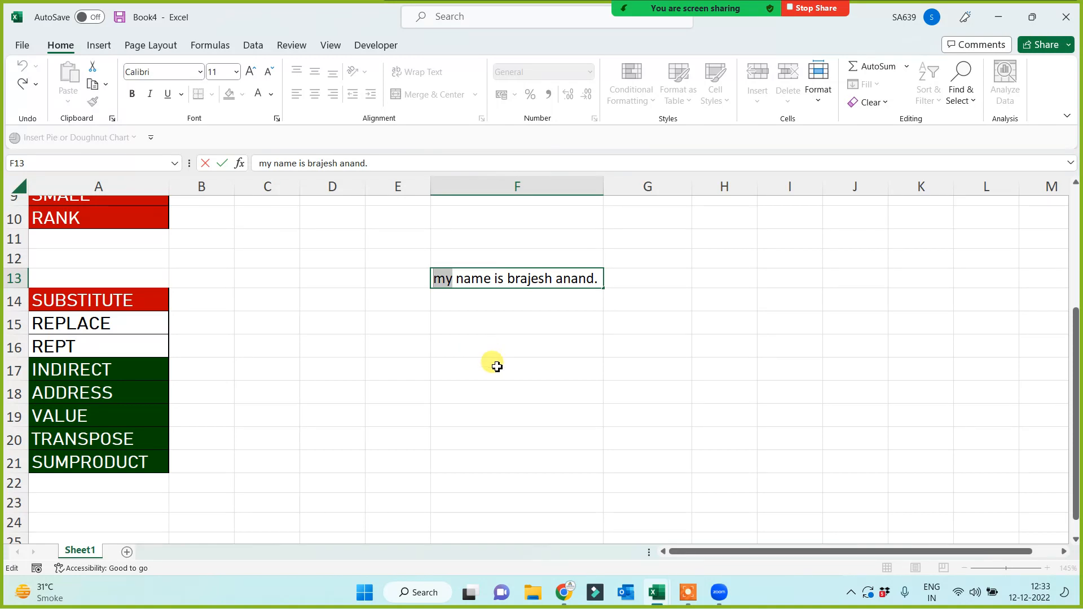
{"action": "left_click", "coordinate": [490, 350]}
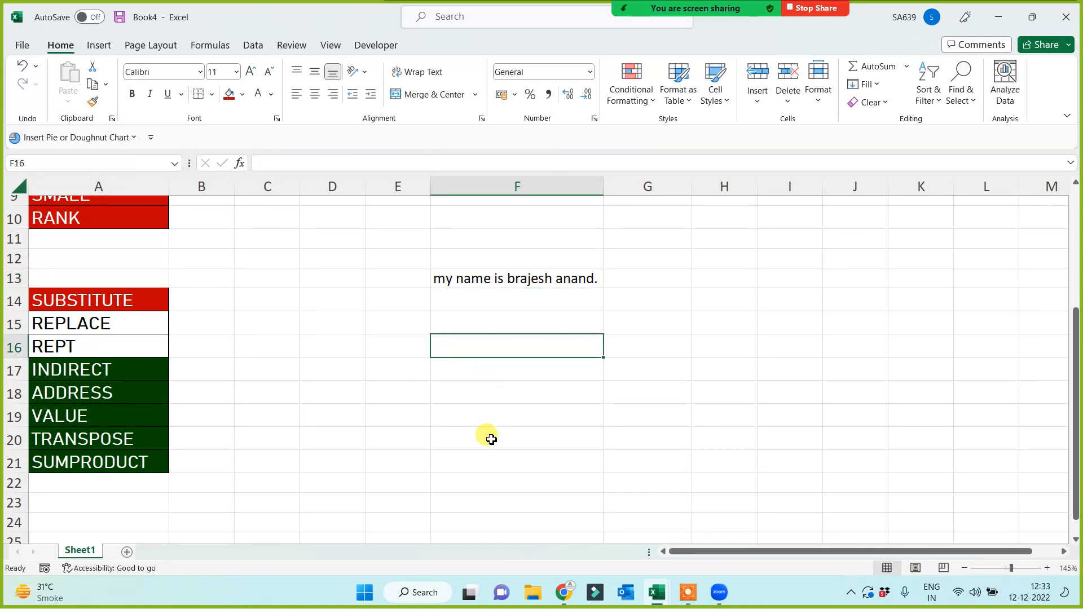
Enter =SUBSTITUTE(F13,"my","your") in F16.
{"action": "type", "text": "=subs"}
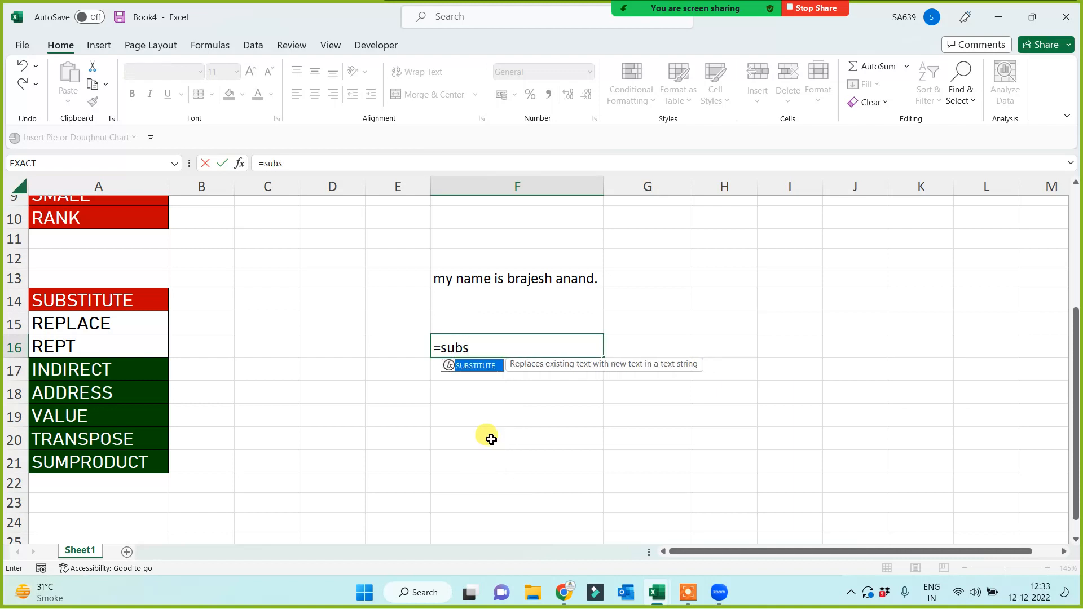
{"action": "key", "text": "Tab"}
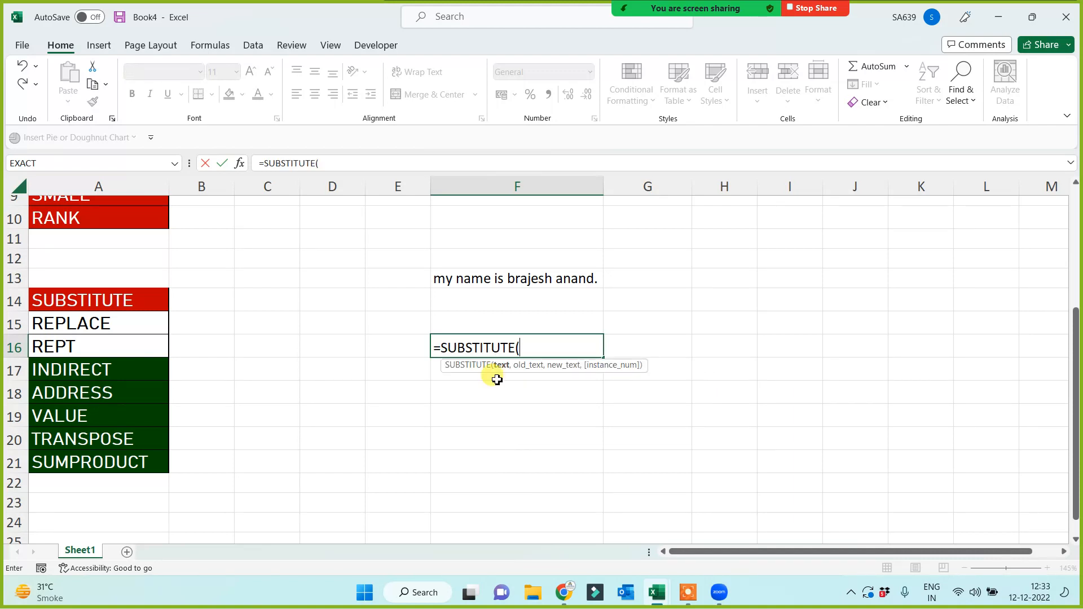
{"action": "left_click", "coordinate": [491, 275]}
{"action": "type", "text": ","}
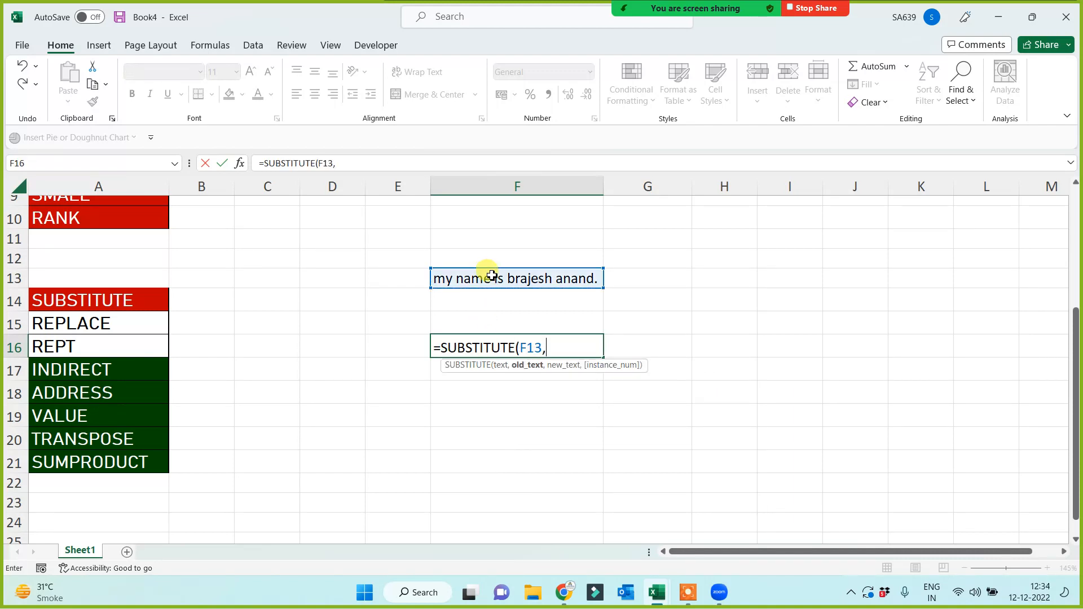
{"action": "type", "text": "\"my"}
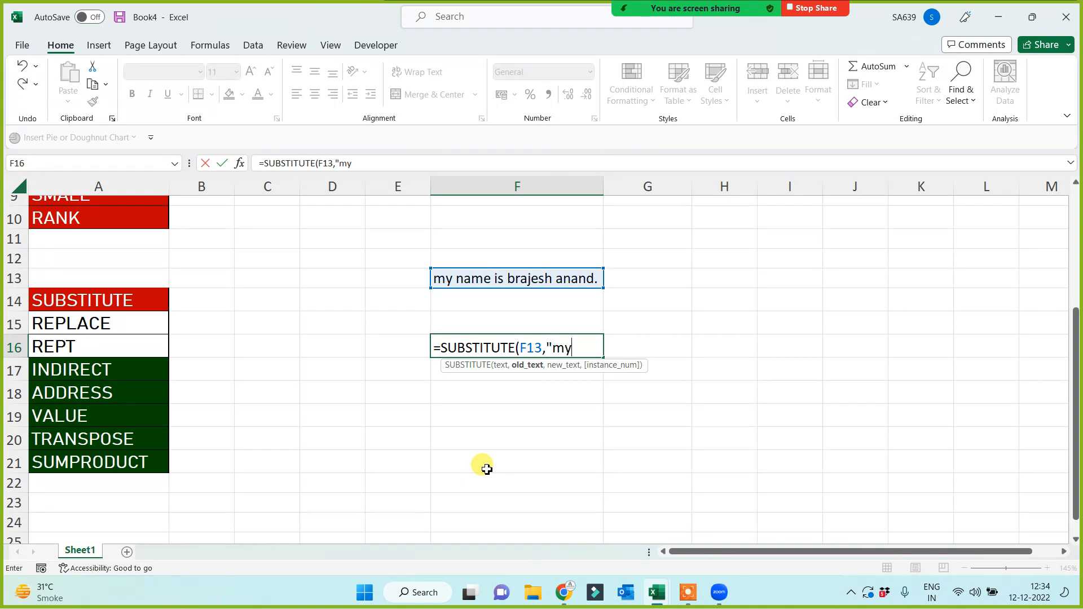
{"action": "type", "text": "\",\""}
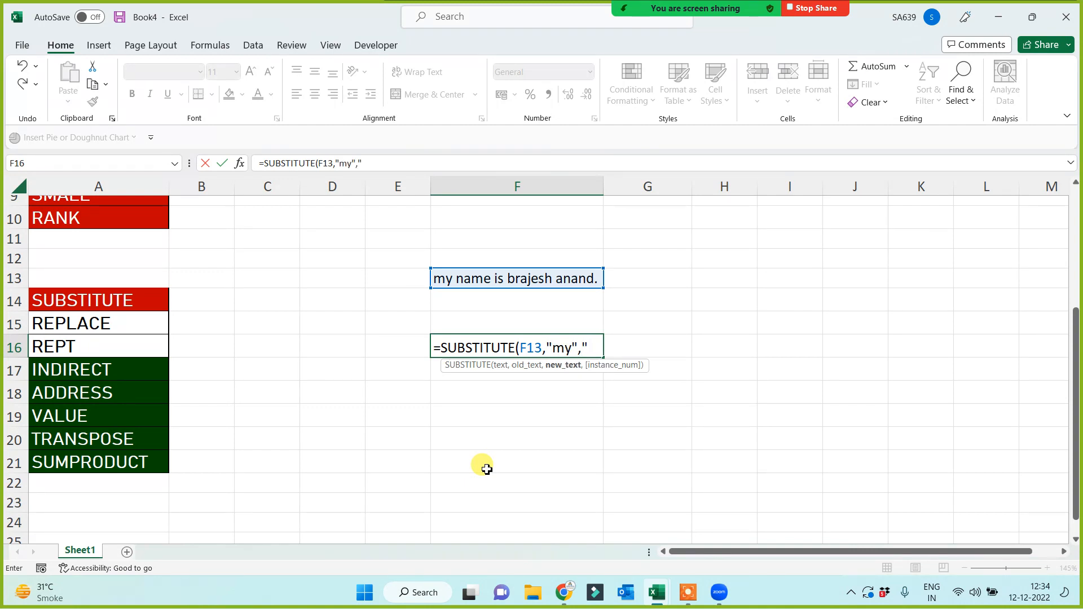
{"action": "type", "text": "your\")"}
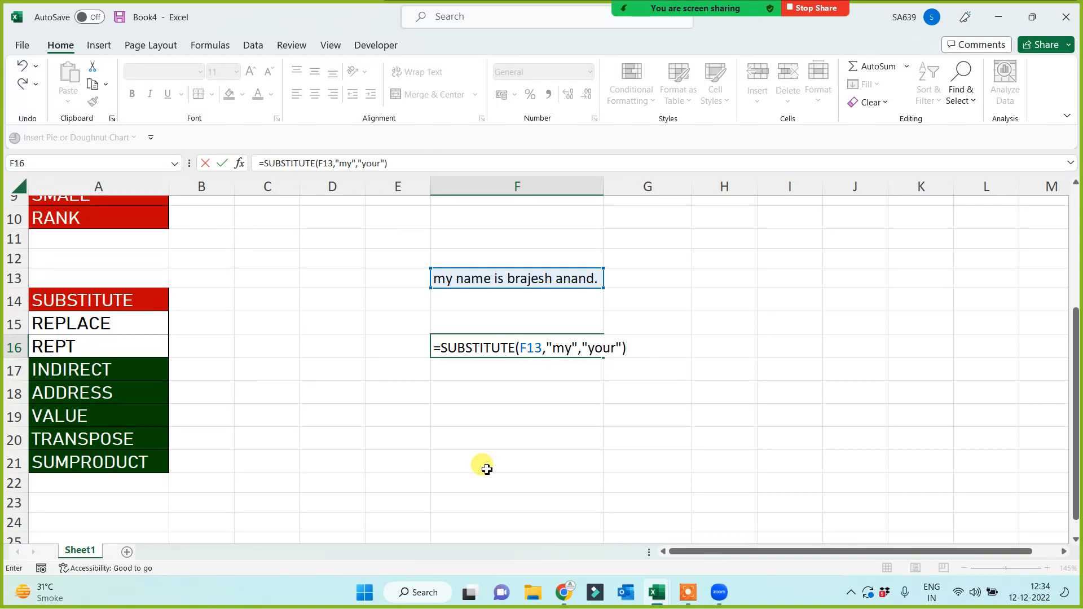
{"action": "key", "text": "Return"}
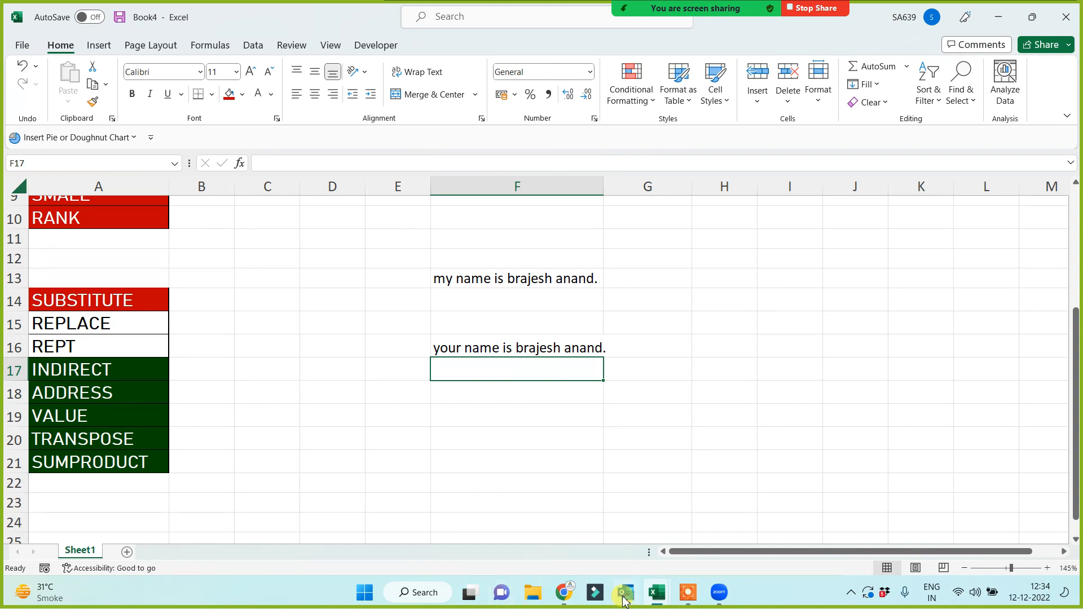
Compare the sentence in F13 and select F22 beside REPLACE.
{"action": "left_click", "coordinate": [689, 591]}
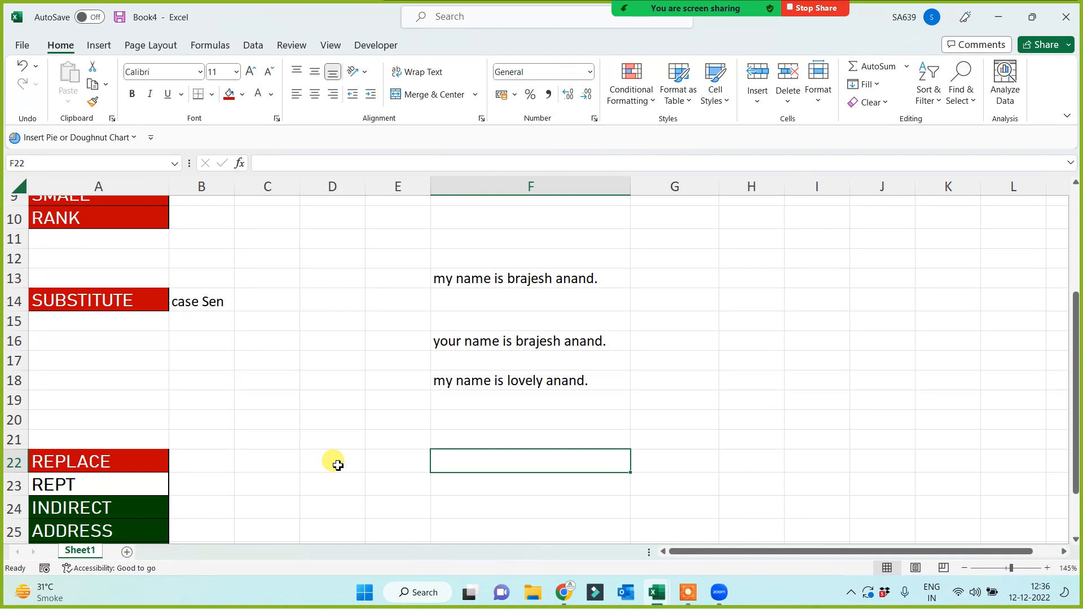
{"action": "left_click", "coordinate": [480, 279]}
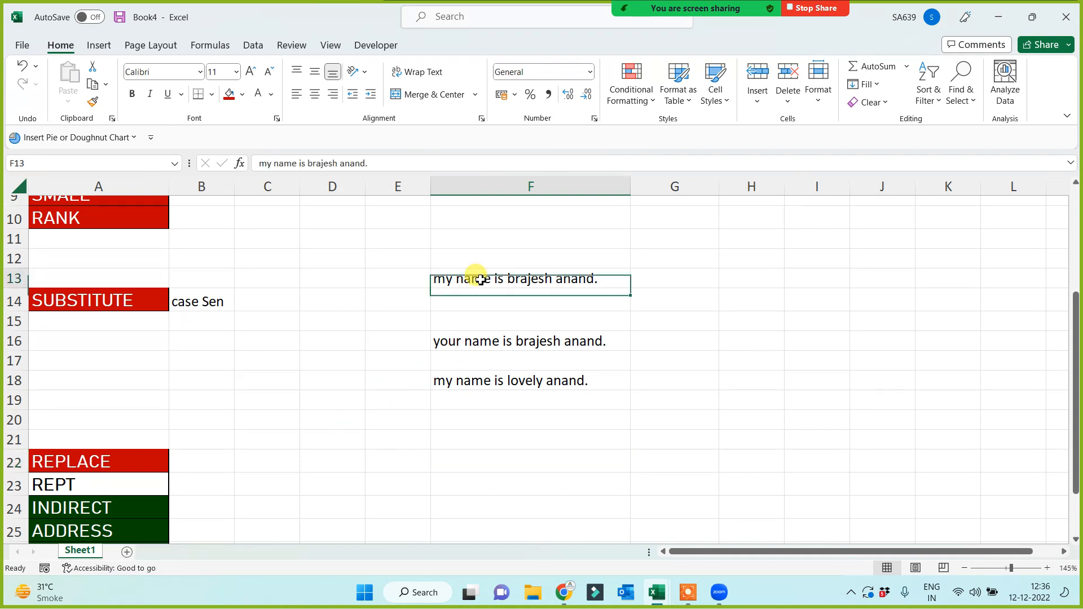
{"action": "left_click", "coordinate": [120, 459]}
{"action": "left_click", "coordinate": [472, 447]}
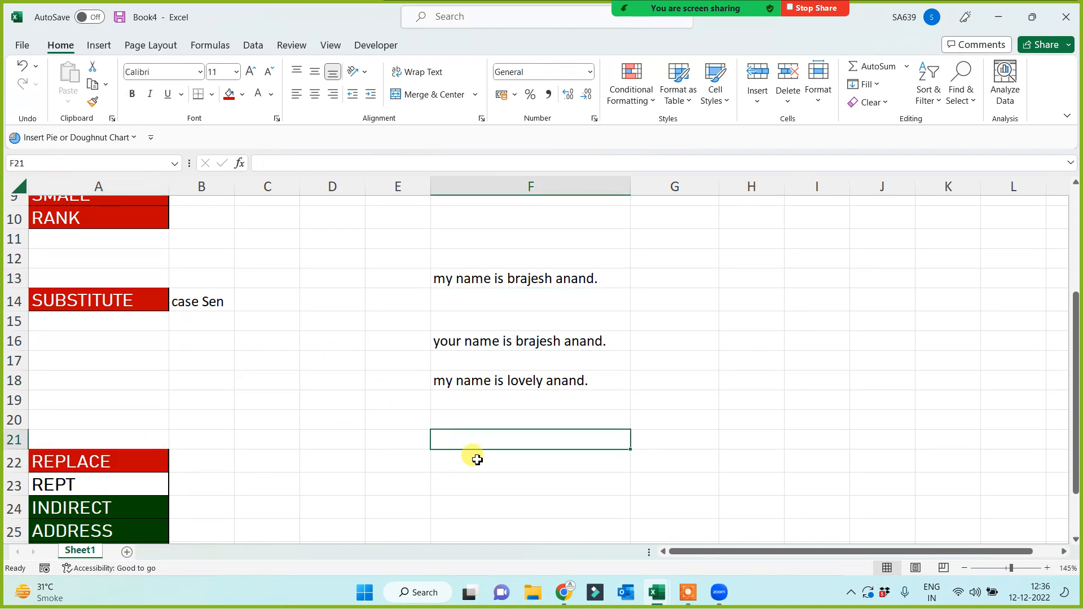
{"action": "left_click", "coordinate": [481, 282]}
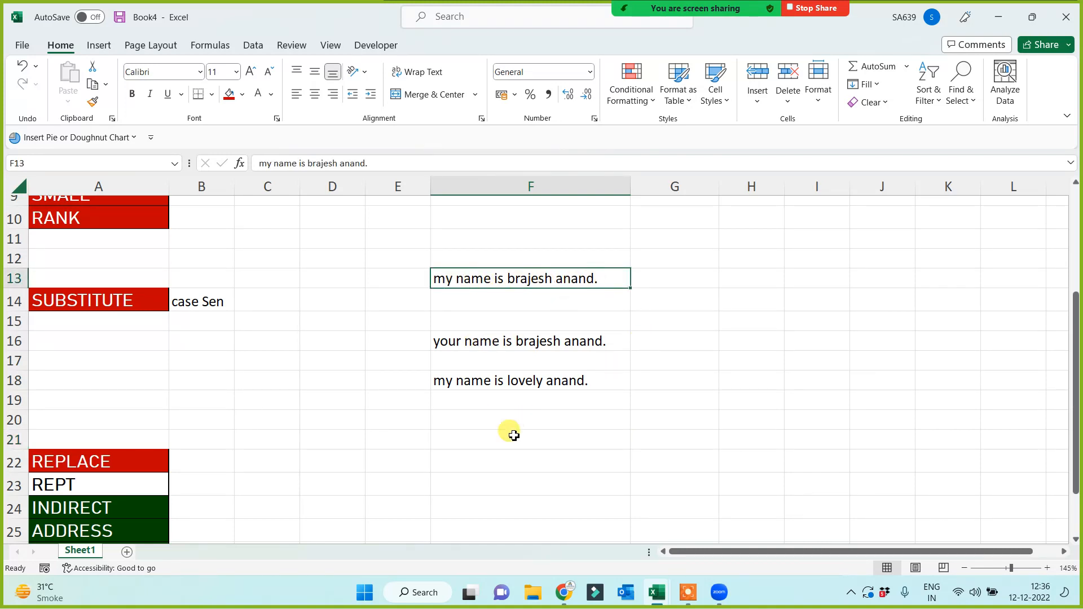
{"action": "left_click", "coordinate": [473, 438]}
{"action": "left_click", "coordinate": [474, 469]}
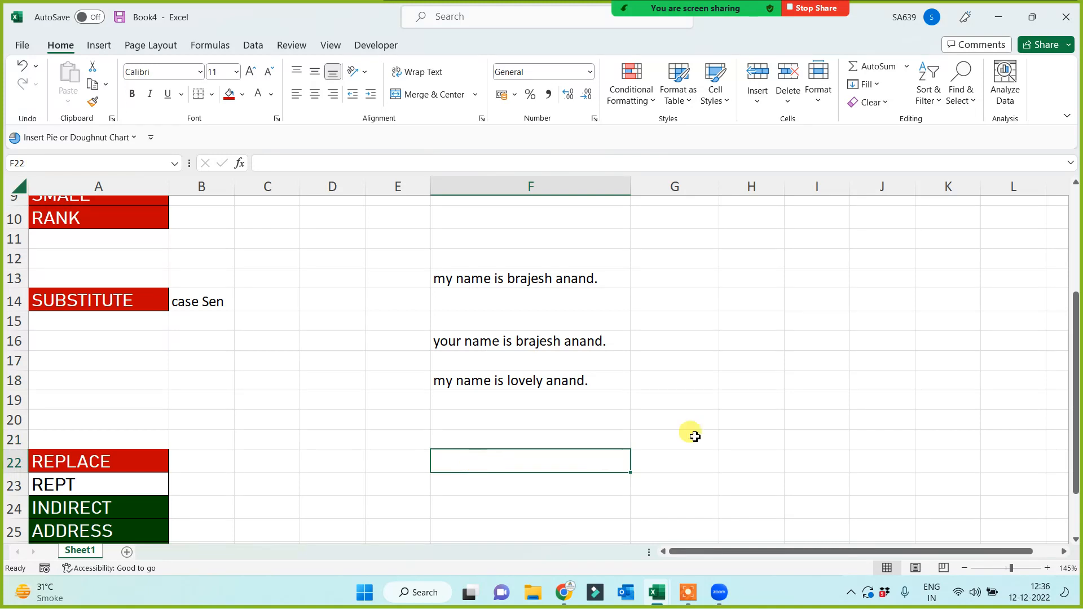
Enter =REPLACE(F13,1,2,"your") in F22 so the sentence starts with 'your'.
{"action": "type", "text": "="}
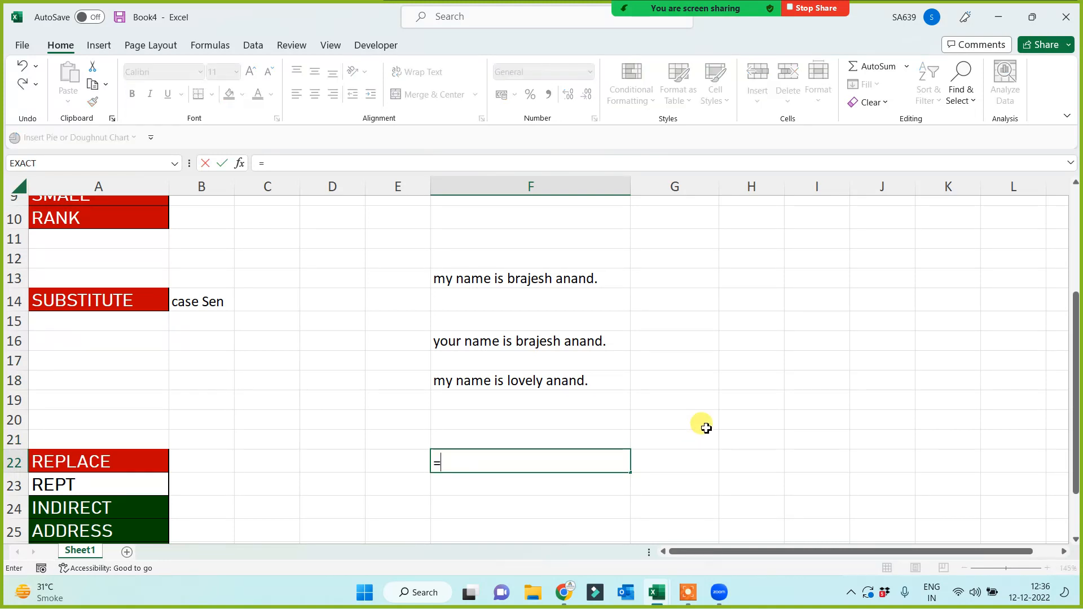
{"action": "type", "text": "rep"}
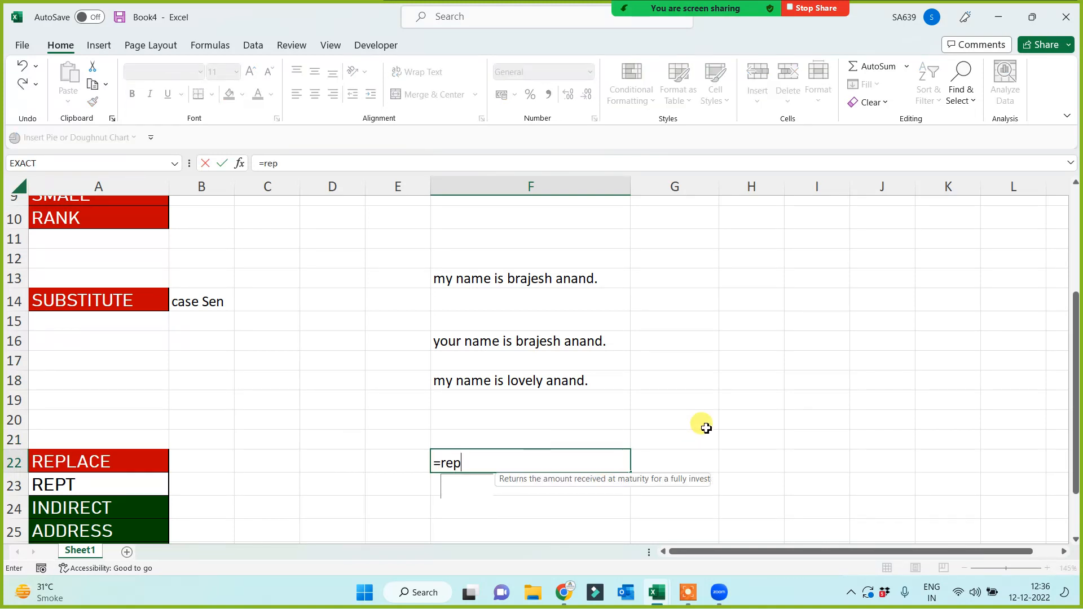
{"action": "key", "text": "Tab"}
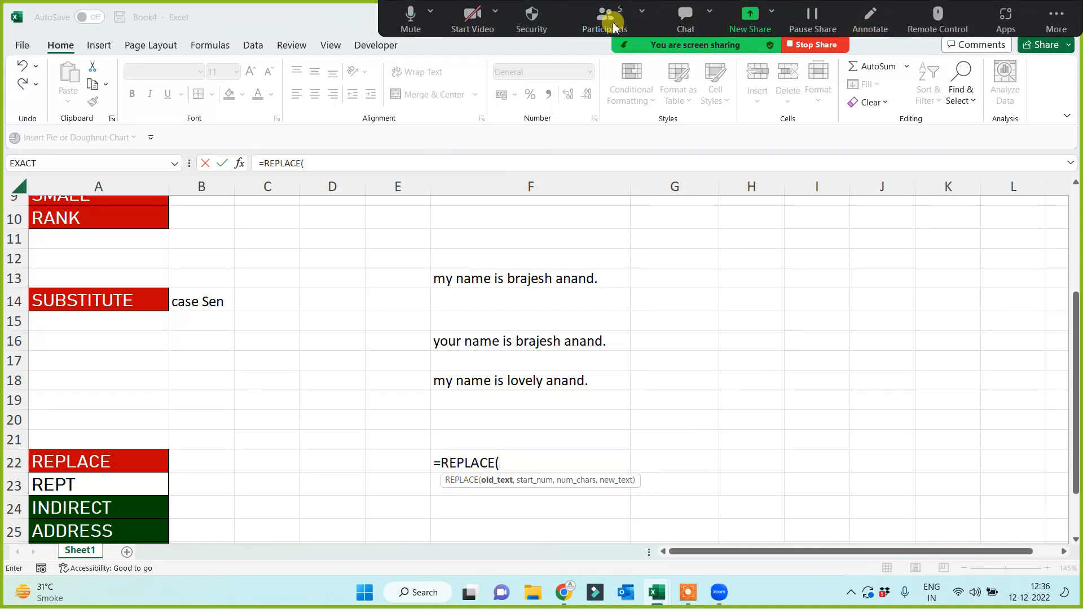
{"action": "left_click", "coordinate": [614, 25]}
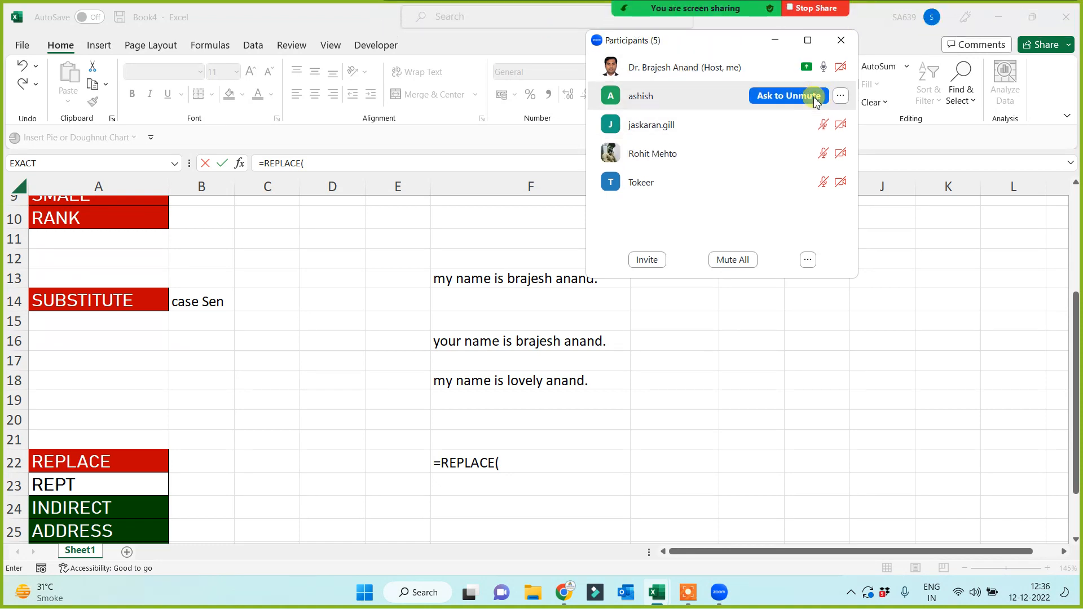
{"action": "left_click", "coordinate": [775, 40]}
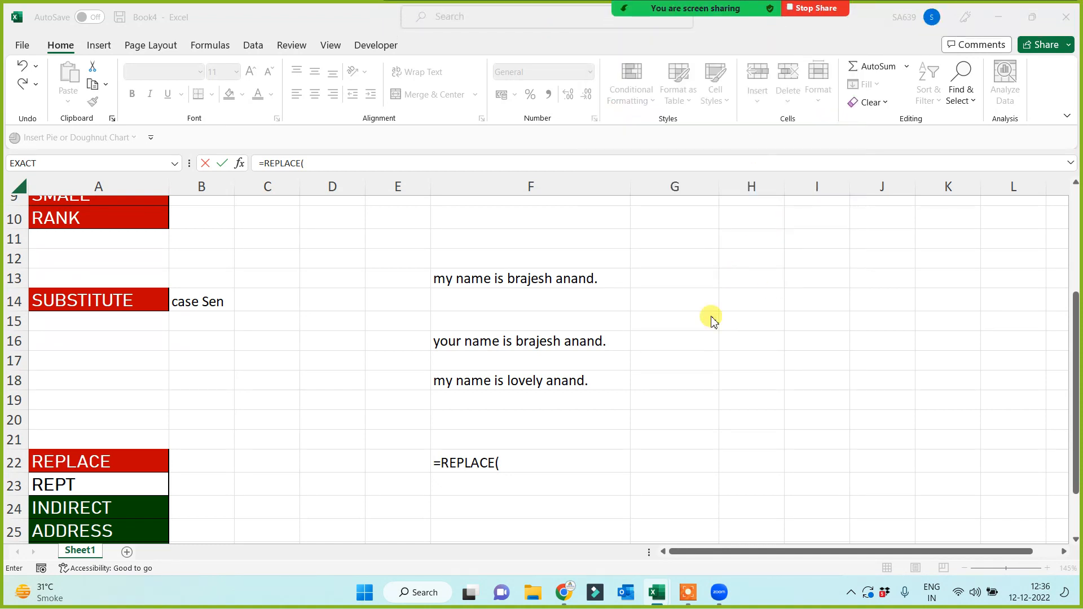
{"action": "left_click", "coordinate": [524, 463]}
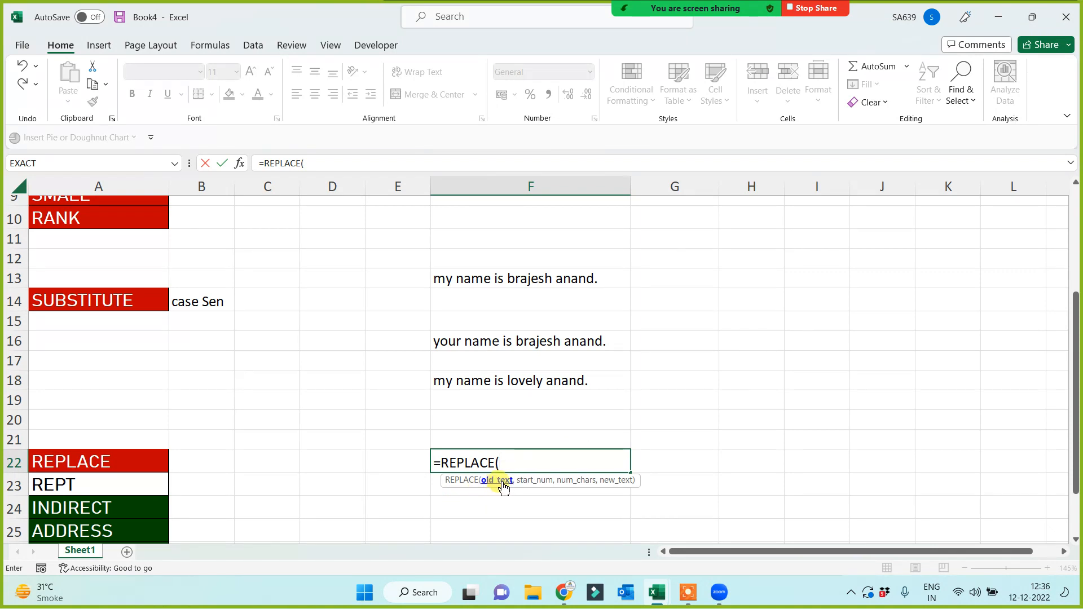
{"action": "left_click", "coordinate": [462, 276]}
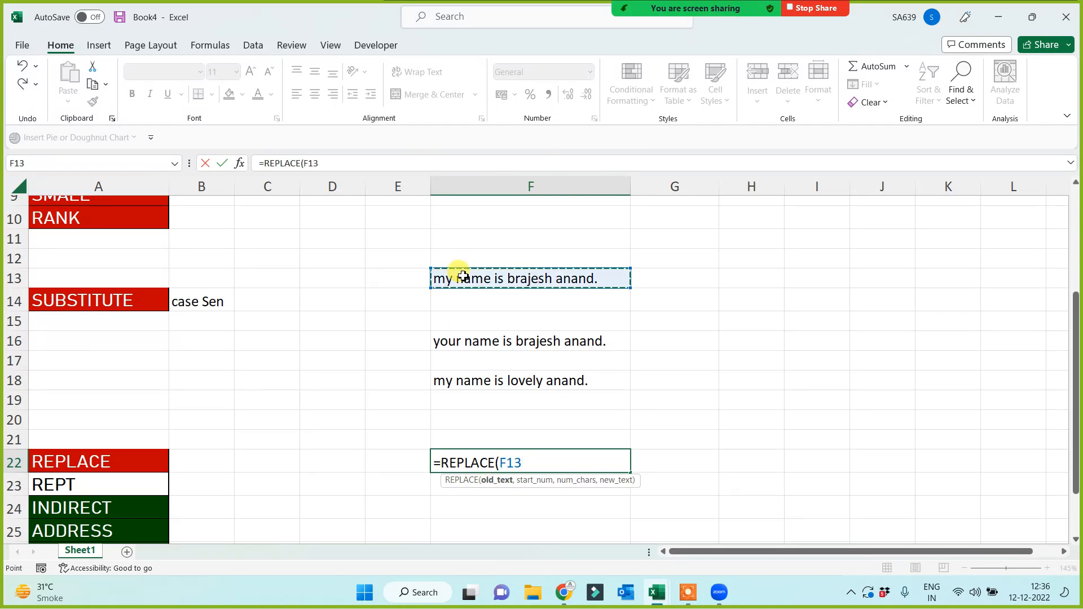
{"action": "type", "text": ",."}
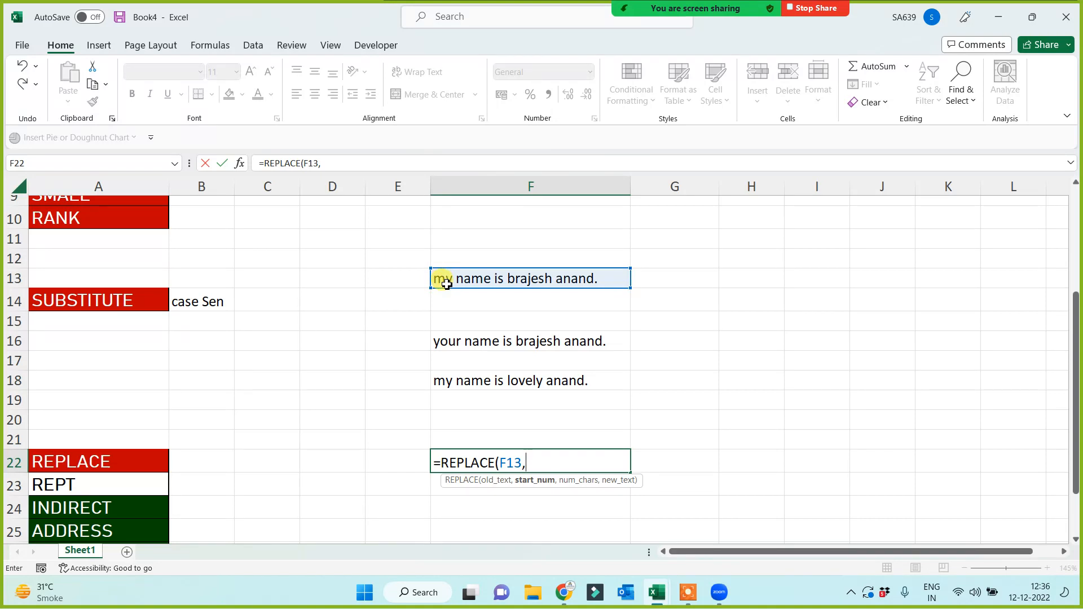
{"action": "type", "text": "1,"}
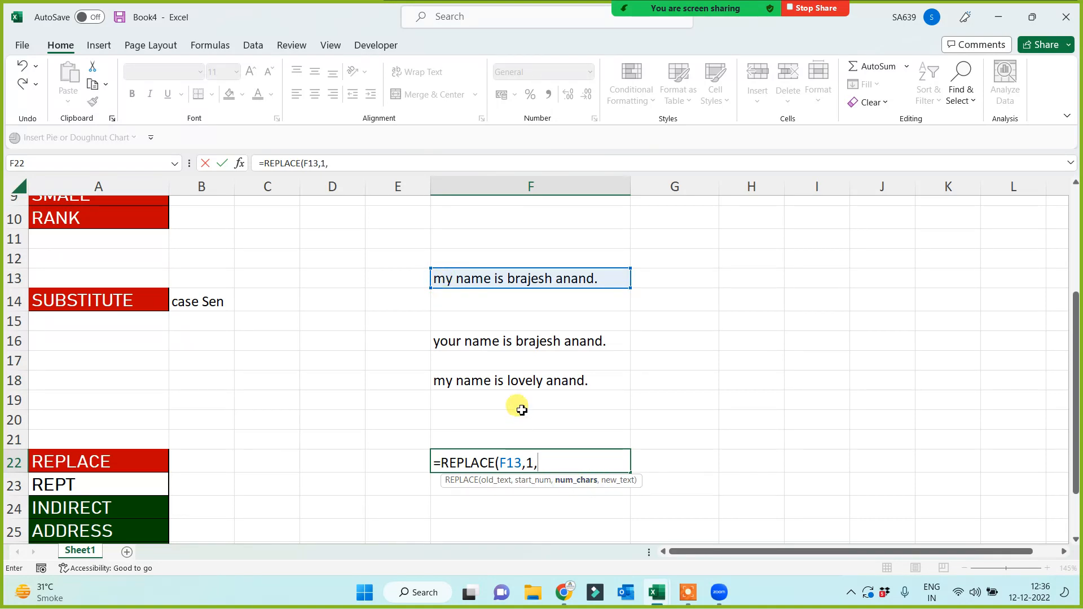
{"action": "type", "text": "2"}
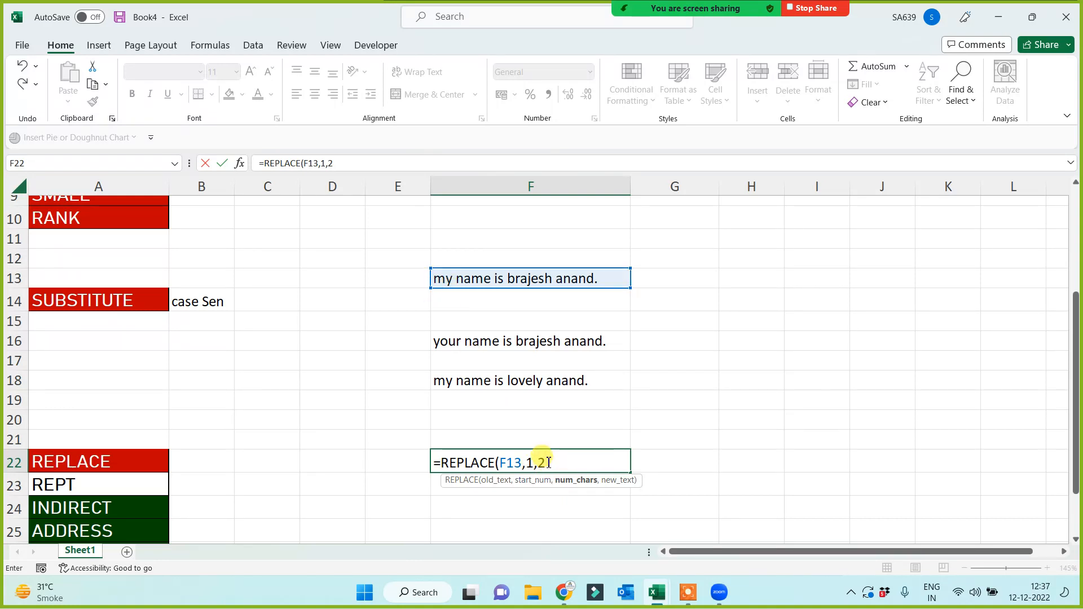
{"action": "type", "text": ","}
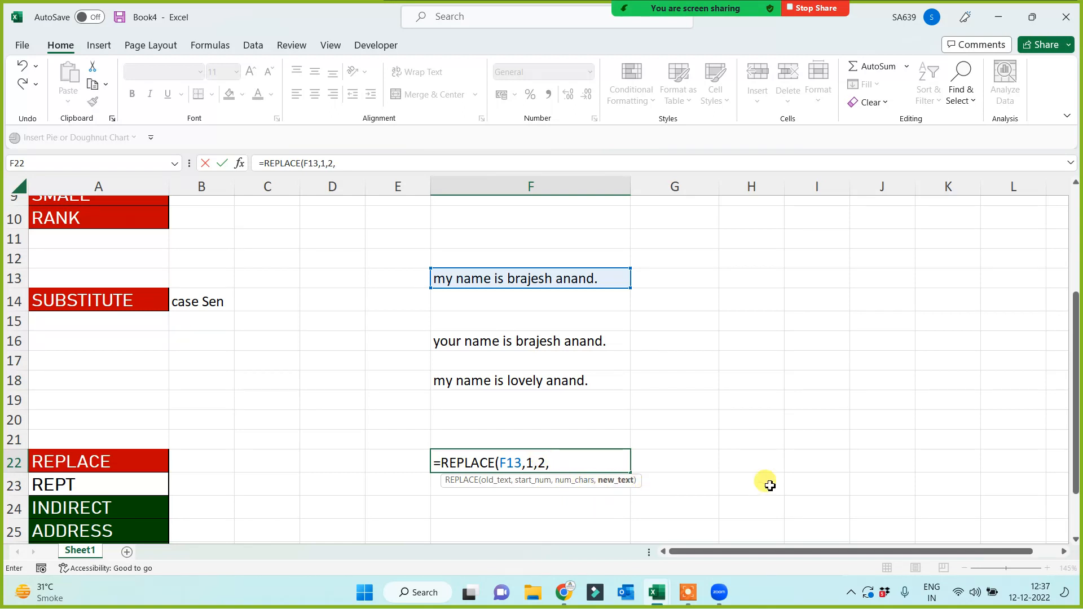
{"action": "type", "text": "\"your"}
{"action": "key", "text": "Return"}
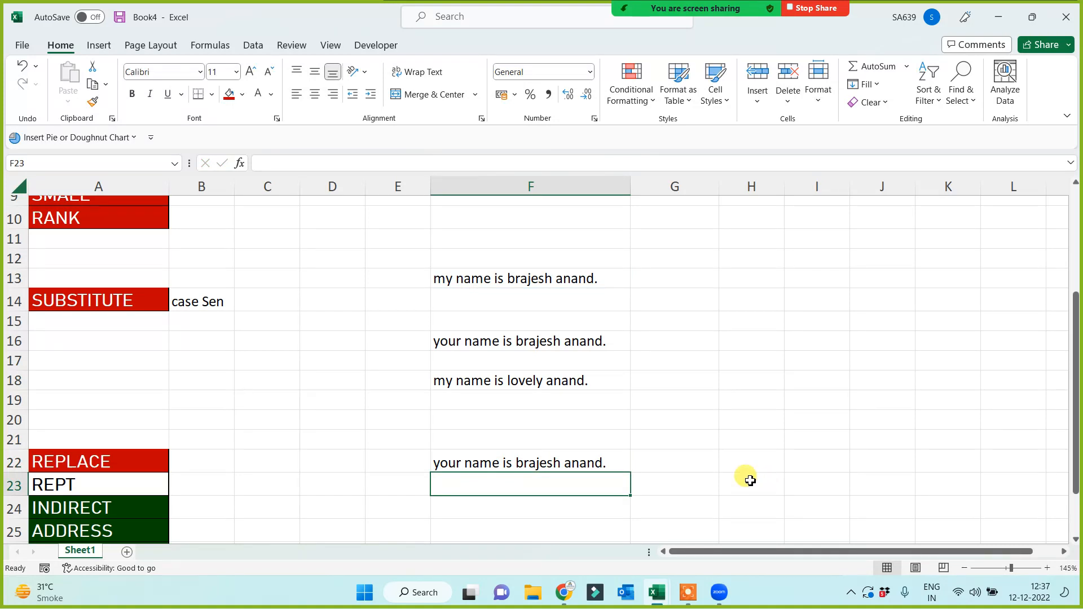
In F23, enter =REPLACE(F13,12,7,"lovely") to swap the first name for 'lovely'.
{"action": "left_click", "coordinate": [480, 278]}
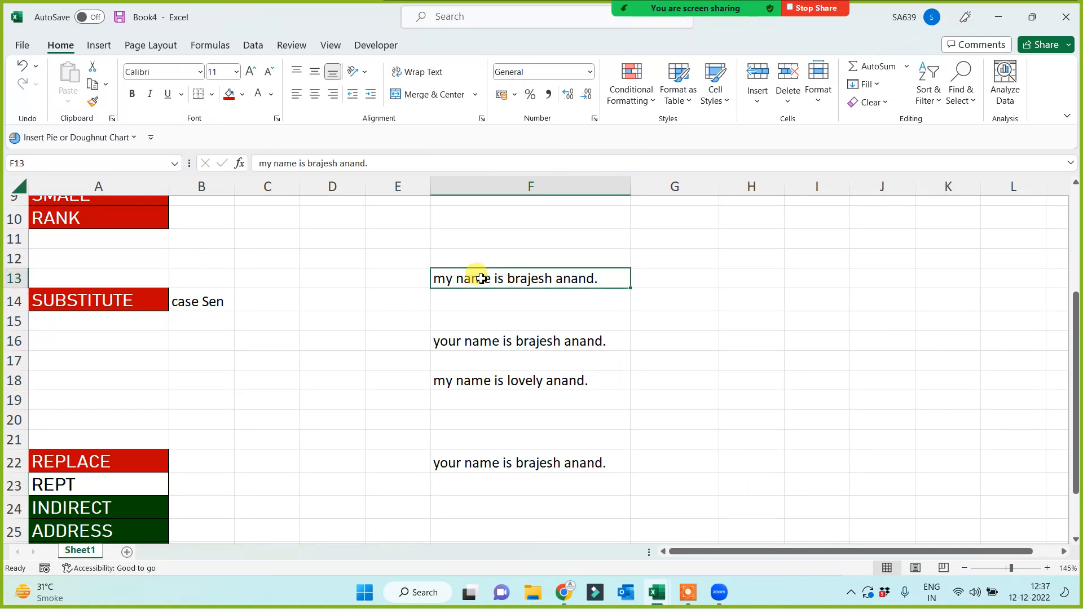
{"action": "left_click", "coordinate": [477, 466]}
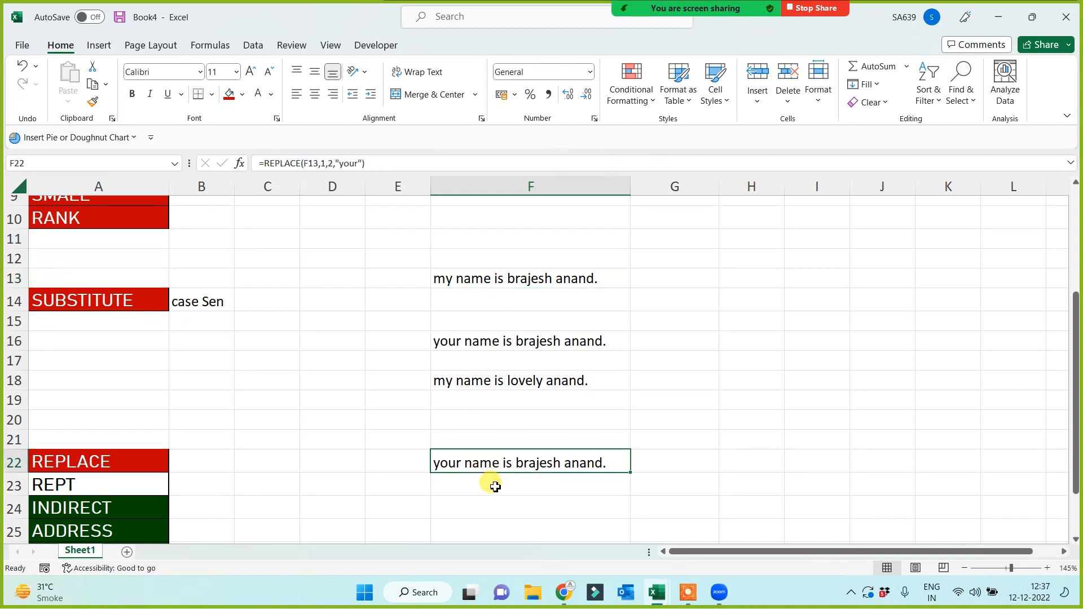
{"action": "left_click", "coordinate": [495, 486]}
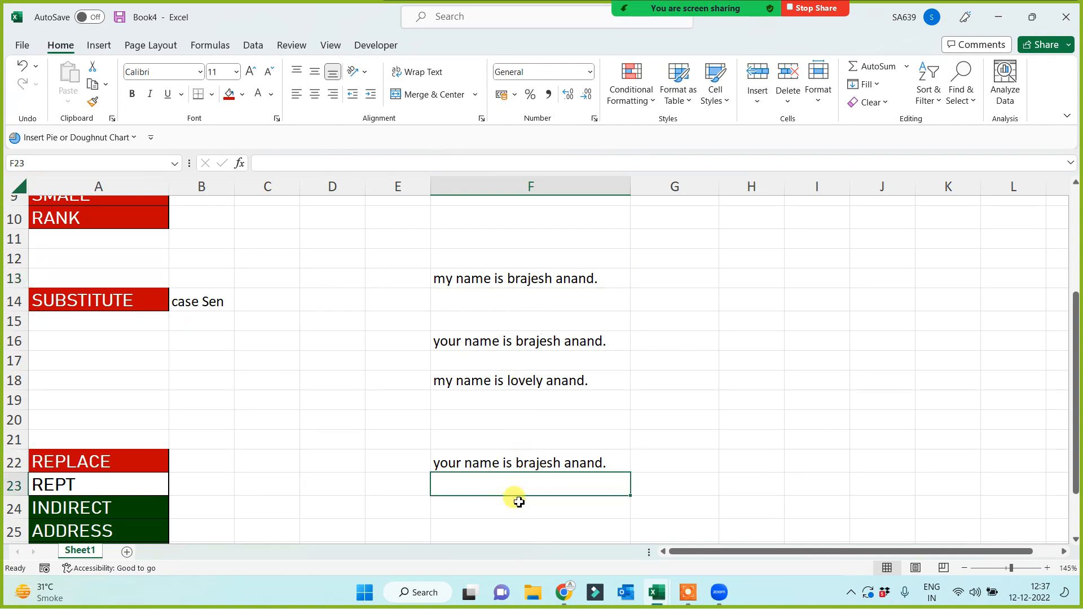
{"action": "type", "text": "=repl"}
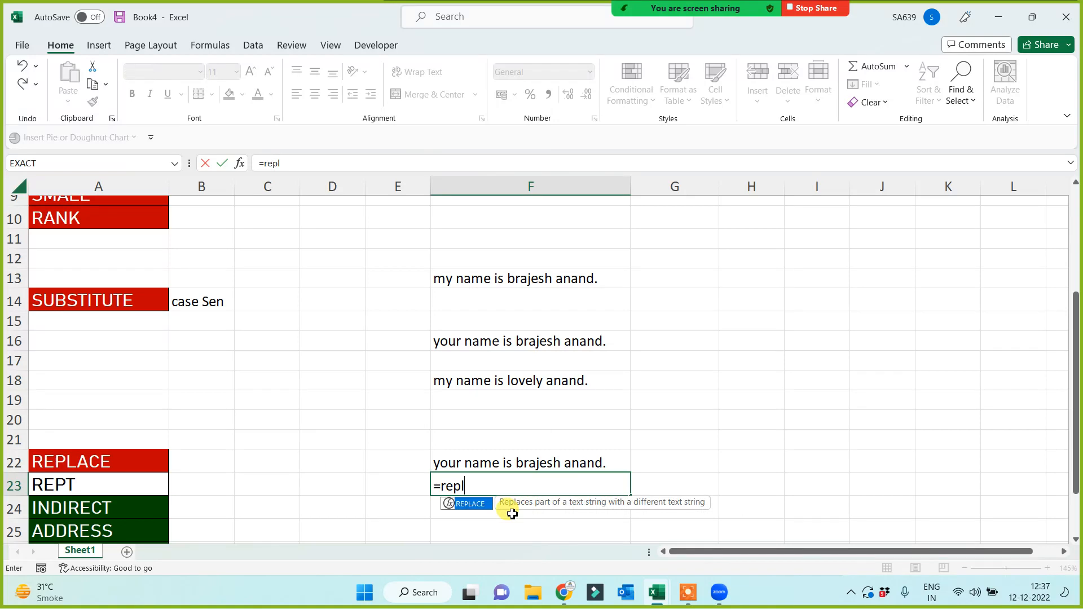
{"action": "key", "text": "Tab"}
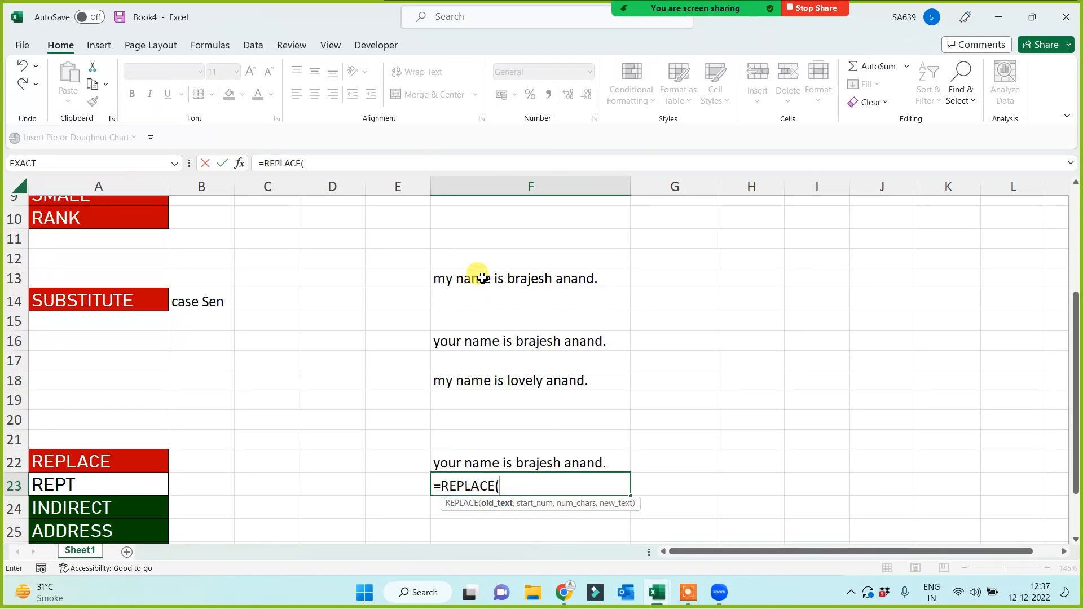
{"action": "left_click", "coordinate": [481, 278]}
{"action": "type", "text": ","}
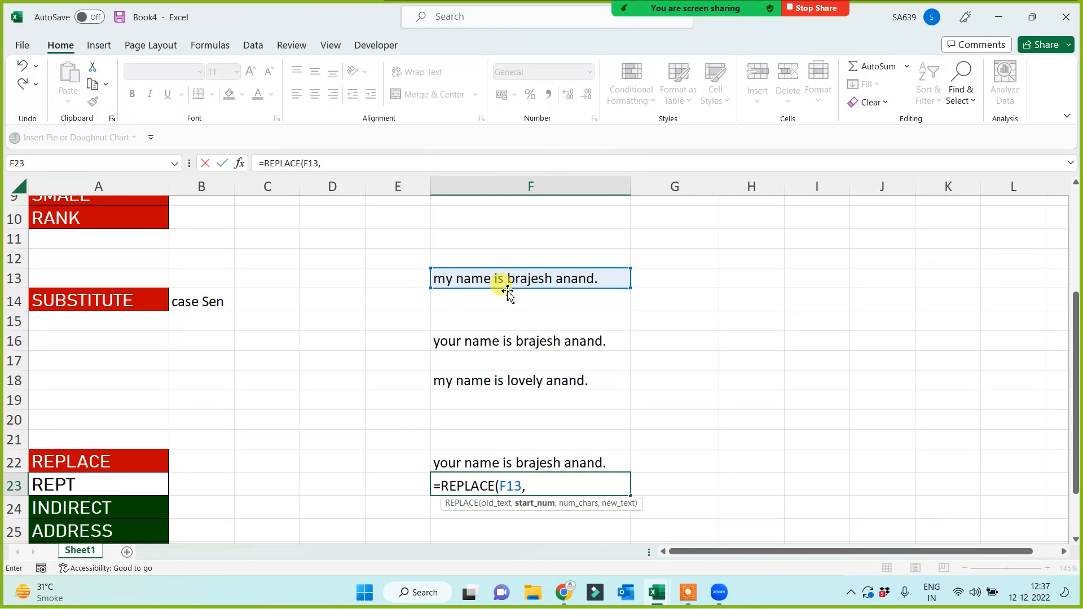
{"action": "type", "text": "12,7,"}
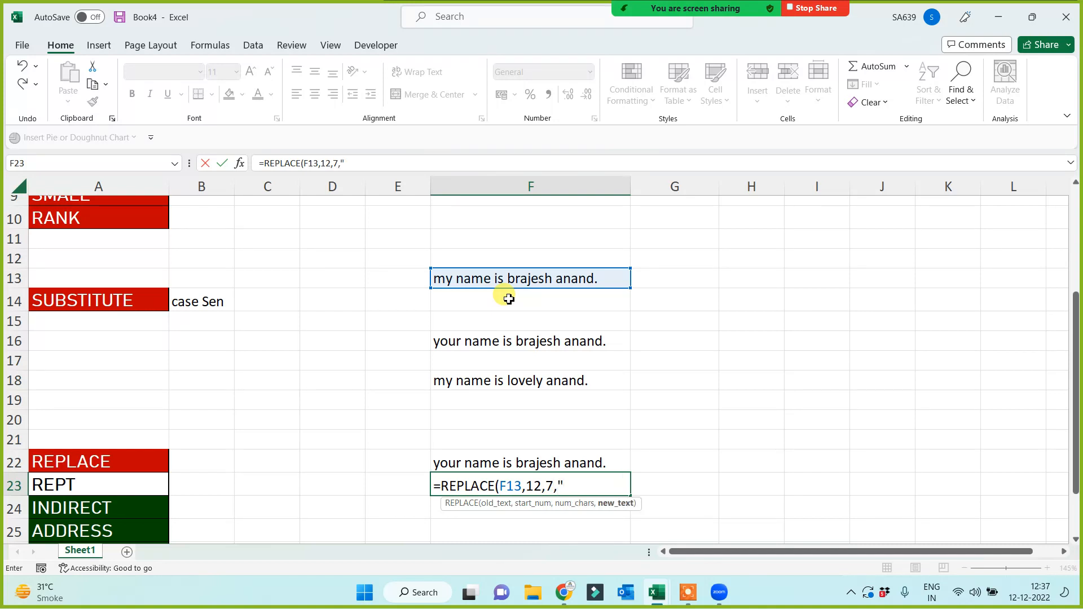
{"action": "type", "text": "lovely\")"}
{"action": "key", "text": "Return"}
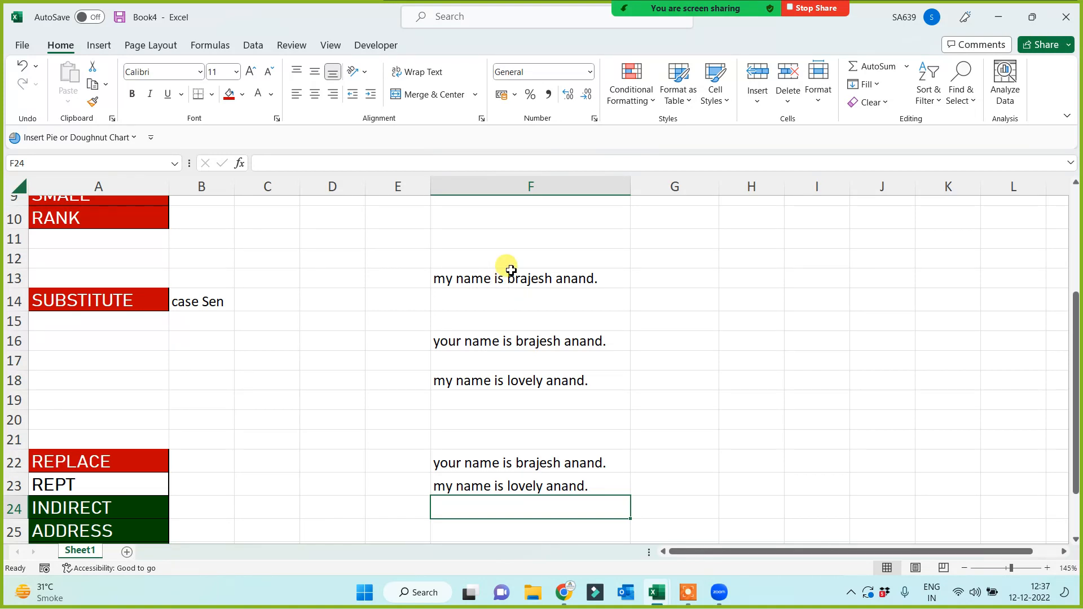
{"action": "left_click", "coordinate": [508, 272]}
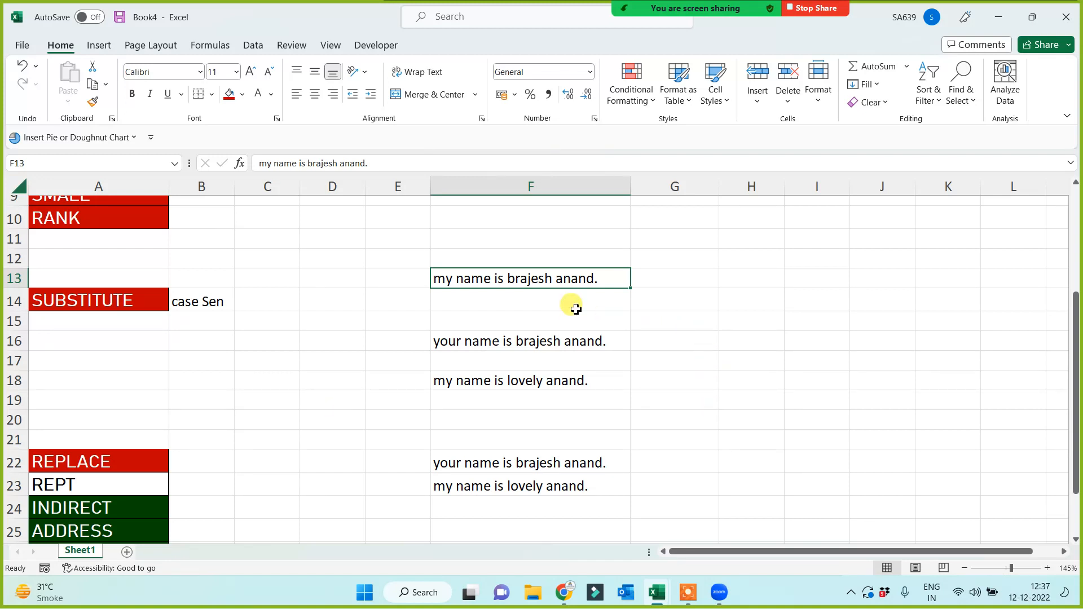
Enter =SUBSTITUTE(F13,"a","b") in H16 to change every a to b.
{"action": "left_click", "coordinate": [723, 345]}
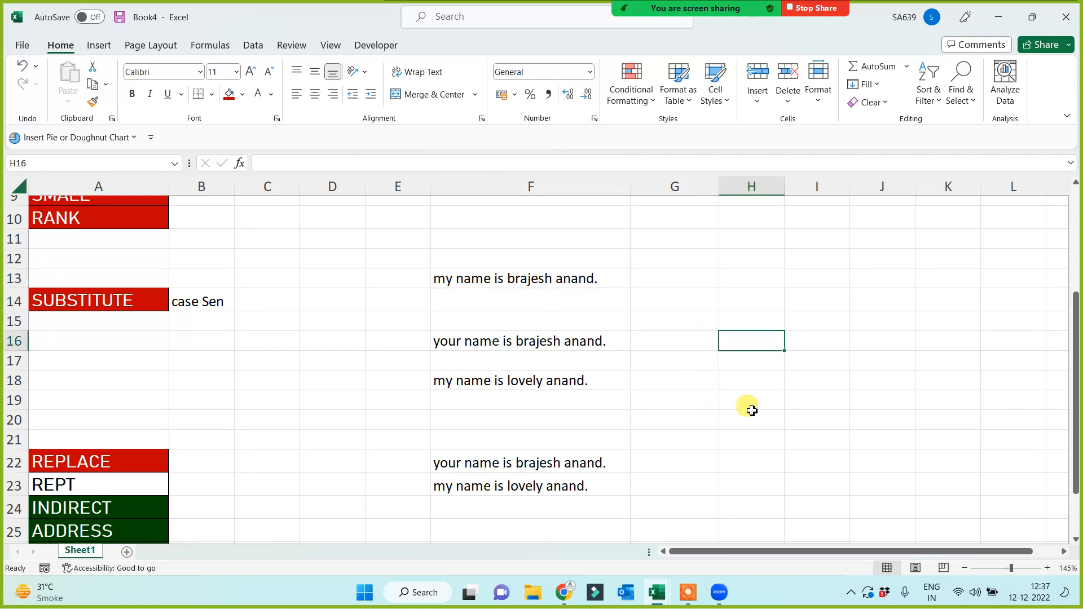
{"action": "type", "text": "=subs"}
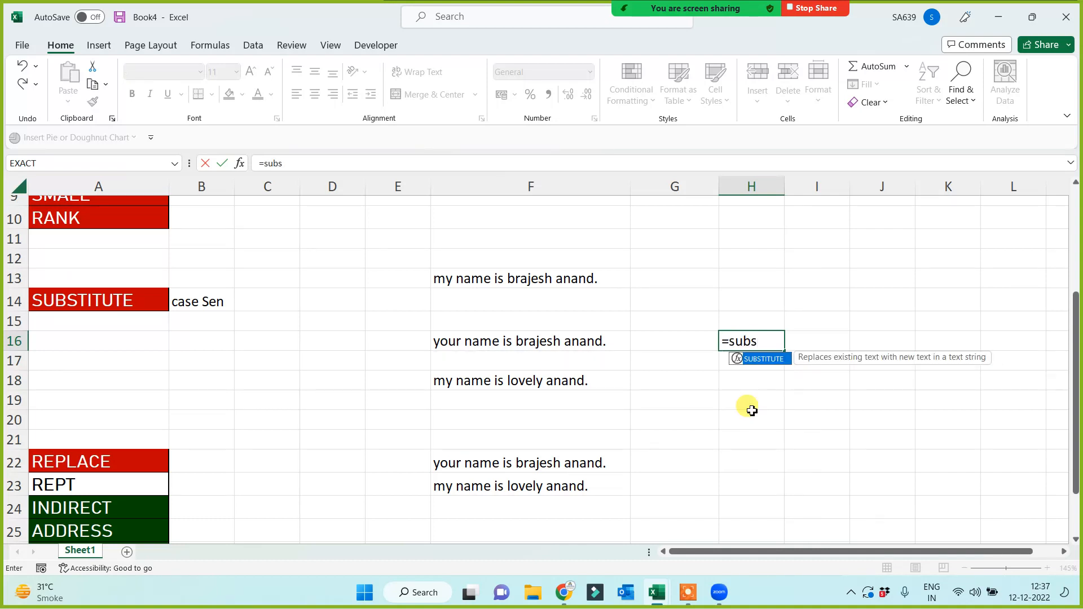
{"action": "key", "text": "Tab"}
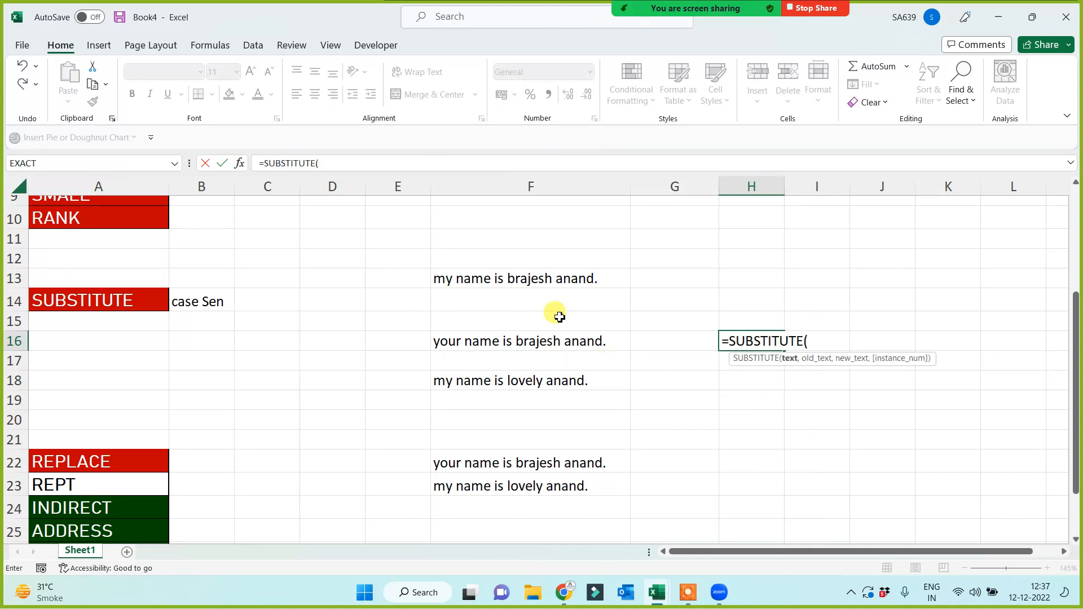
{"action": "left_click", "coordinate": [545, 280]}
{"action": "type", "text": ","}
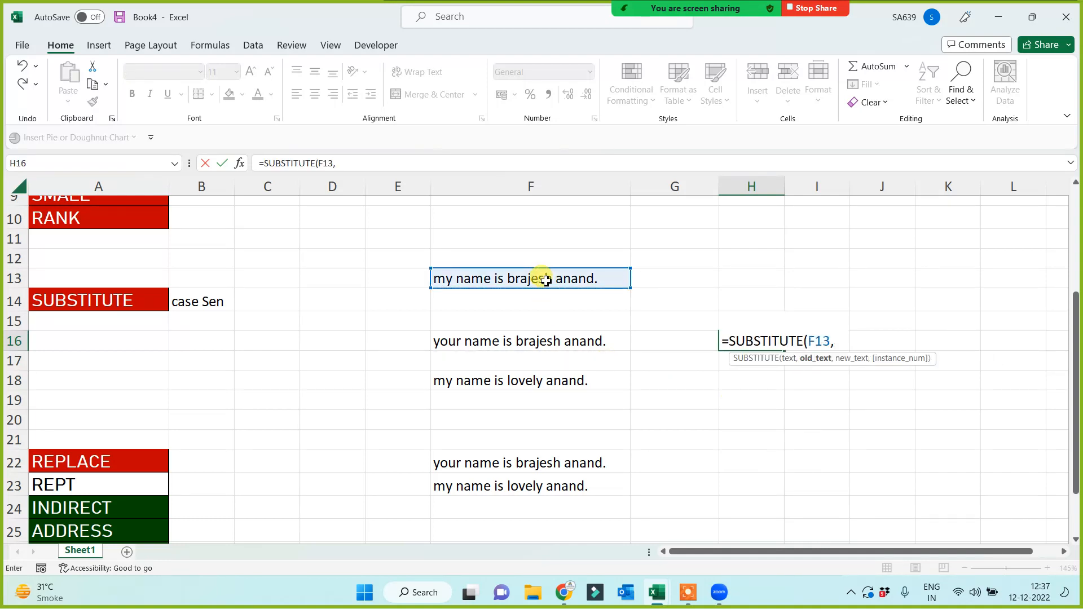
{"action": "type", "text": "\"a\",\""}
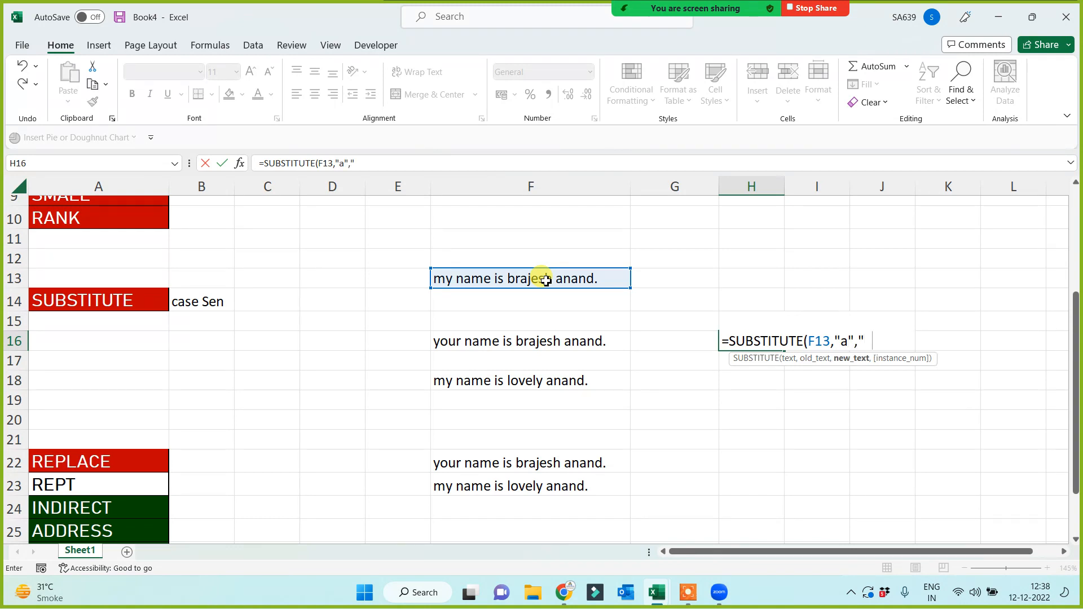
{"action": "type", "text": "b\")"}
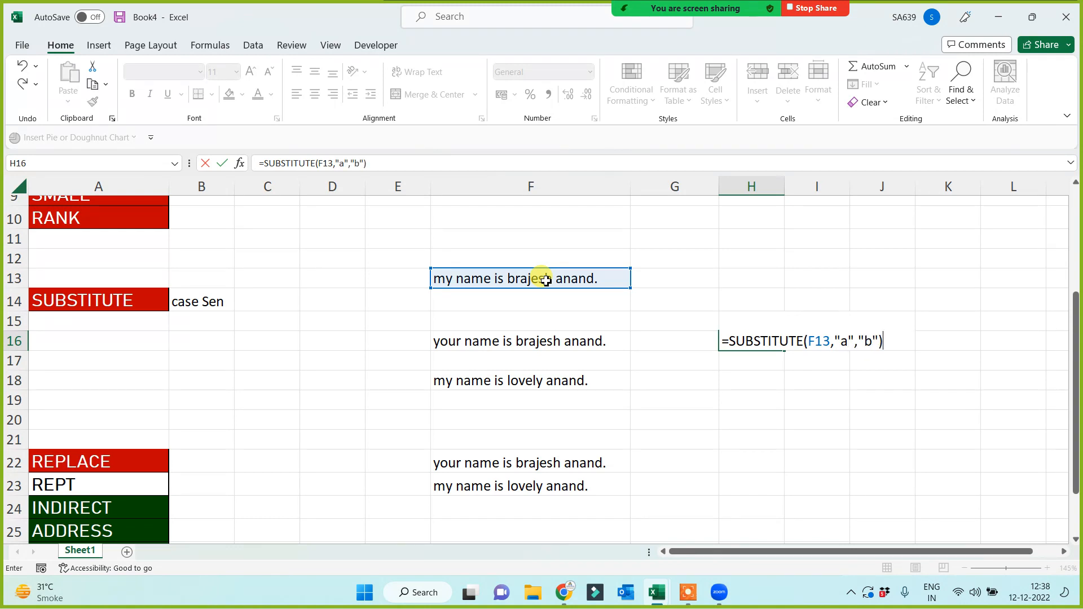
{"action": "key", "text": "Return"}
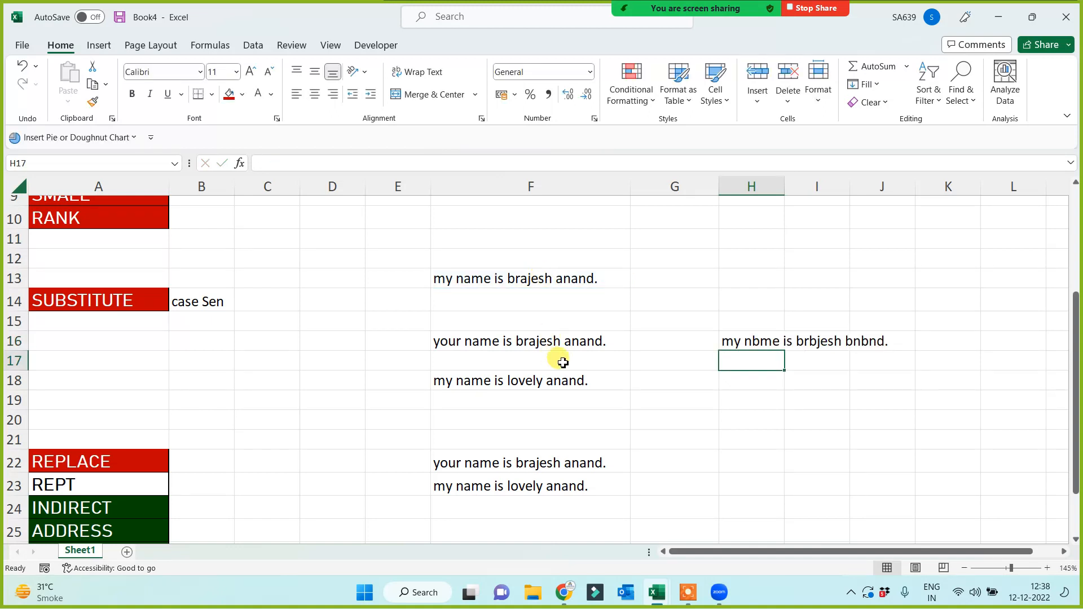
{"action": "left_click", "coordinate": [747, 341]}
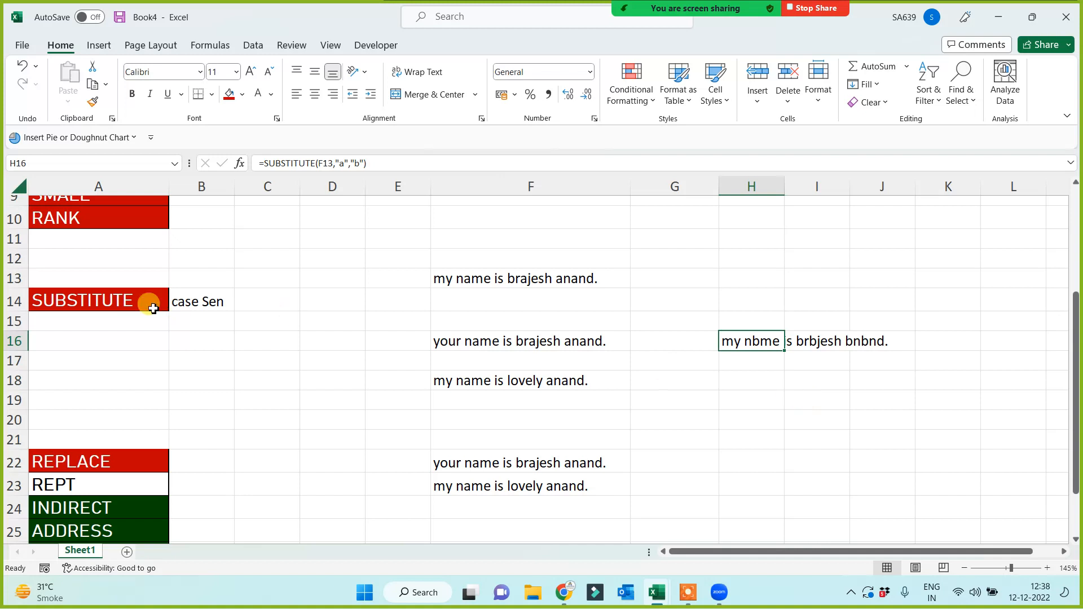
{"action": "left_click", "coordinate": [80, 296]}
Copy the REPT-to-SUMPRODUCT label cells so they start at A26.
{"action": "left_click", "coordinate": [210, 359]}
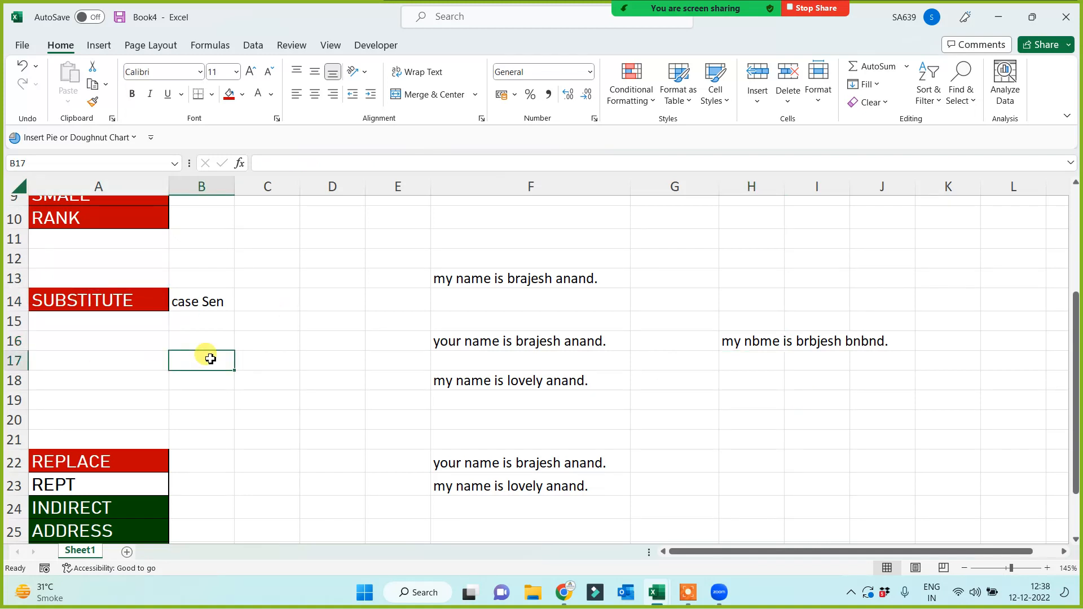
{"action": "scroll", "coordinate": [210, 359], "scroll_direction": "down", "scroll_amount": 1}
{"action": "left_click_drag", "start_coordinate": [73, 425], "coordinate": [73, 511]}
{"action": "key", "text": "ctrl+c"}
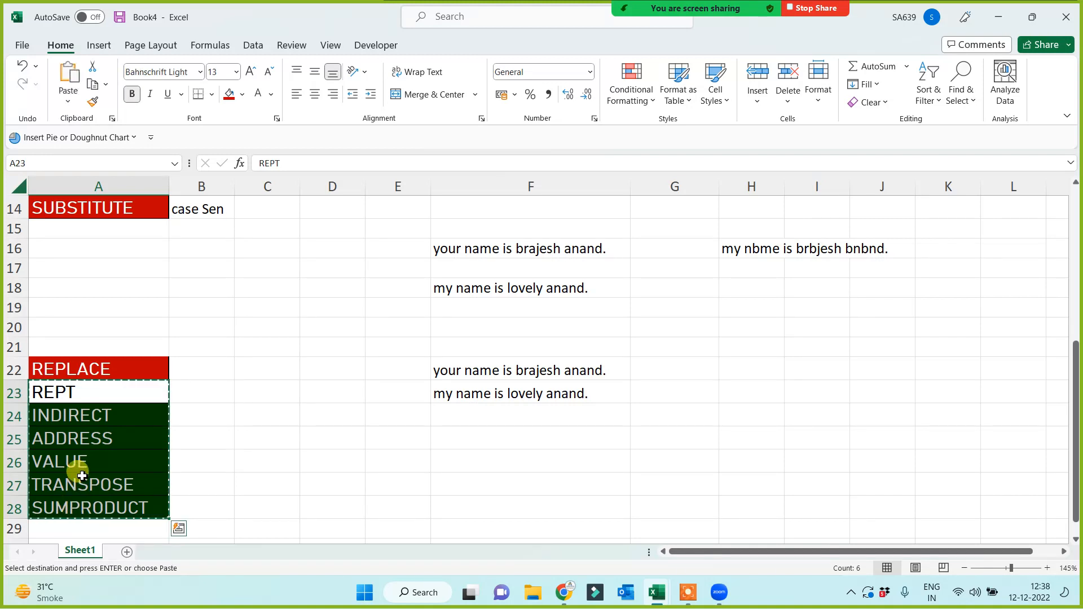
{"action": "left_click", "coordinate": [87, 470]}
{"action": "key", "text": "Return"}
{"action": "scroll", "coordinate": [261, 464], "scroll_direction": "down", "scroll_amount": 1}
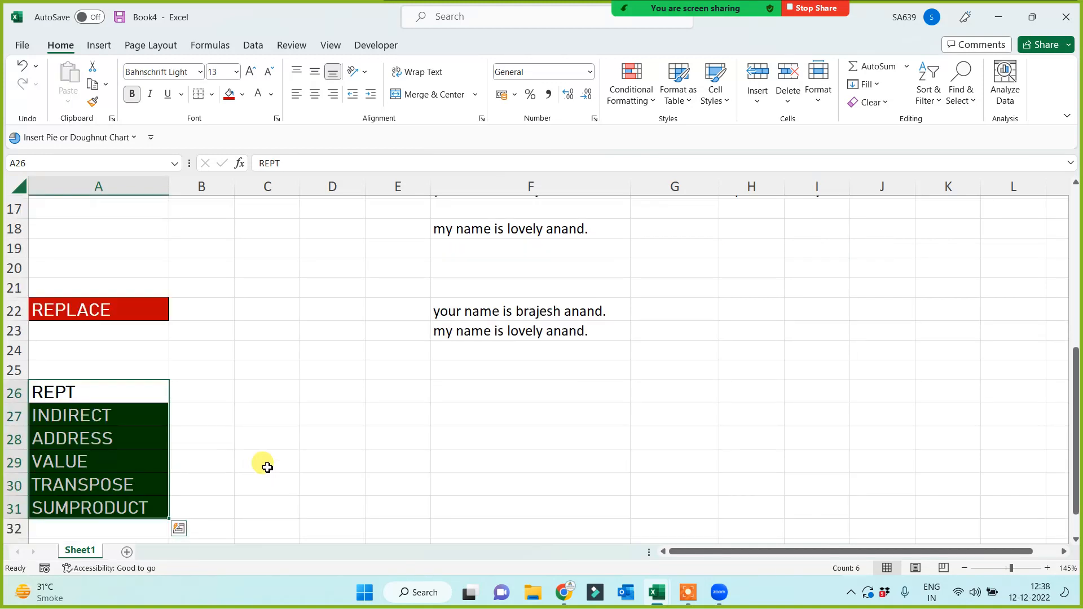
{"action": "scroll", "coordinate": [268, 468], "scroll_direction": "down", "scroll_amount": 1}
Give the REPT label in A26 a red fill.
{"action": "left_click", "coordinate": [99, 331]}
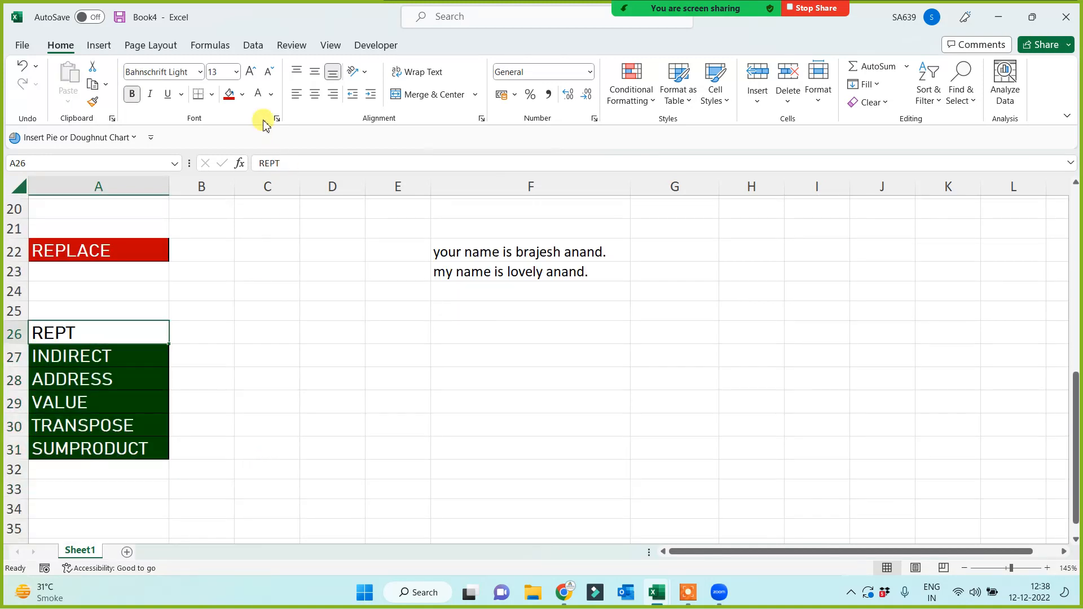
{"action": "left_click", "coordinate": [229, 94]}
{"action": "left_click", "coordinate": [345, 378]}
{"action": "left_click", "coordinate": [348, 341]}
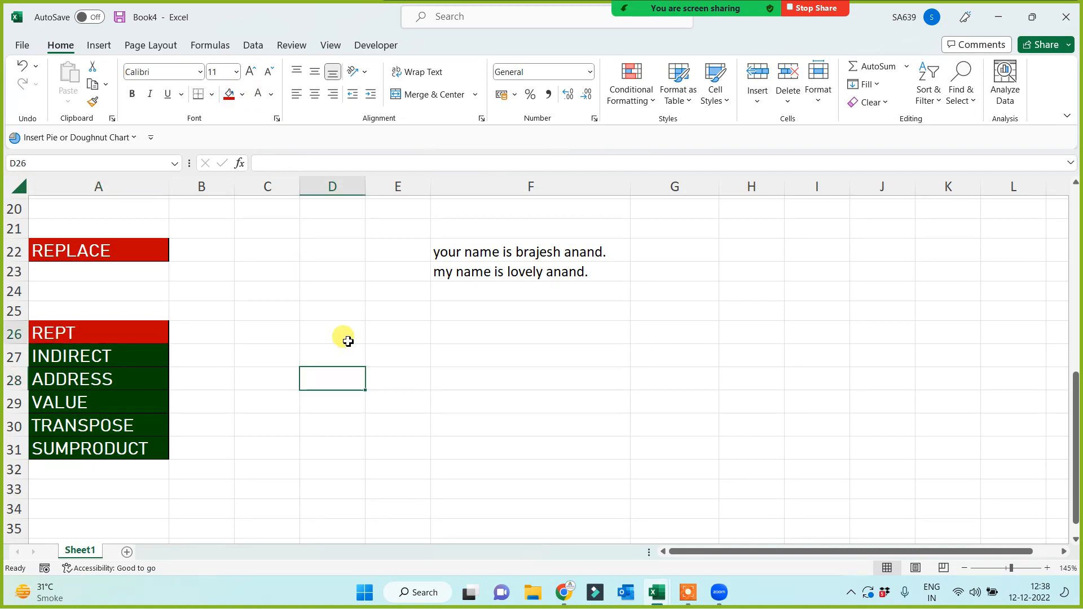
Enter =REPT("lovely",100) in F26 and check the repeated text along row 26.
{"action": "left_click", "coordinate": [467, 324]}
{"action": "type", "text": "=r"}
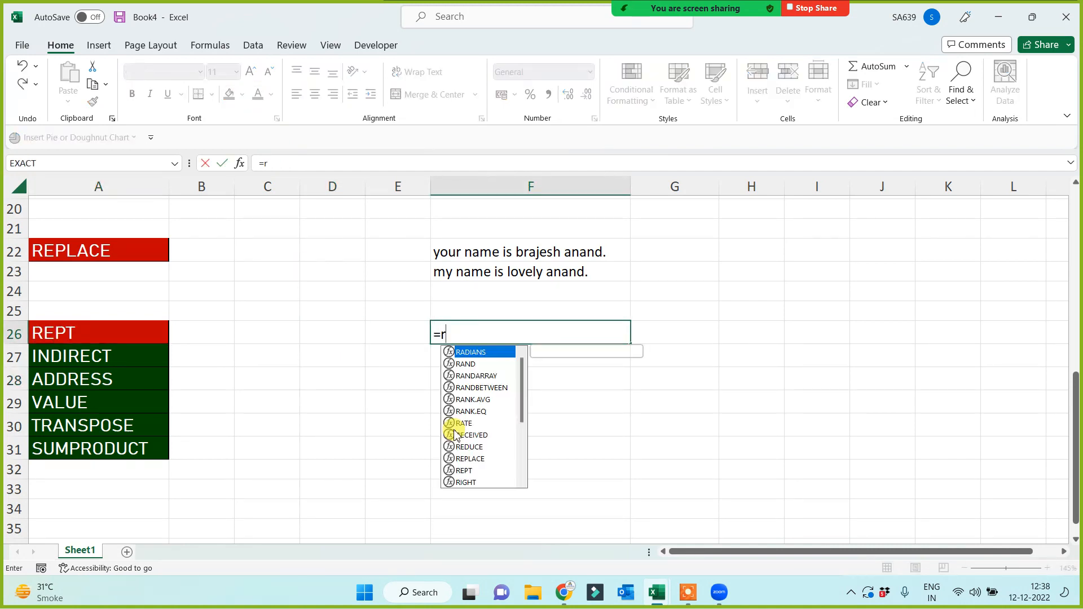
{"action": "type", "text": "ept(\"lovely"}
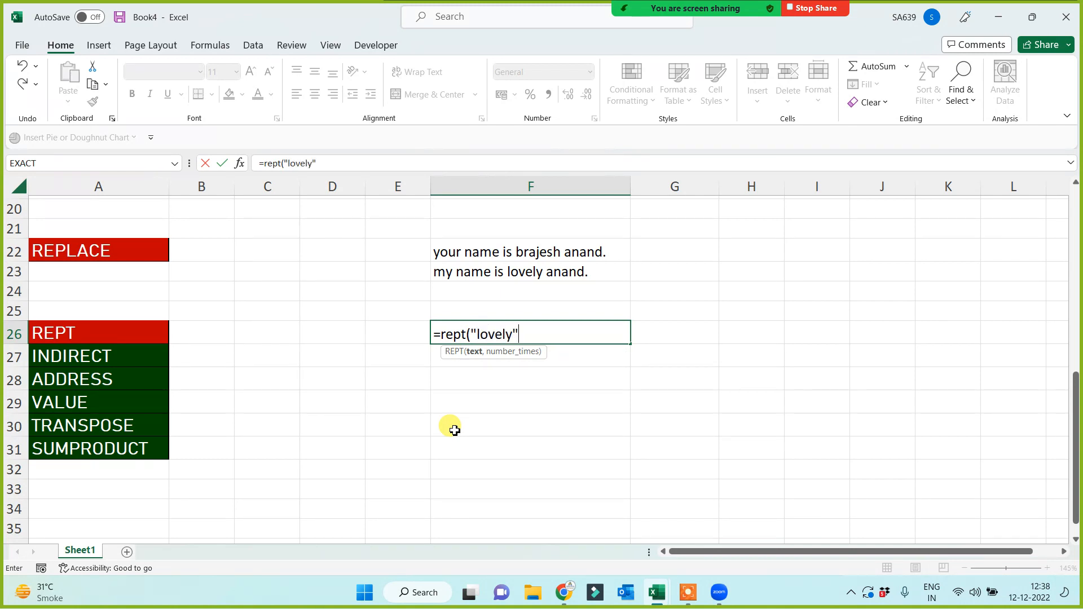
{"action": "type", "text": "\",100)"}
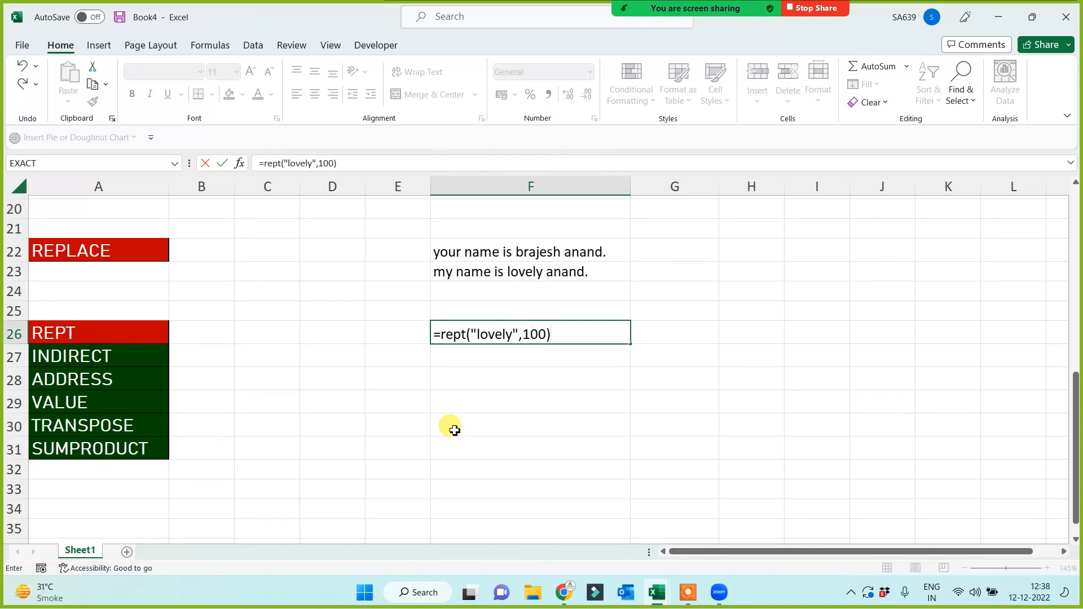
{"action": "key", "text": "Return"}
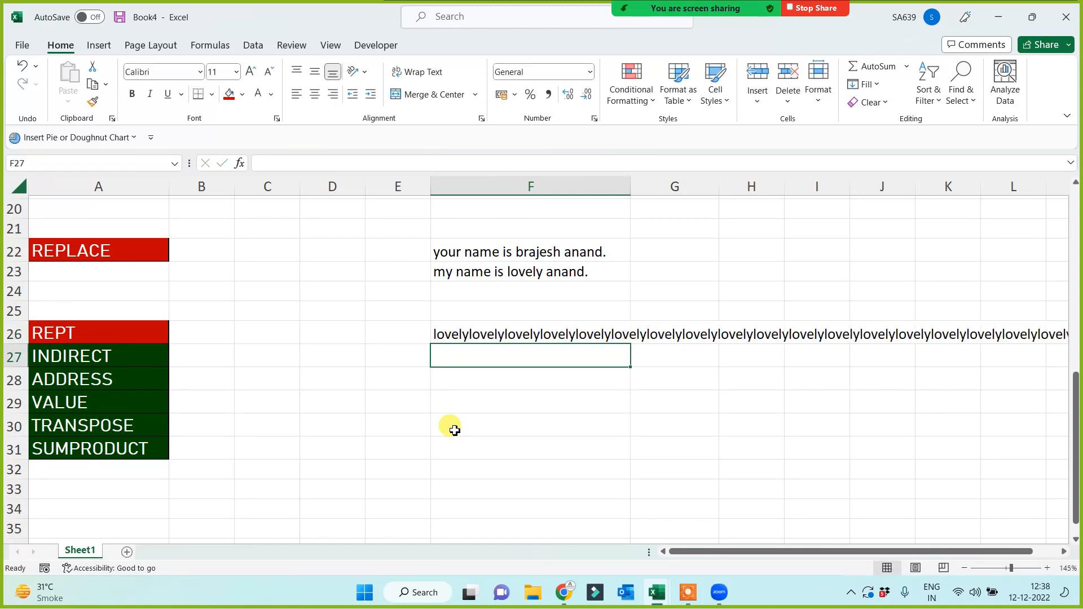
{"action": "left_click", "coordinate": [470, 333]}
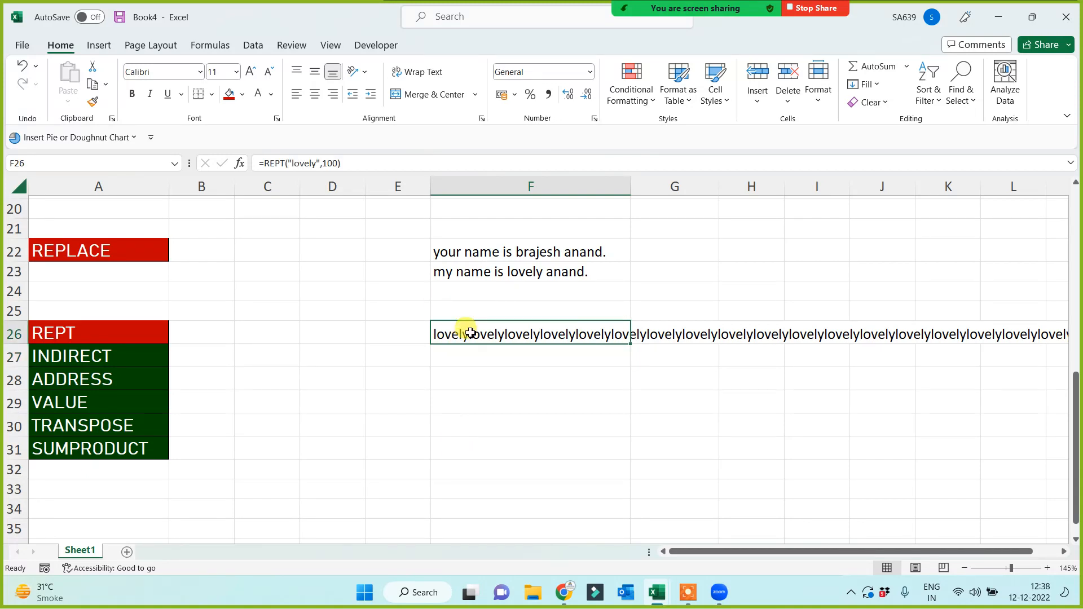
{"action": "key", "text": "Right"}
{"action": "key", "text": "Right"}
{"action": "key", "text": "Right"}
{"action": "key", "text": "Right"}
{"action": "key", "text": "Right"}
{"action": "key", "text": "Right"}
{"action": "key", "text": "Right"}
{"action": "key", "text": "Right"}
{"action": "key", "text": "Right"}
{"action": "key", "text": "Right"}
{"action": "key", "text": "Right"}
{"action": "key", "text": "Right"}
{"action": "key", "text": "Right"}
{"action": "key", "text": "Right"}
{"action": "key", "text": "Right"}
{"action": "key", "text": "Right"}
{"action": "key", "text": "Right"}
{"action": "key", "text": "Right"}
{"action": "key", "text": "Right"}
{"action": "key", "text": "Right"}
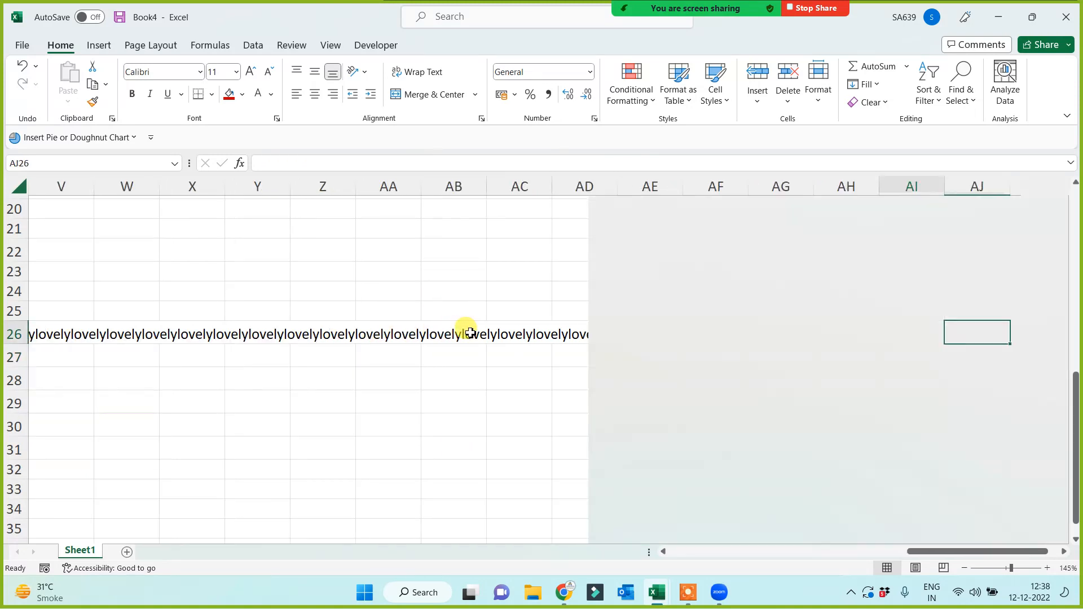
{"action": "key", "text": "Right"}
{"action": "key", "text": "Left"}
{"action": "key", "text": "Left"}
{"action": "key", "text": "Left"}
{"action": "key", "text": "Left"}
{"action": "key", "text": "Left"}
{"action": "key", "text": "Left"}
{"action": "key", "text": "Left"}
{"action": "key", "text": "Left"}
{"action": "key", "text": "Left"}
{"action": "key", "text": "Left"}
{"action": "key", "text": "Left"}
{"action": "key", "text": "Left"}
{"action": "key", "text": "Left"}
{"action": "key", "text": "Left"}
{"action": "key", "text": "Left"}
{"action": "key", "text": "Left"}
{"action": "key", "text": "Left"}
{"action": "key", "text": "Left"}
{"action": "key", "text": "Left"}
{"action": "key", "text": "Left"}
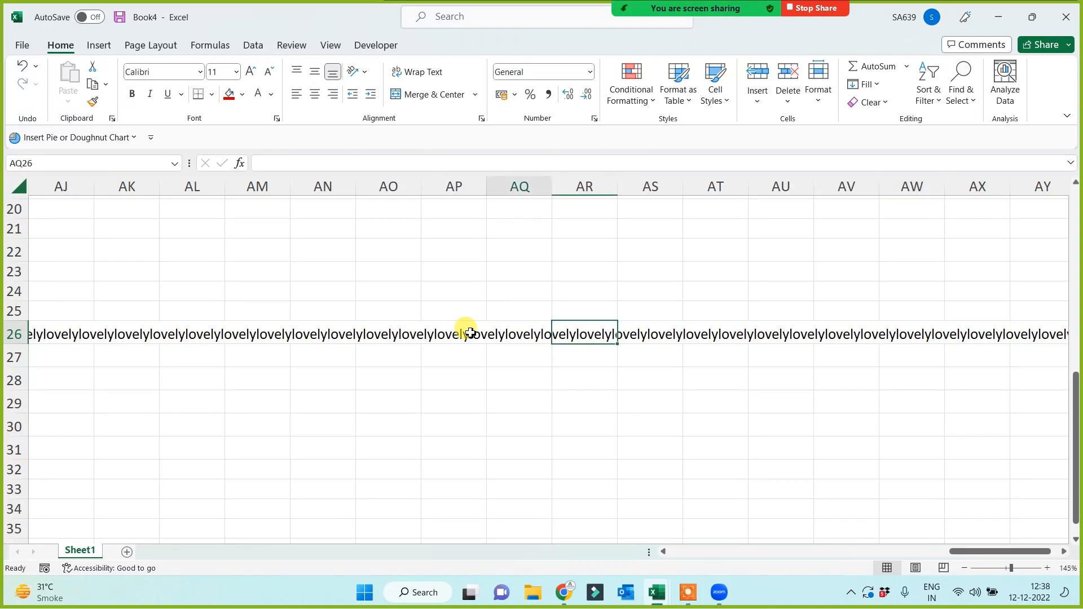
{"action": "key", "text": "Left"}
{"action": "key", "text": "Left"}
{"action": "key", "text": "Left"}
{"action": "key", "text": "Left"}
{"action": "key", "text": "Left"}
{"action": "key", "text": "Left"}
{"action": "key", "text": "Left"}
{"action": "key", "text": "Left"}
{"action": "key", "text": "Left"}
{"action": "key", "text": "Left"}
{"action": "key", "text": "Left"}
{"action": "key", "text": "Left"}
{"action": "key", "text": "Left"}
{"action": "key", "text": "Left"}
{"action": "key", "text": "Left"}
{"action": "key", "text": "Left"}
{"action": "key", "text": "Left"}
{"action": "key", "text": "Left"}
{"action": "key", "text": "Left"}
{"action": "key", "text": "Left"}
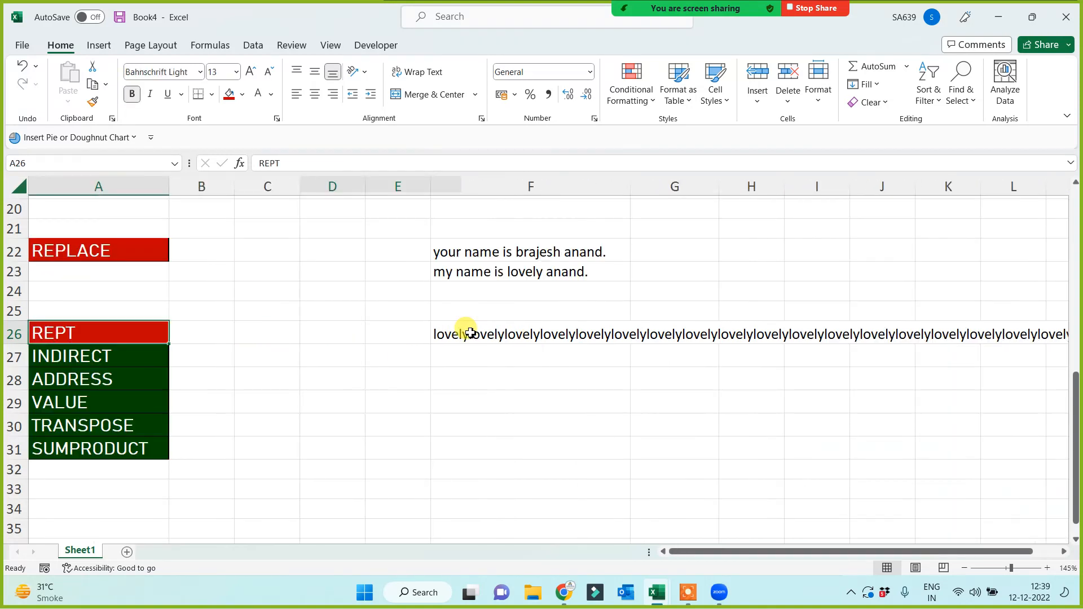
Edit F26's formula to add a comma after 'lovely' in each repetition.
{"action": "left_click", "coordinate": [459, 332]}
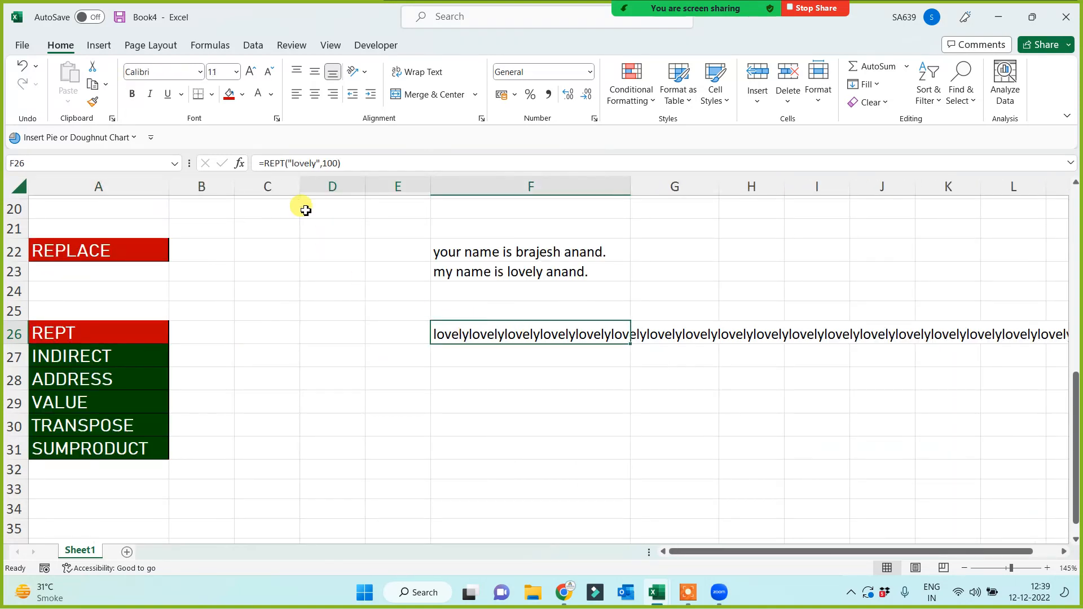
{"action": "left_click", "coordinate": [316, 163]}
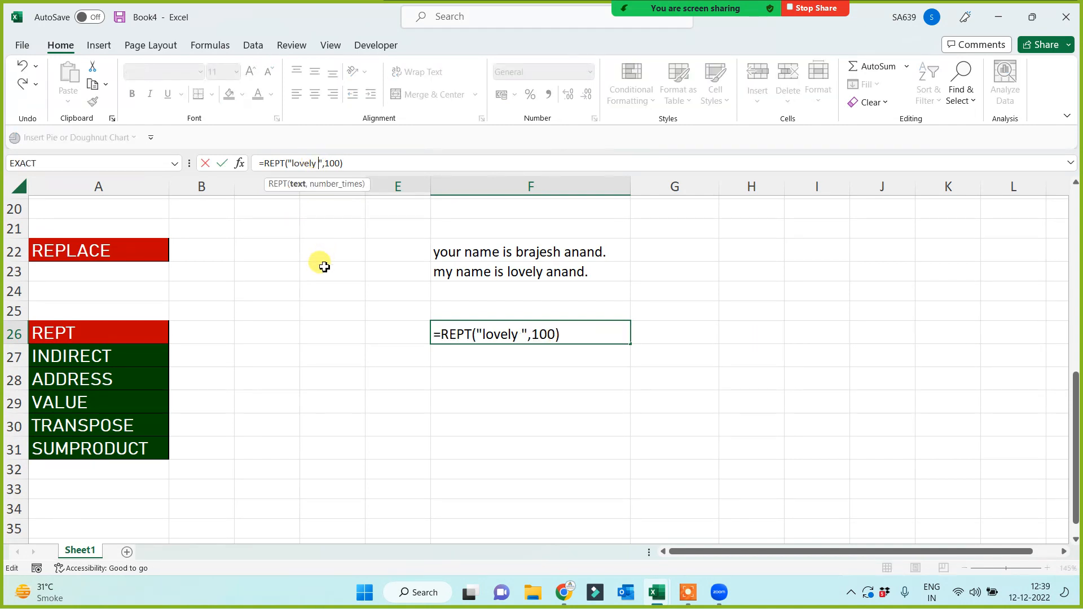
{"action": "key", "text": "Return"}
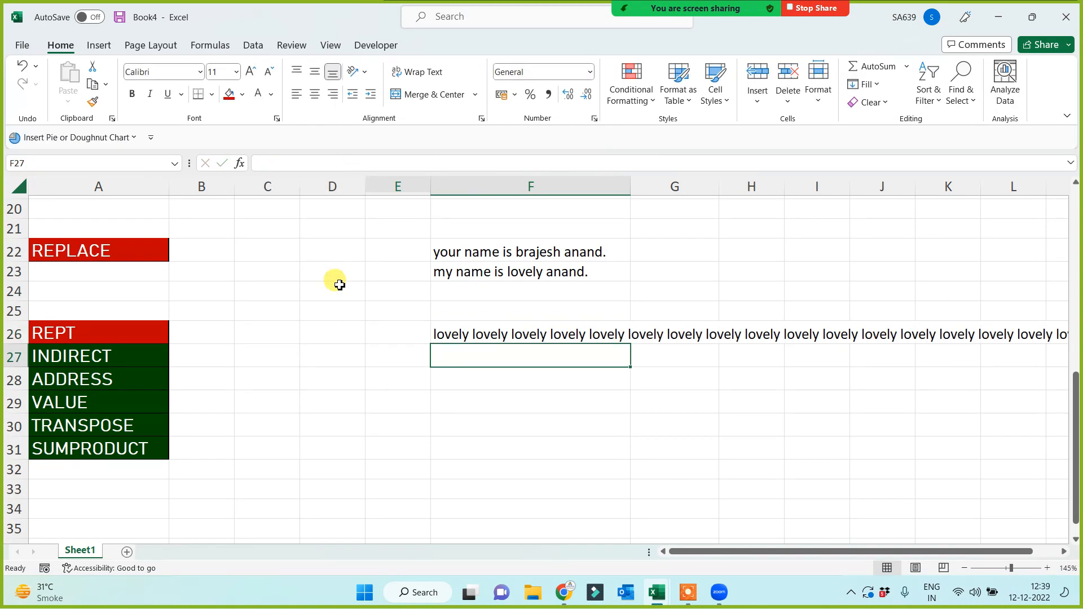
{"action": "left_click", "coordinate": [471, 332]}
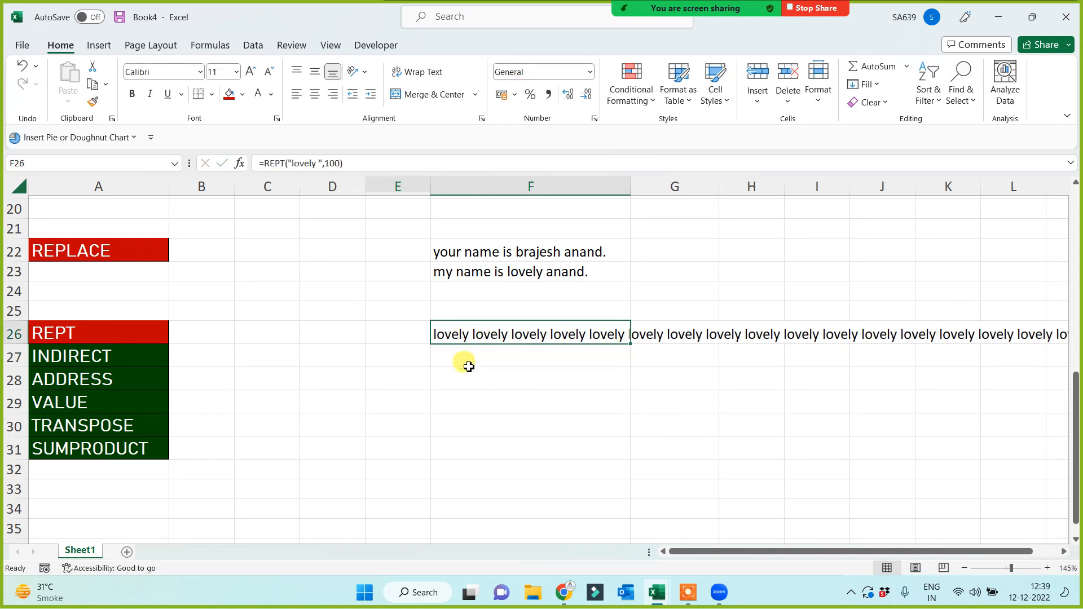
{"action": "left_click", "coordinate": [317, 163]}
{"action": "type", "text": ","}
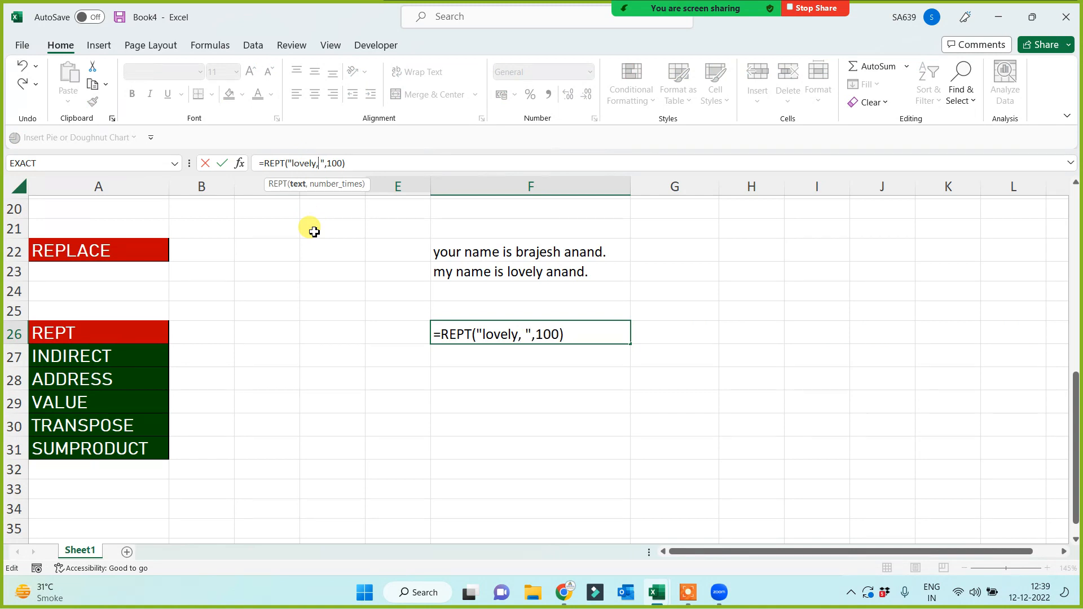
{"action": "key", "text": "Return"}
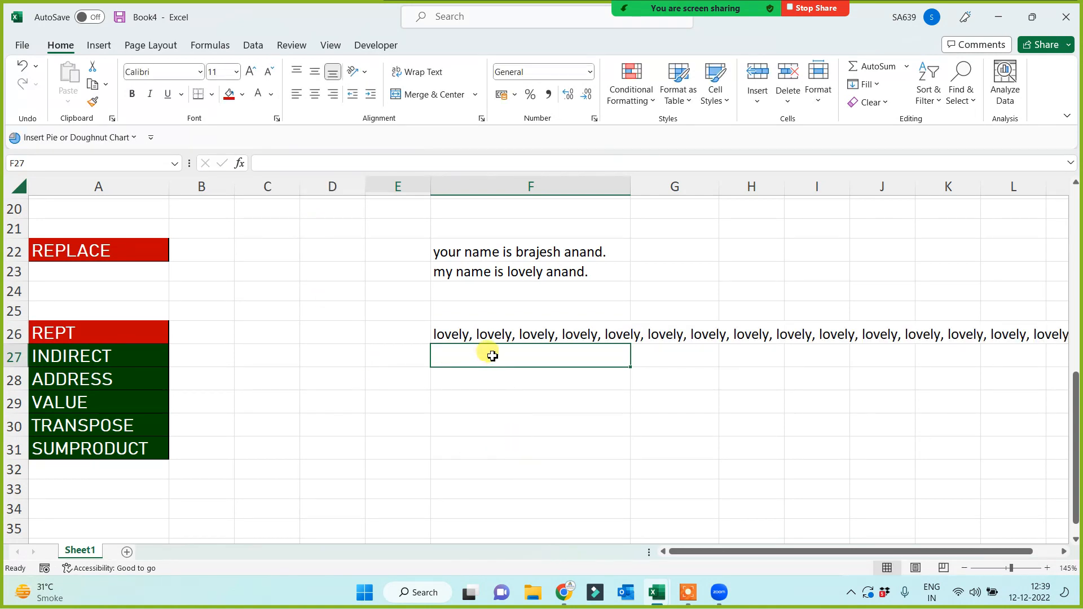
Enter a REPT formula in F27 repeating a first name 1001 times, then scan its result along row 27.
{"action": "type", "text": "=rep"}
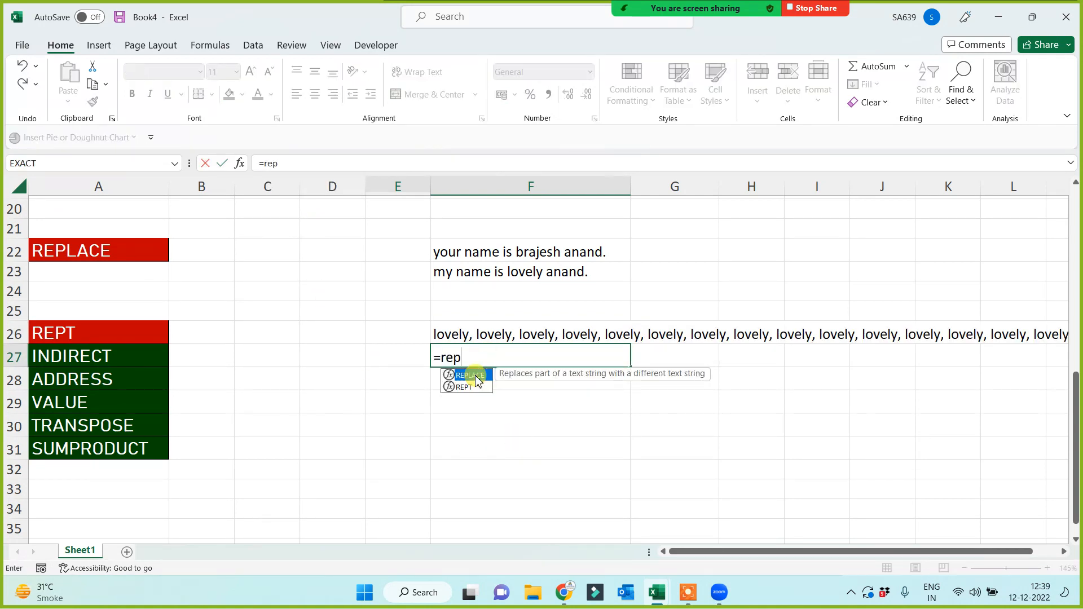
{"action": "type", "text": "t("}
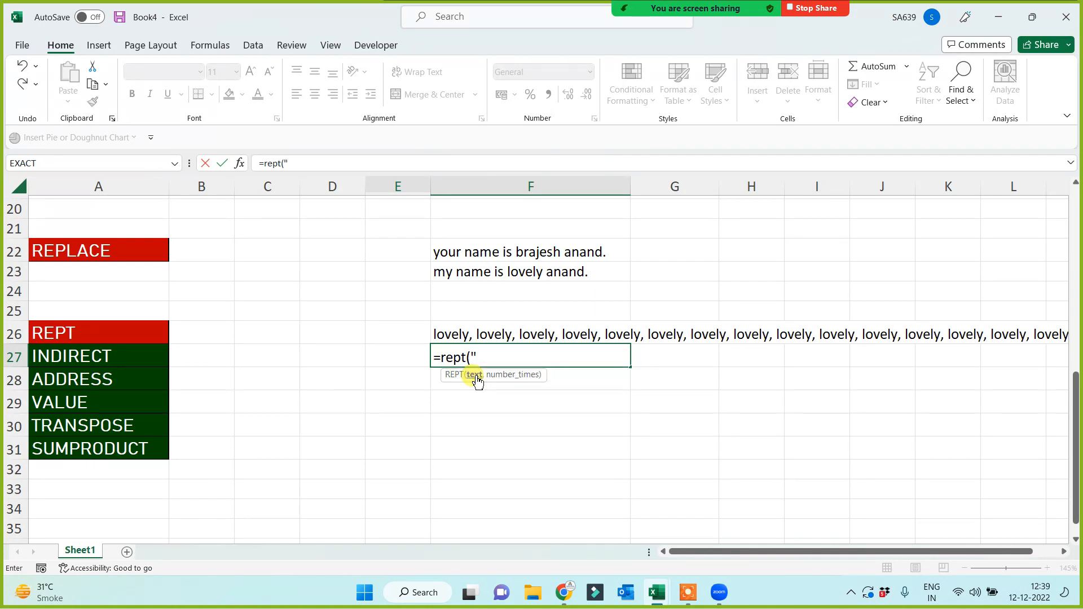
{"action": "type", "text": "\"preeti \",1"}
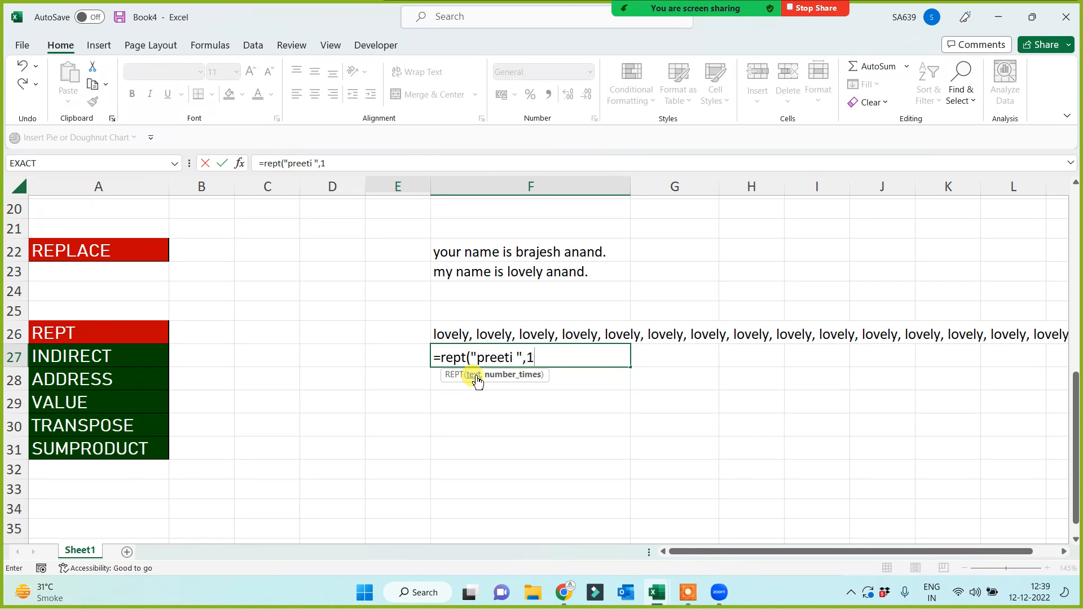
{"action": "type", "text": "001)"}
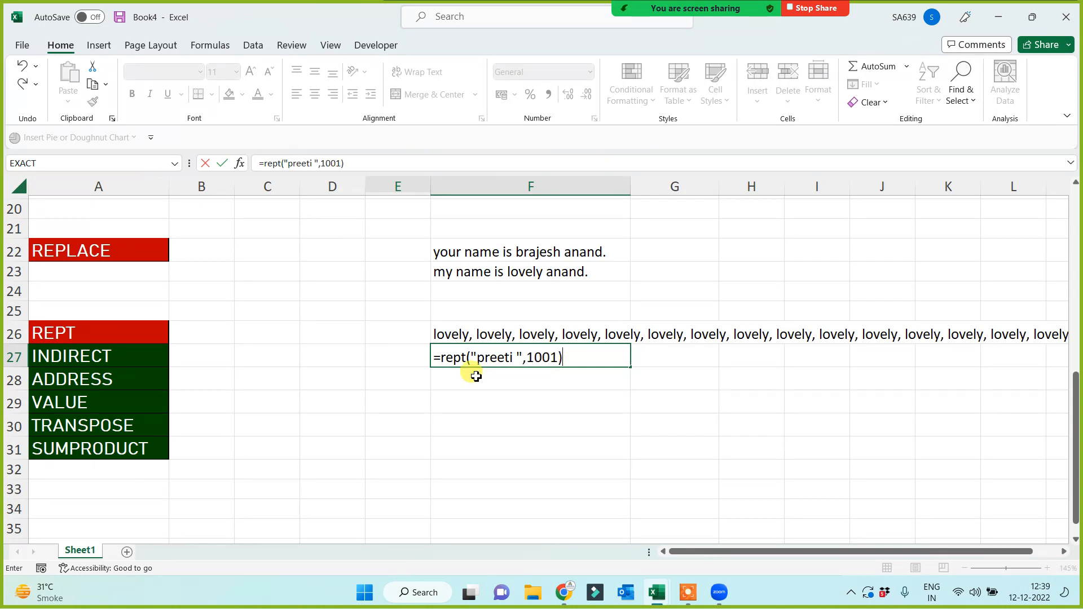
{"action": "key", "text": "Return"}
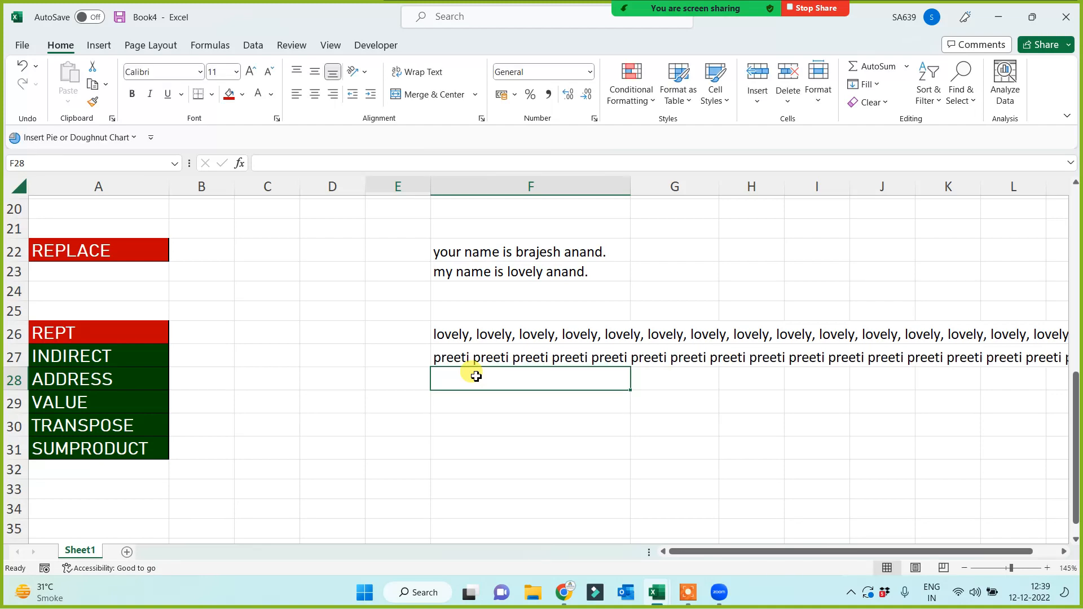
{"action": "key", "text": "Up"}
{"action": "key", "text": "Right"}
{"action": "key", "text": "Right"}
{"action": "key", "text": "Right"}
{"action": "key", "text": "Right"}
{"action": "key", "text": "Right"}
{"action": "key", "text": "Right"}
{"action": "key", "text": "Right"}
{"action": "key", "text": "Right"}
{"action": "key", "text": "Right"}
{"action": "key", "text": "Right"}
{"action": "key", "text": "Right"}
{"action": "key", "text": "Right"}
{"action": "key", "text": "Right"}
{"action": "key", "text": "Right"}
{"action": "key", "text": "Right"}
{"action": "key", "text": "Right"}
{"action": "key", "text": "Right"}
{"action": "key", "text": "Right"}
{"action": "key", "text": "Right"}
{"action": "key", "text": "Right"}
{"action": "key", "text": "Right"}
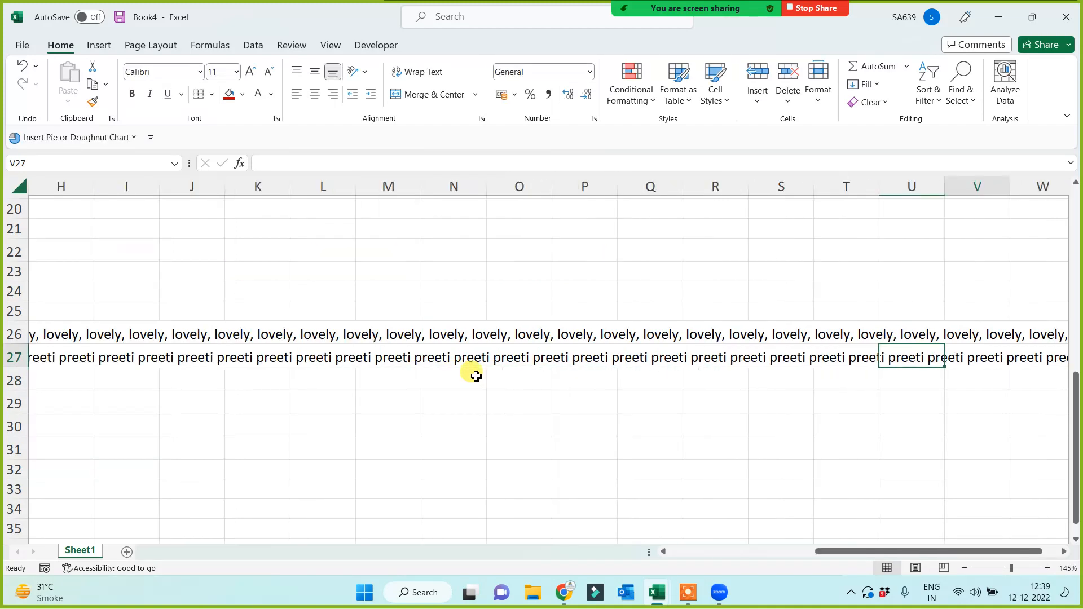
{"action": "key", "text": "Right"}
{"action": "key", "text": "Right"}
{"action": "key", "text": "Right"}
{"action": "key", "text": "Right"}
{"action": "key", "text": "Right"}
{"action": "key", "text": "Right"}
{"action": "key", "text": "Right"}
{"action": "key", "text": "Right"}
{"action": "key", "text": "Right"}
{"action": "key", "text": "Right"}
{"action": "key", "text": "Right"}
{"action": "key", "text": "Right"}
{"action": "key", "text": "Right"}
{"action": "key", "text": "Right"}
{"action": "key", "text": "Right"}
{"action": "key", "text": "Right"}
{"action": "key", "text": "Right"}
{"action": "key", "text": "Right"}
{"action": "key", "text": "Right"}
{"action": "key", "text": "Right"}
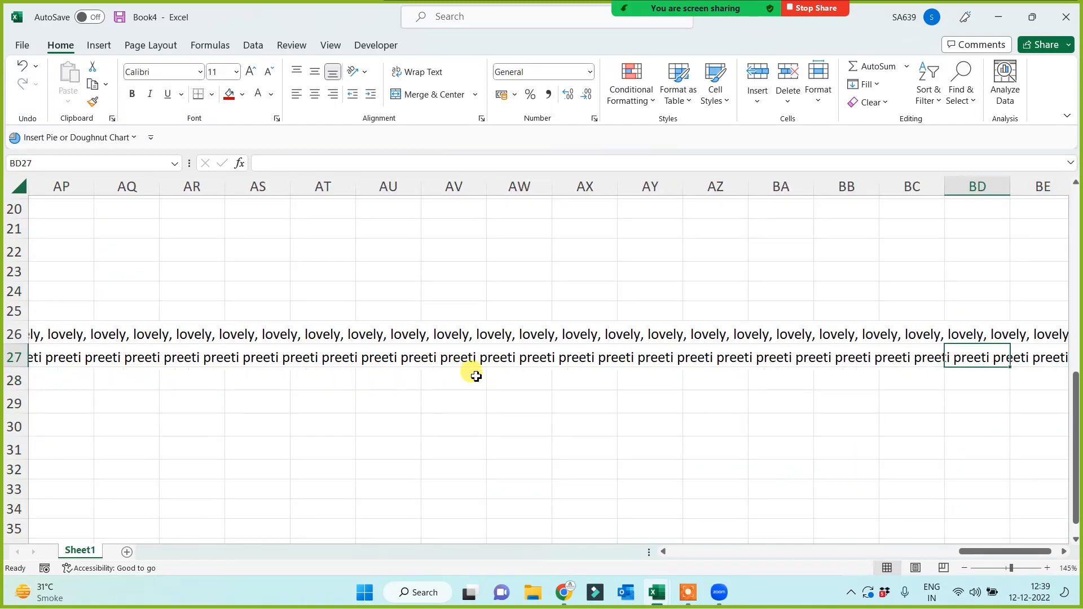
{"action": "key", "text": "Right"}
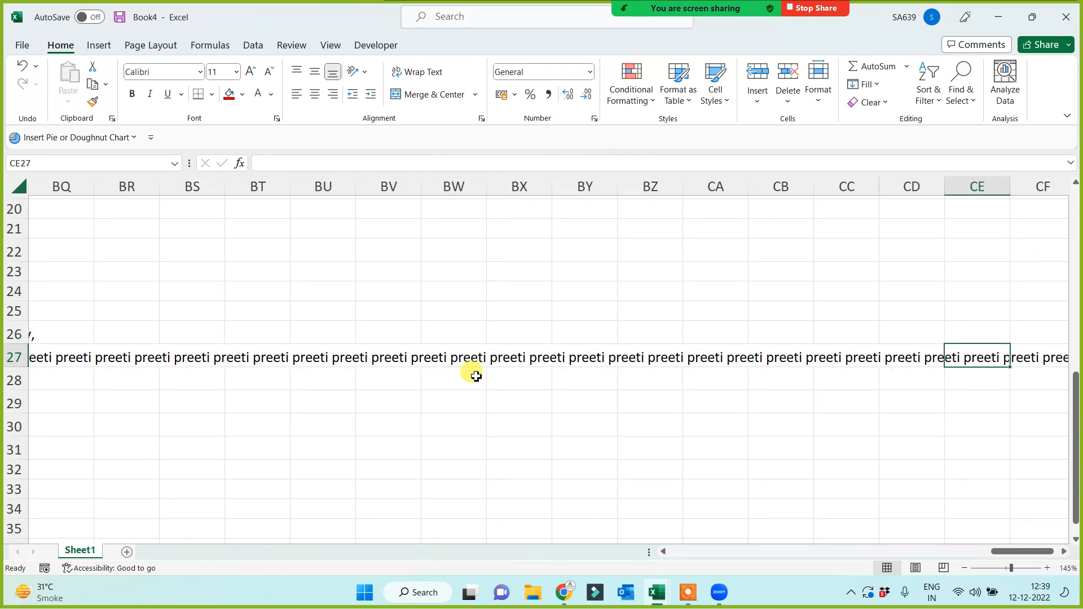
{"action": "key", "text": "Left"}
{"action": "key", "text": "Left"}
{"action": "key", "text": "Left"}
{"action": "key", "text": "Left"}
{"action": "key", "text": "Left"}
{"action": "key", "text": "Left"}
{"action": "key", "text": "Left"}
{"action": "key", "text": "Left"}
{"action": "key", "text": "Left"}
{"action": "key", "text": "Left"}
{"action": "key", "text": "Left"}
{"action": "key", "text": "Left"}
{"action": "key", "text": "Left"}
{"action": "key", "text": "Left"}
{"action": "key", "text": "Left"}
{"action": "key", "text": "Left"}
{"action": "key", "text": "Left"}
{"action": "key", "text": "Left"}
{"action": "key", "text": "Left"}
{"action": "key", "text": "Left"}
{"action": "key", "text": "Right"}
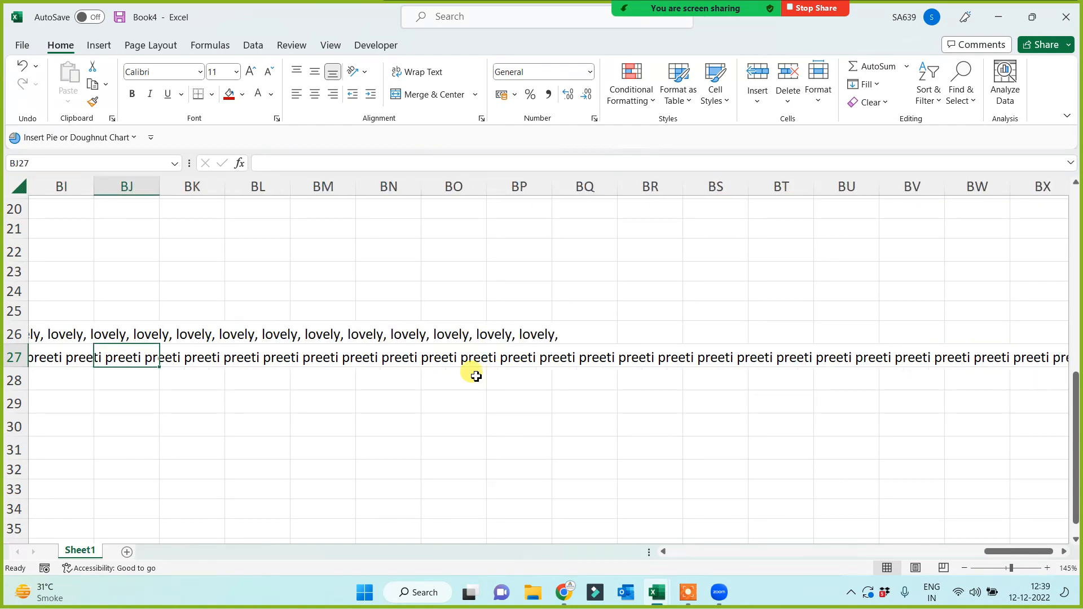
{"action": "key", "text": "Right"}
{"action": "key", "text": "Right"}
{"action": "key", "text": "Right"}
{"action": "key", "text": "Right"}
{"action": "key", "text": "Right"}
{"action": "key", "text": "Right"}
{"action": "key", "text": "Right"}
{"action": "key", "text": "Right"}
{"action": "key", "text": "Right"}
{"action": "key", "text": "Right"}
{"action": "key", "text": "Right"}
{"action": "key", "text": "Right"}
{"action": "key", "text": "Right"}
{"action": "key", "text": "Right"}
{"action": "key", "text": "Right"}
{"action": "key", "text": "Right"}
{"action": "key", "text": "Right"}
{"action": "key", "text": "Right"}
{"action": "key", "text": "Right"}
{"action": "key", "text": "Right"}
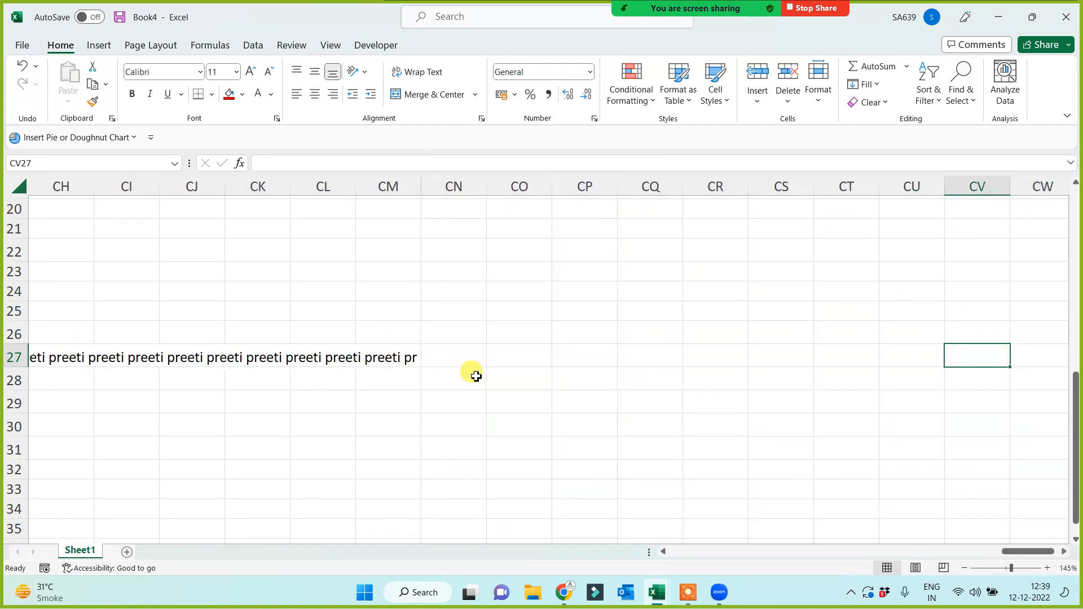
{"action": "key", "text": "Left"}
{"action": "key", "text": "Left"}
{"action": "key", "text": "Left"}
{"action": "key", "text": "Left"}
{"action": "key", "text": "Left"}
{"action": "key", "text": "Left"}
{"action": "key", "text": "Left"}
{"action": "key", "text": "Left"}
{"action": "key", "text": "Left"}
{"action": "key", "text": "Left"}
{"action": "key", "text": "Left"}
{"action": "key", "text": "Left"}
{"action": "key", "text": "Left"}
{"action": "key", "text": "Left"}
{"action": "key", "text": "Left"}
{"action": "key", "text": "Left"}
{"action": "key", "text": "Left"}
{"action": "key", "text": "Left"}
{"action": "key", "text": "Left"}
{"action": "key", "text": "Left"}
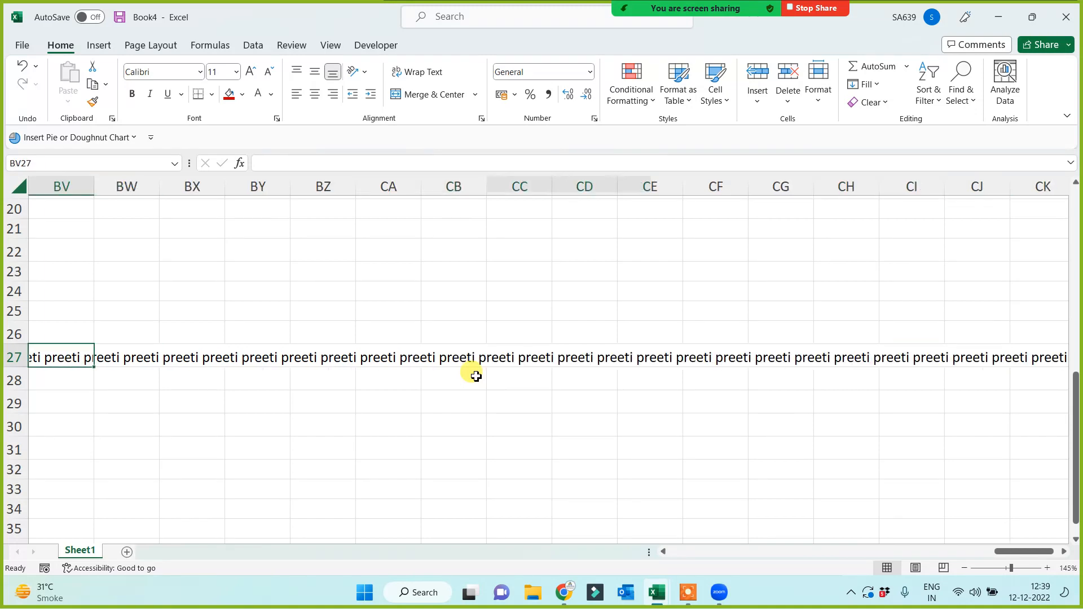
{"action": "key", "text": "ctrl+Left"}
{"action": "key", "text": "ctrl+Left"}
{"action": "key", "text": "Right"}
{"action": "key", "text": "Right"}
{"action": "key", "text": "Right"}
{"action": "key", "text": "Right"}
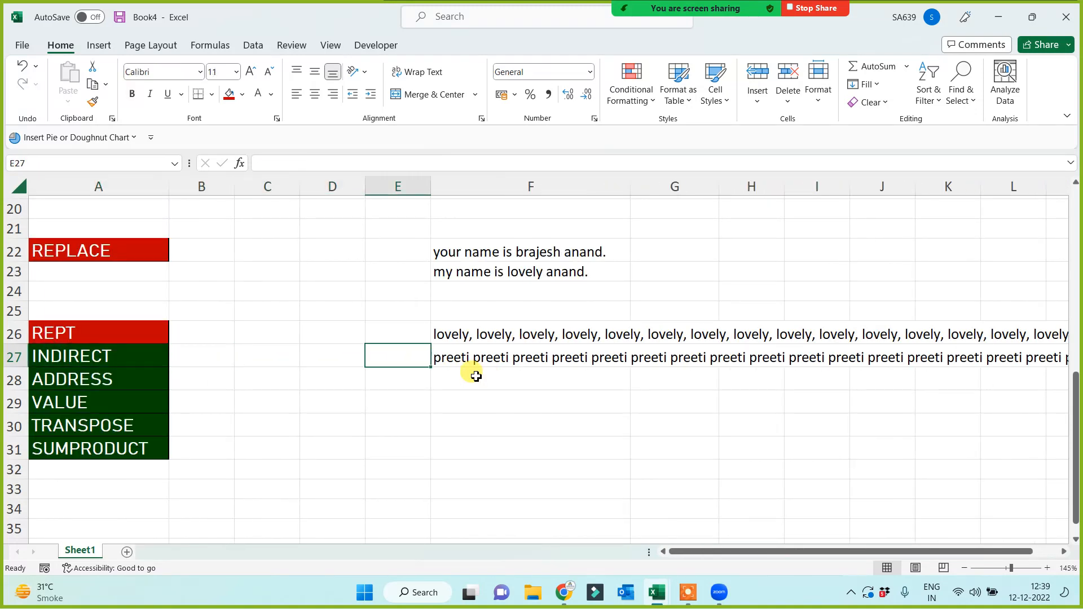
{"action": "key", "text": "Right"}
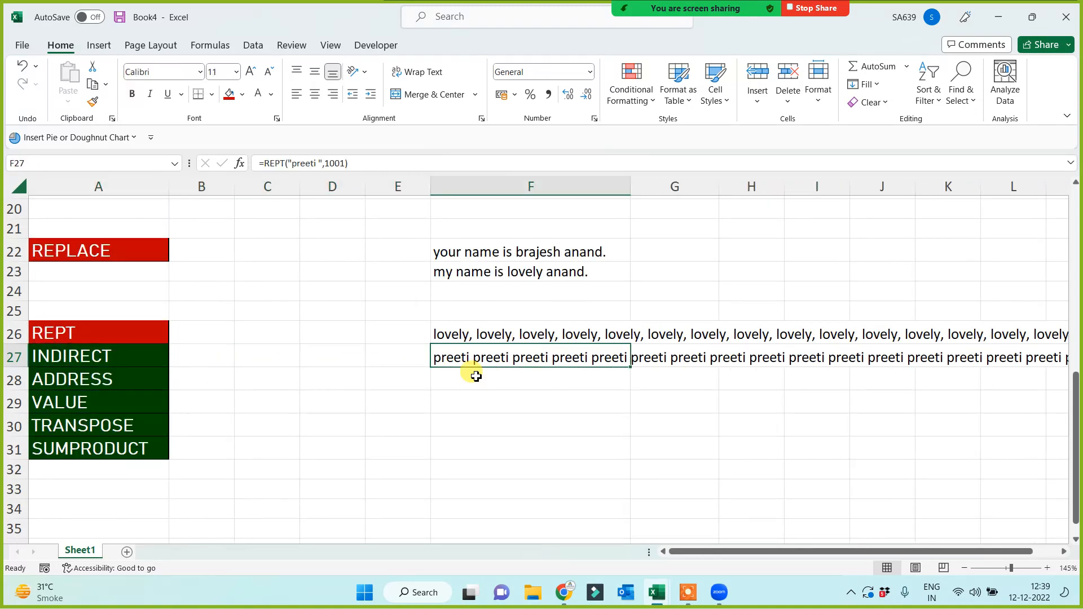
Add a comma after the name in F27's formula and compare it with F26's.
{"action": "left_click", "coordinate": [318, 168]}
{"action": "type", "text": ","}
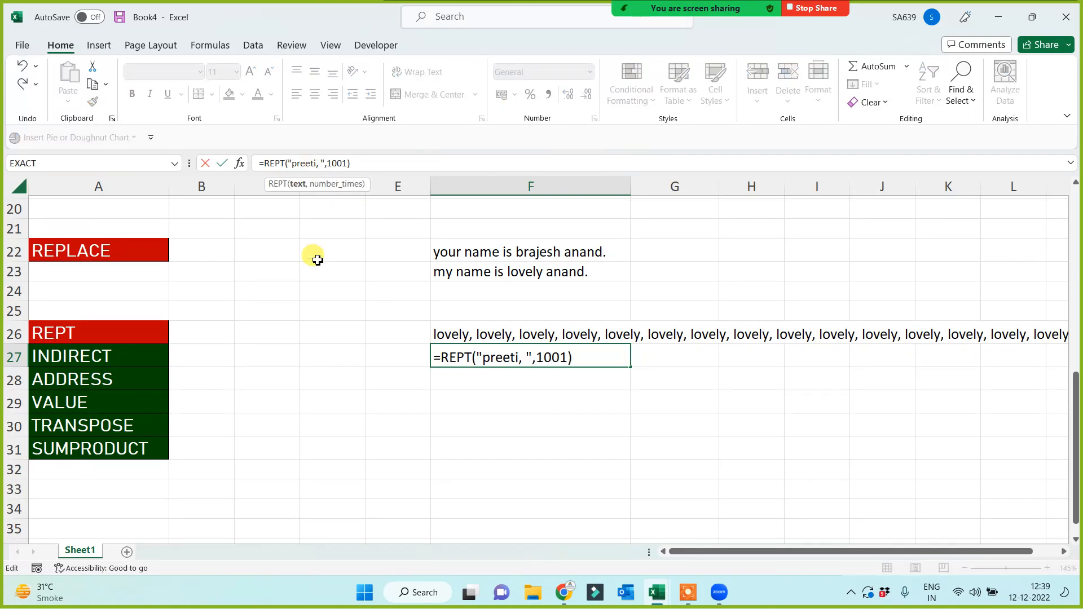
{"action": "key", "text": "Return"}
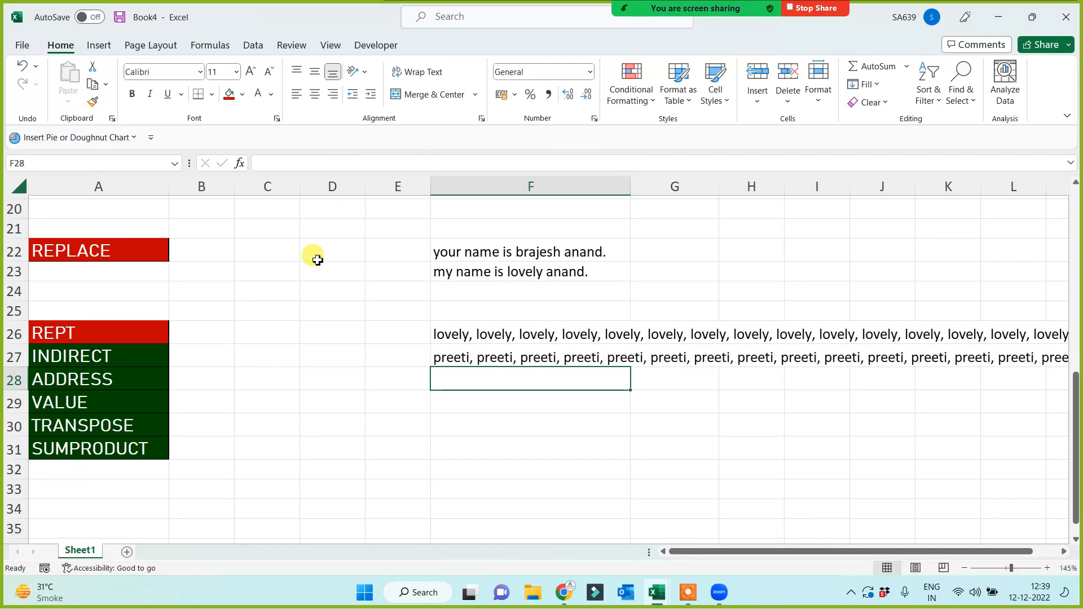
{"action": "left_click", "coordinate": [527, 333]}
{"action": "left_click", "coordinate": [523, 356]}
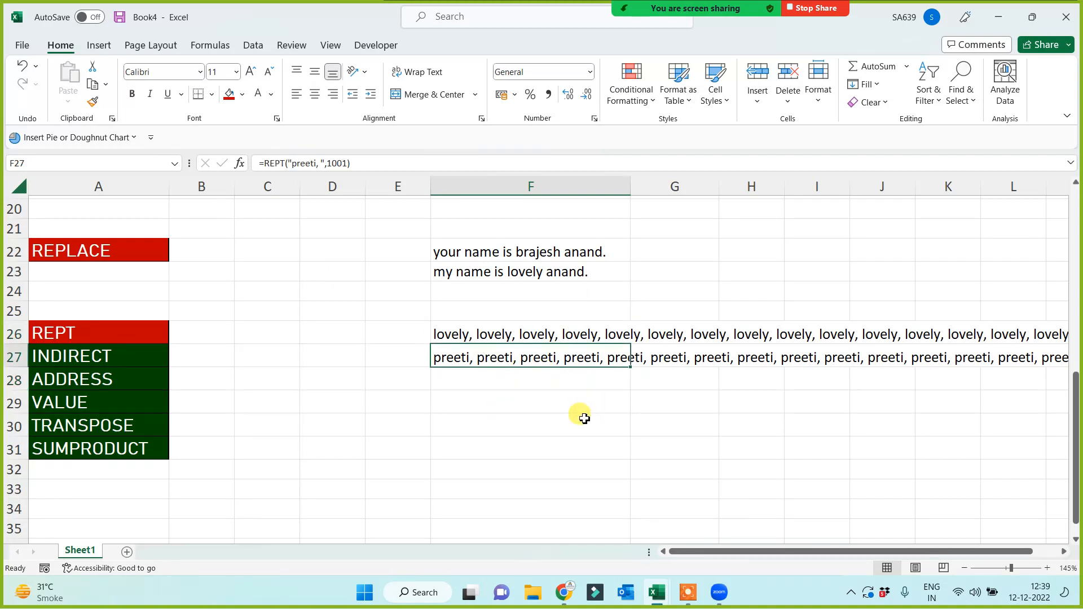
{"action": "left_click", "coordinate": [527, 338]}
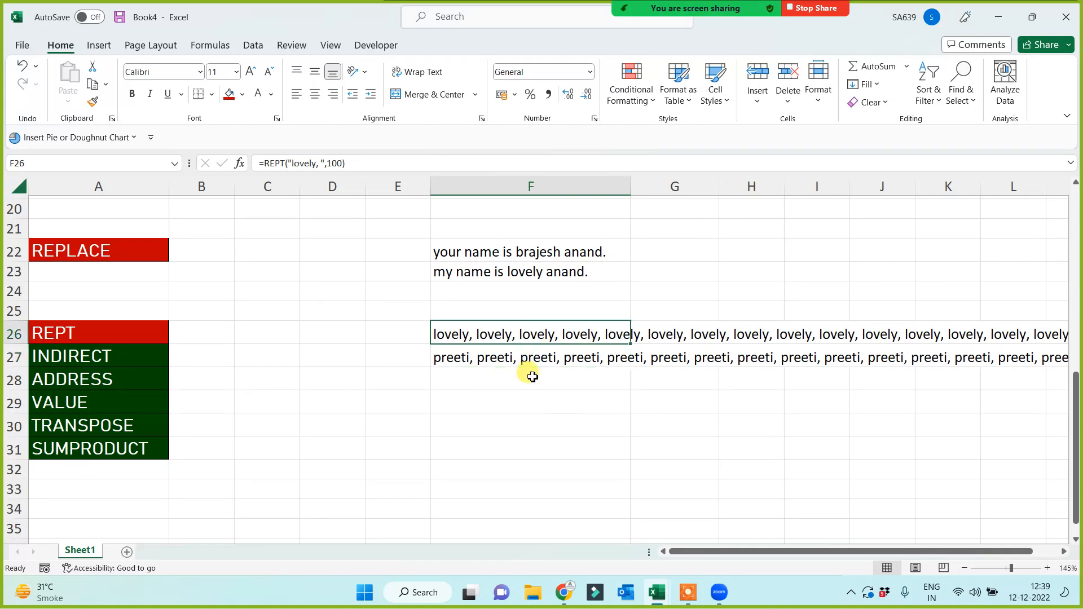
{"action": "left_click", "coordinate": [513, 418]}
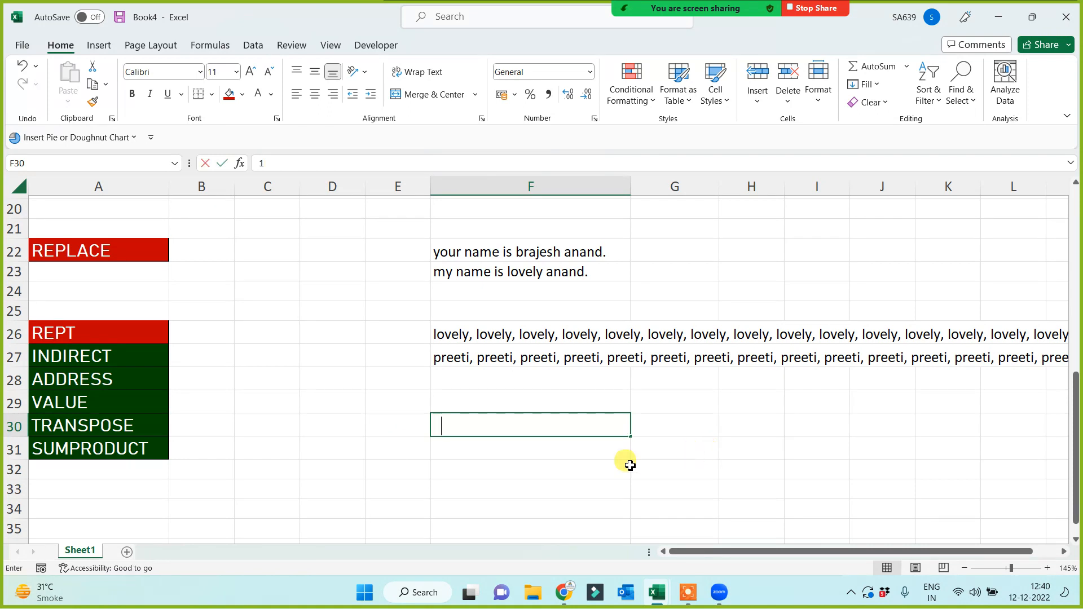
{"action": "type", "text": "1"}
{"action": "key", "text": "Return"}
{"action": "key", "text": "Up"}
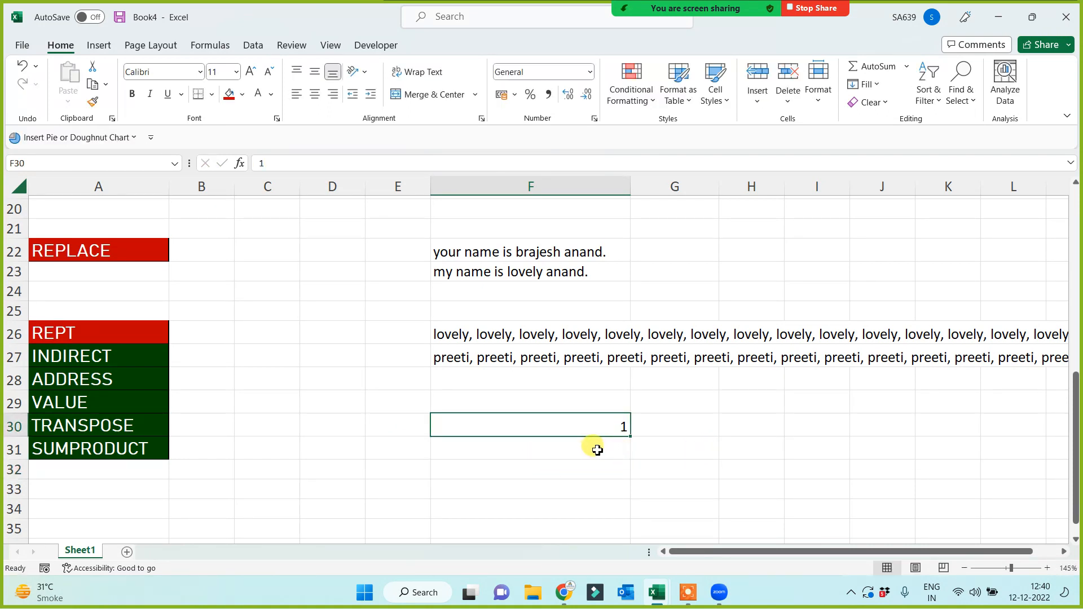
{"action": "type", "text": "preeti"}
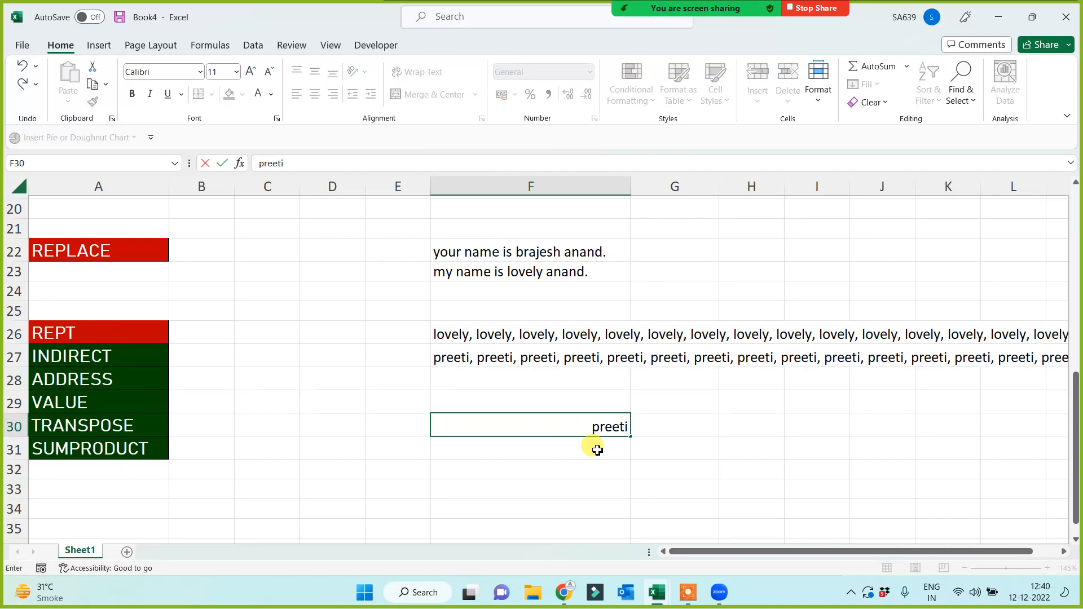
{"action": "key", "text": "Return"}
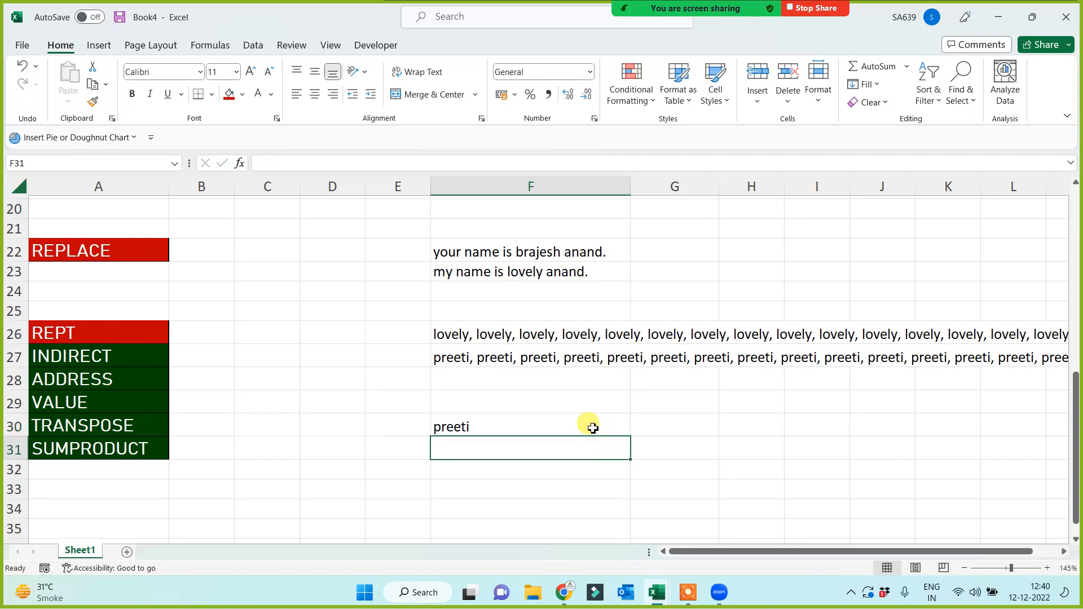
{"action": "key", "text": "Up"}
{"action": "left_click_drag", "start_coordinate": [631, 438], "coordinate": [1049, 425]}
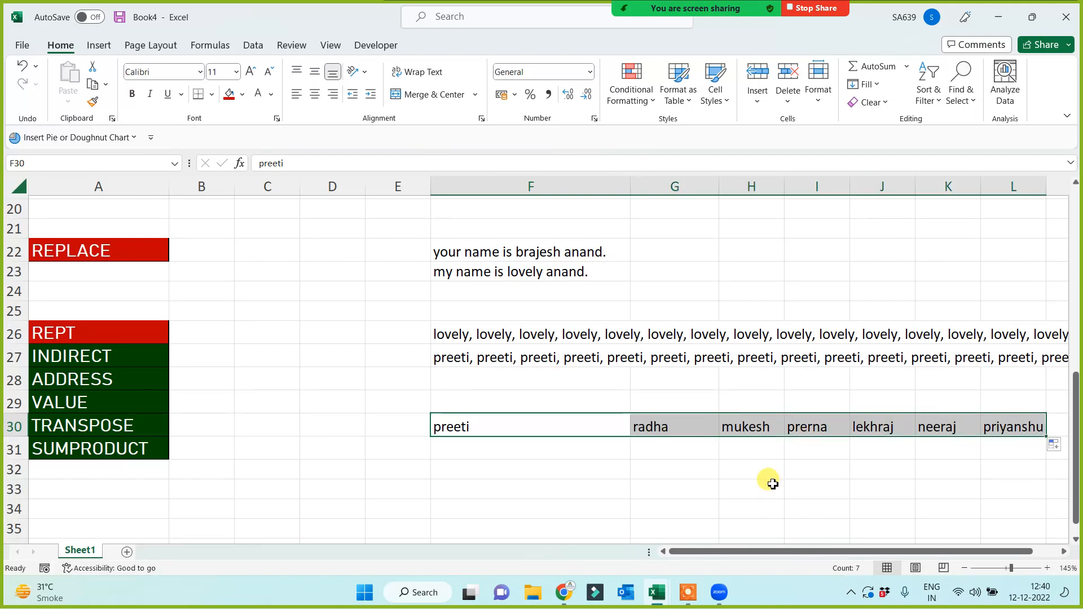
{"action": "key", "text": "Delete"}
{"action": "left_click", "coordinate": [634, 471]}
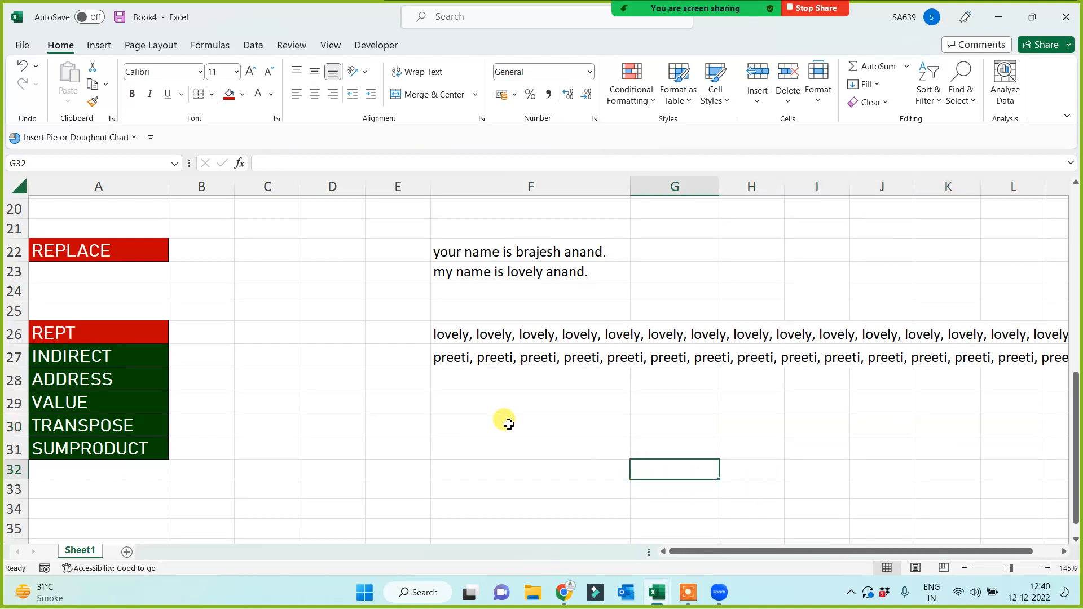
{"action": "left_click_drag", "start_coordinate": [508, 424], "coordinate": [970, 433]}
{"action": "left_click", "coordinate": [649, 489]}
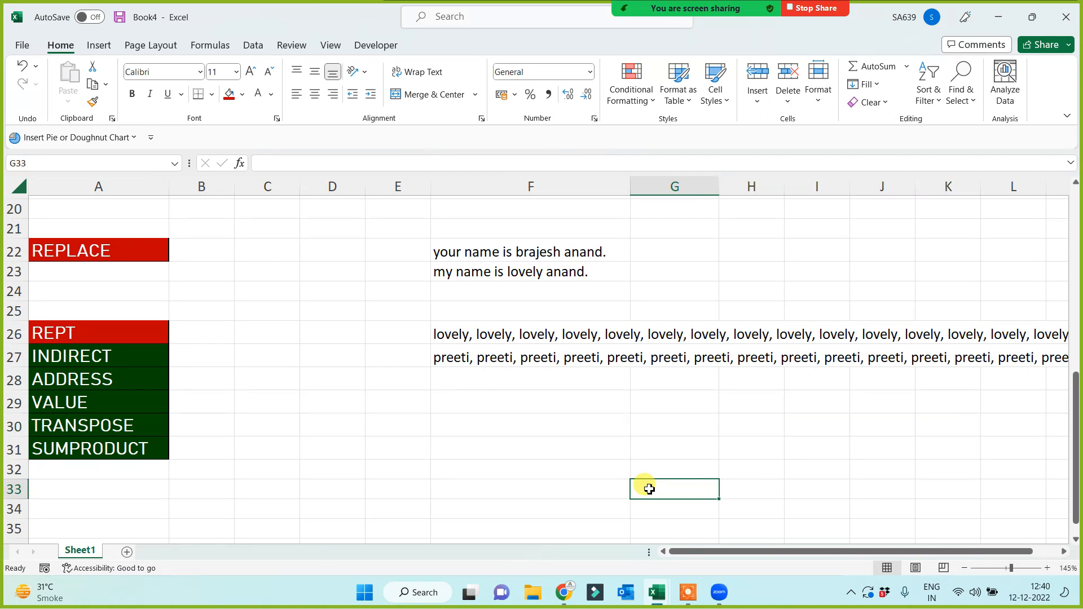
Move the function names INDIRECT through SUMPRODUCT from A27:A31 to start at A32.
{"action": "left_click", "coordinate": [484, 334]}
{"action": "left_click", "coordinate": [87, 332]}
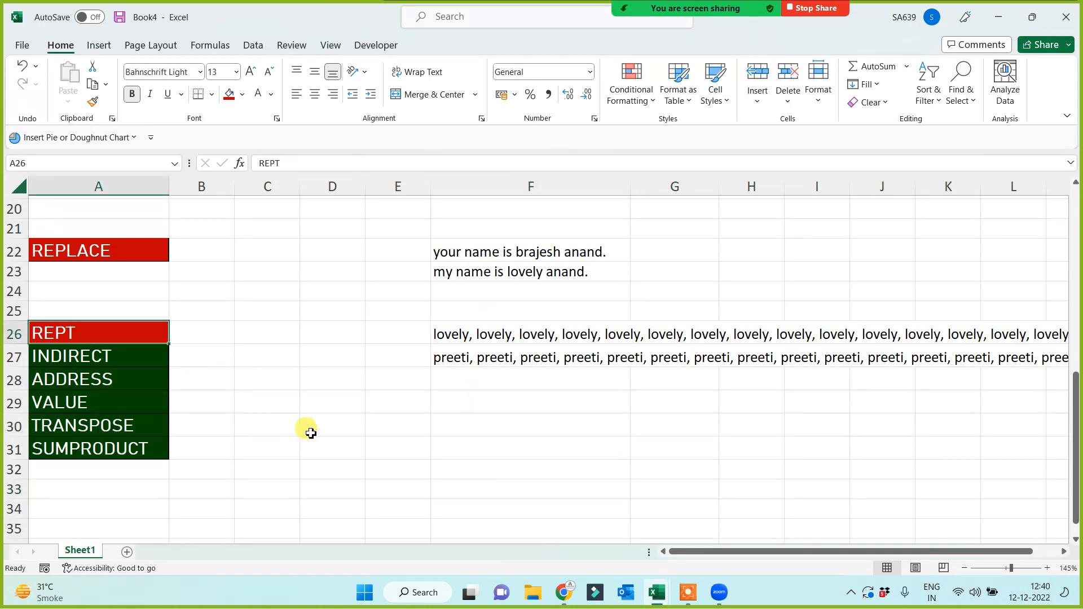
{"action": "left_click_drag", "start_coordinate": [95, 355], "coordinate": [111, 450]}
{"action": "key", "text": "ctrl+x"}
{"action": "left_click", "coordinate": [81, 468]}
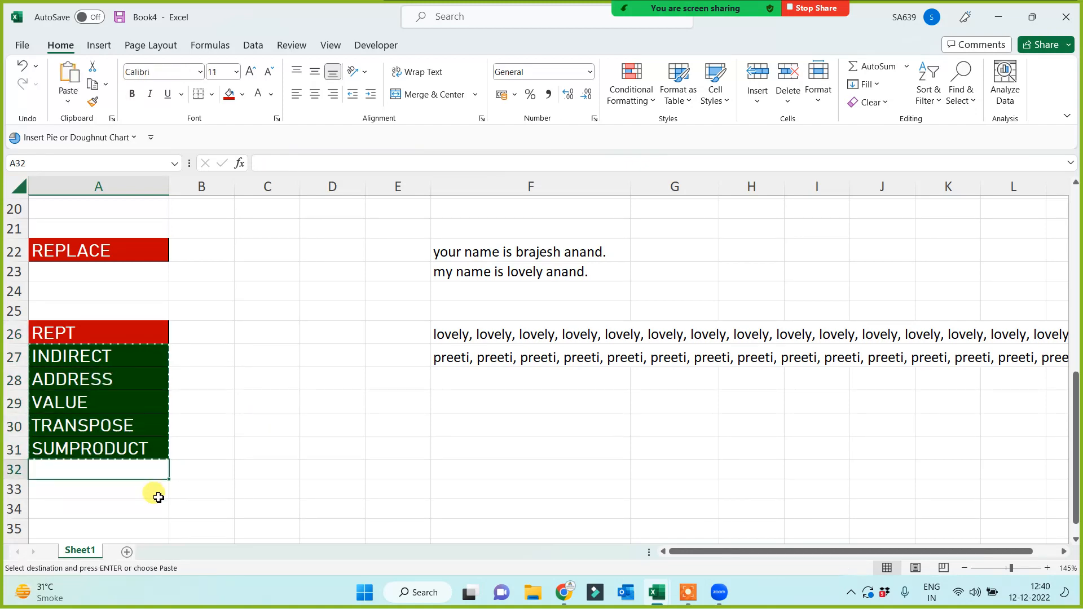
{"action": "key", "text": "ctrl+v"}
{"action": "scroll", "coordinate": [203, 465], "scroll_direction": "up", "scroll_amount": 6}
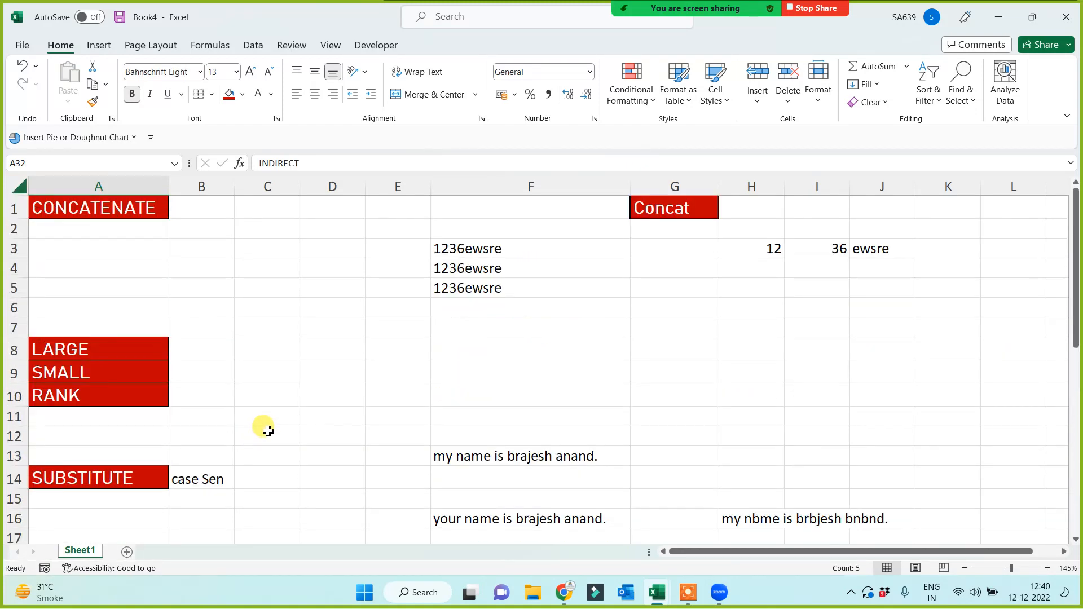
{"action": "scroll", "coordinate": [264, 429], "scroll_direction": "down", "scroll_amount": 4}
{"action": "scroll", "coordinate": [267, 431], "scroll_direction": "down", "scroll_amount": 5}
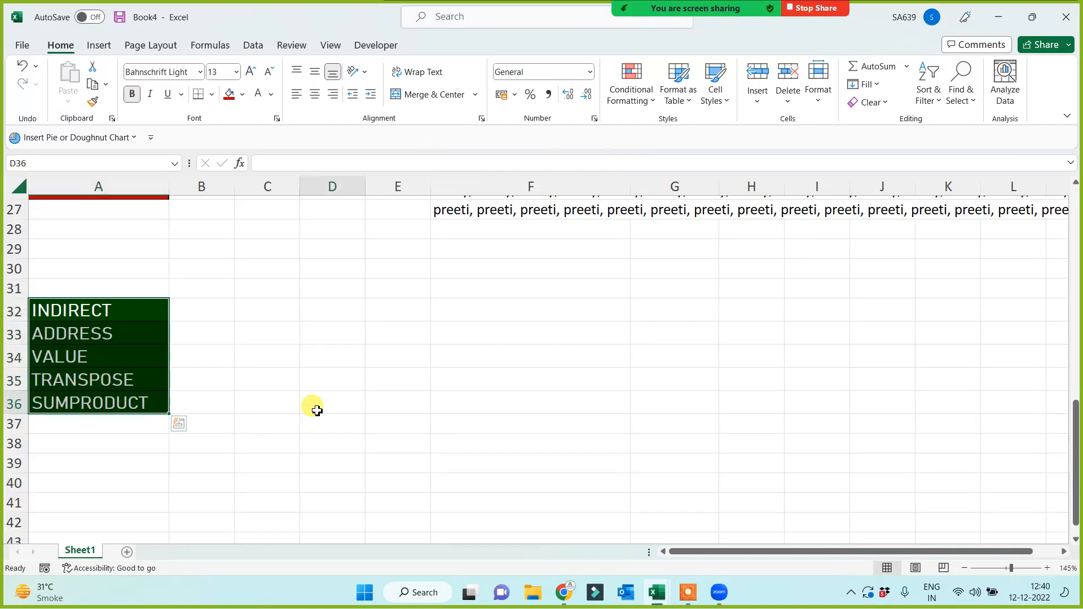
{"action": "left_click", "coordinate": [316, 411]}
Fill the INDIRECT cell red and add a new blank worksheet, Sheet2.
{"action": "left_click", "coordinate": [96, 311]}
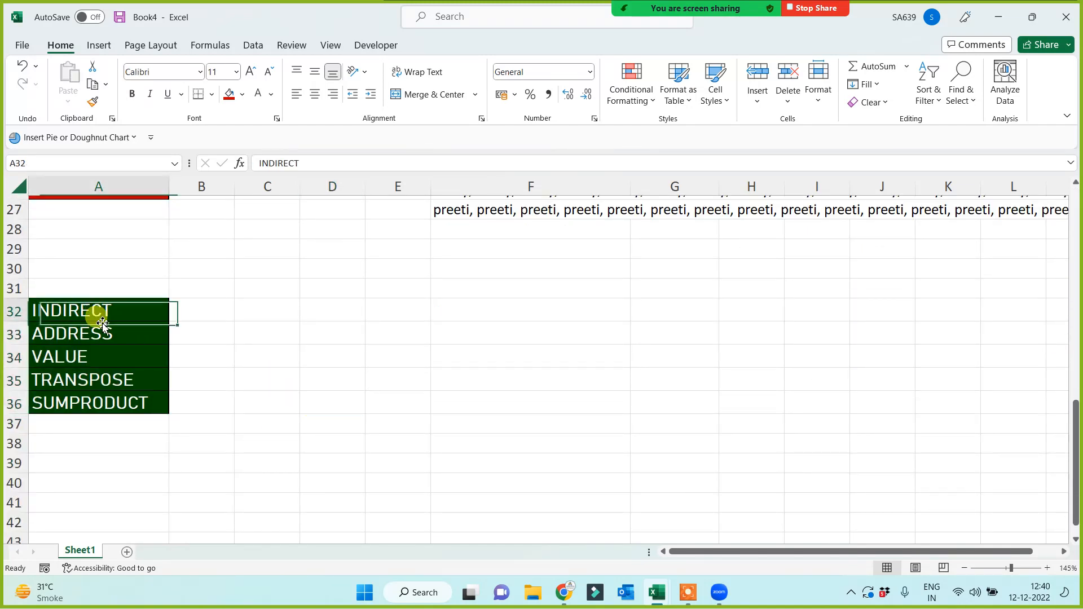
{"action": "left_click", "coordinate": [229, 94]}
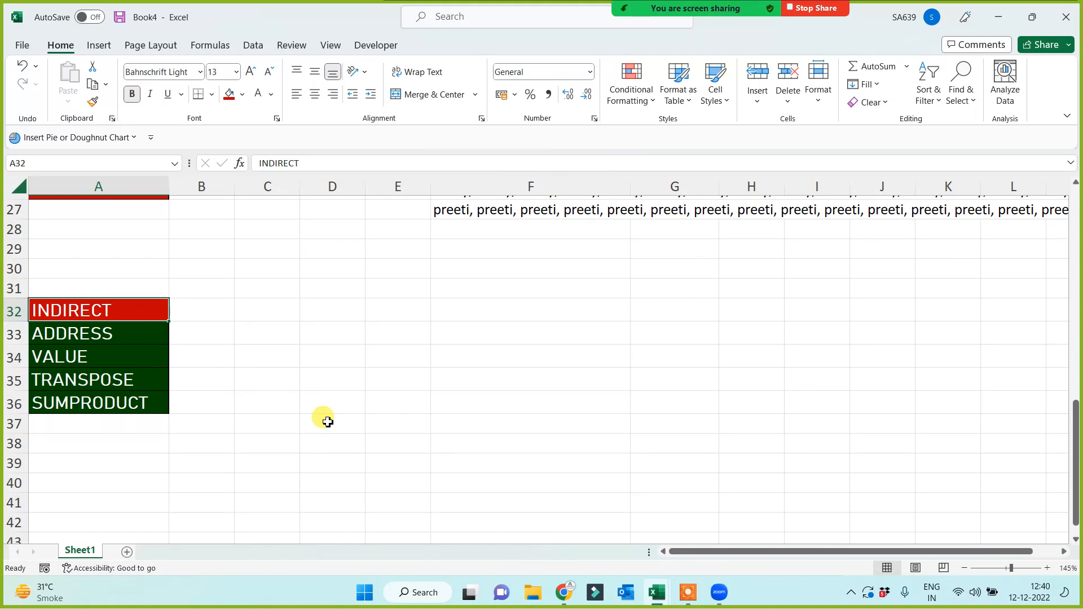
{"action": "left_click", "coordinate": [128, 552]}
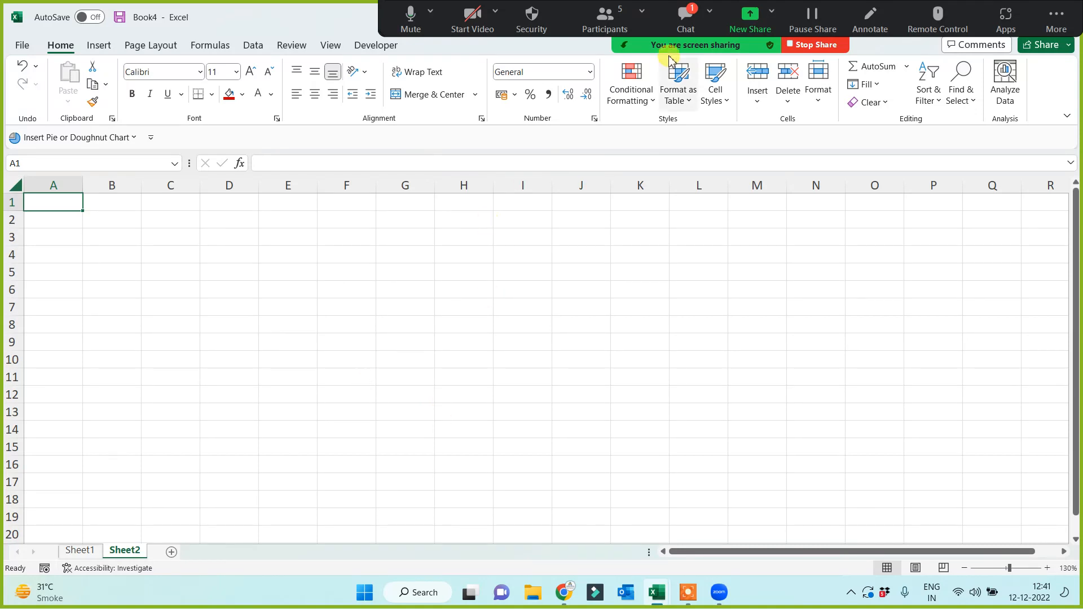
{"action": "left_click", "coordinate": [687, 22]}
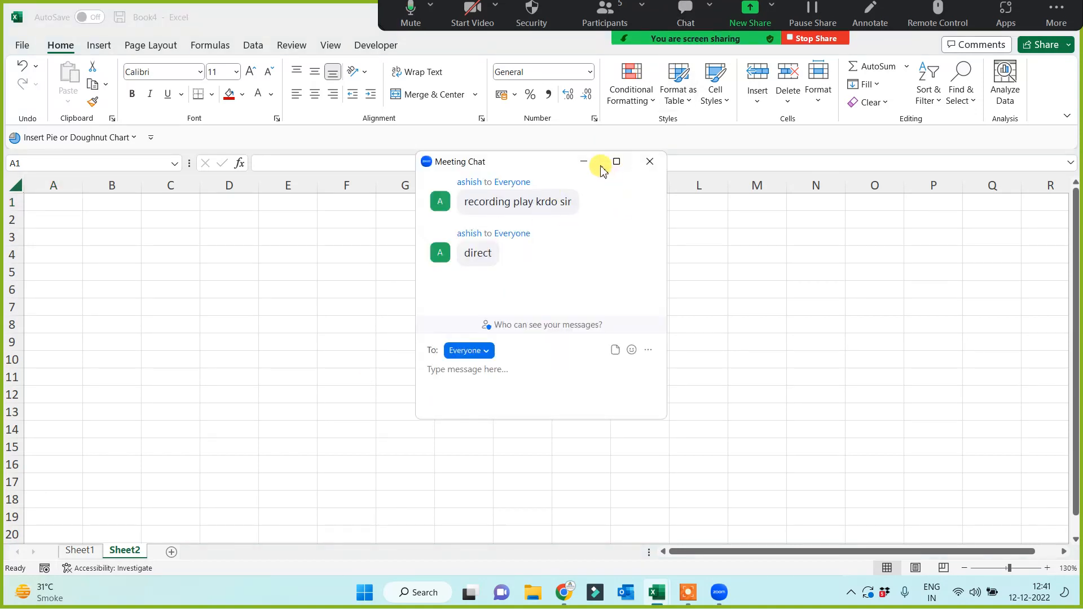
{"action": "left_click", "coordinate": [584, 162]}
{"action": "left_click", "coordinate": [255, 275]}
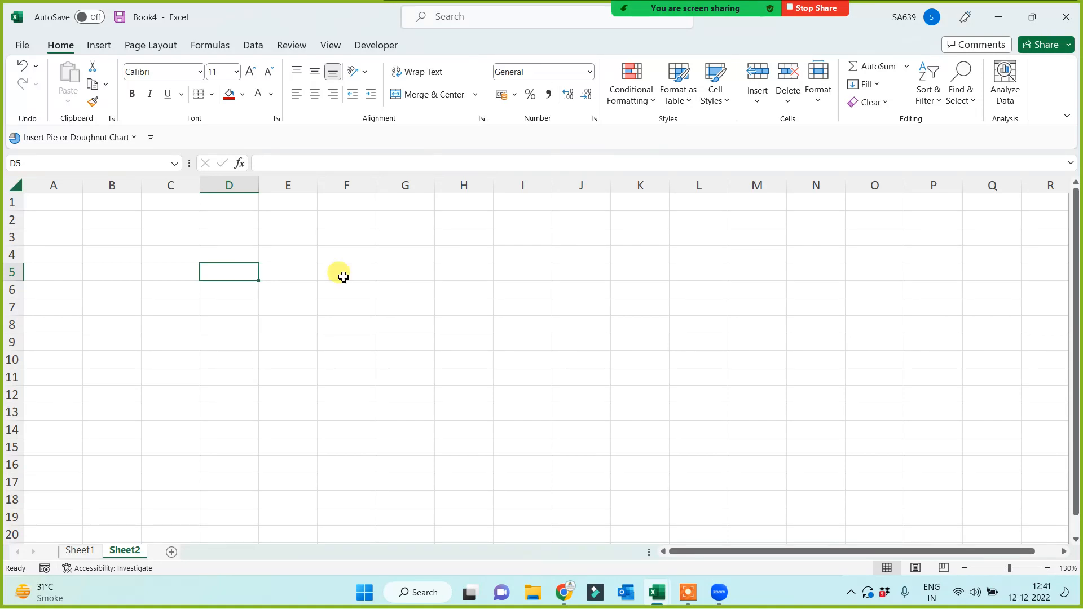
Type the notes 10< in K1, indirect in K4, 12> in K7 and direct in L7.
{"action": "left_click", "coordinate": [625, 206]}
{"action": "type", "text": "10"}
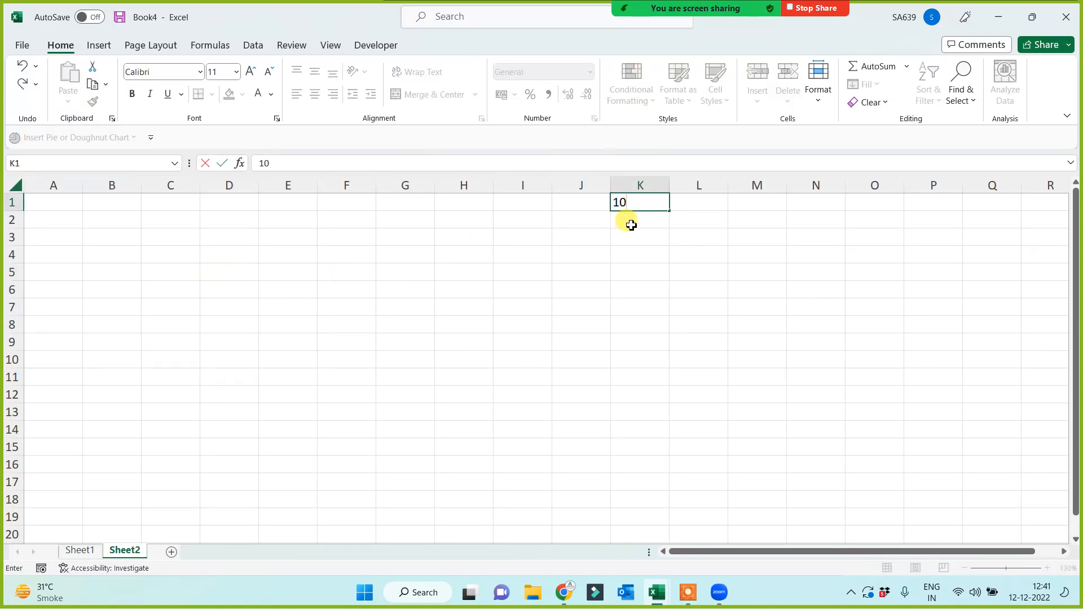
{"action": "type", "text": "<"}
{"action": "left_click", "coordinate": [629, 252]}
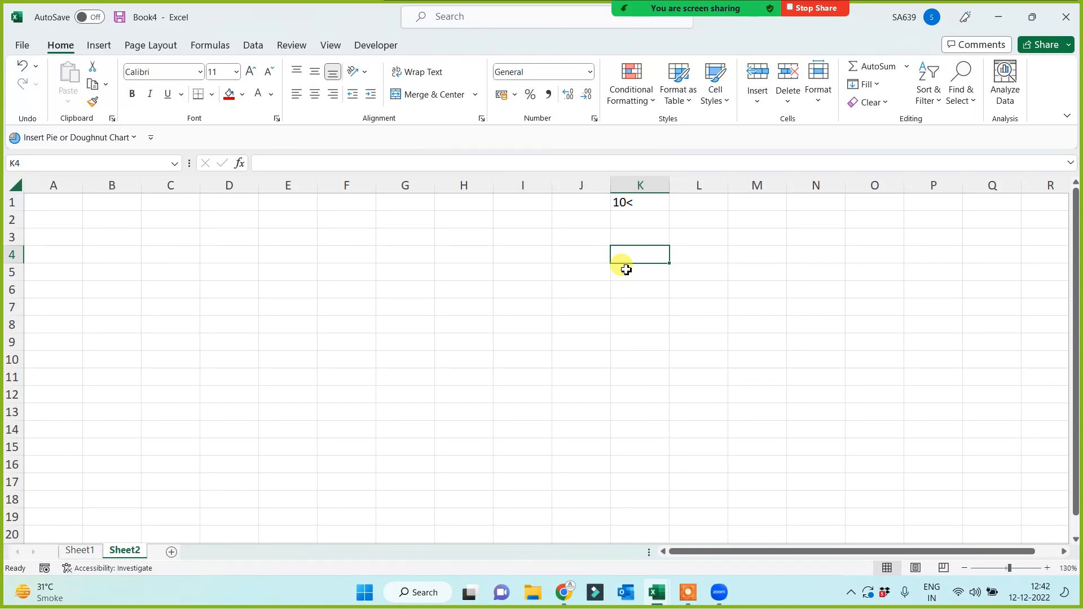
{"action": "type", "text": "indirect"}
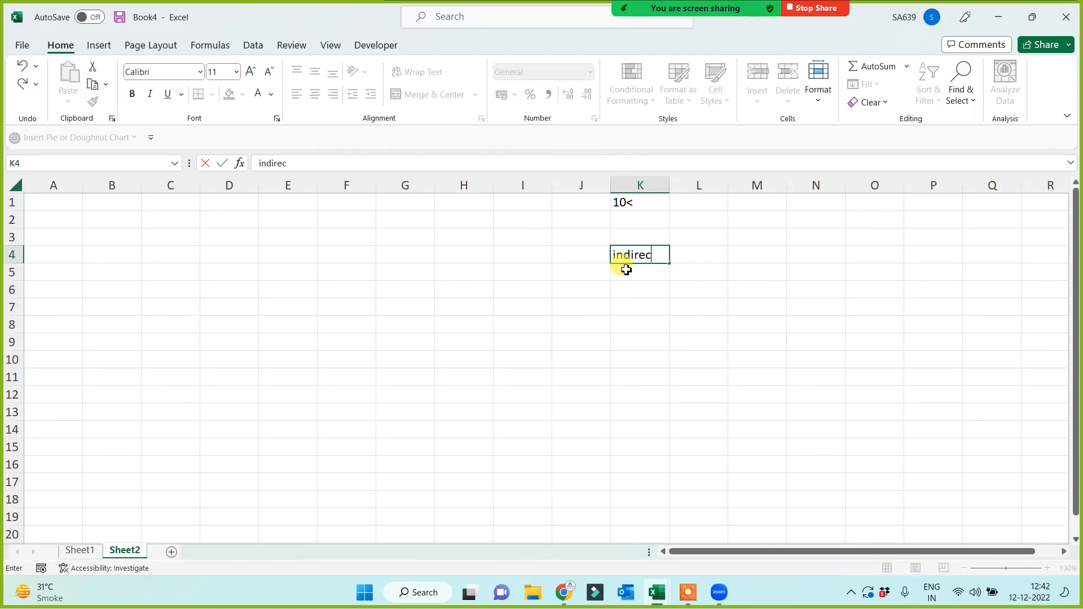
{"action": "key", "text": "Return"}
{"action": "key", "text": "Return"}
{"action": "key", "text": "Return"}
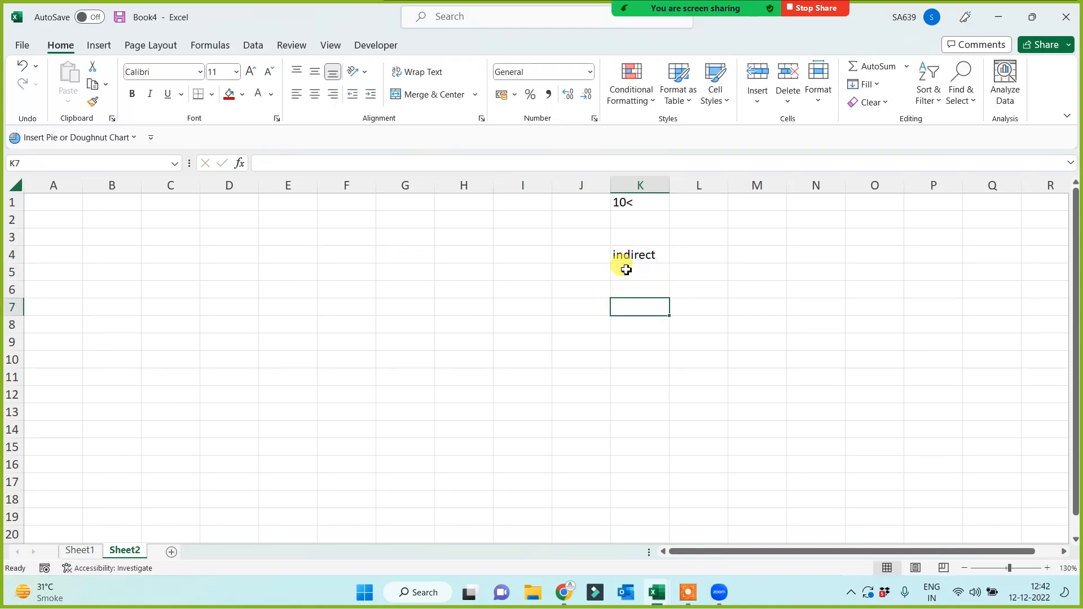
{"action": "type", "text": "12"}
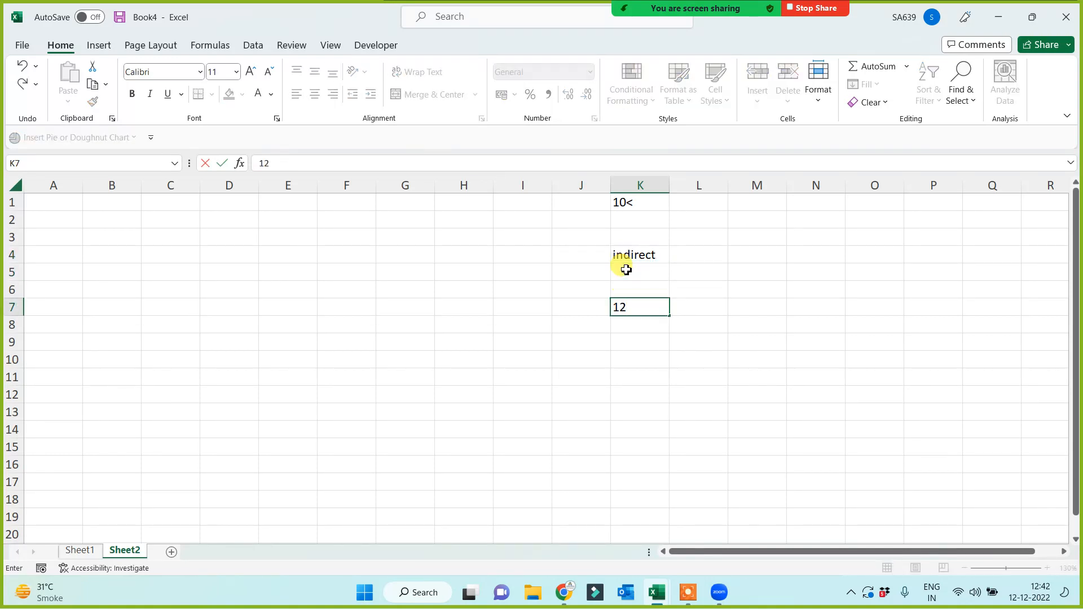
{"action": "type", "text": ">"}
{"action": "key", "text": "Return"}
{"action": "key", "text": "Return"}
{"action": "key", "text": "Return"}
{"action": "key", "text": "Return"}
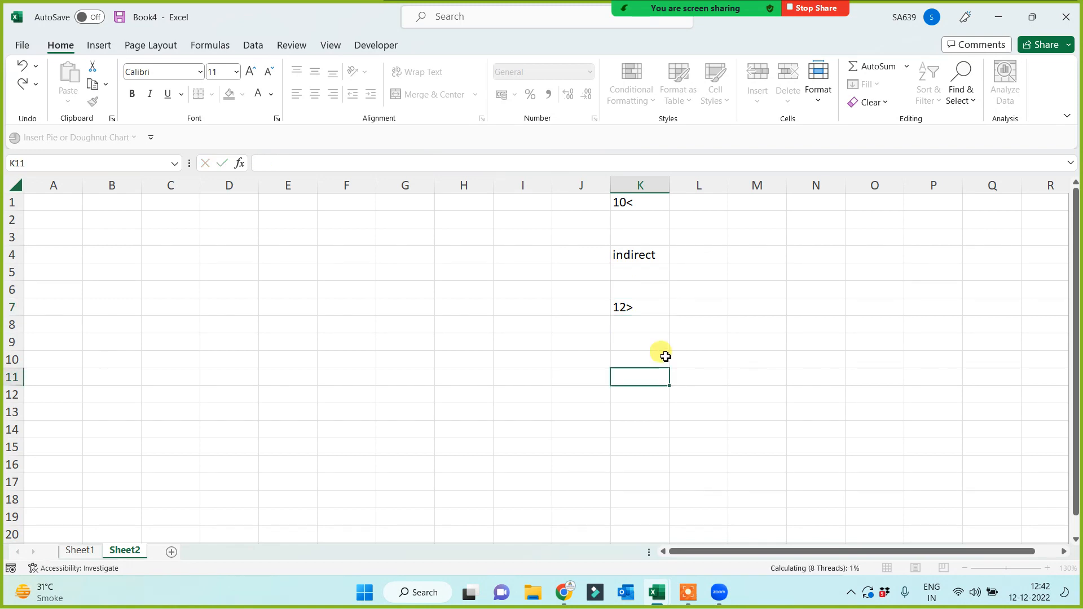
{"action": "left_click", "coordinate": [708, 306]}
{"action": "type", "text": "director"}
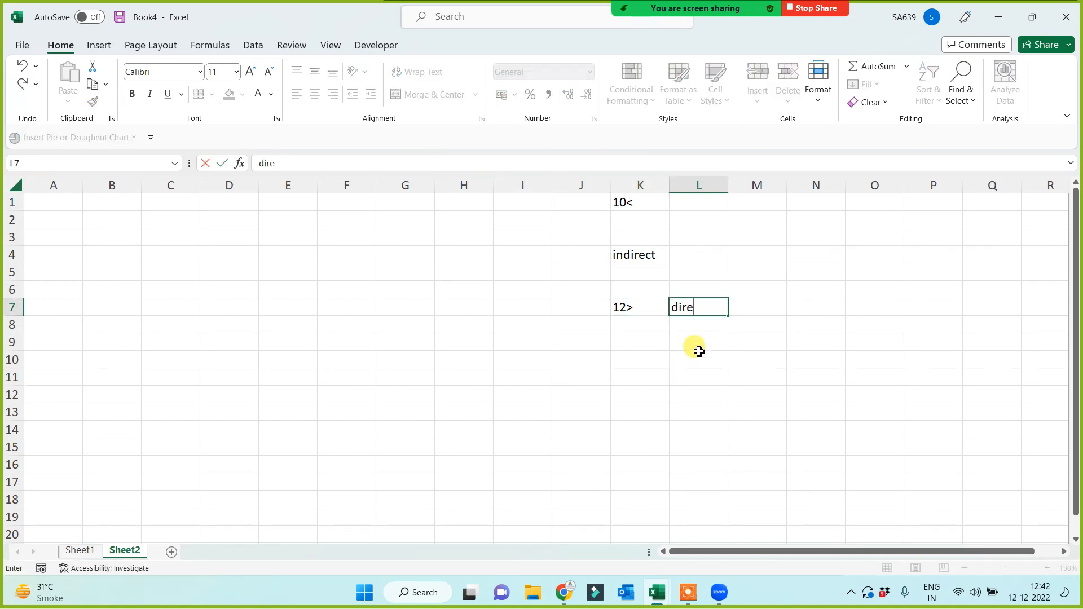
{"action": "key", "text": "BackSpace"}
{"action": "key", "text": "BackSpace"}
{"action": "key", "text": "BackSpace"}
{"action": "type", "text": "t"}
{"action": "key", "text": "Return"}
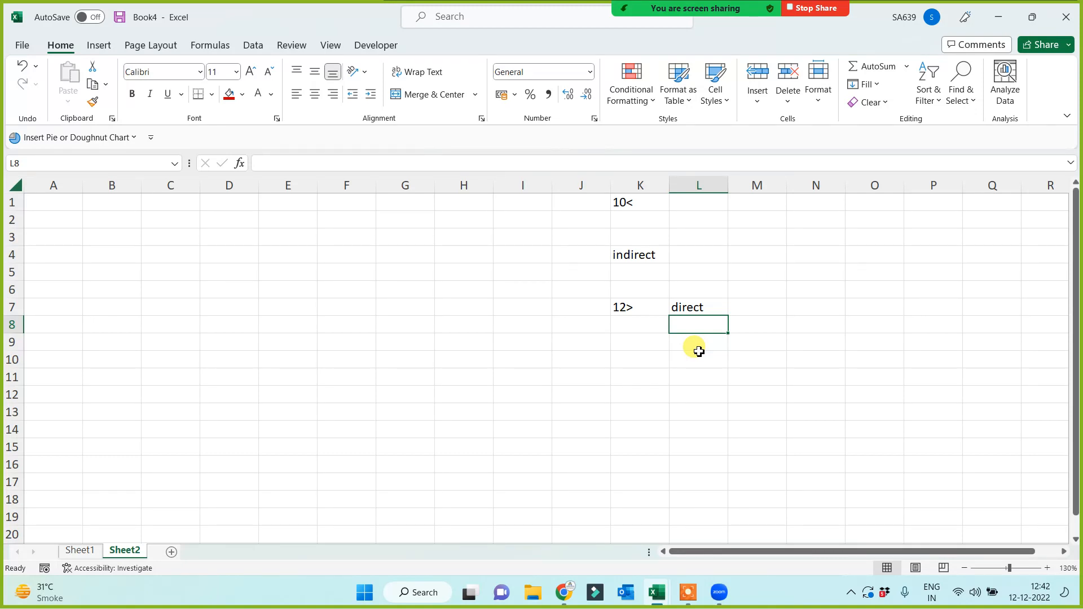
Close the meeting participants panel and delete the notes in J1:M8.
{"action": "mouse_move", "coordinate": [646, 17]}
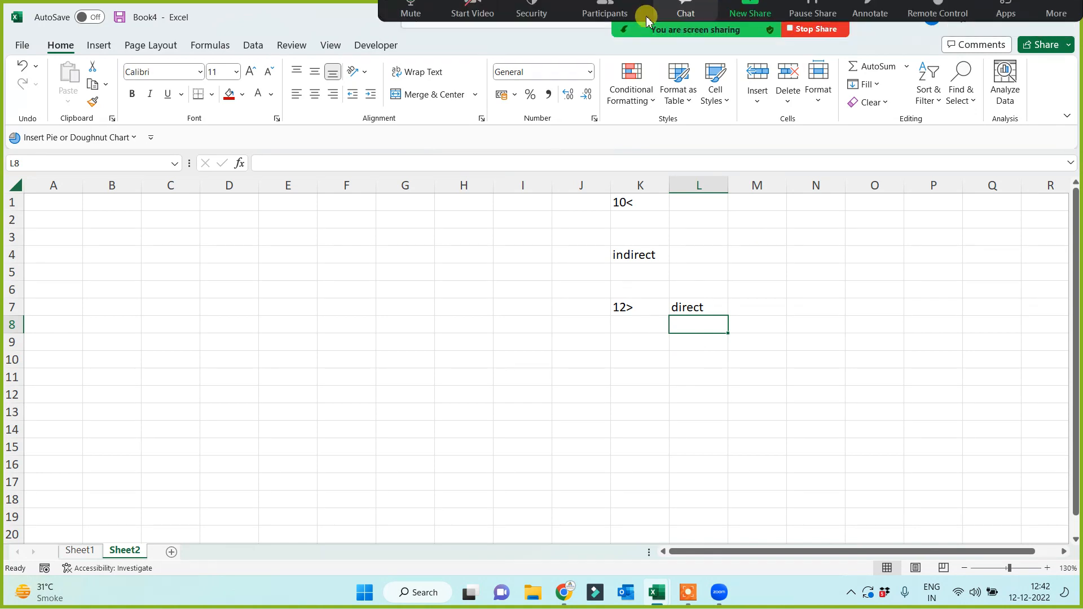
{"action": "left_click", "coordinate": [602, 22]}
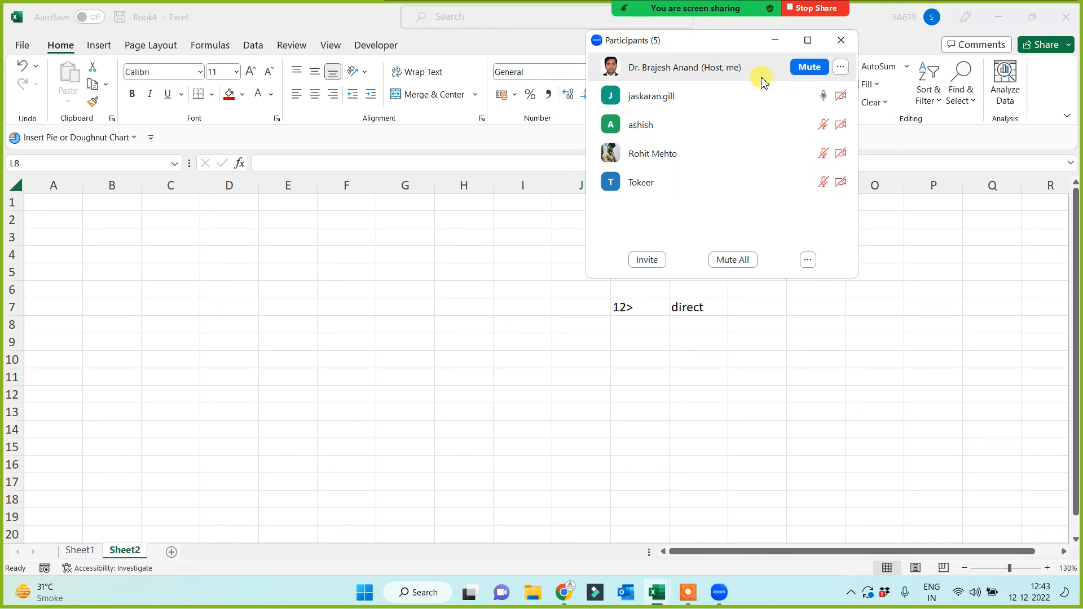
{"action": "left_click", "coordinate": [775, 40]}
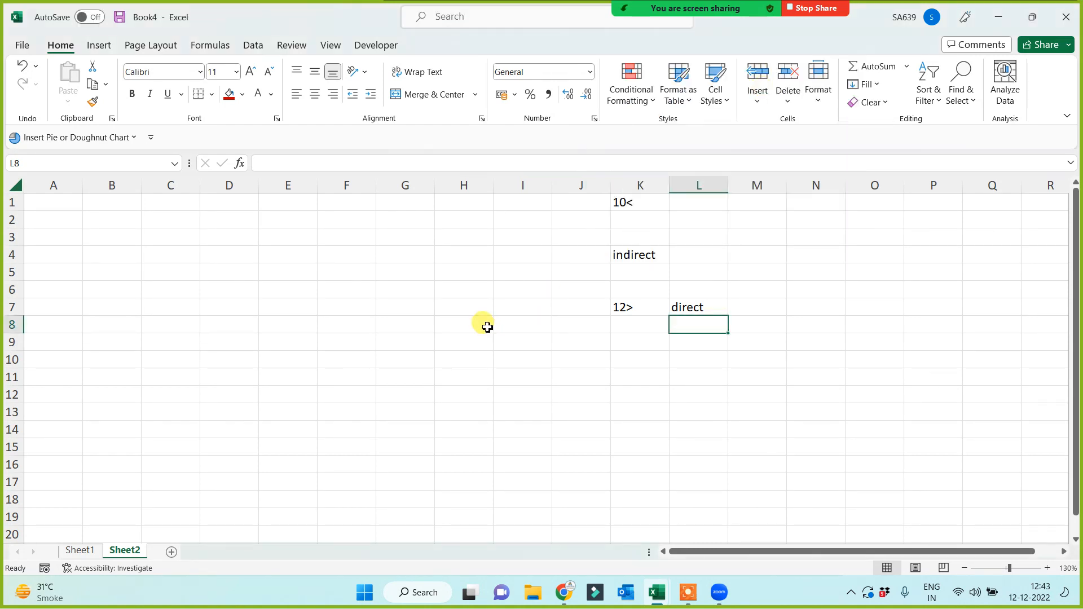
{"action": "left_click_drag", "start_coordinate": [587, 203], "coordinate": [737, 336]}
{"action": "key", "text": "Delete"}
{"action": "left_click", "coordinate": [619, 358]}
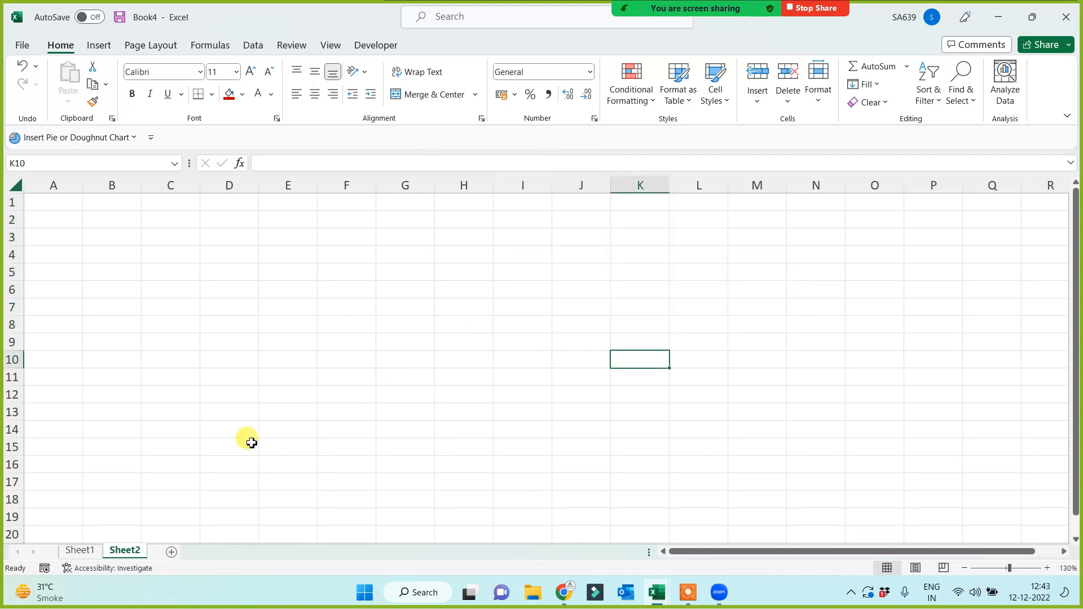
Put the header Name in A1 and a first person's name in A2.
{"action": "left_click", "coordinate": [45, 191]}
{"action": "left_click", "coordinate": [56, 201]}
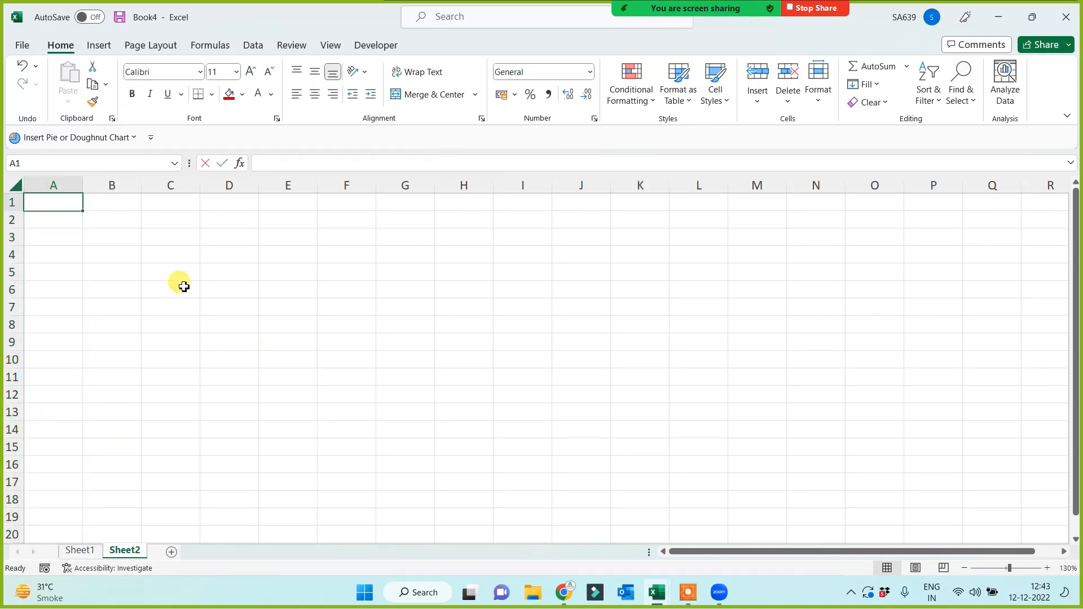
{"action": "type", "text": "Name"}
{"action": "key", "text": "Return"}
{"action": "type", "text": "Braje"}
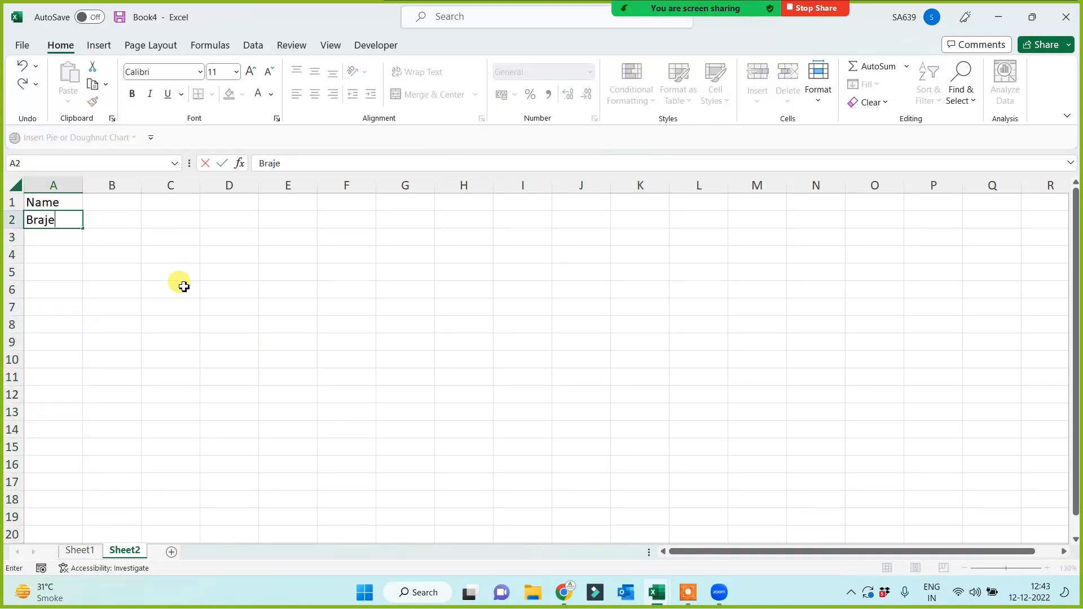
{"action": "type", "text": "sh"}
{"action": "left_click", "coordinate": [183, 286]}
Fill names down to A11, deleting extras in A12:A13 and replacing the name in A4.
{"action": "left_click", "coordinate": [52, 220]}
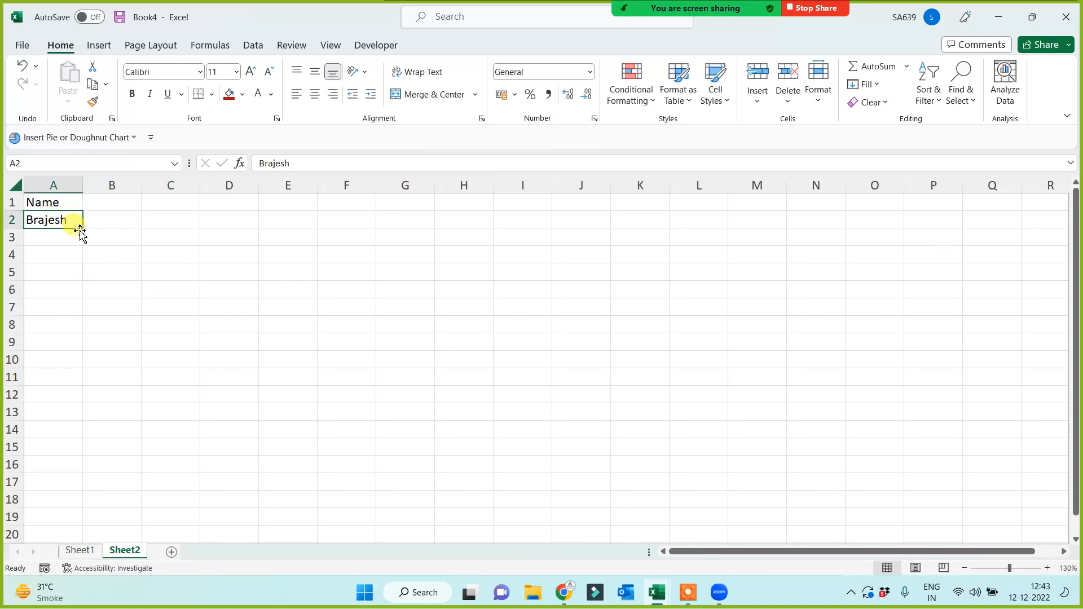
{"action": "left_click_drag", "start_coordinate": [85, 229], "coordinate": [65, 420]}
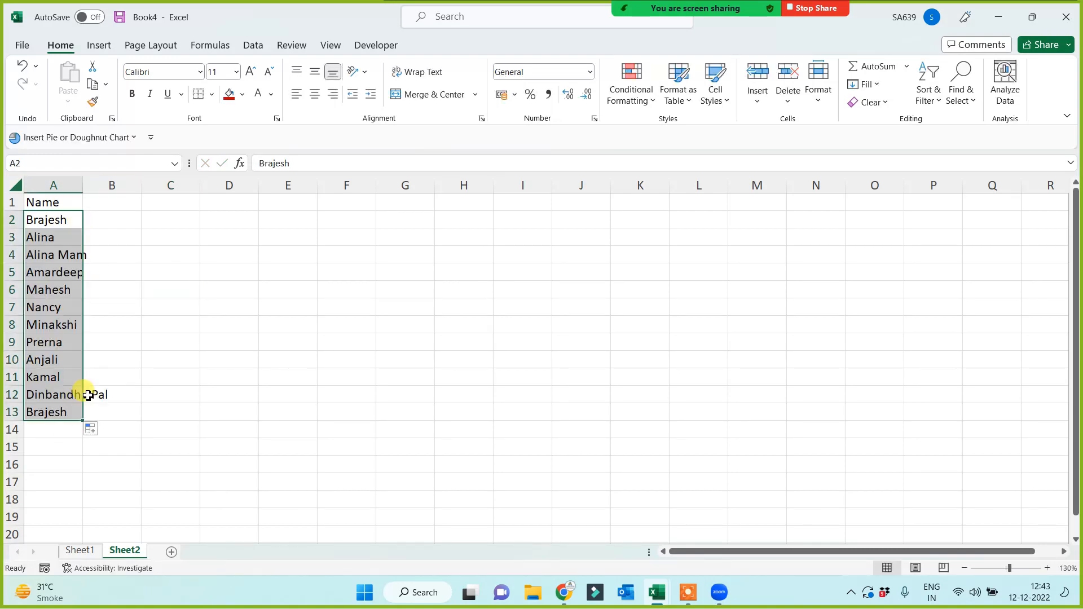
{"action": "left_click", "coordinate": [61, 416]}
{"action": "key", "text": "Delete"}
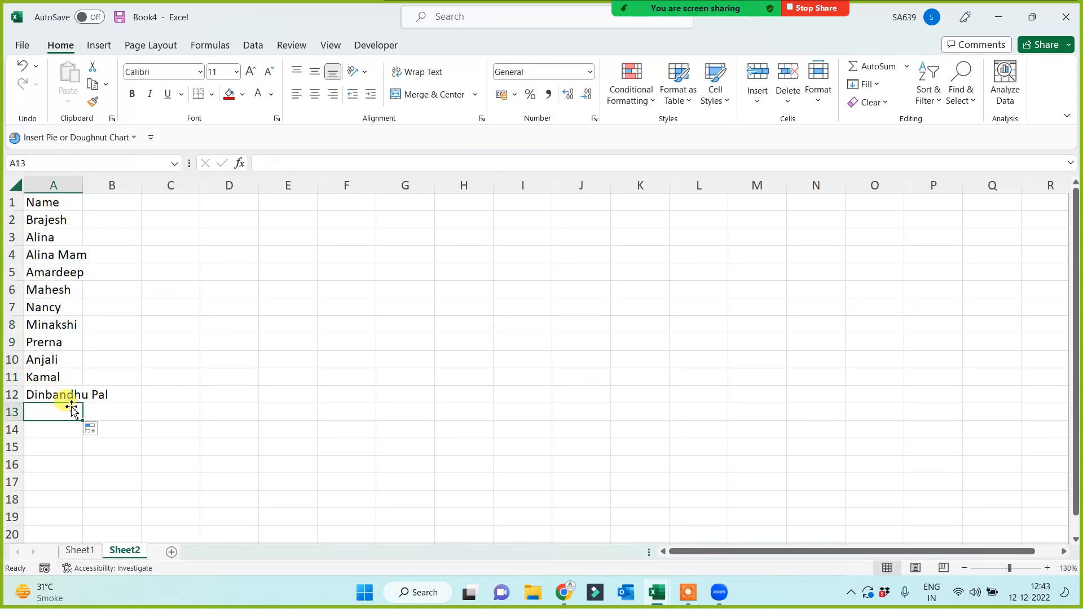
{"action": "key", "text": "Up"}
{"action": "key", "text": "Delete"}
{"action": "left_click", "coordinate": [148, 378]}
{"action": "left_click", "coordinate": [63, 258]}
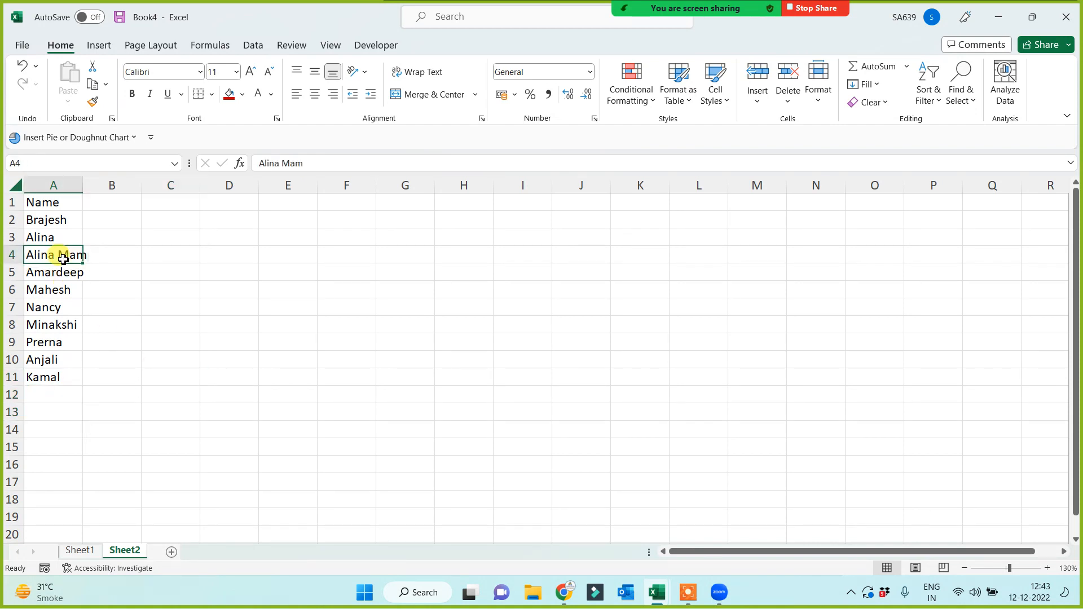
{"action": "type", "text": "sunil"}
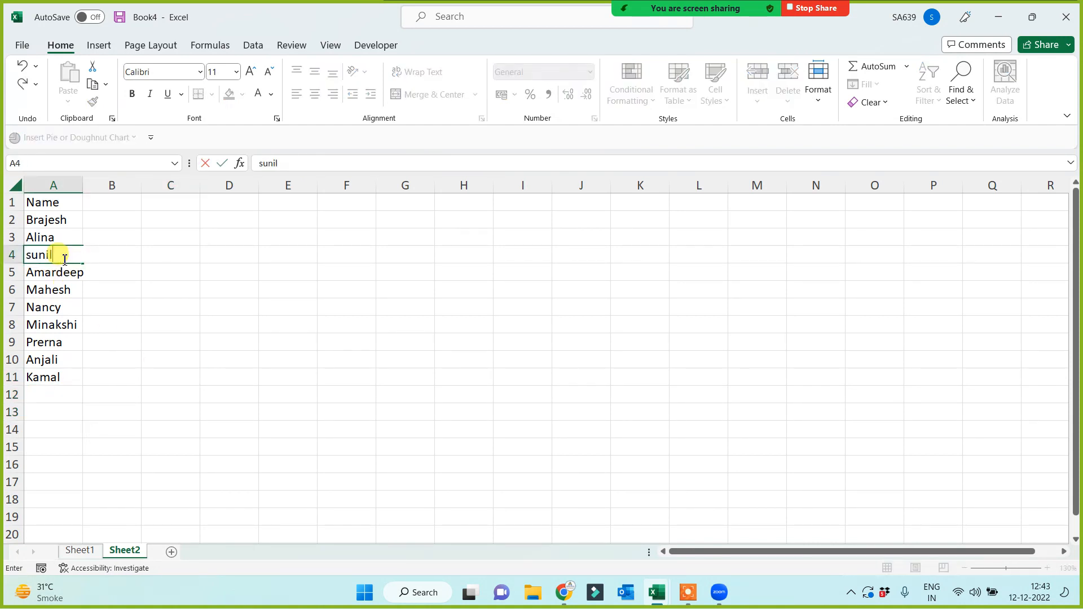
{"action": "key", "text": "Return"}
Add weekday headers Sunday through Saturday in B1:H1, removing the extra Sunday in I1.
{"action": "left_click", "coordinate": [104, 204]}
{"action": "type", "text": "sun"}
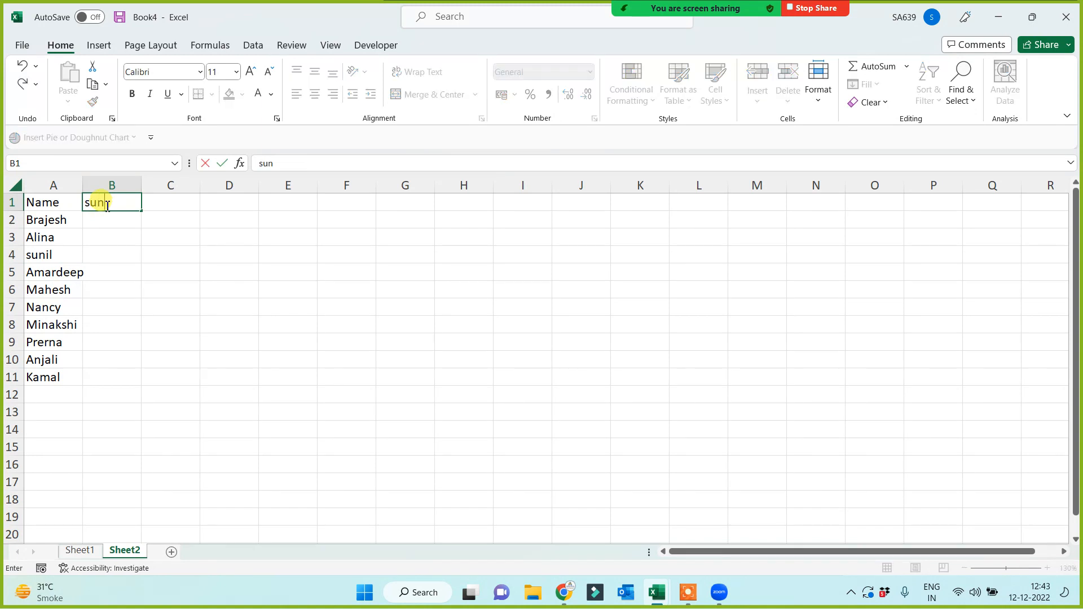
{"action": "type", "text": "day"}
{"action": "left_click", "coordinate": [109, 291]}
{"action": "left_click", "coordinate": [91, 203]}
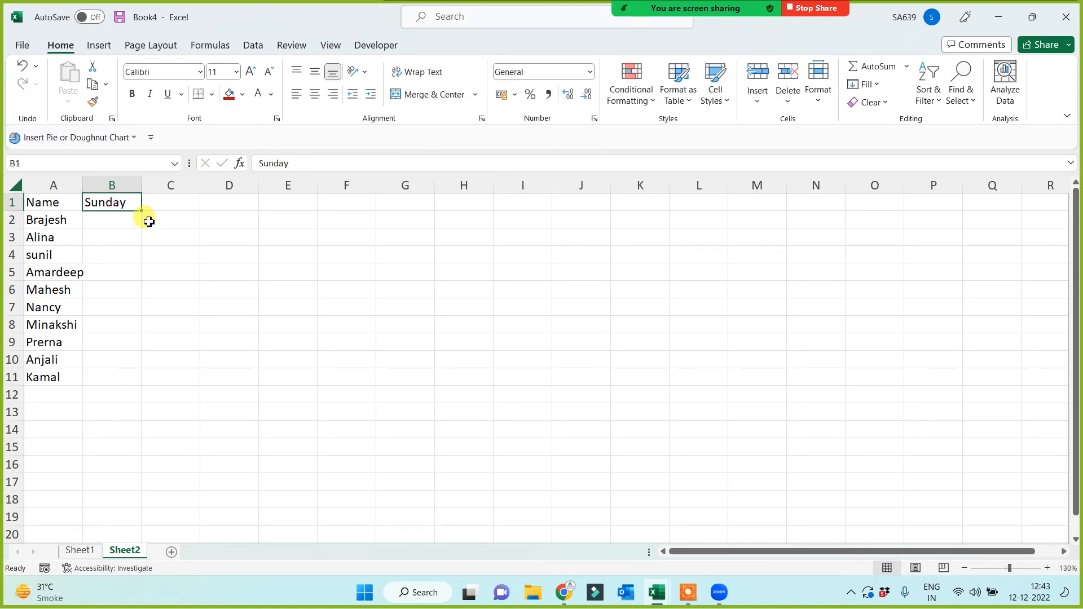
{"action": "left_click_drag", "start_coordinate": [143, 211], "coordinate": [536, 207]}
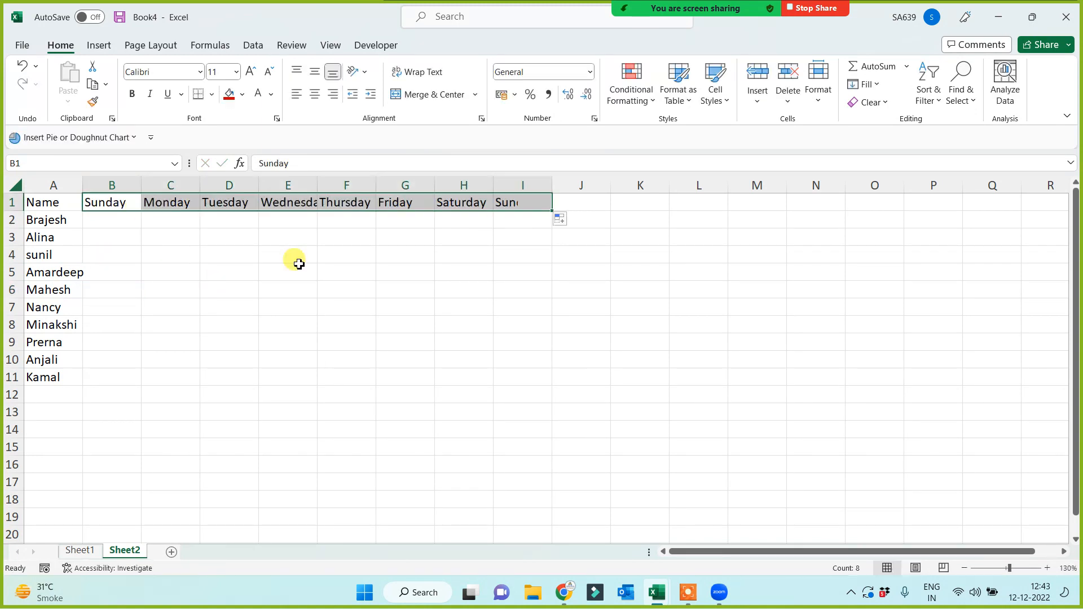
{"action": "left_click", "coordinate": [537, 207]}
{"action": "key", "text": "Delete"}
{"action": "left_click", "coordinate": [384, 309]}
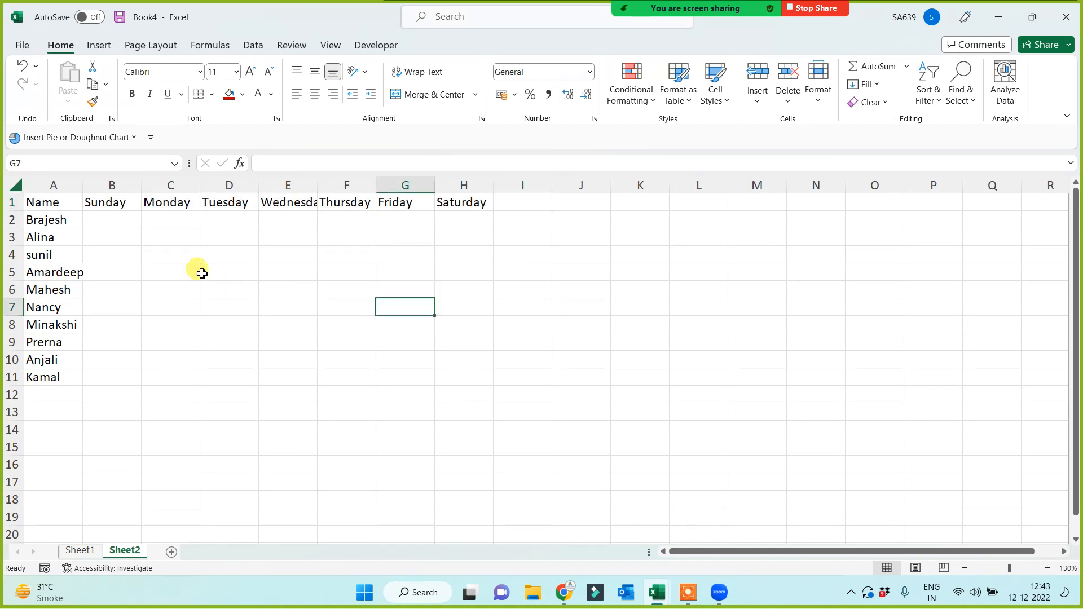
{"action": "scroll", "coordinate": [172, 318], "scroll_direction": "up", "scroll_amount": 2}
{"action": "left_click", "coordinate": [129, 230]}
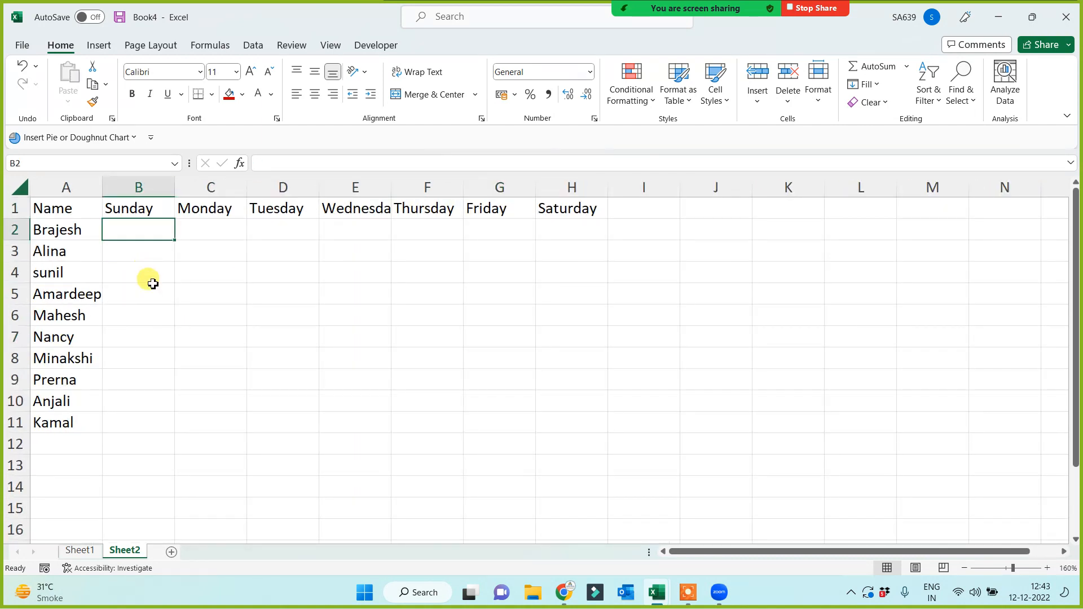
Enter =RANDBETWEEN(100,10000) in B2 and fill it across B2:H11.
{"action": "type", "text": "=rand"}
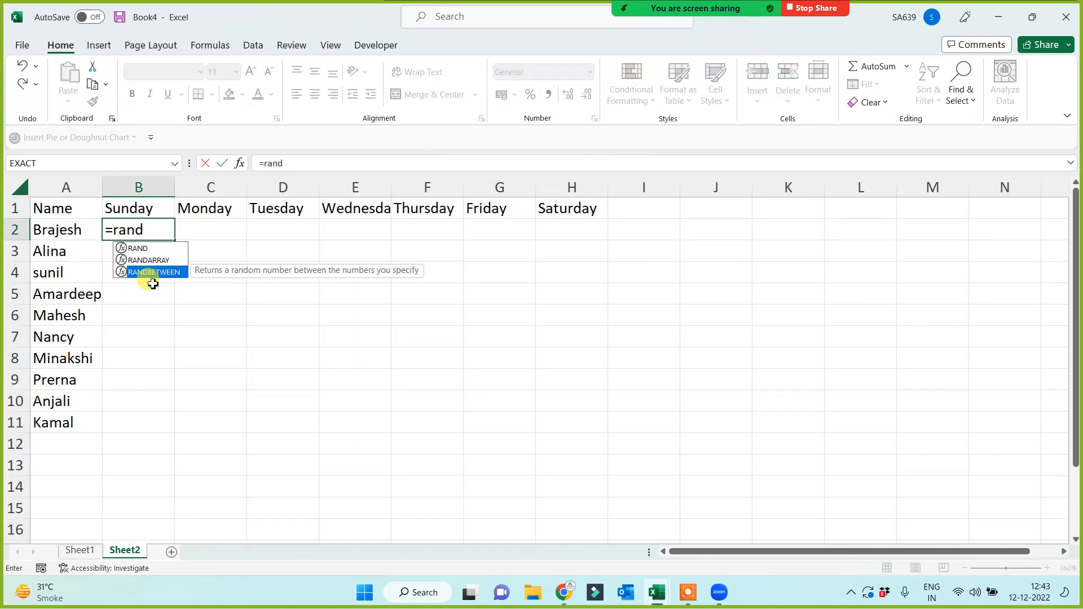
{"action": "double_click", "coordinate": [150, 276]}
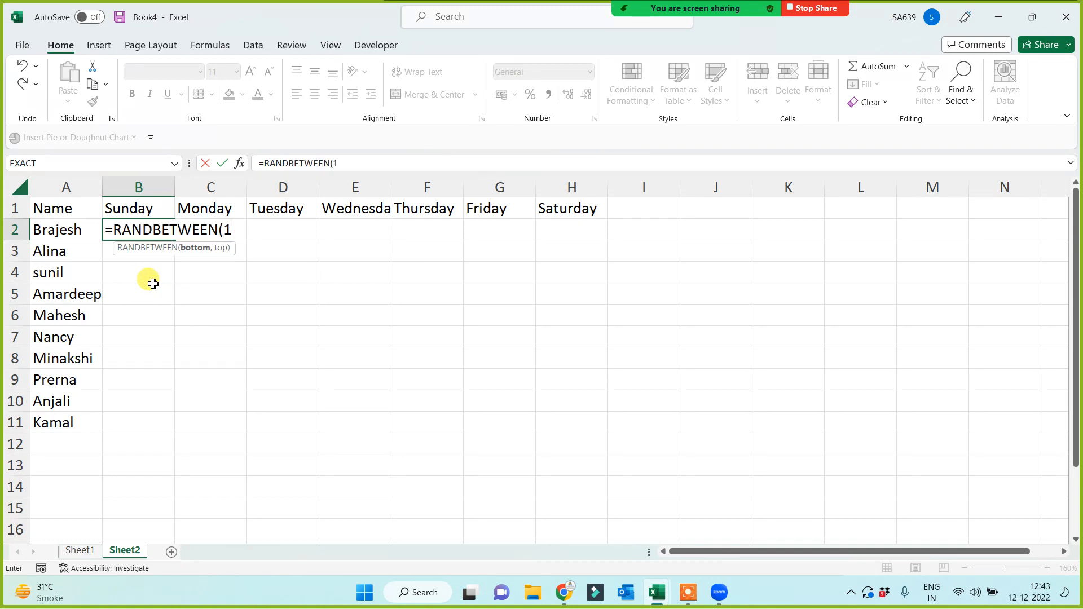
{"action": "type", "text": "100,10000"}
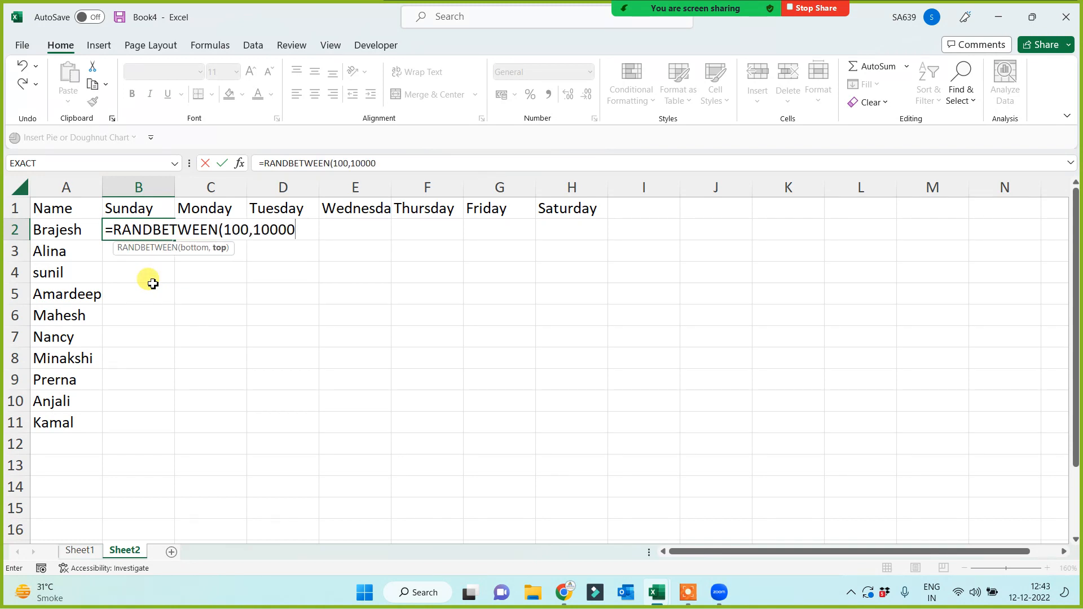
{"action": "key", "text": "Return"}
{"action": "left_click", "coordinate": [161, 231]}
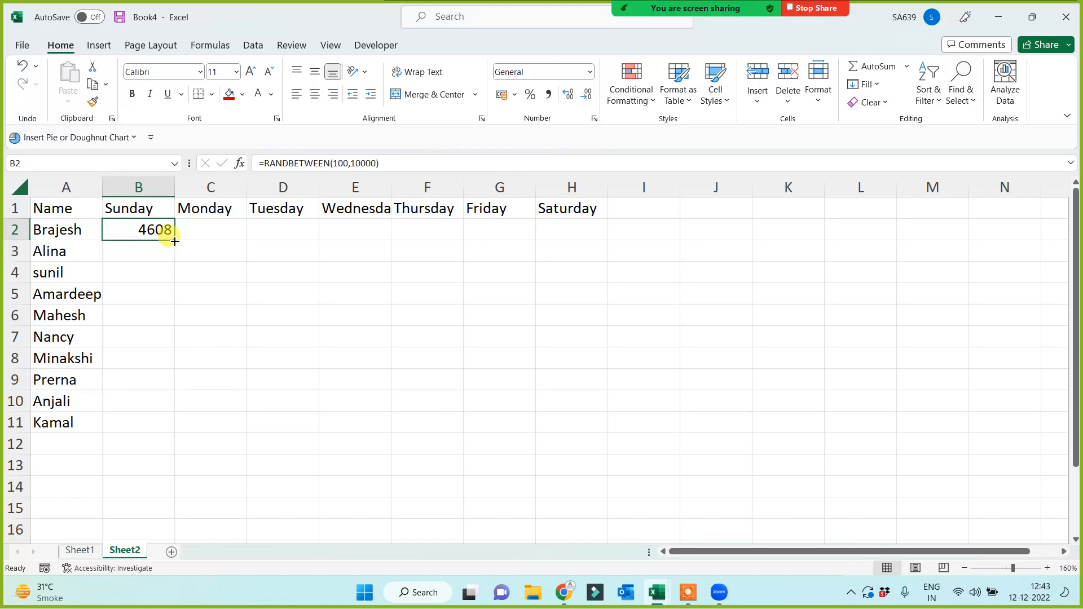
{"action": "left_click_drag", "start_coordinate": [173, 239], "coordinate": [592, 424]}
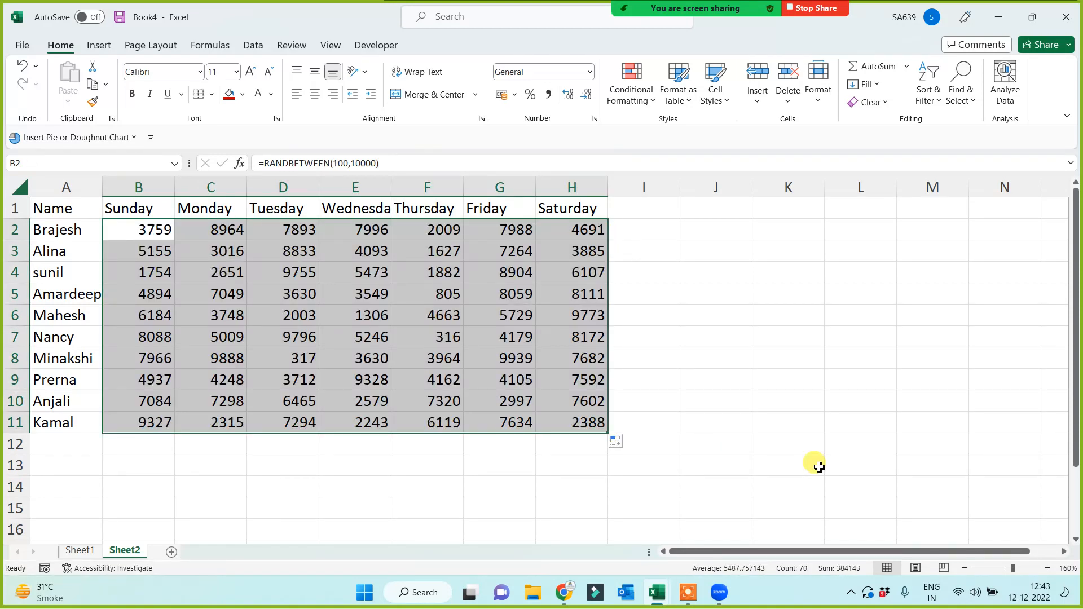
Convert the random number grid to fixed values with Paste Special > Values.
{"action": "key", "text": "ctrl+c"}
{"action": "key", "text": "ctrl+alt+v"}
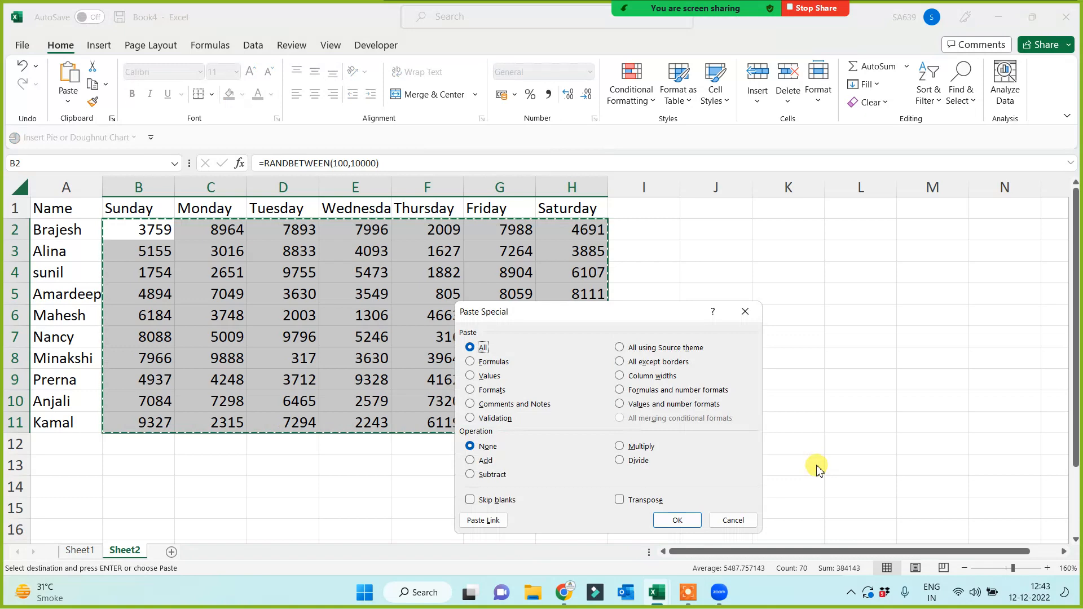
{"action": "left_click", "coordinate": [474, 375]}
{"action": "left_click", "coordinate": [677, 520]}
{"action": "left_click", "coordinate": [757, 372]}
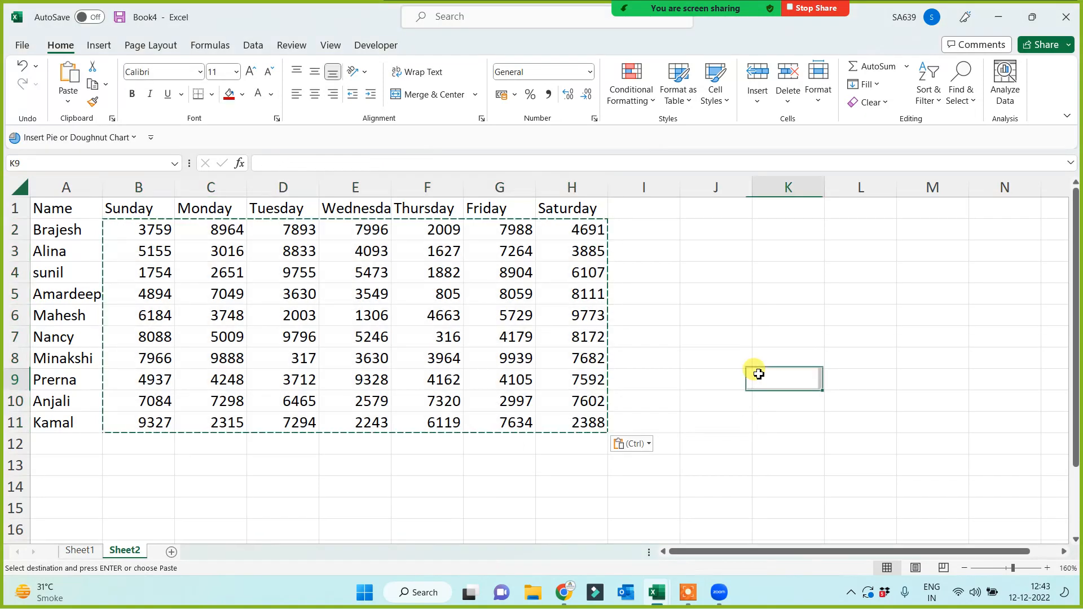
{"action": "left_click", "coordinate": [755, 316]}
{"action": "left_click", "coordinate": [734, 296]}
{"action": "key", "text": "Escape"}
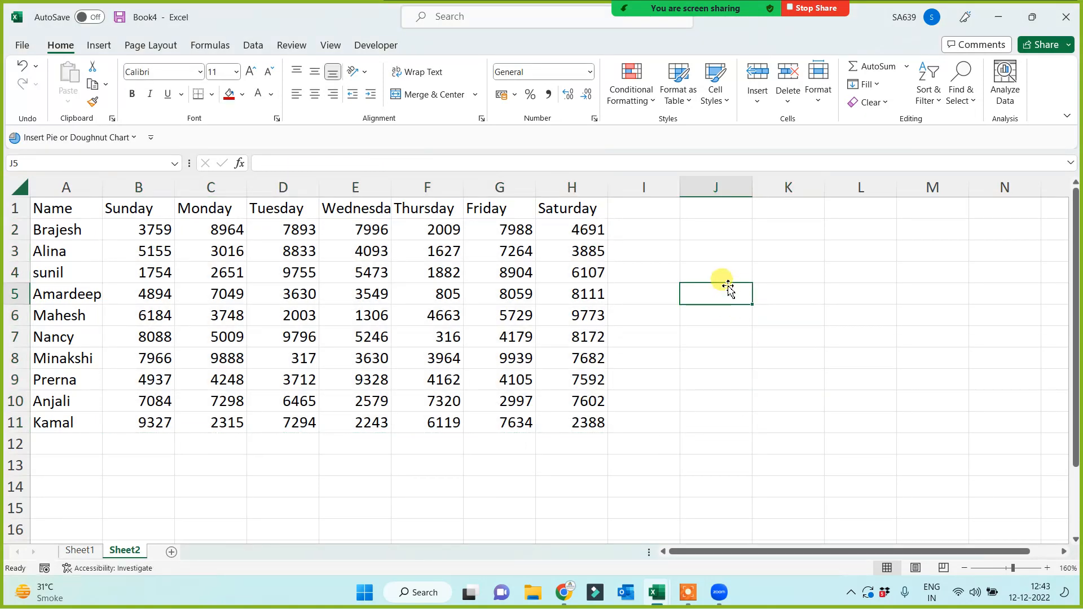
{"action": "left_click", "coordinate": [718, 266]}
Copy the Name heading from A1 into J3.
{"action": "left_click", "coordinate": [69, 217]}
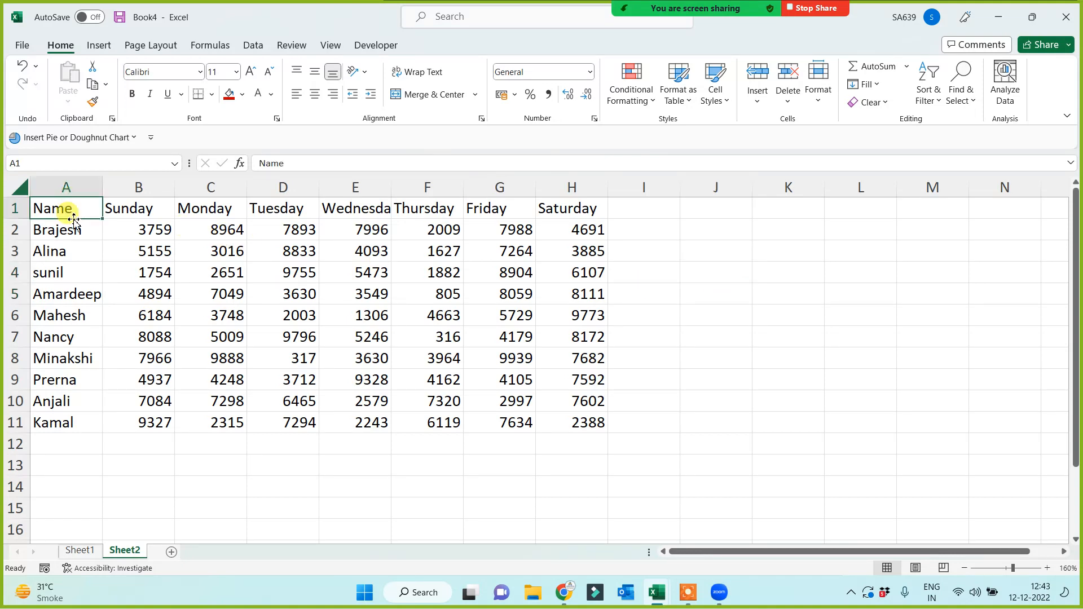
{"action": "key", "text": "ctrl+c"}
{"action": "left_click", "coordinate": [715, 242]}
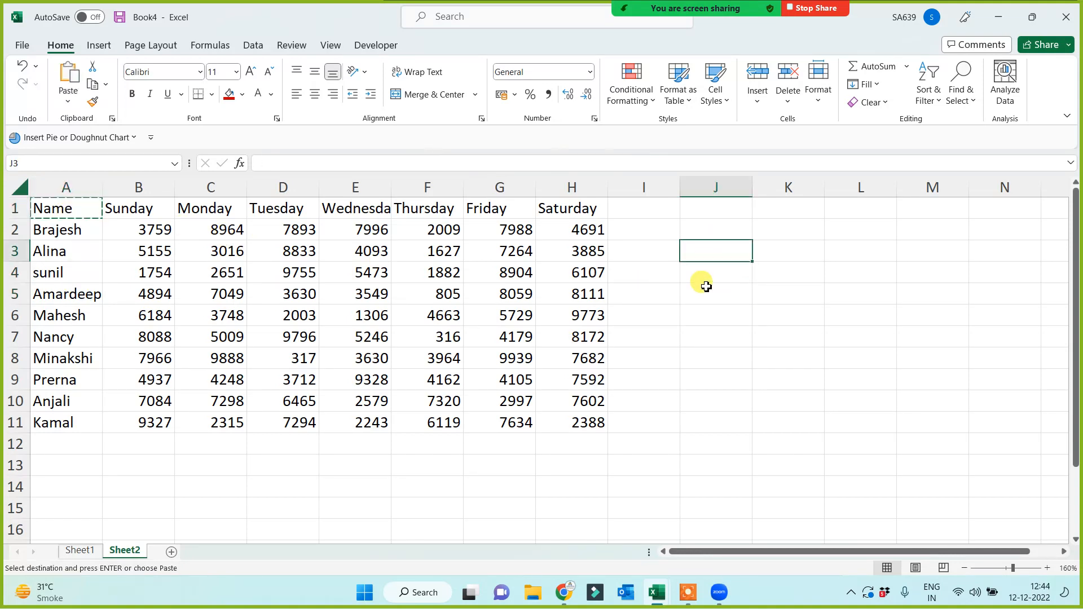
{"action": "key", "text": "ctrl+v"}
{"action": "left_click", "coordinate": [710, 277]}
{"action": "key", "text": "Escape"}
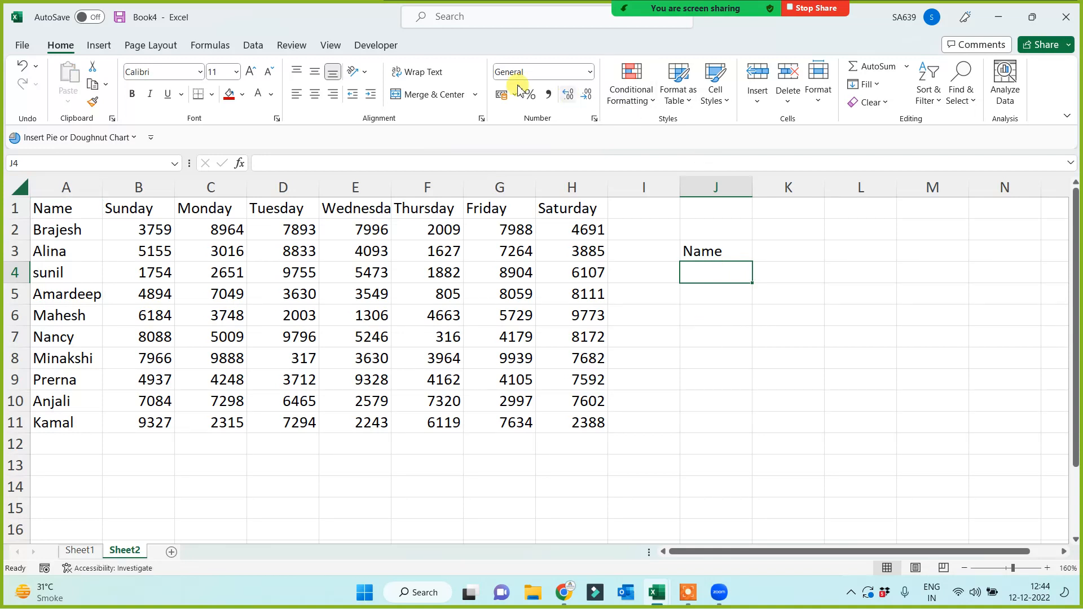
Add a List data validation to J4 with source =$A$2:$A$11.
{"action": "left_click", "coordinate": [253, 45]}
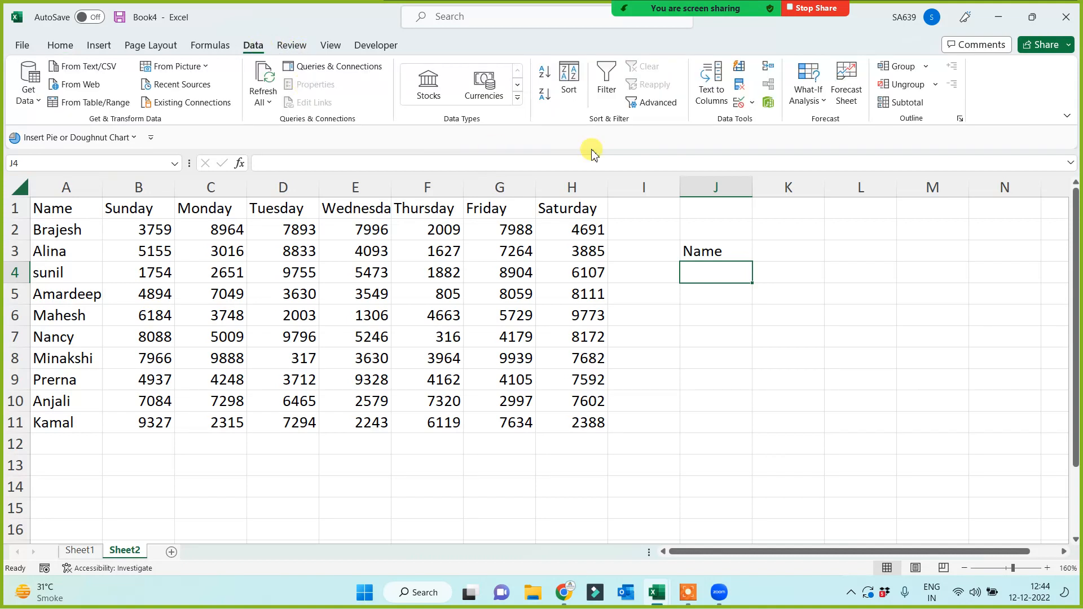
{"action": "left_click", "coordinate": [739, 105]}
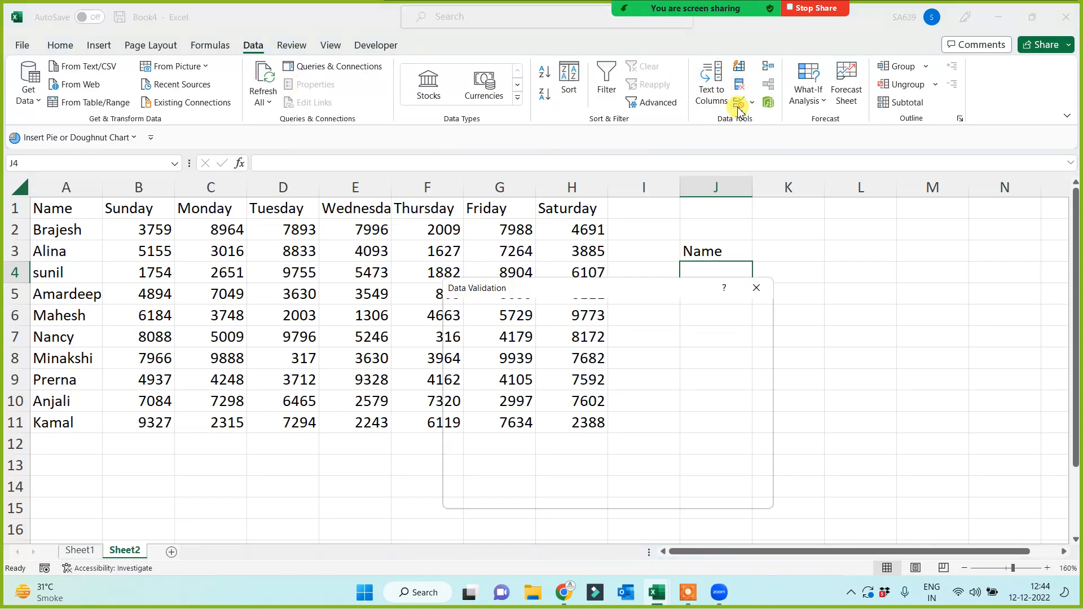
{"action": "left_click", "coordinate": [520, 361]}
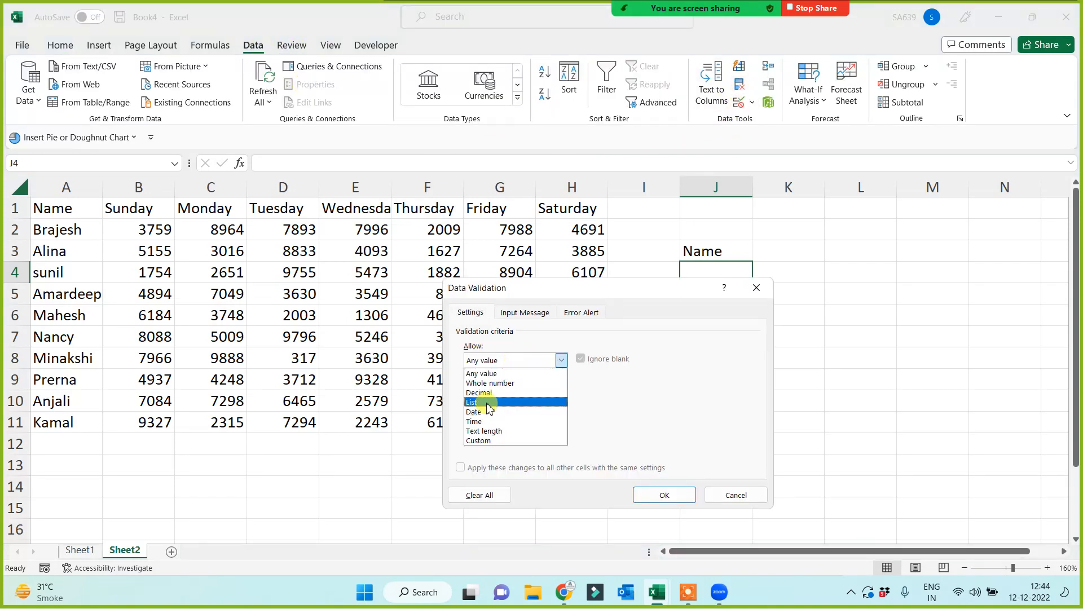
{"action": "left_click", "coordinate": [488, 403]}
{"action": "left_click", "coordinate": [483, 420]}
{"action": "left_click_drag", "start_coordinate": [81, 231], "coordinate": [80, 423]}
{"action": "left_click", "coordinate": [660, 495]}
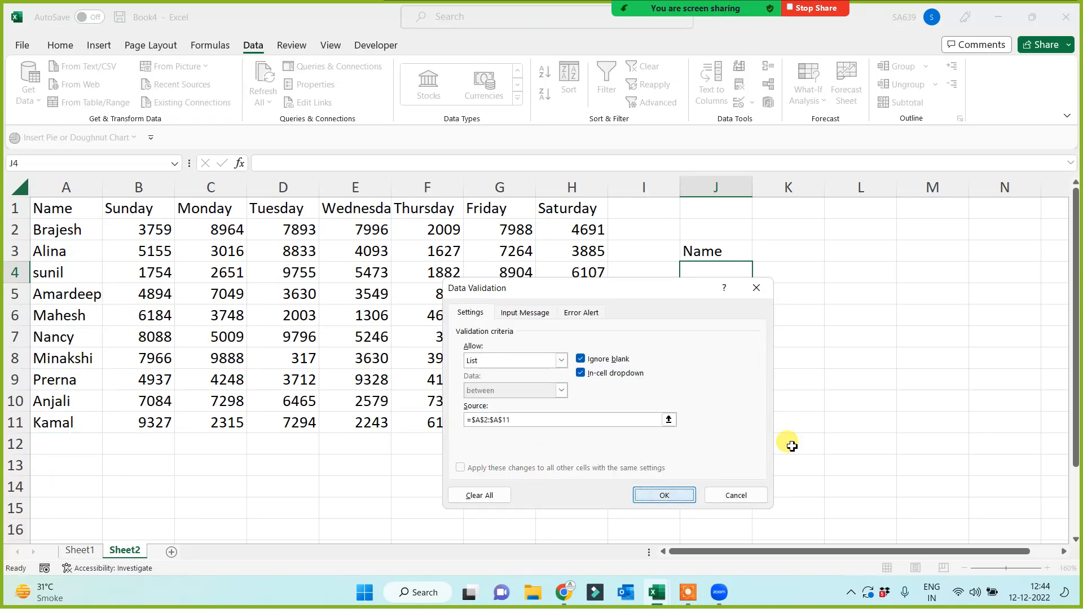
Pick a name from J4's dropdown and widen column J to fit.
{"action": "left_click", "coordinate": [758, 277]}
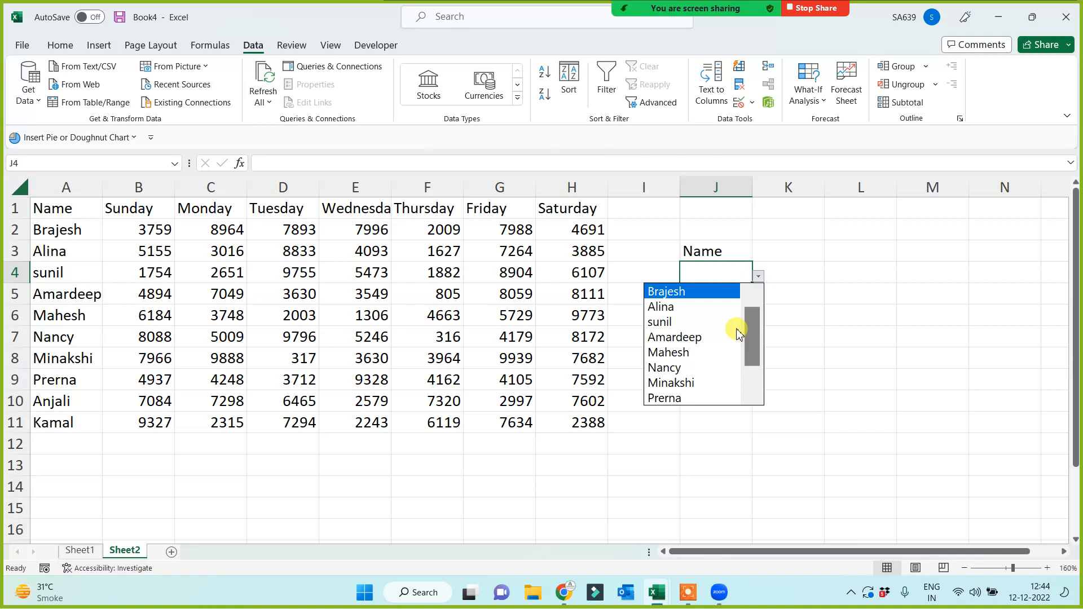
{"action": "left_click", "coordinate": [689, 337]}
{"action": "left_click", "coordinate": [704, 418]}
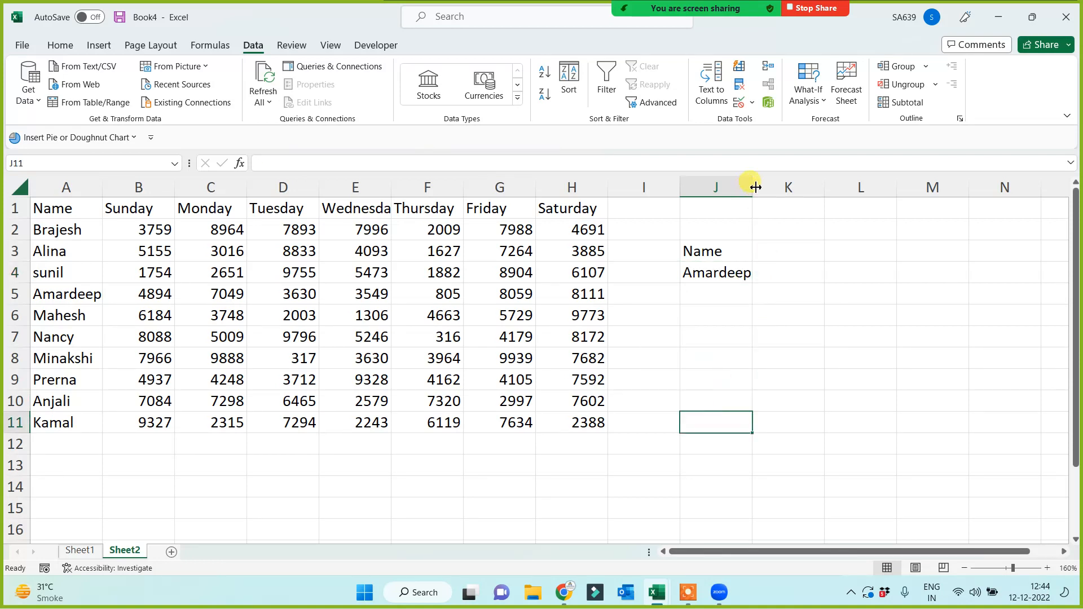
{"action": "left_click_drag", "start_coordinate": [754, 187], "coordinate": [770, 257]}
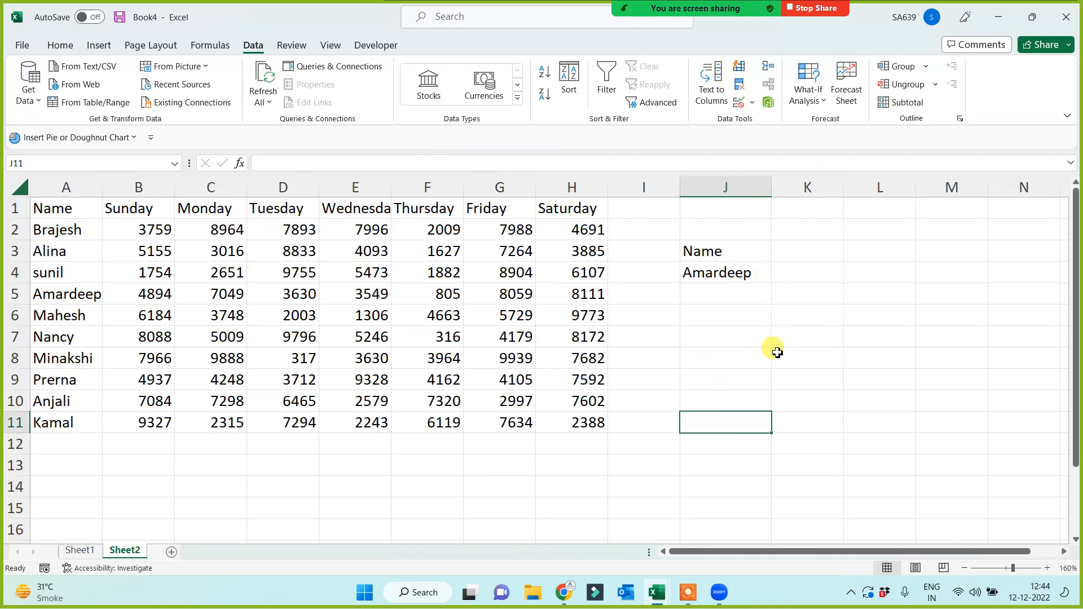
{"action": "left_click", "coordinate": [722, 380]}
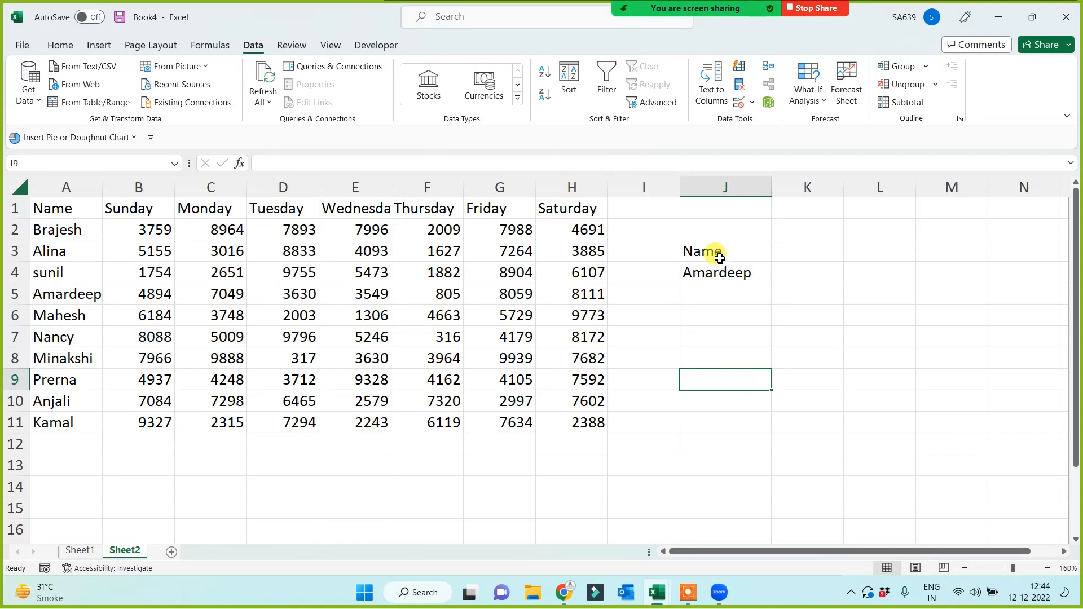
Set J4's name to Minakshi and label J7 'Total Sum'.
{"action": "left_click_drag", "start_coordinate": [716, 252], "coordinate": [723, 274]}
{"action": "left_click", "coordinate": [709, 339]}
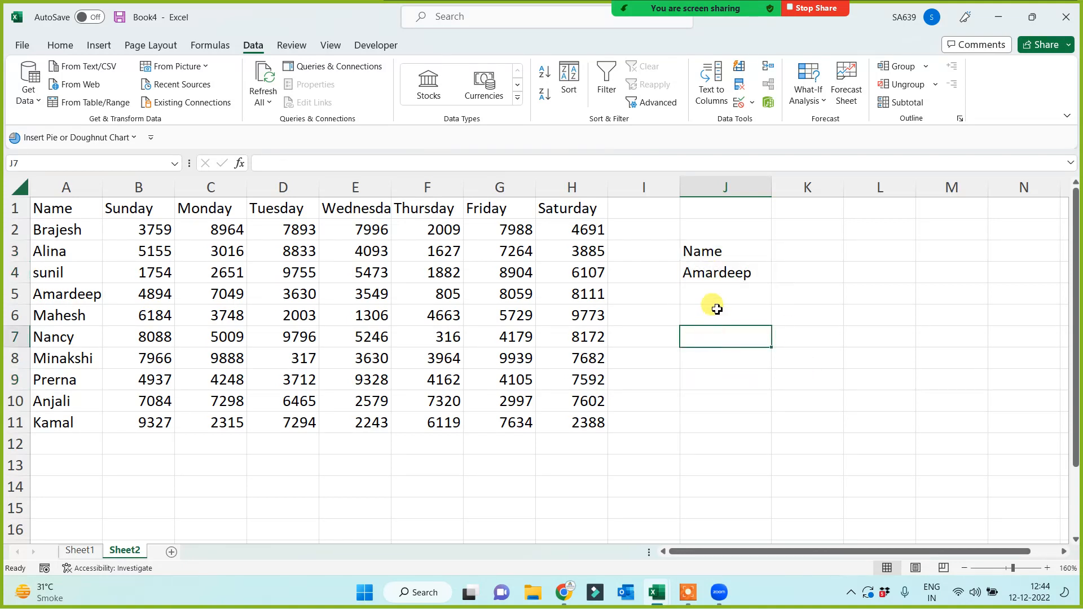
{"action": "left_click", "coordinate": [750, 273]}
{"action": "left_click", "coordinate": [777, 276]}
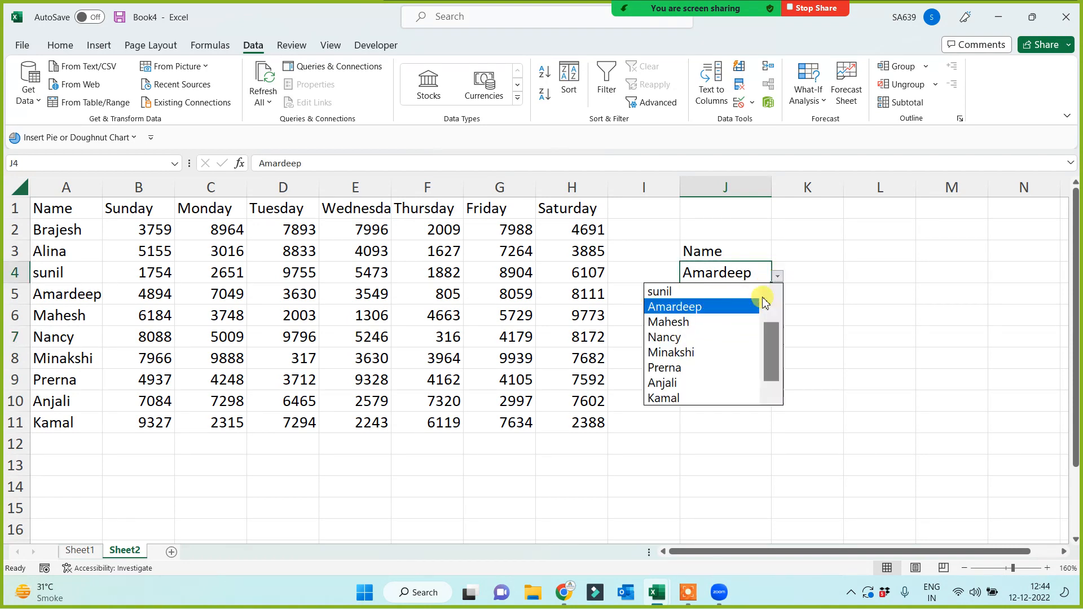
{"action": "left_click", "coordinate": [689, 352]}
{"action": "left_click", "coordinate": [717, 334]}
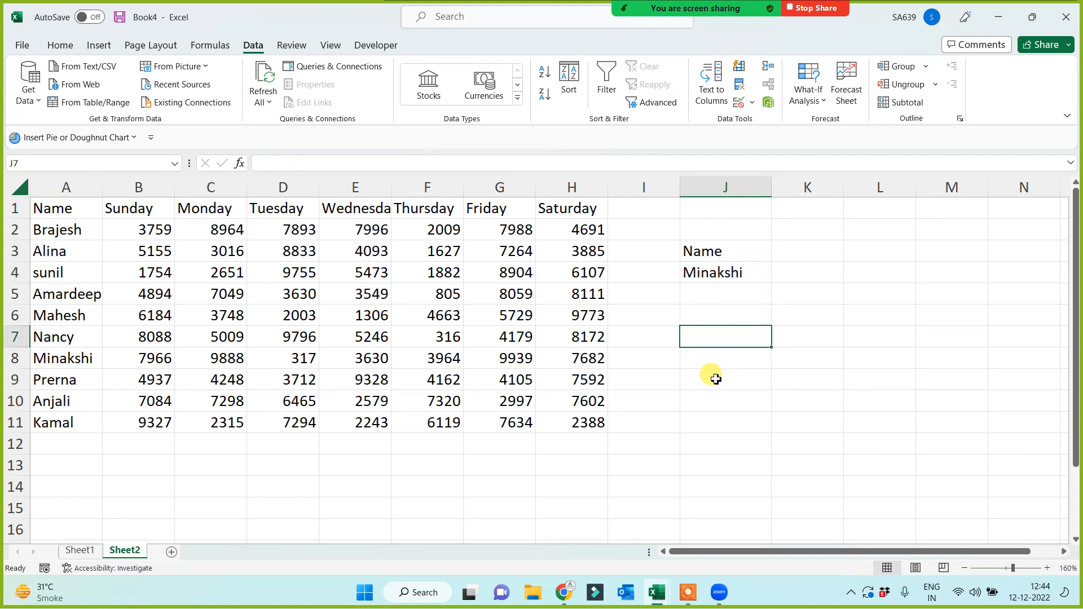
{"action": "type", "text": "Total Sum"}
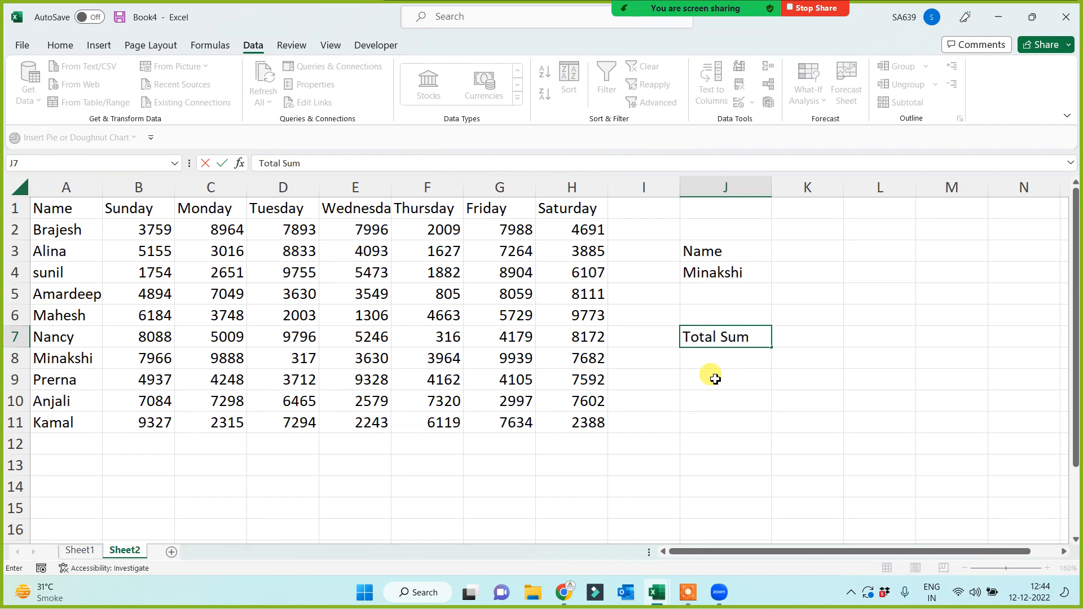
{"action": "key", "text": "Return"}
Enter =SUM(A8:H8) in J9 to total Minakshi's row.
{"action": "left_click", "coordinate": [720, 381]}
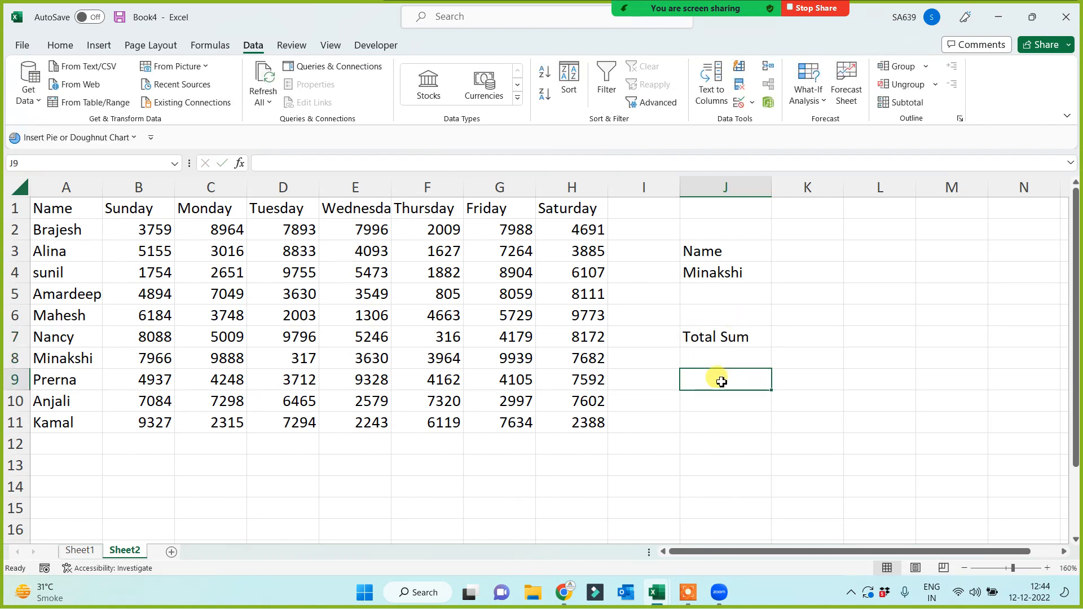
{"action": "type", "text": "=sum("}
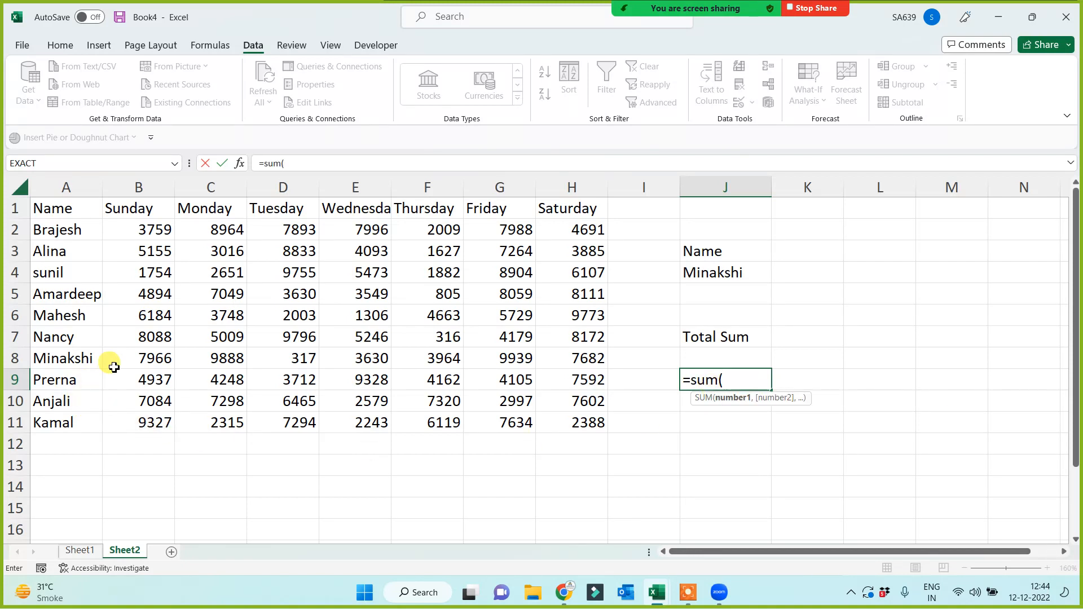
{"action": "left_click", "coordinate": [75, 357]}
{"action": "left_click_drag", "start_coordinate": [130, 361], "coordinate": [566, 360]}
{"action": "type", "text": ")"}
{"action": "key", "text": "Return"}
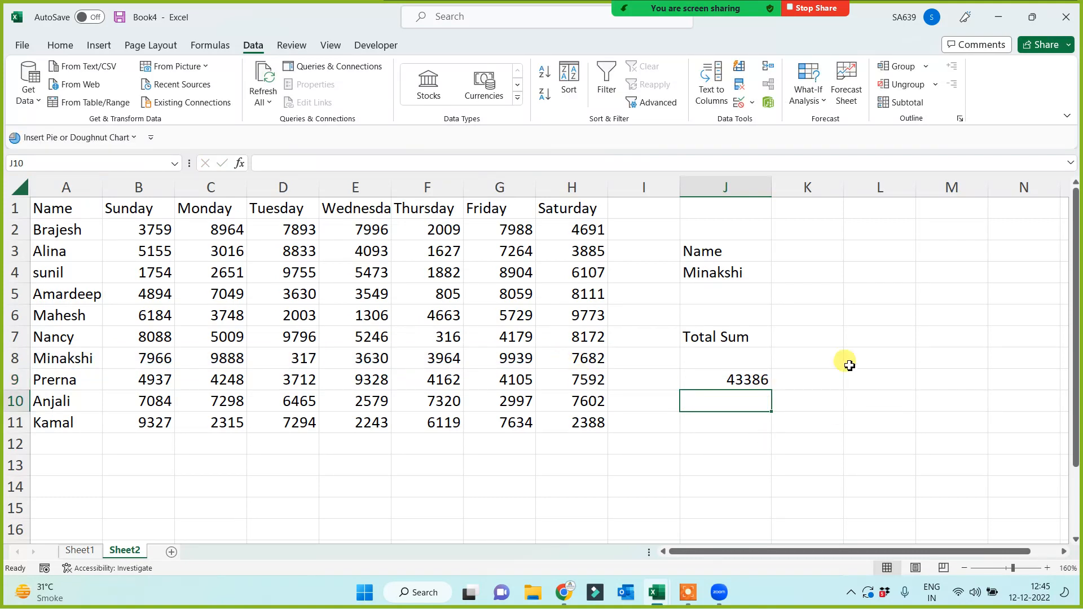
Switch J4 to Mahesh and enter =SUM(B6:H6) in J9 for Mahesh's row.
{"action": "left_click", "coordinate": [754, 272]}
{"action": "left_click", "coordinate": [777, 277]}
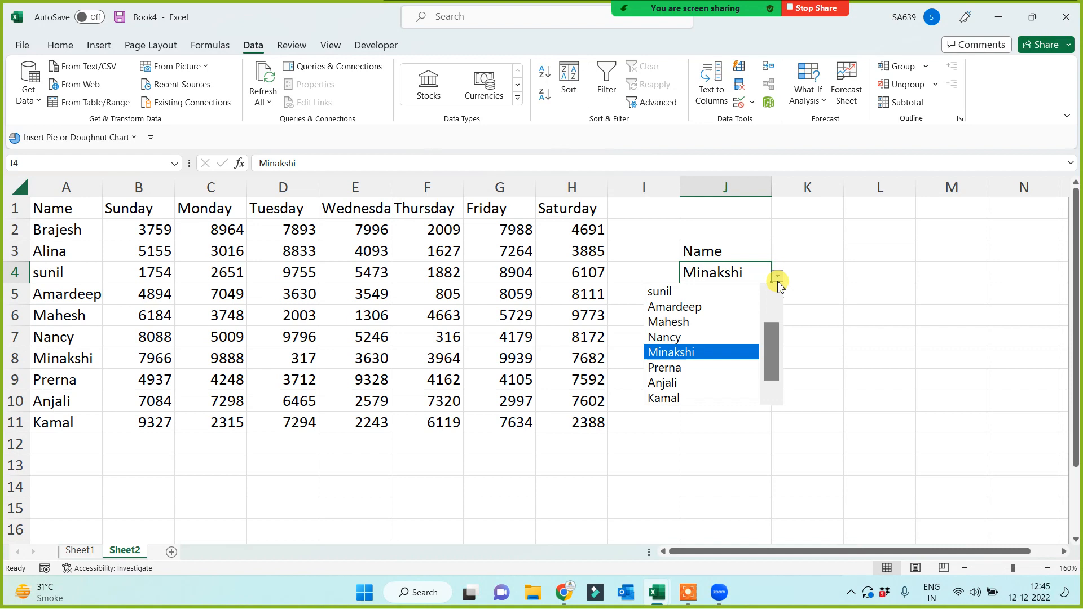
{"action": "left_click", "coordinate": [680, 323]}
{"action": "left_click", "coordinate": [724, 381]}
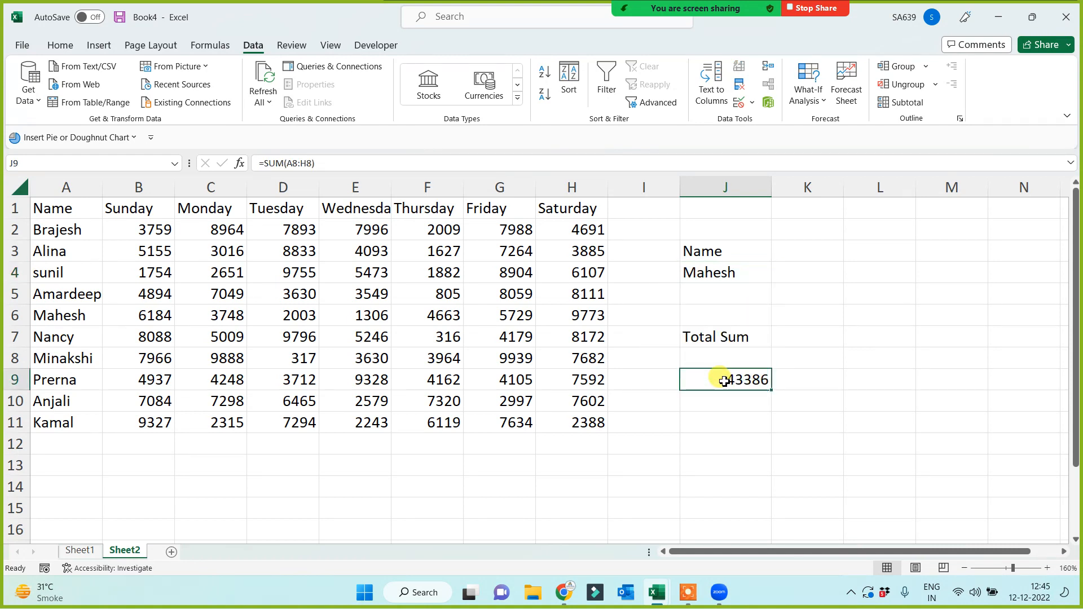
{"action": "type", "text": "=sum("}
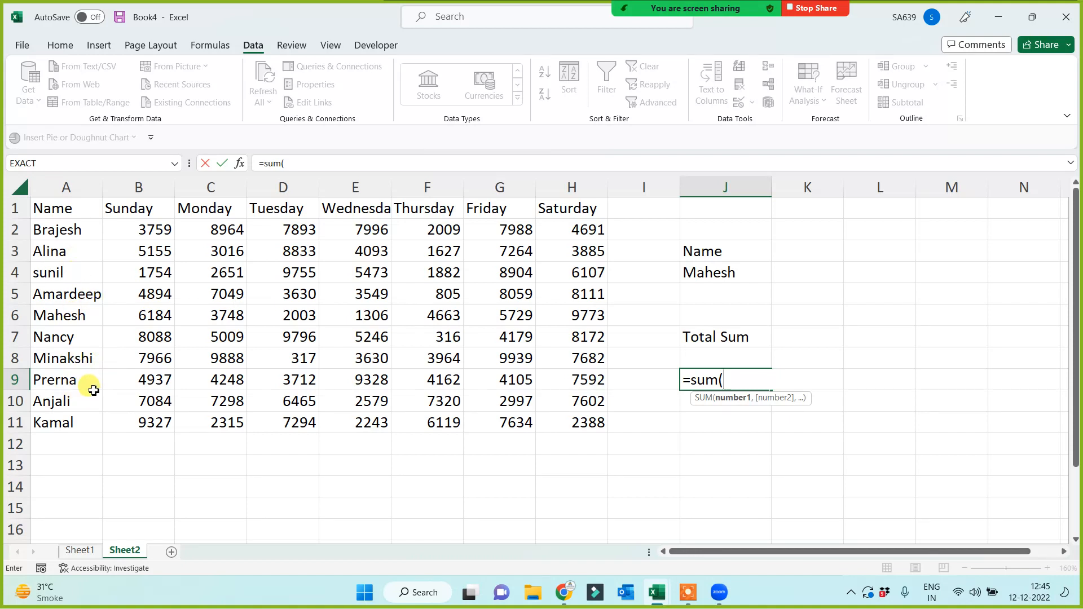
{"action": "left_click_drag", "start_coordinate": [139, 316], "coordinate": [561, 319]}
{"action": "type", "text": ")"}
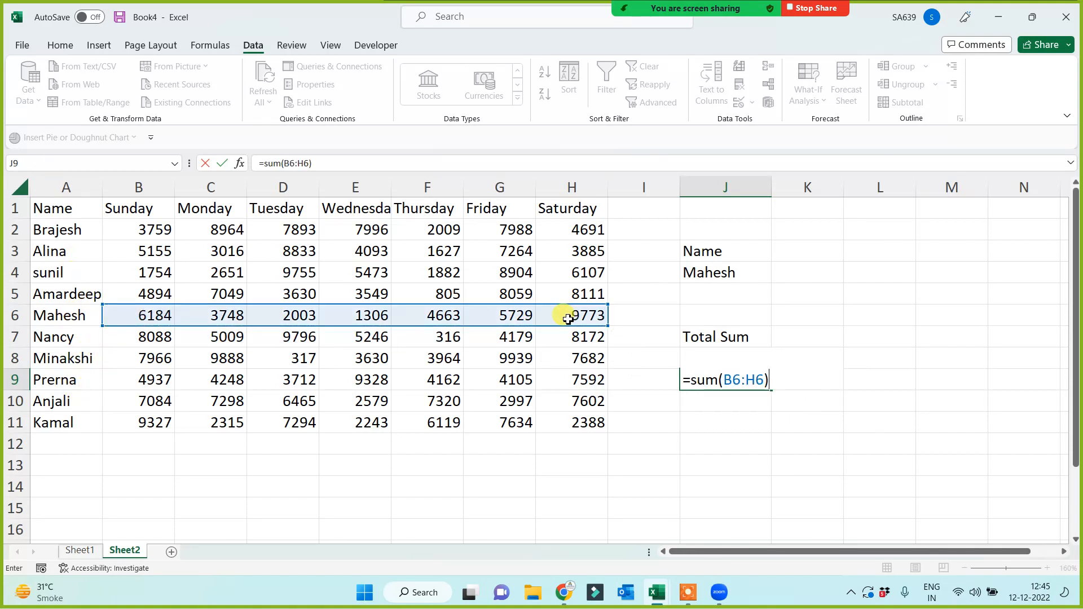
{"action": "key", "text": "Return"}
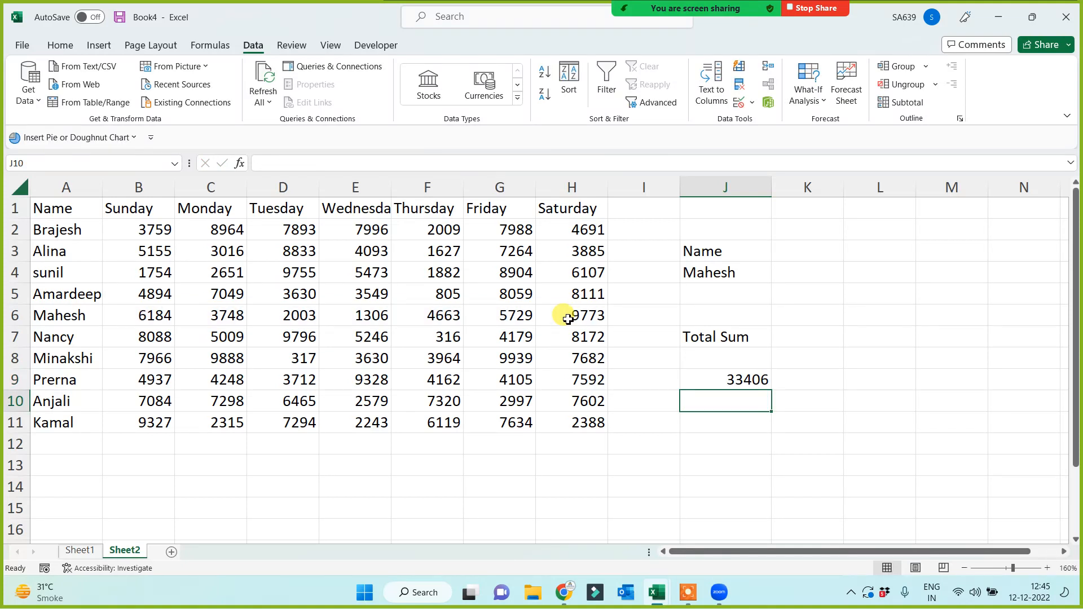
Delete the manual total from J9 and select the name and day table.
{"action": "key", "text": "Up"}
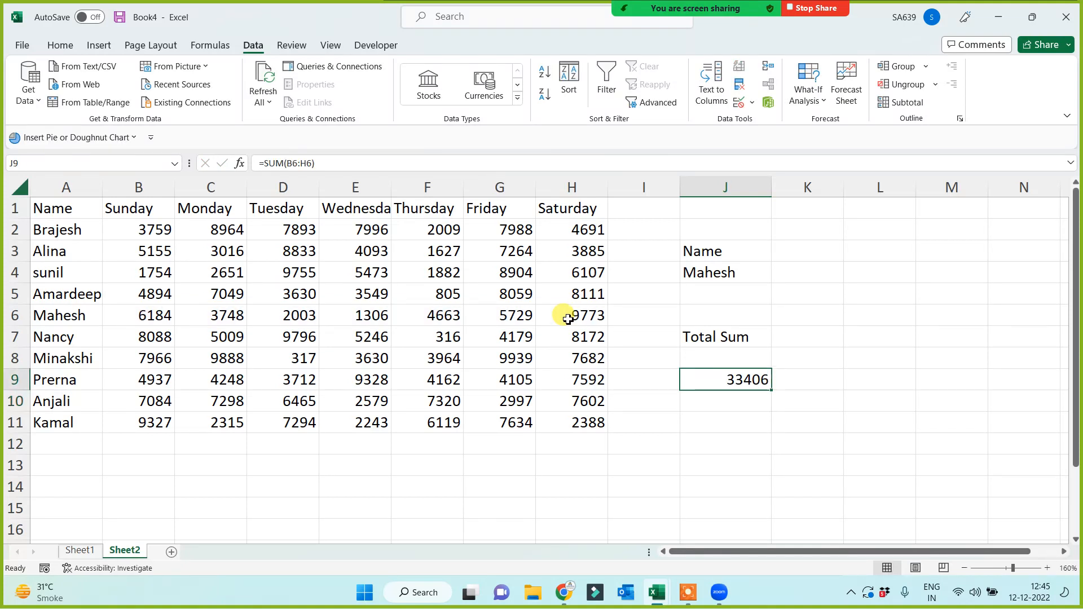
{"action": "key", "text": "Delete"}
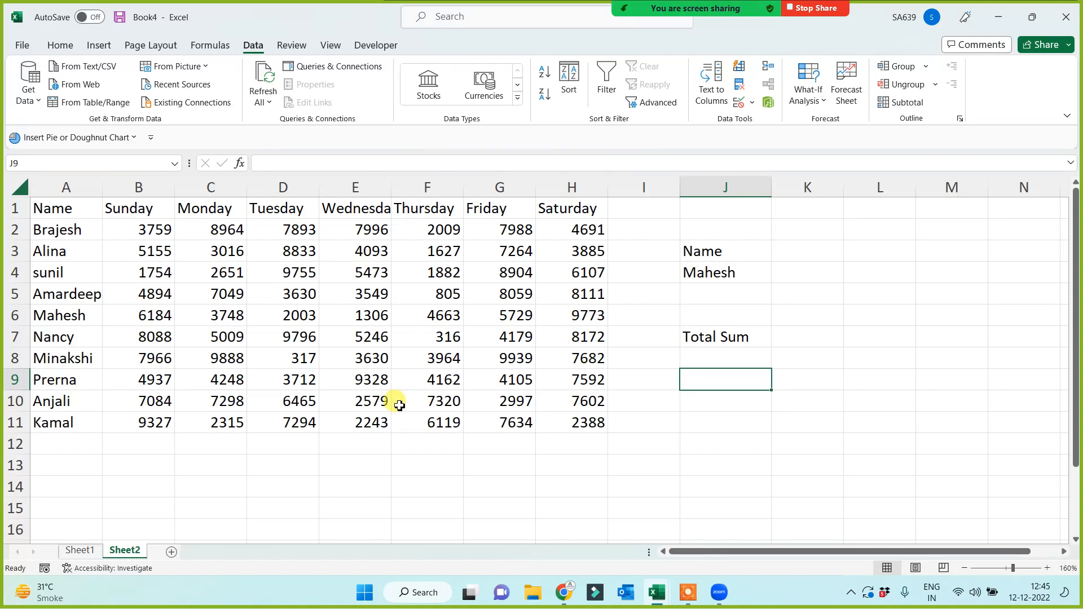
{"action": "left_click_drag", "start_coordinate": [51, 206], "coordinate": [570, 420]}
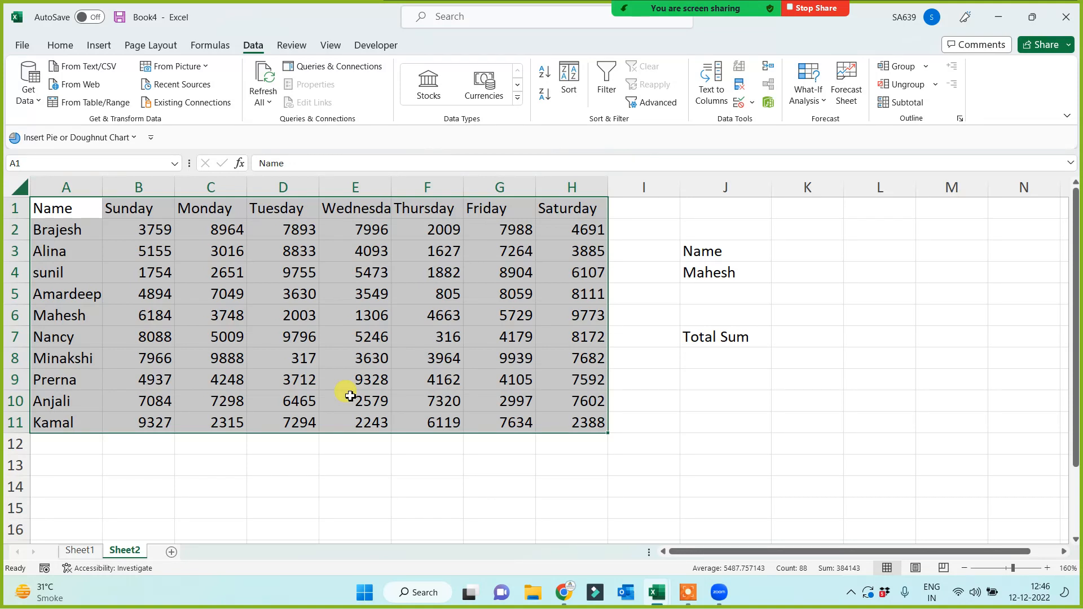
Create named ranges from the table's top row and left column with Create from Selection.
{"action": "left_click", "coordinate": [210, 45]}
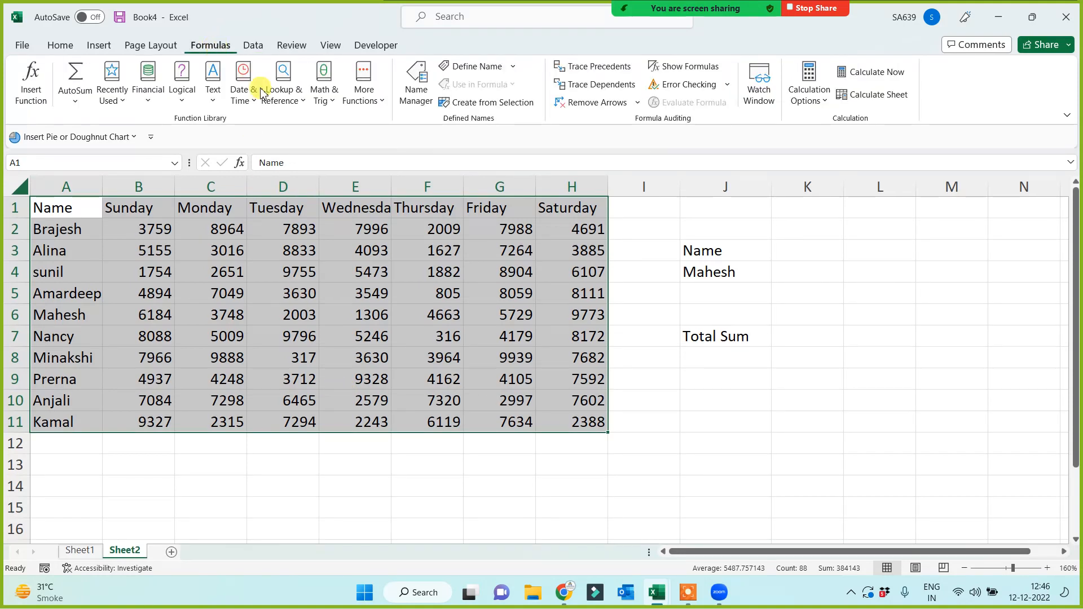
{"action": "left_click", "coordinate": [485, 104]}
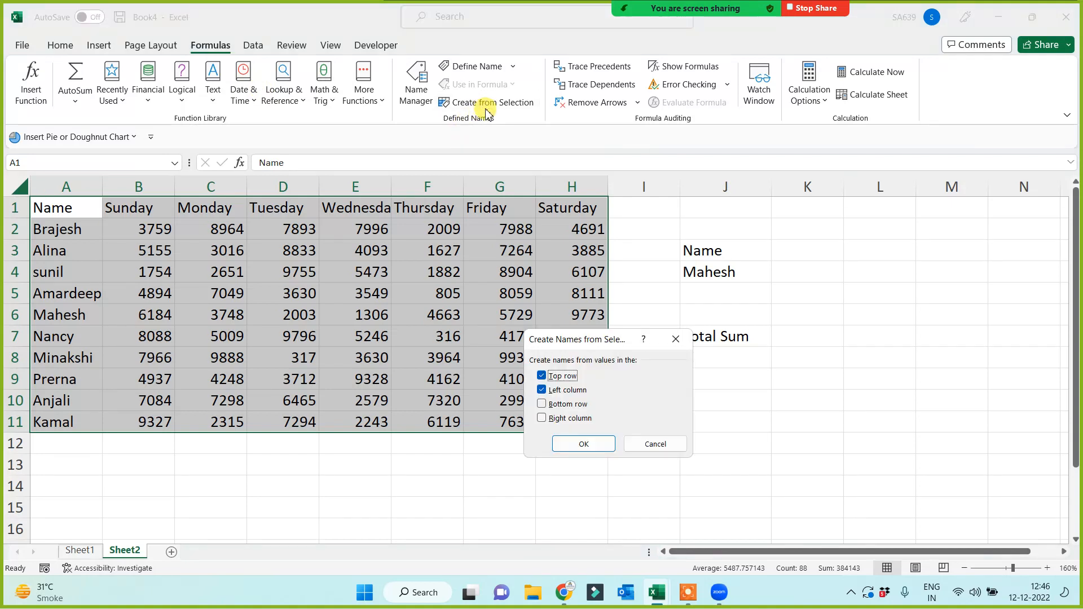
{"action": "left_click", "coordinate": [576, 443]}
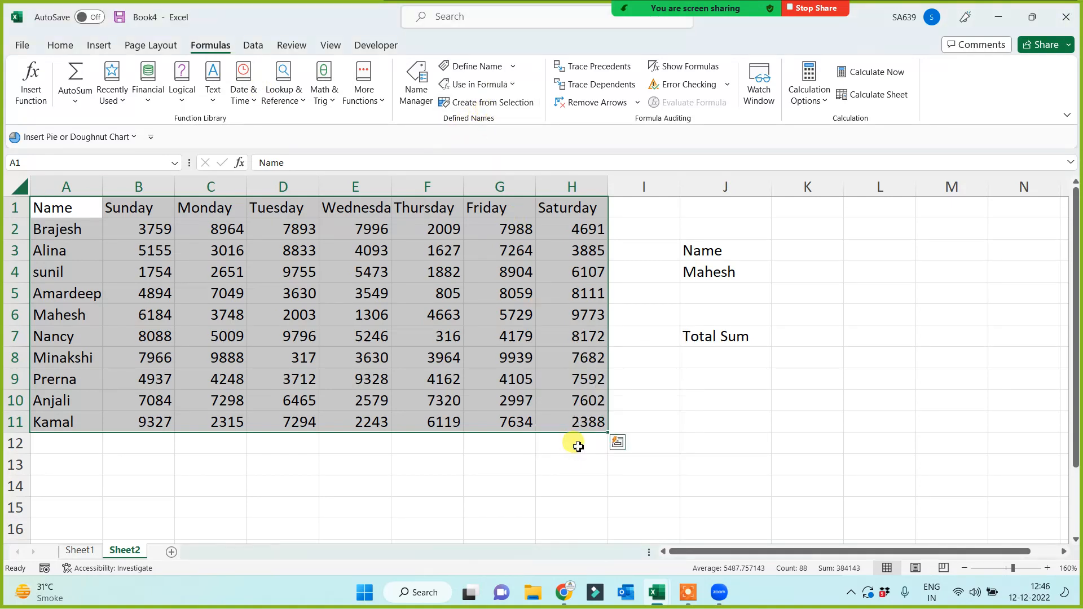
{"action": "left_click", "coordinate": [731, 439]}
{"action": "left_click", "coordinate": [719, 377]}
Enter SUM formulas of Mahesh's and Minakshi's named ranges in J9 and J10.
{"action": "type", "text": "="}
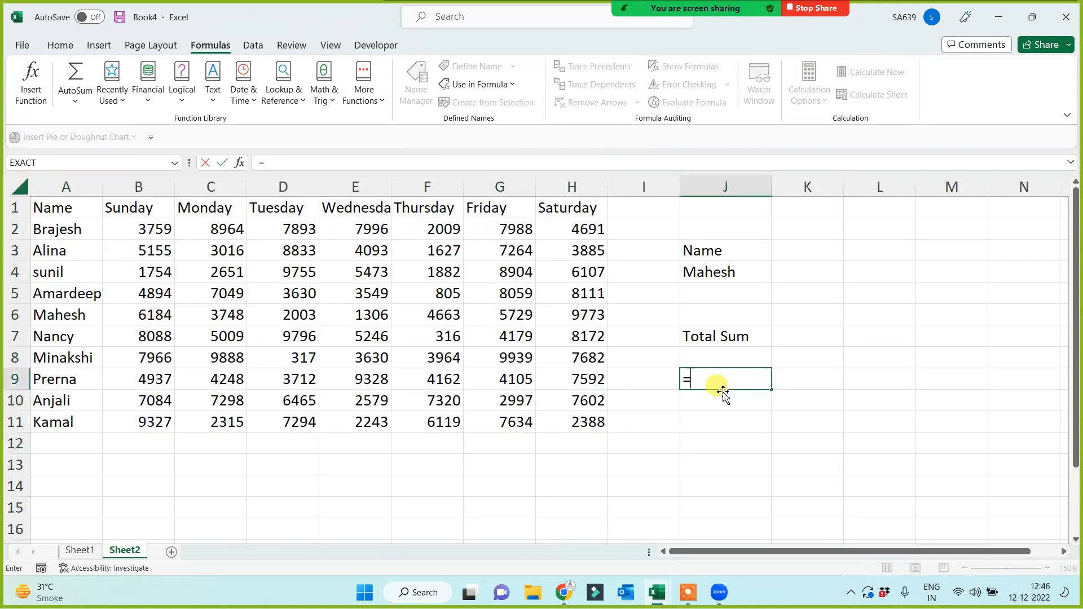
{"action": "type", "text": "sum(mah"}
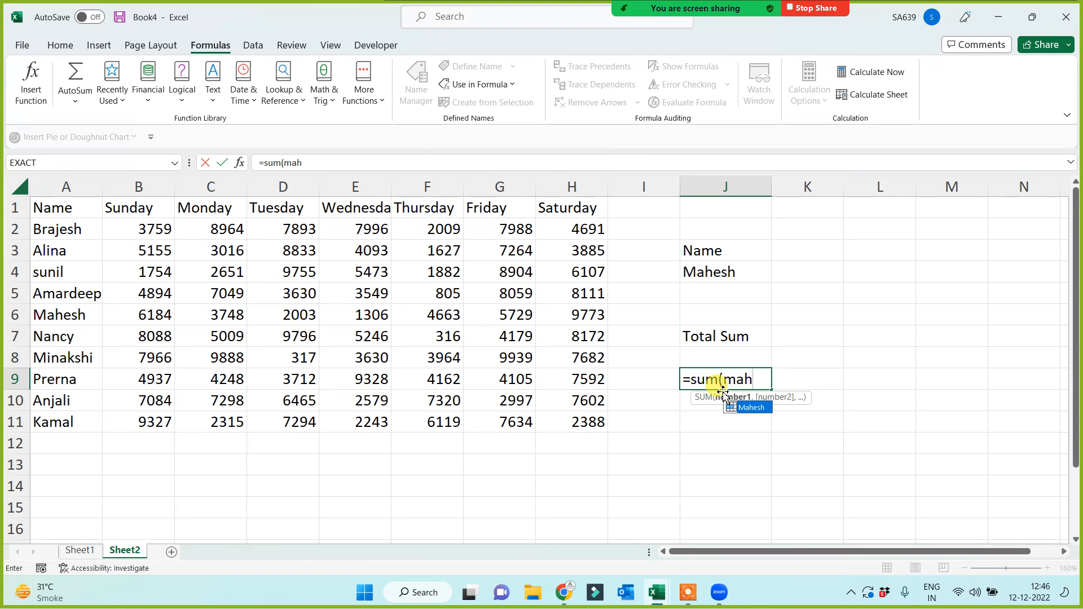
{"action": "key", "text": "Tab"}
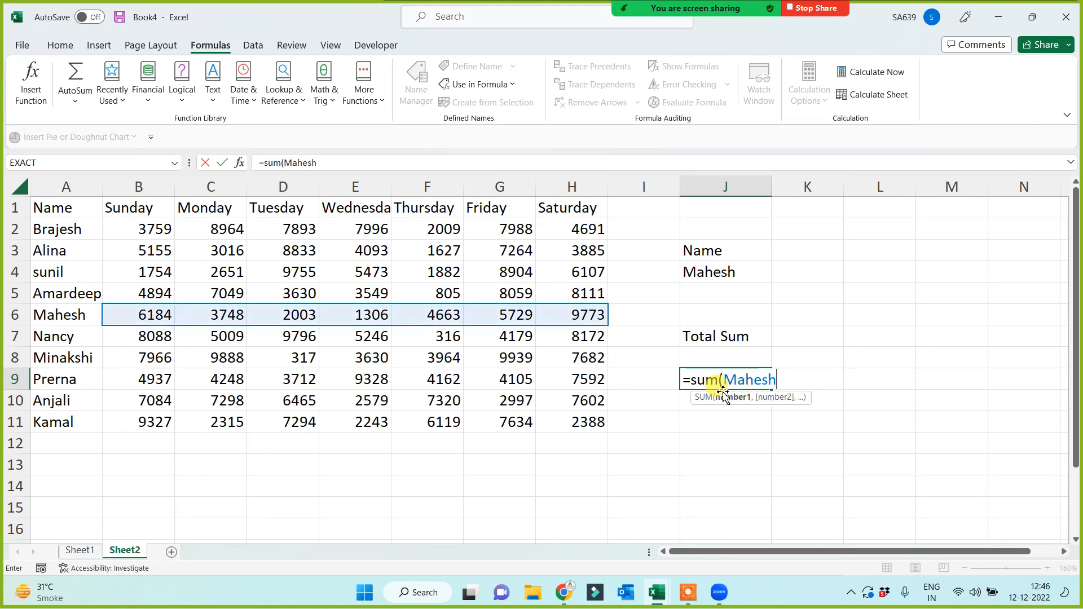
{"action": "type", "text": ")"}
{"action": "key", "text": "Return"}
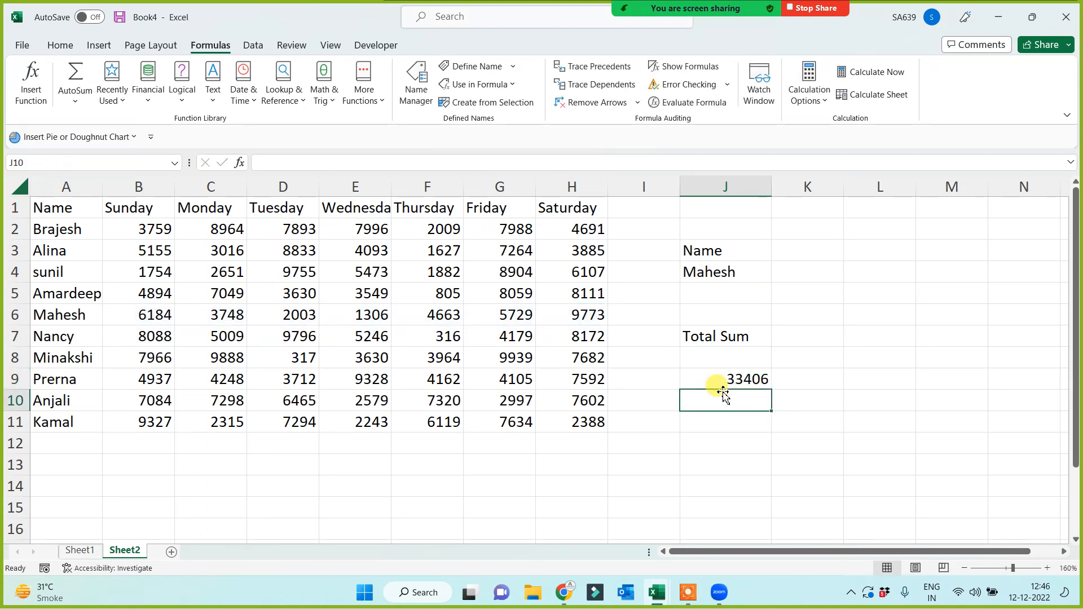
{"action": "type", "text": "=sum"}
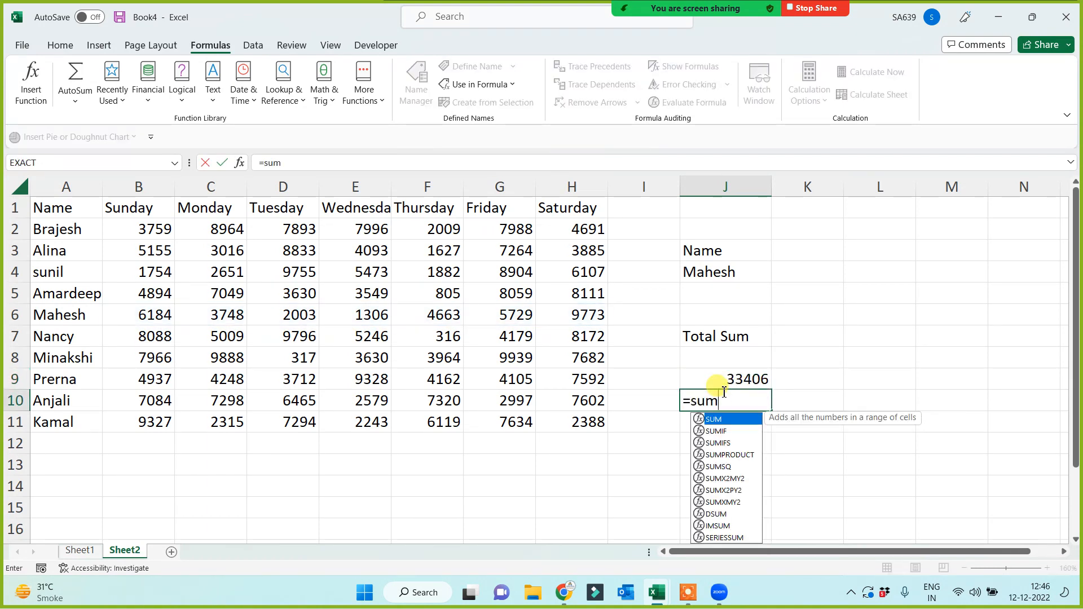
{"action": "type", "text": "(min"}
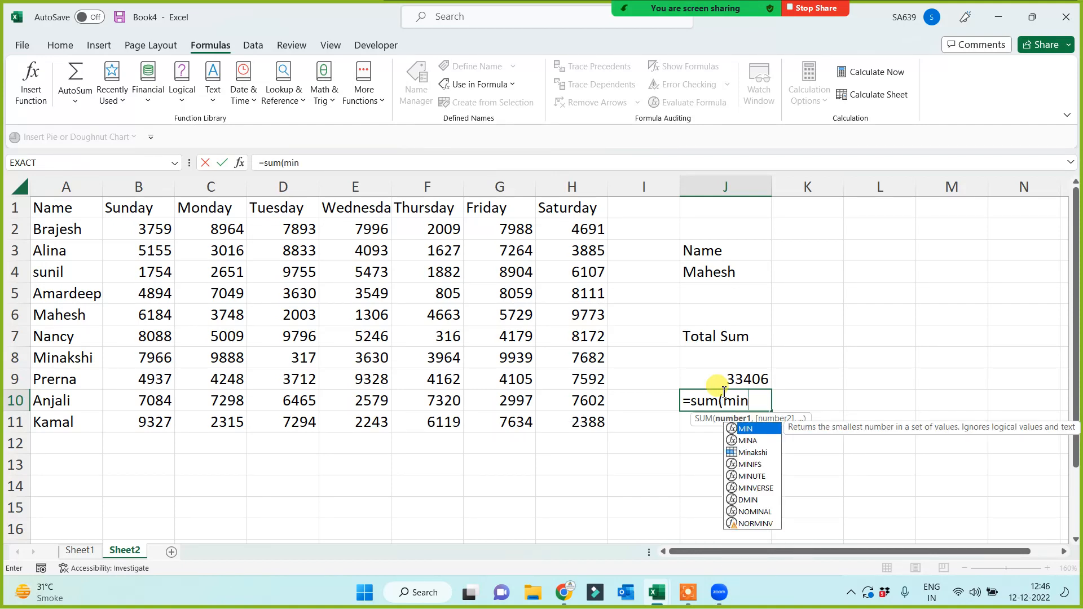
{"action": "key", "text": "Down"}
{"action": "key", "text": "Down"}
{"action": "key", "text": "Tab"}
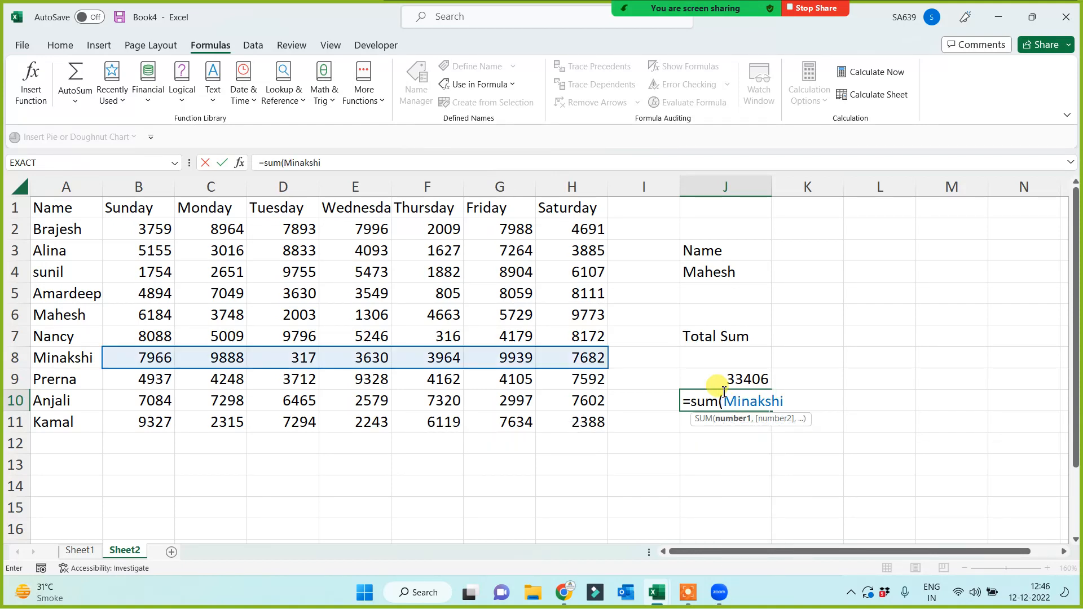
{"action": "type", "text": ")"}
{"action": "key", "text": "Return"}
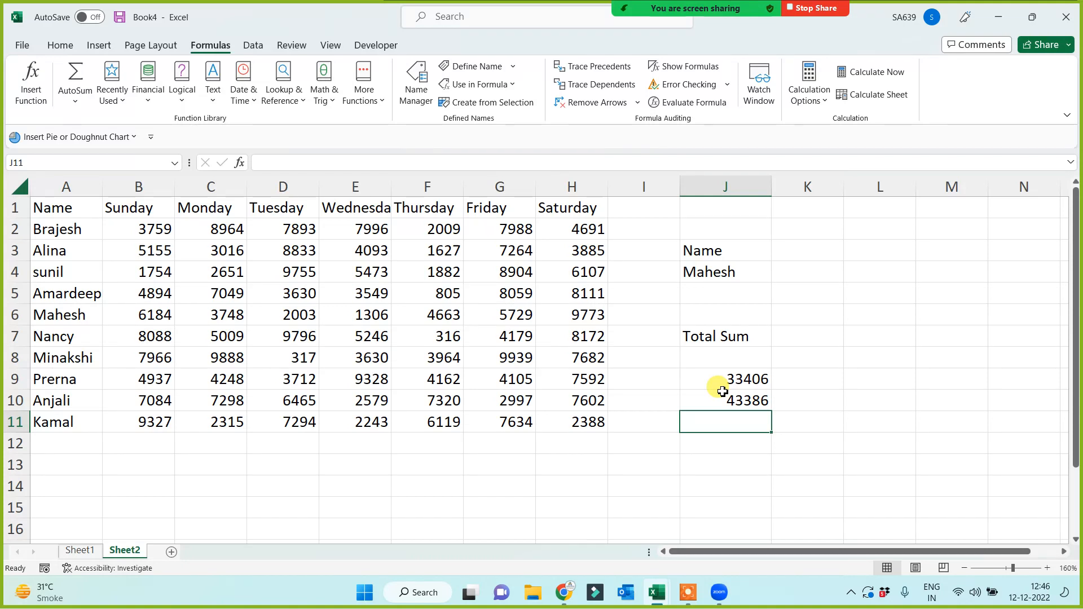
{"action": "left_click", "coordinate": [723, 393]}
Pick a different name in J4 and clear the trial totals in J9:J11.
{"action": "left_click", "coordinate": [763, 274]}
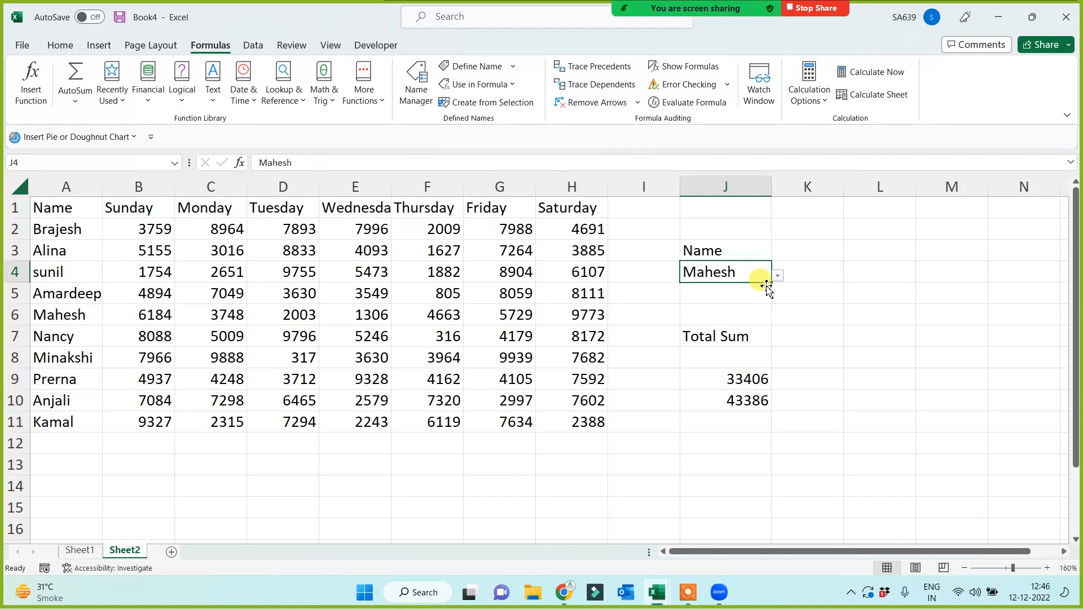
{"action": "left_click", "coordinate": [778, 275]}
{"action": "left_click", "coordinate": [685, 292]}
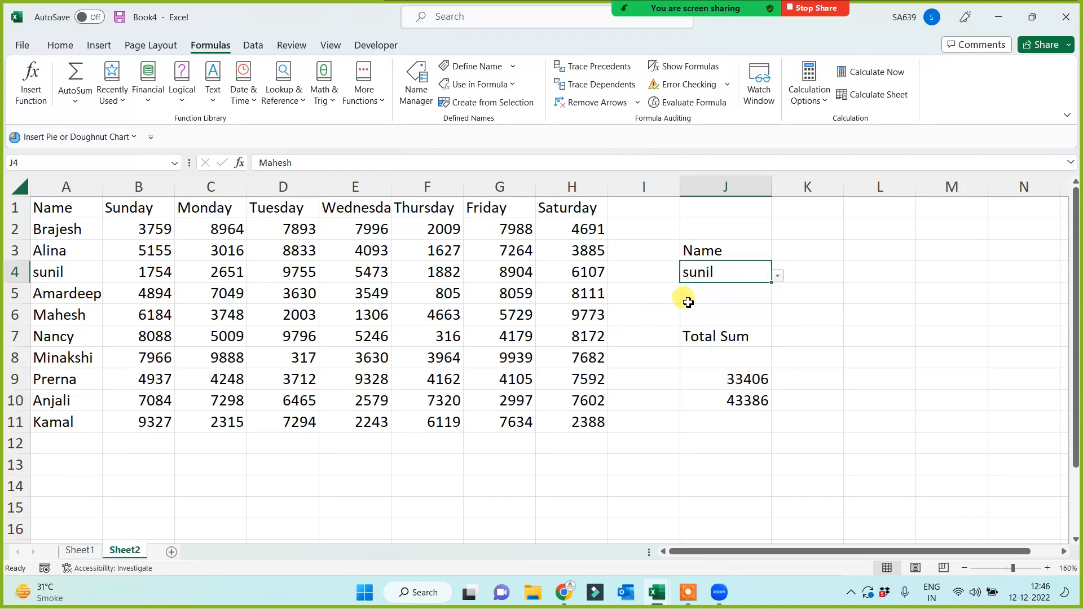
{"action": "left_click_drag", "start_coordinate": [733, 379], "coordinate": [734, 416]}
{"action": "key", "text": "Delete"}
{"action": "left_click", "coordinate": [718, 442]}
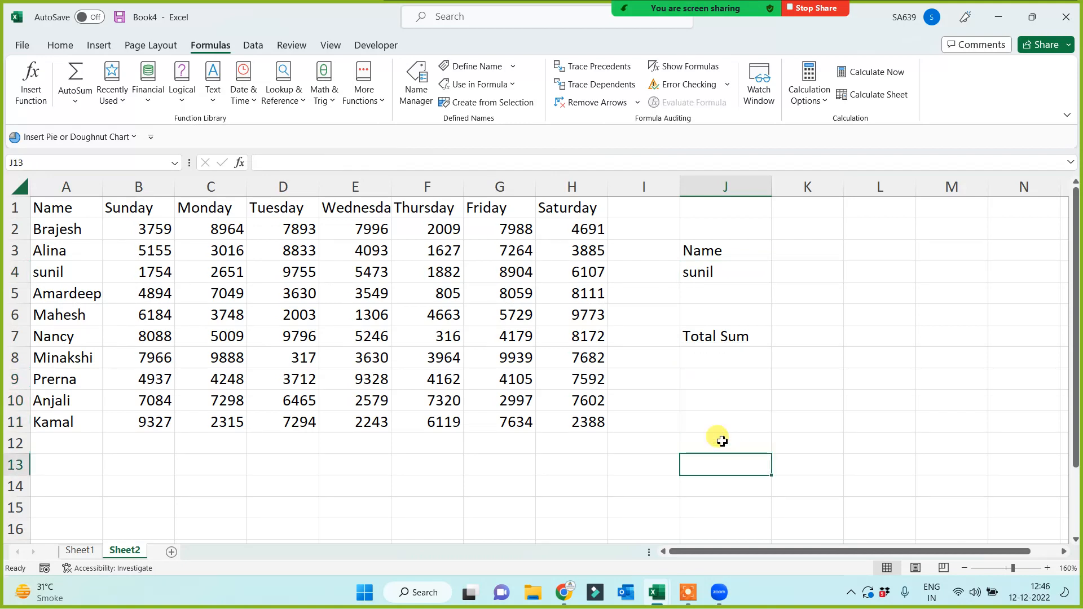
Enter a SUM of another person's named range in J9 using autocomplete.
{"action": "left_click", "coordinate": [716, 377]}
{"action": "type", "text": "="}
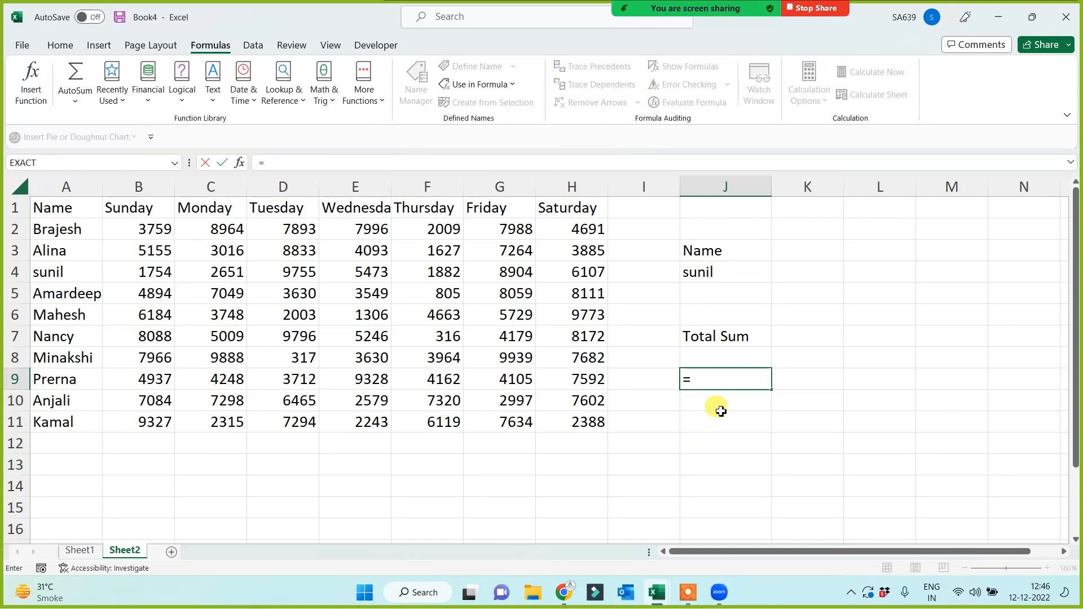
{"action": "type", "text": "sum(sun"}
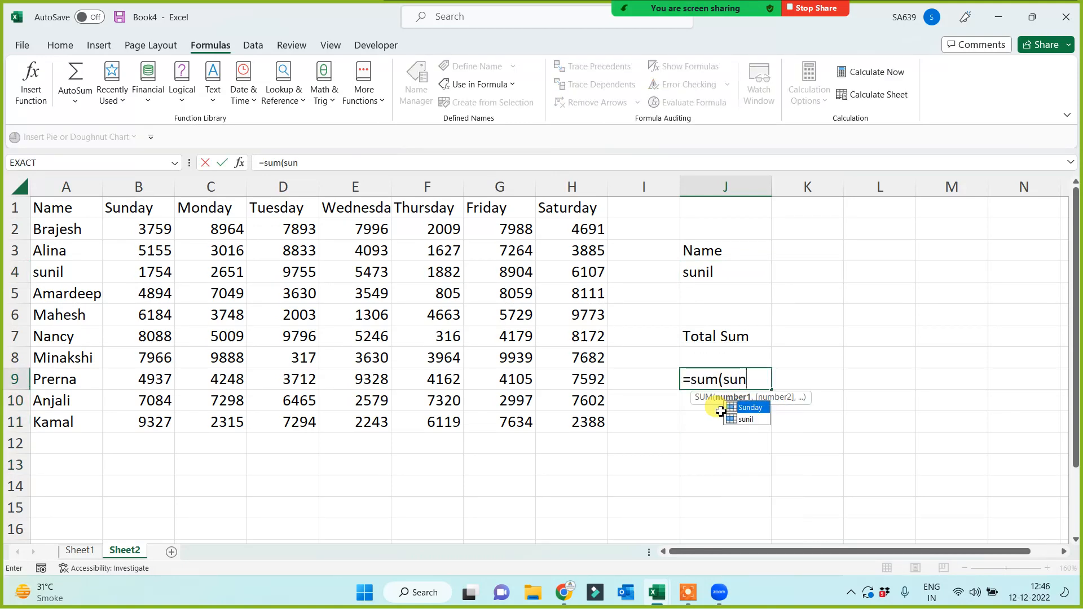
{"action": "key", "text": "Down"}
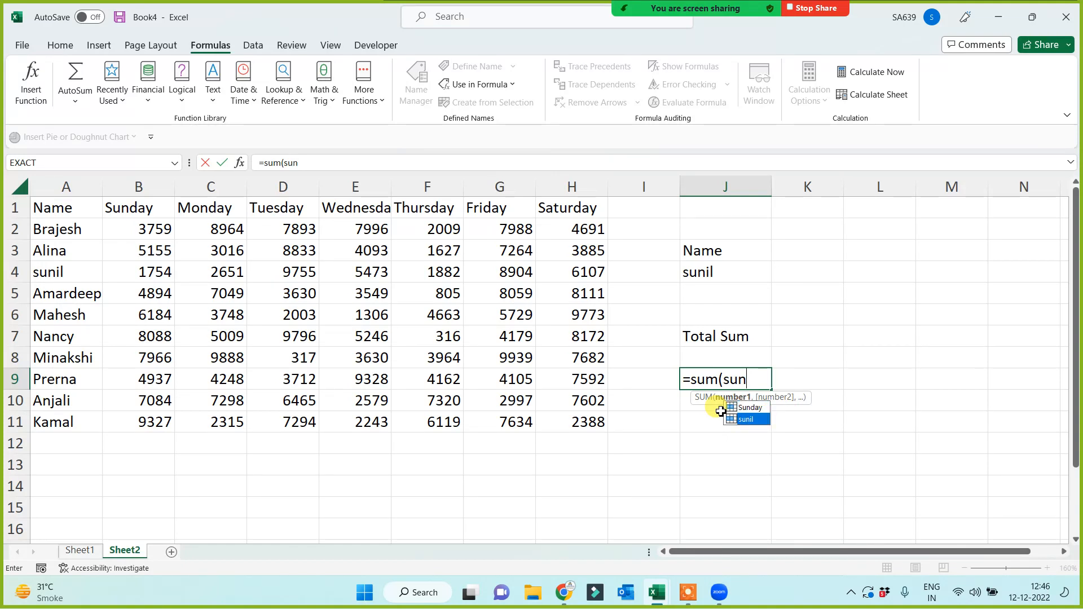
{"action": "key", "text": "Tab"}
{"action": "type", "text": ")"}
{"action": "key", "text": "Return"}
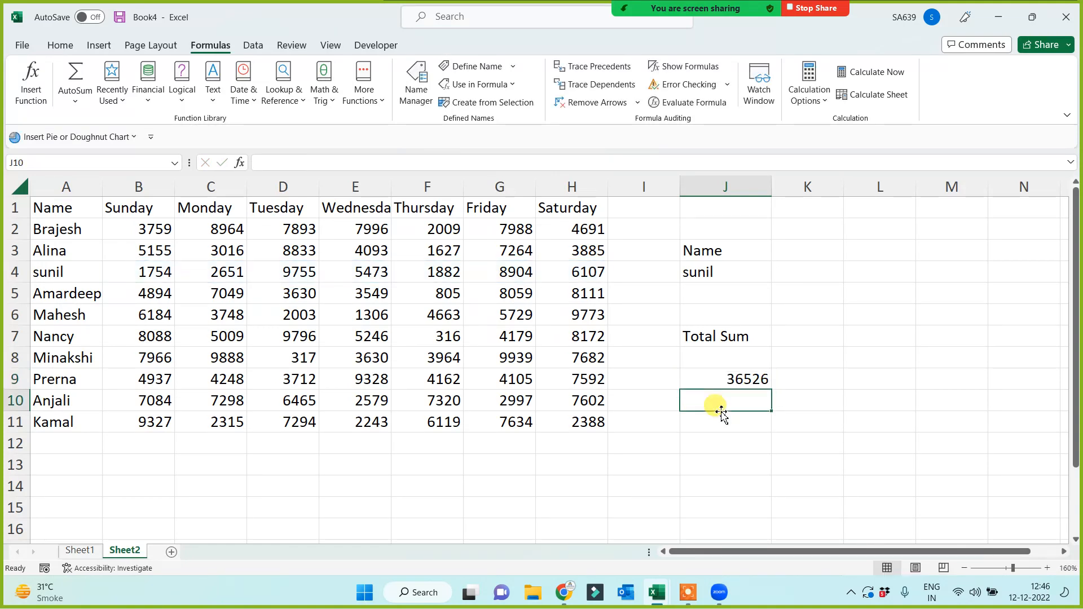
Enter =SUM(J4) in J9, which returns 0, then begin retyping it as =sum(ind.
{"action": "left_click", "coordinate": [721, 379]}
{"action": "type", "text": "=sum("}
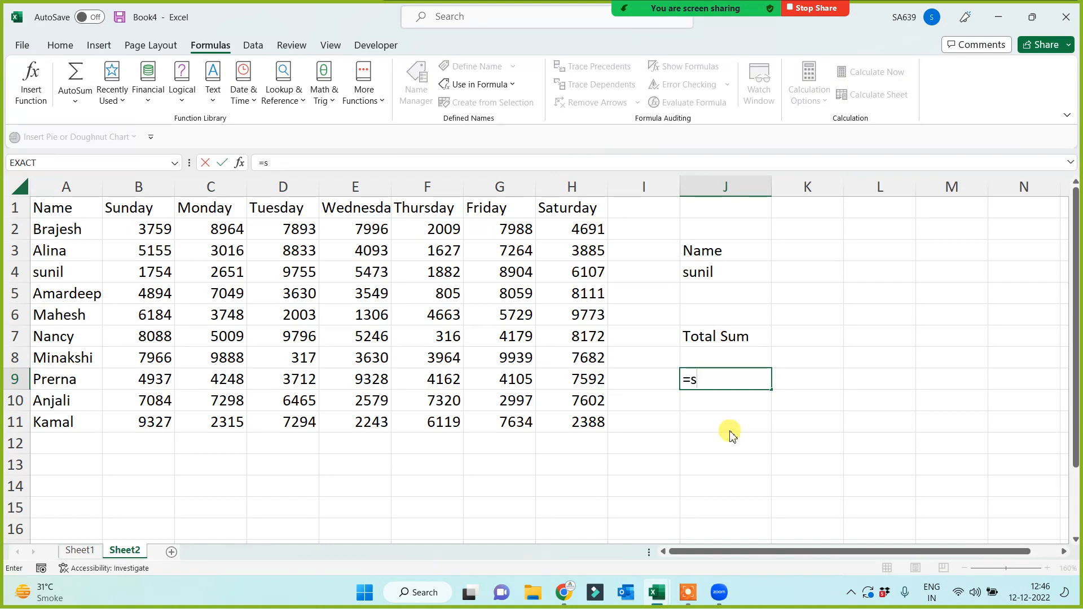
{"action": "left_click", "coordinate": [709, 277]}
{"action": "type", "text": ")"}
{"action": "key", "text": "Return"}
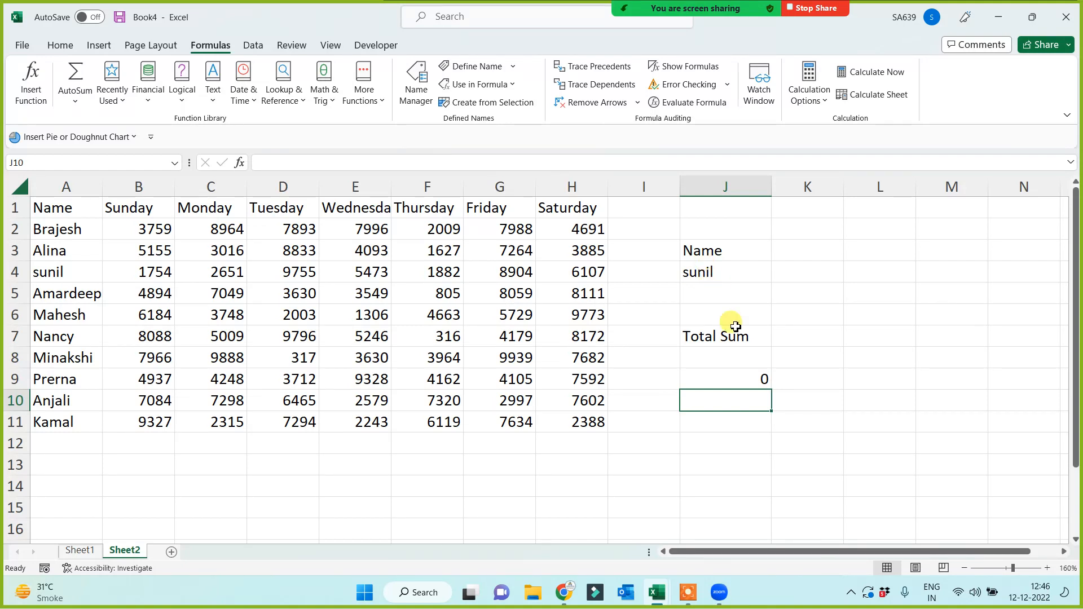
{"action": "left_click", "coordinate": [725, 378]}
{"action": "type", "text": "="}
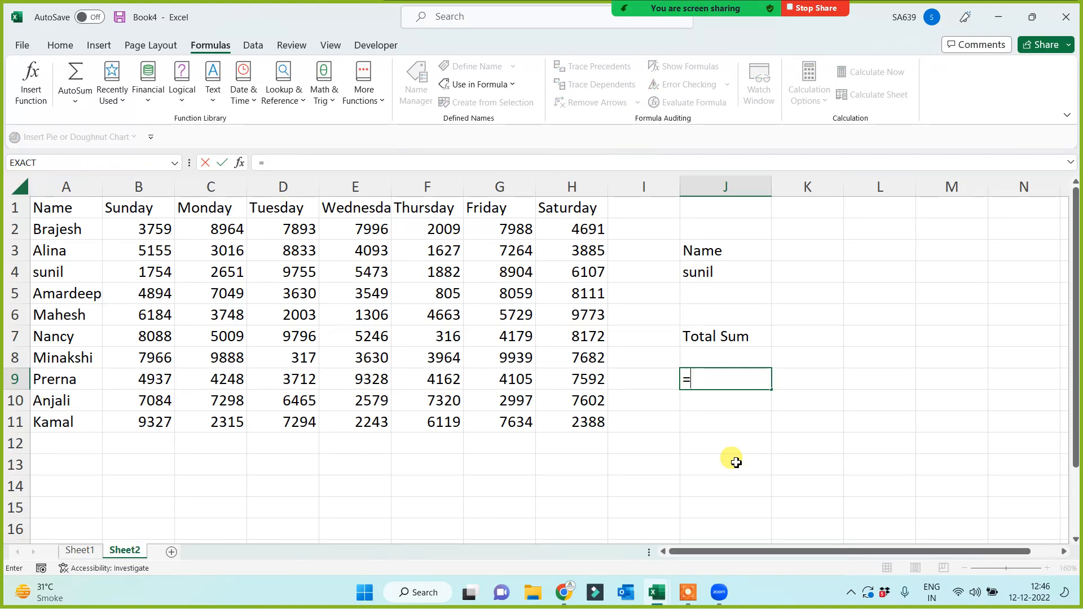
{"action": "type", "text": "sum("}
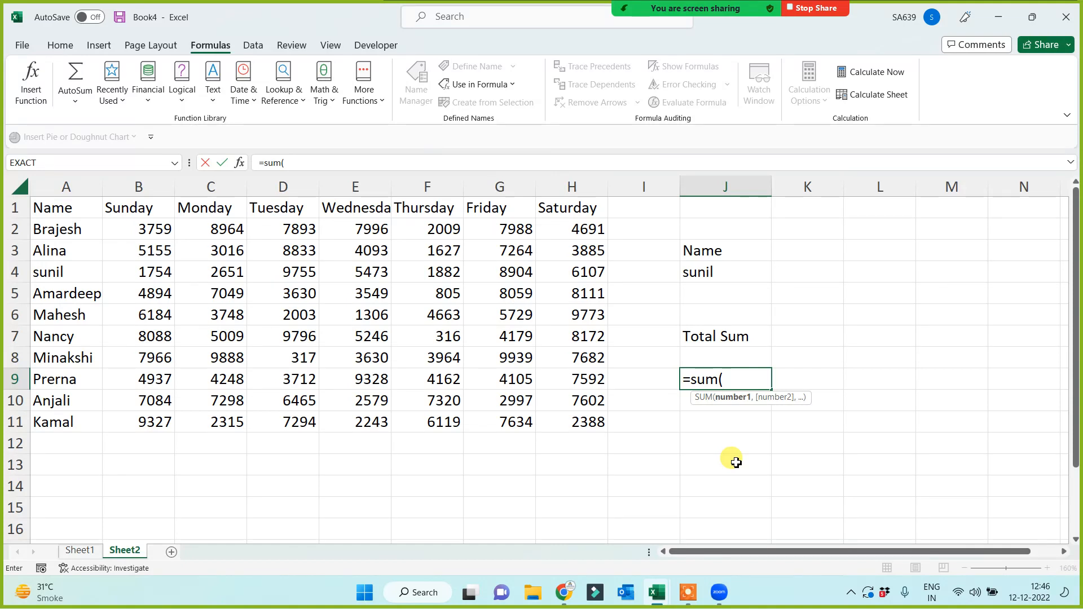
{"action": "type", "text": "ind"}
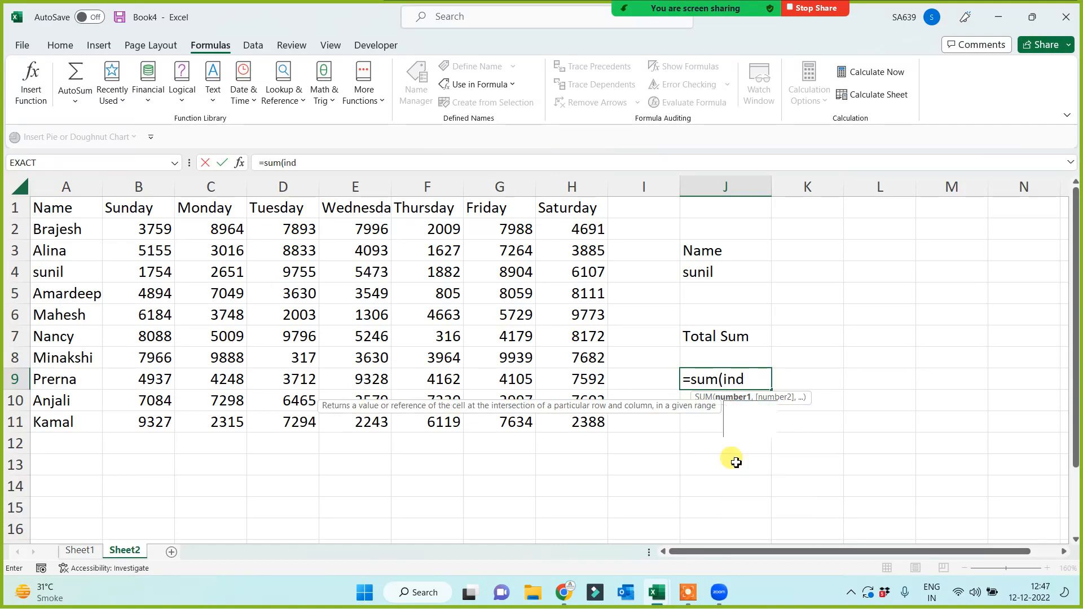
Complete J9 as =SUM(INDIRECT(J4)) to total the chosen person's row.
{"action": "key", "text": "Down"}
{"action": "key", "text": "Tab"}
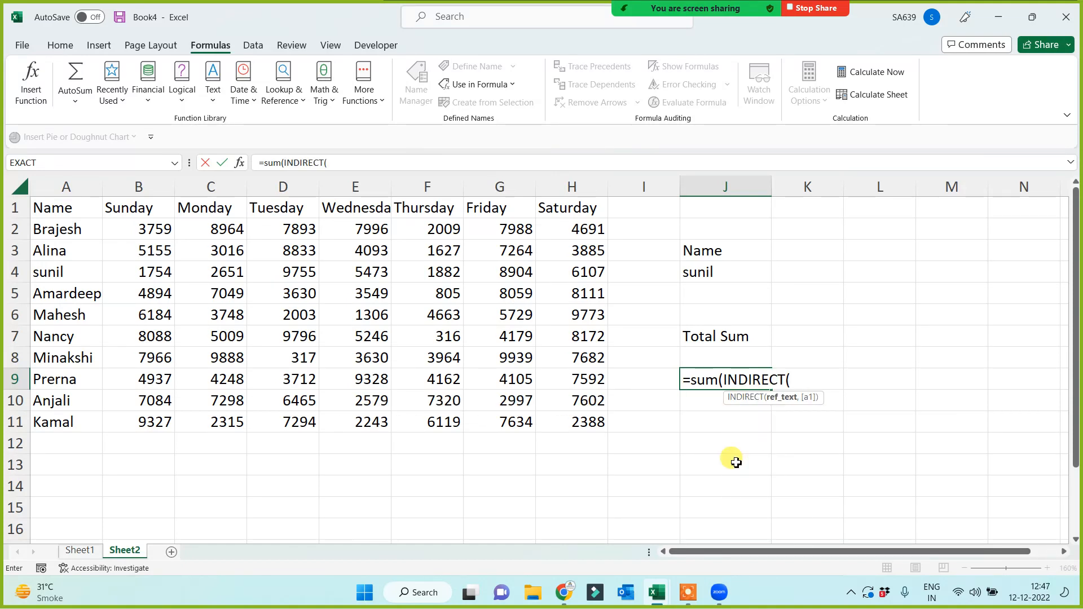
{"action": "left_click", "coordinate": [731, 272]}
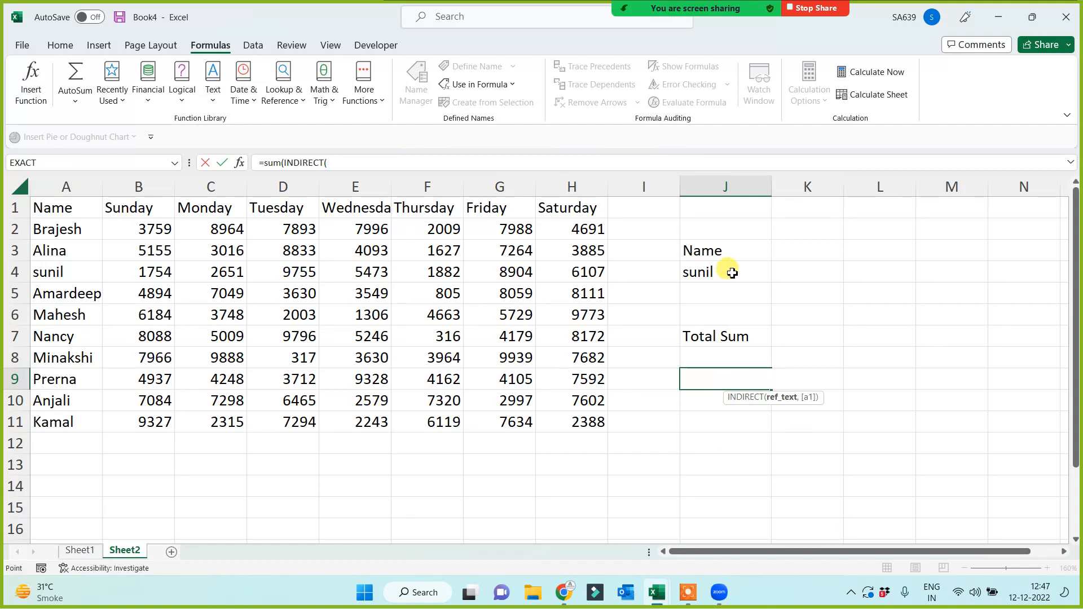
{"action": "type", "text": ")"}
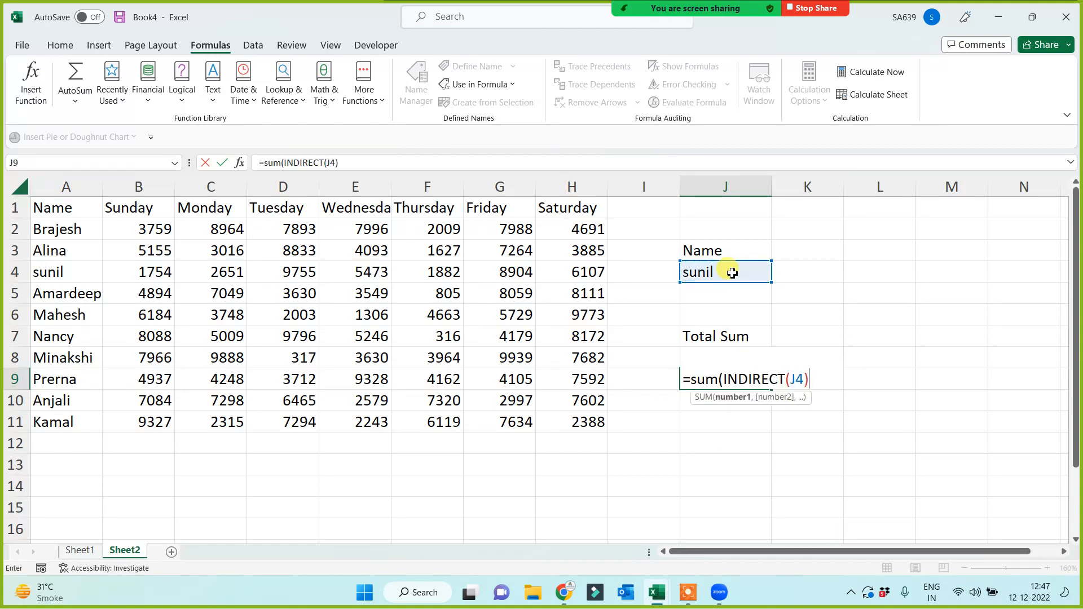
{"action": "type", "text": ")"}
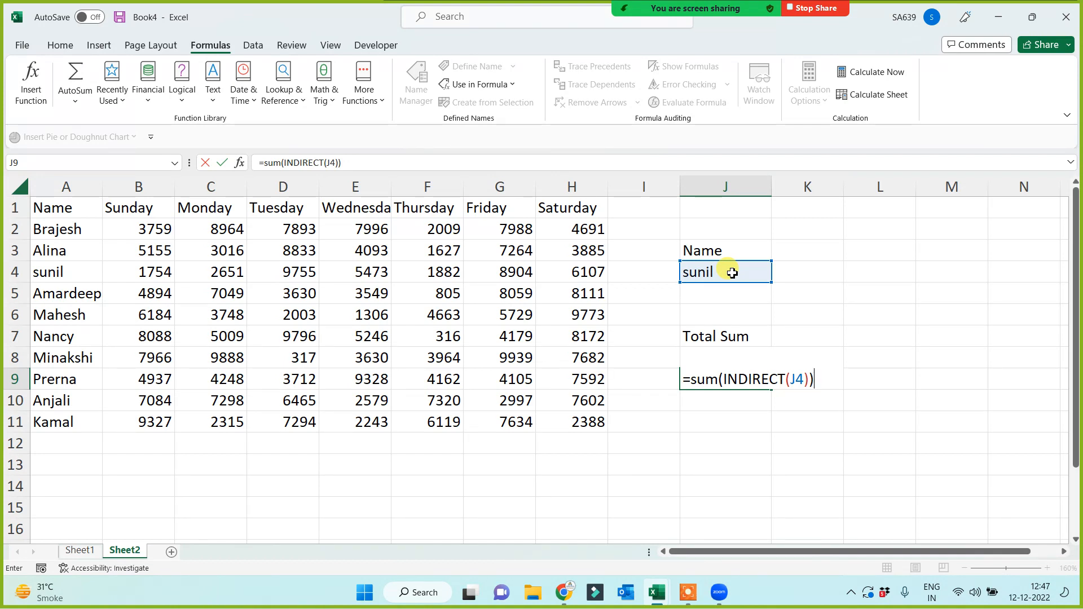
{"action": "key", "text": "Return"}
Try several names in J4 and check J9's 37320 against row 11's status-bar Sum.
{"action": "left_click", "coordinate": [762, 272]}
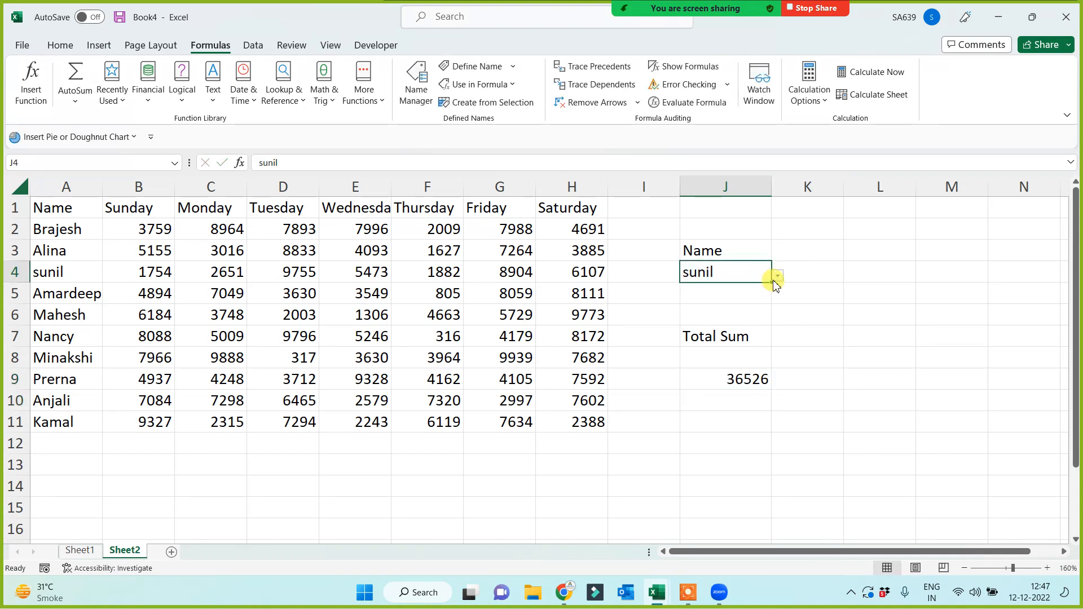
{"action": "left_click", "coordinate": [776, 278]}
{"action": "left_click", "coordinate": [683, 348]}
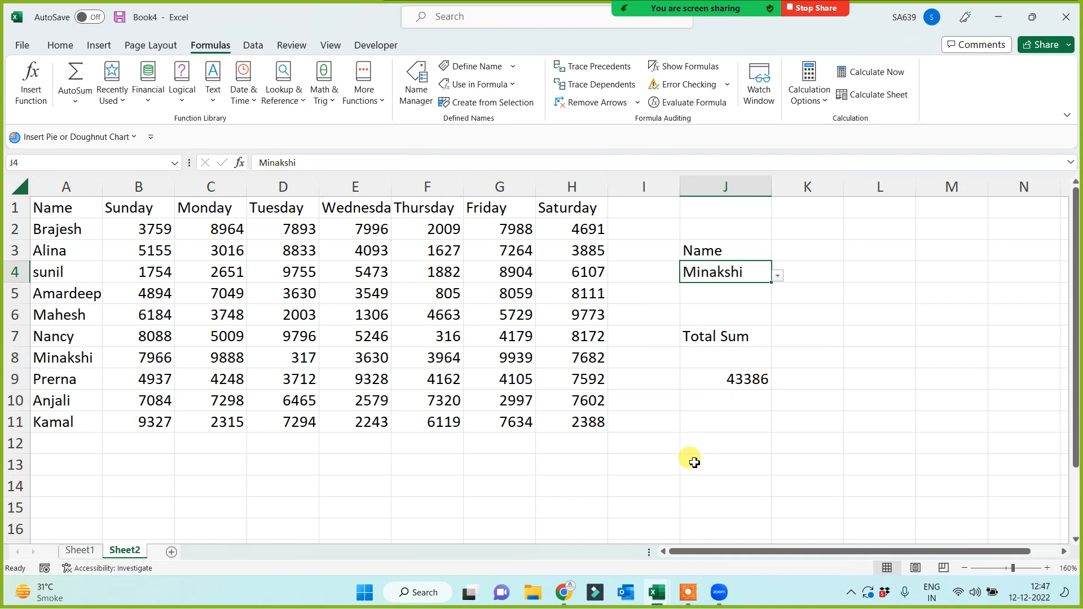
{"action": "left_click", "coordinate": [777, 276]}
{"action": "left_click", "coordinate": [727, 322]}
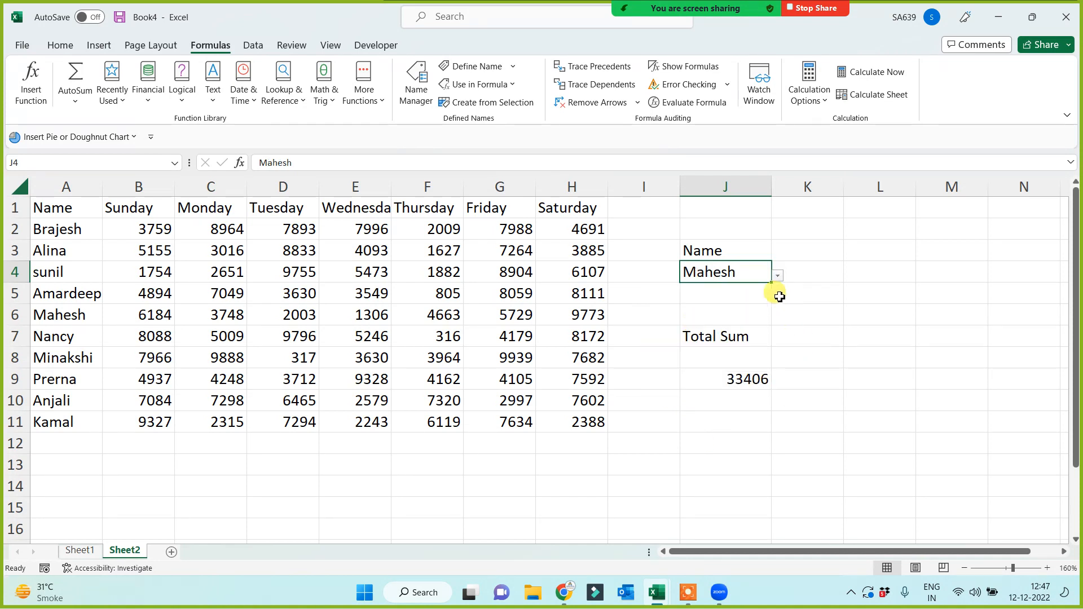
{"action": "left_click", "coordinate": [777, 275]}
{"action": "left_click", "coordinate": [703, 397]}
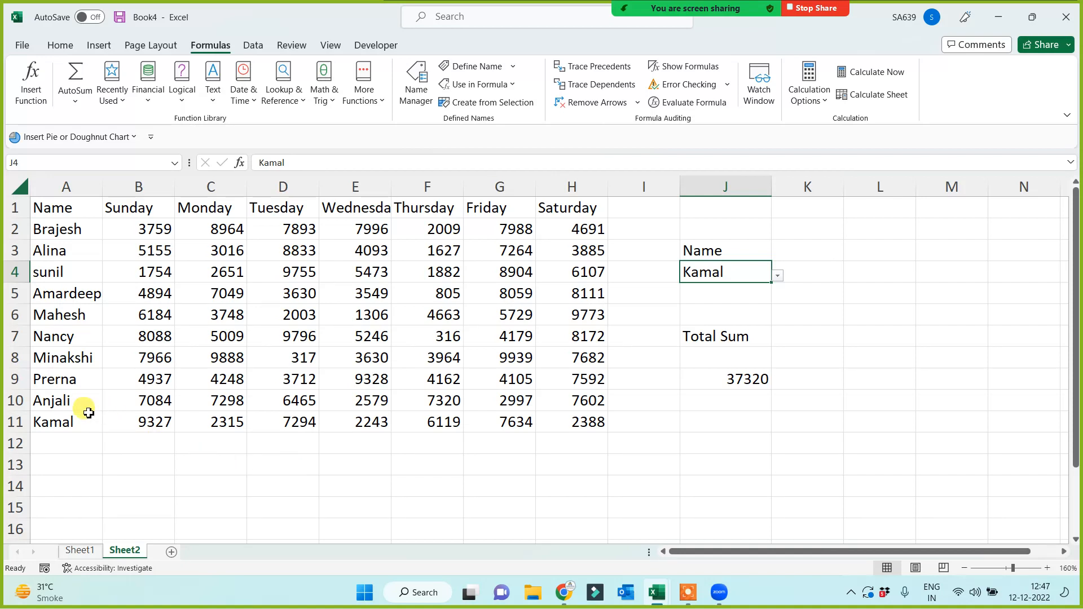
{"action": "left_click_drag", "start_coordinate": [150, 420], "coordinate": [576, 425]}
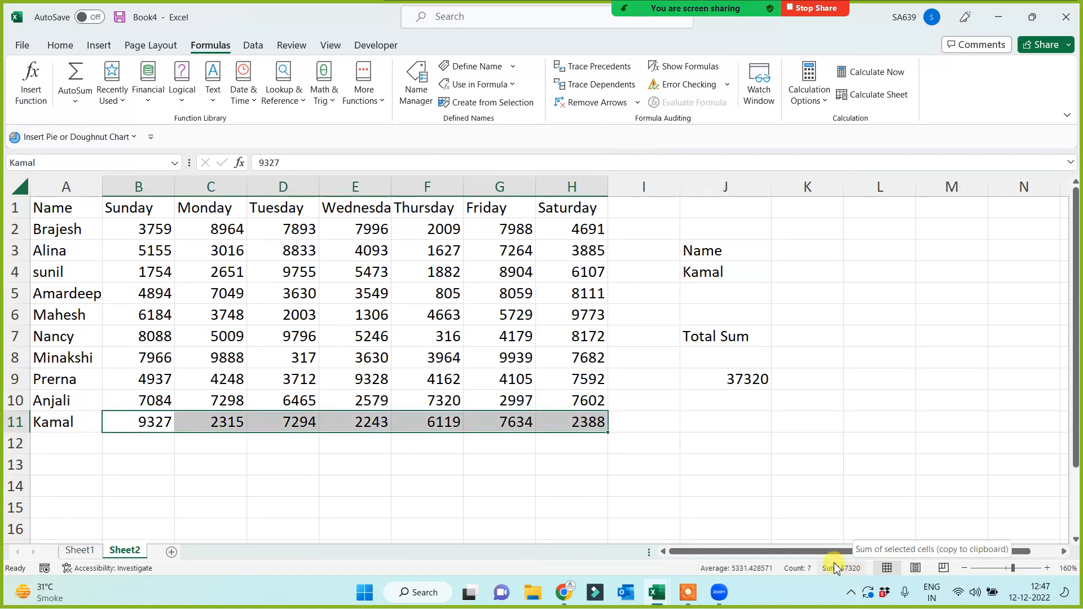
{"action": "left_click", "coordinate": [719, 422]}
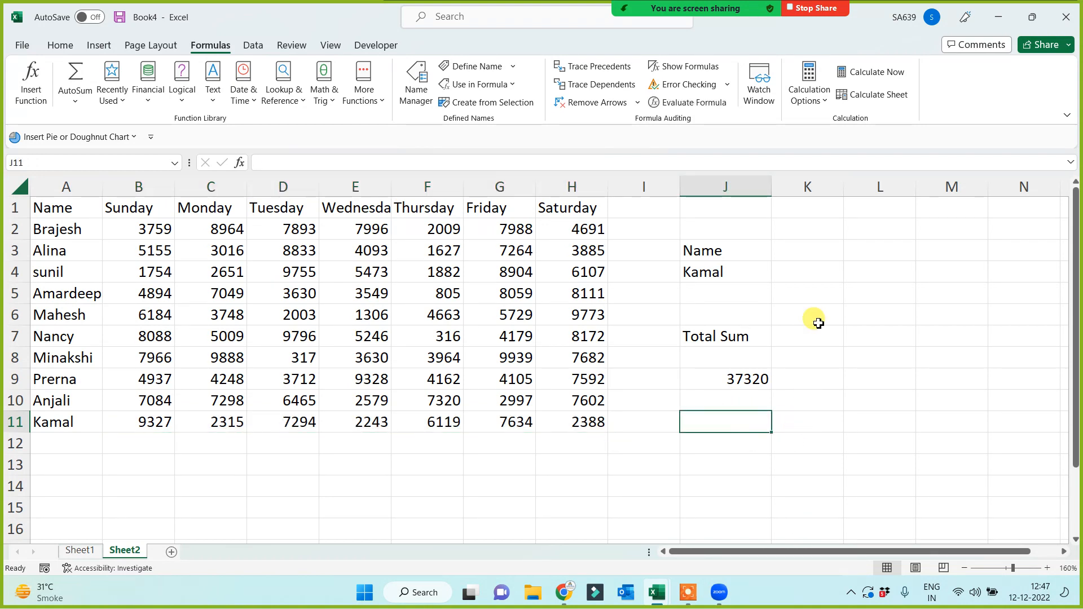
Label L3 'Days' and give L4 a list validation sourced from =$B$1:$H$1.
{"action": "left_click", "coordinate": [847, 251]}
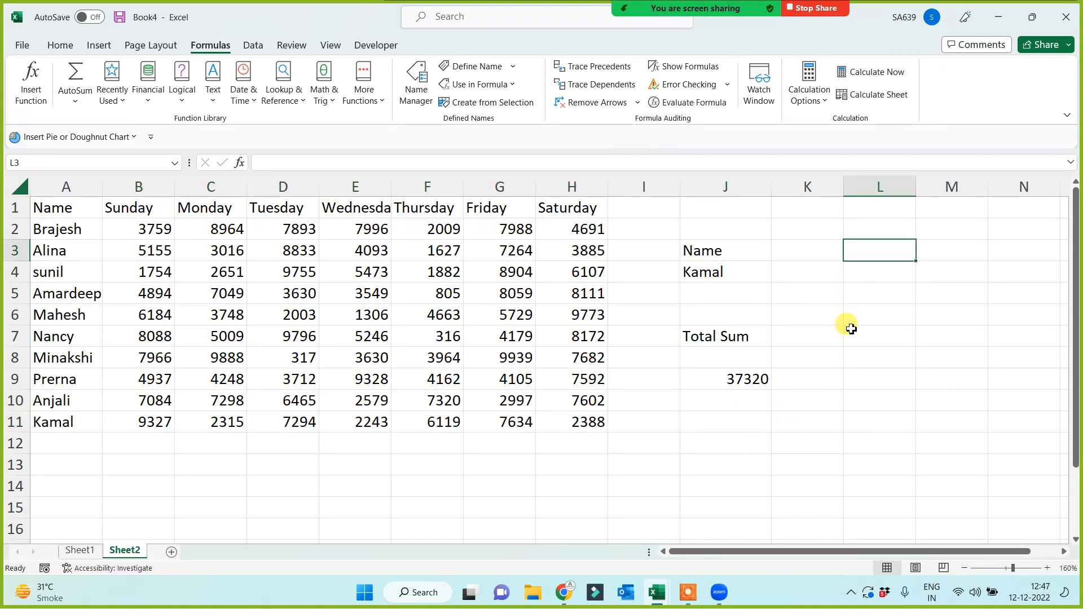
{"action": "type", "text": "Days"}
{"action": "left_click", "coordinate": [852, 275]}
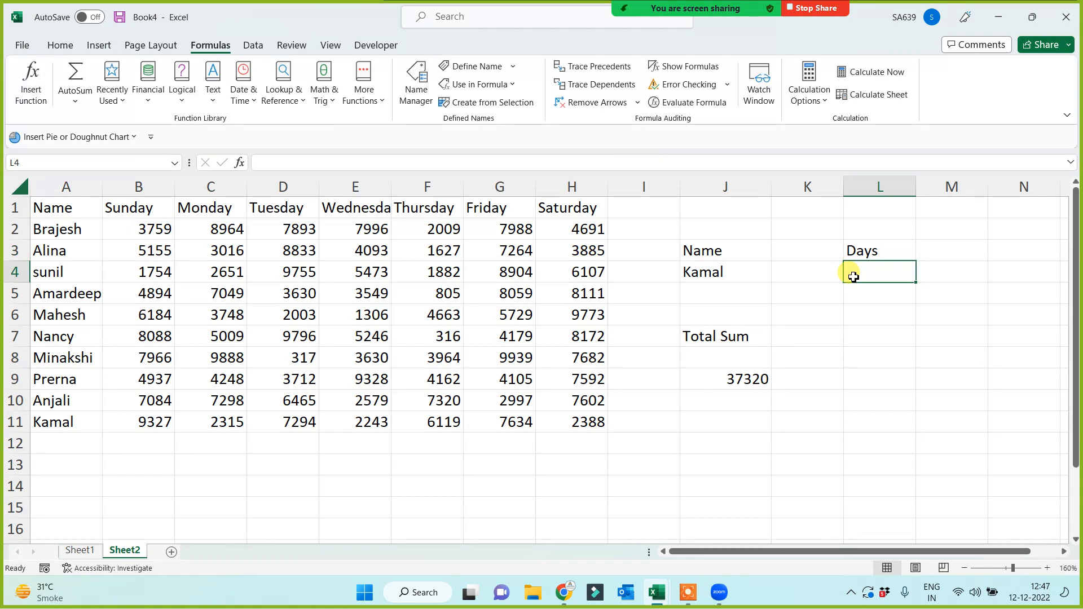
{"action": "left_click", "coordinate": [252, 45]}
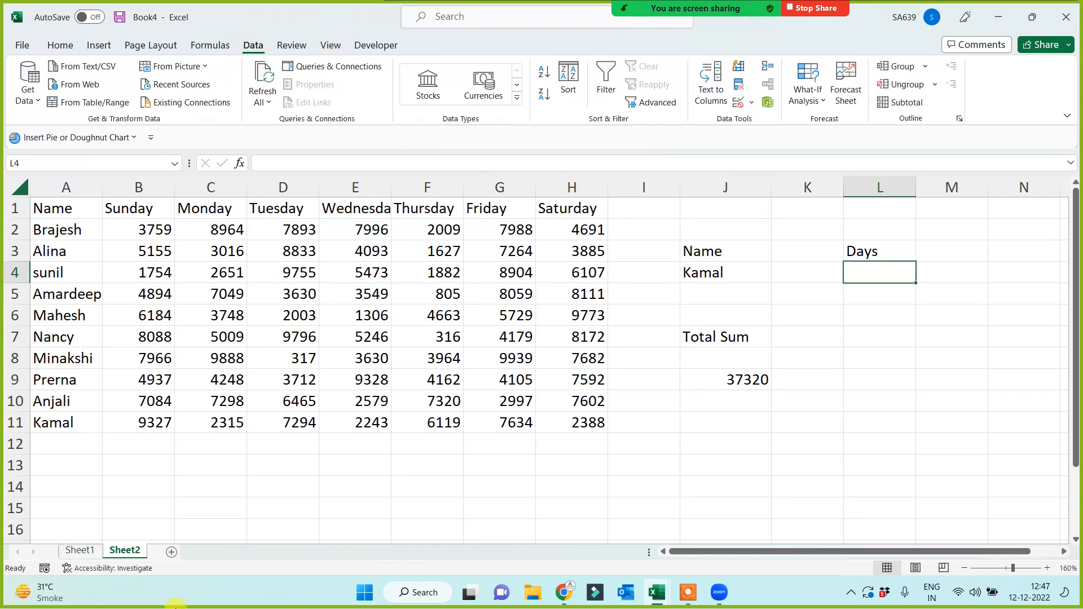
{"action": "left_click", "coordinate": [739, 105]}
{"action": "left_click", "coordinate": [510, 360]}
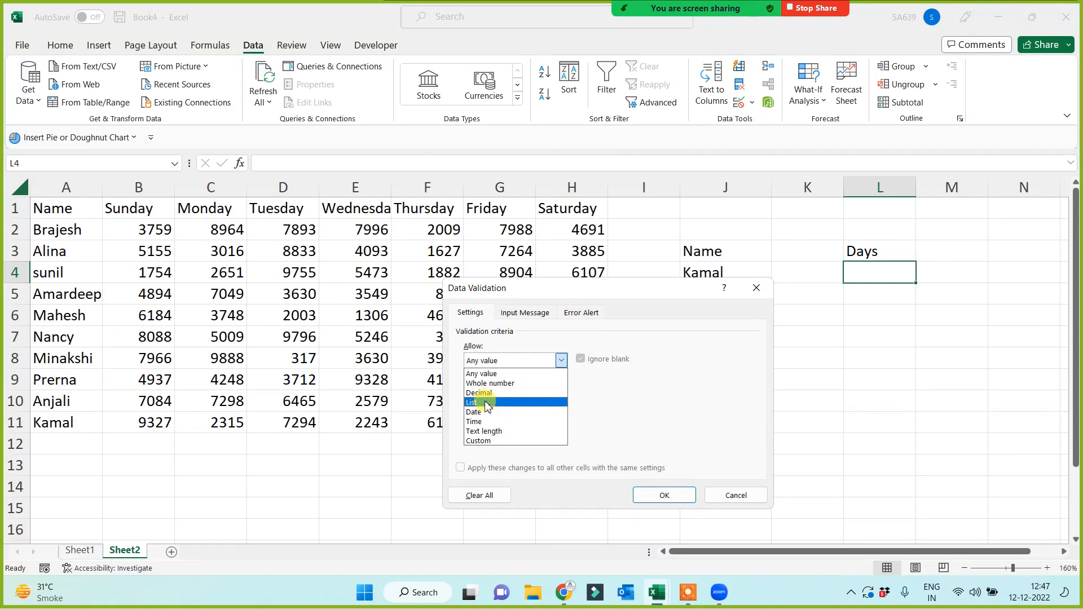
{"action": "left_click", "coordinate": [487, 402]}
{"action": "left_click", "coordinate": [151, 213]}
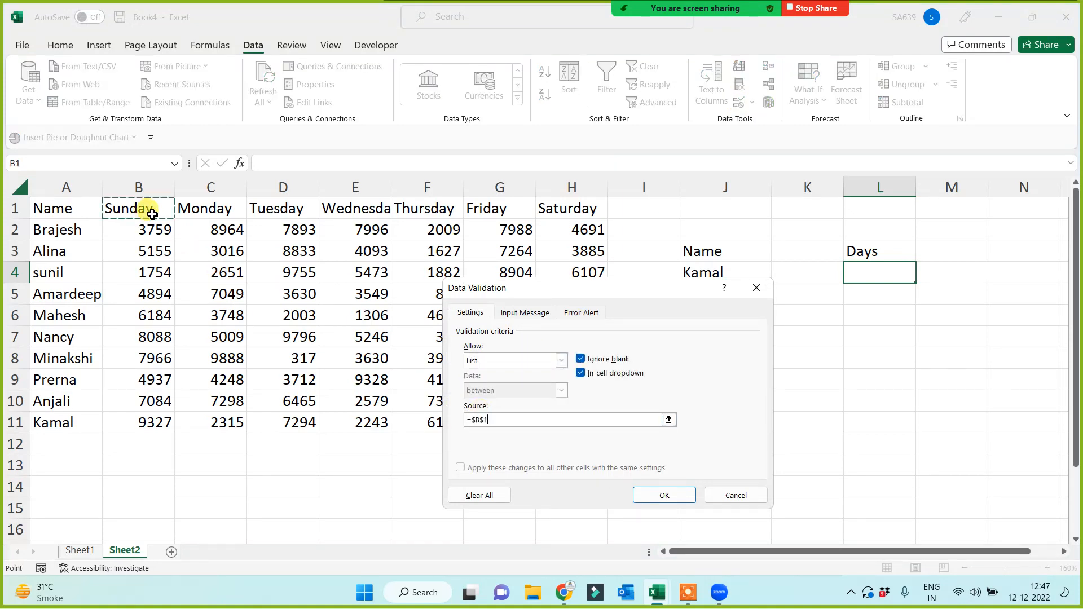
{"action": "left_click_drag", "start_coordinate": [151, 213], "coordinate": [566, 213]}
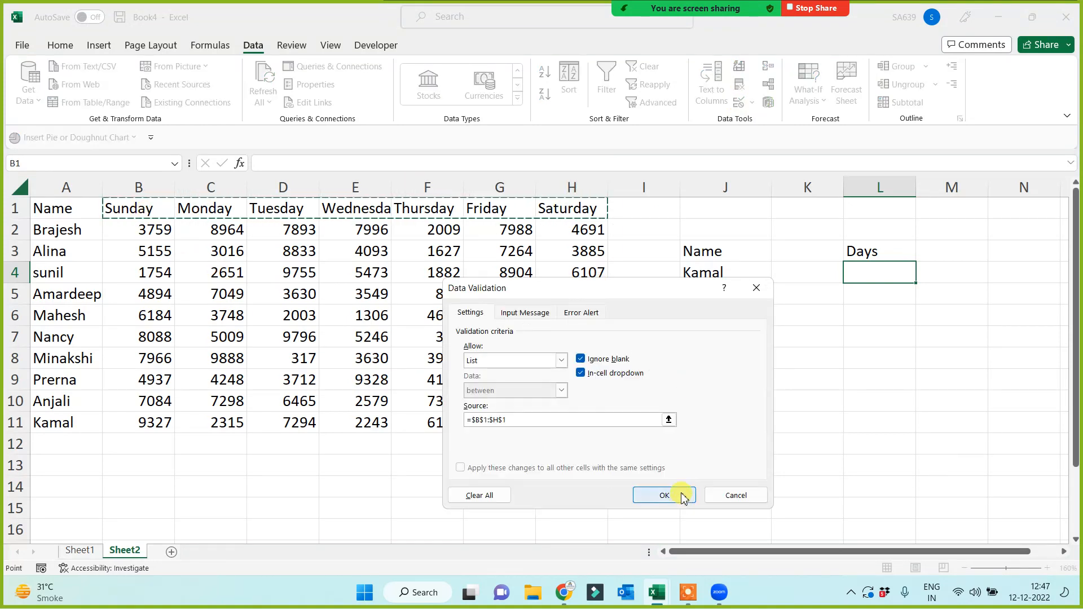
{"action": "left_click", "coordinate": [664, 495]}
Set L4 to Tuesday and start a SUM of D1:D11 in L9.
{"action": "left_click", "coordinate": [922, 277]}
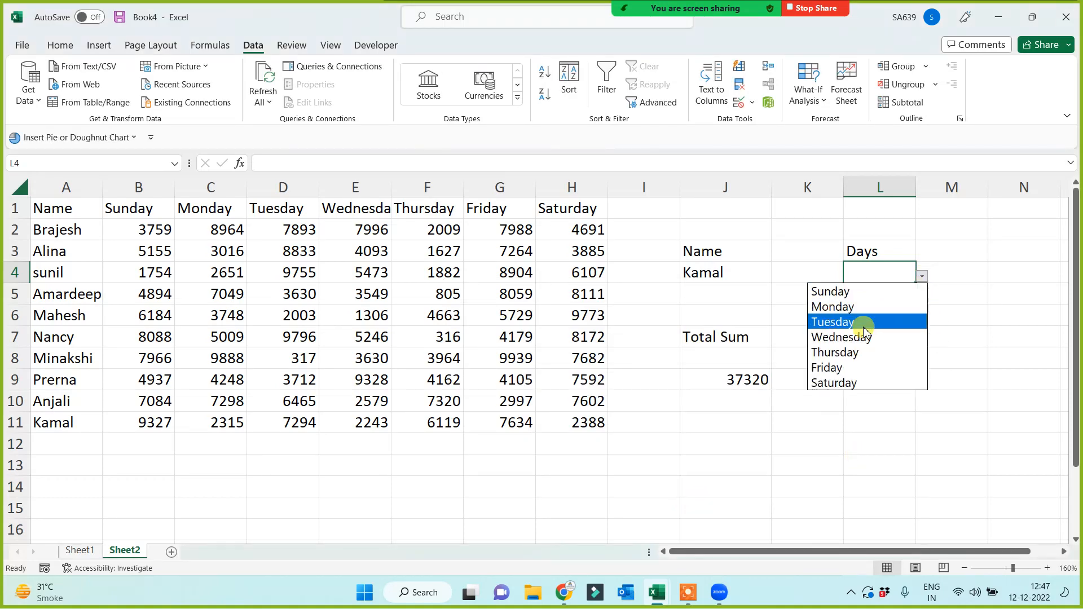
{"action": "left_click", "coordinate": [864, 326]}
{"action": "left_click", "coordinate": [862, 376]}
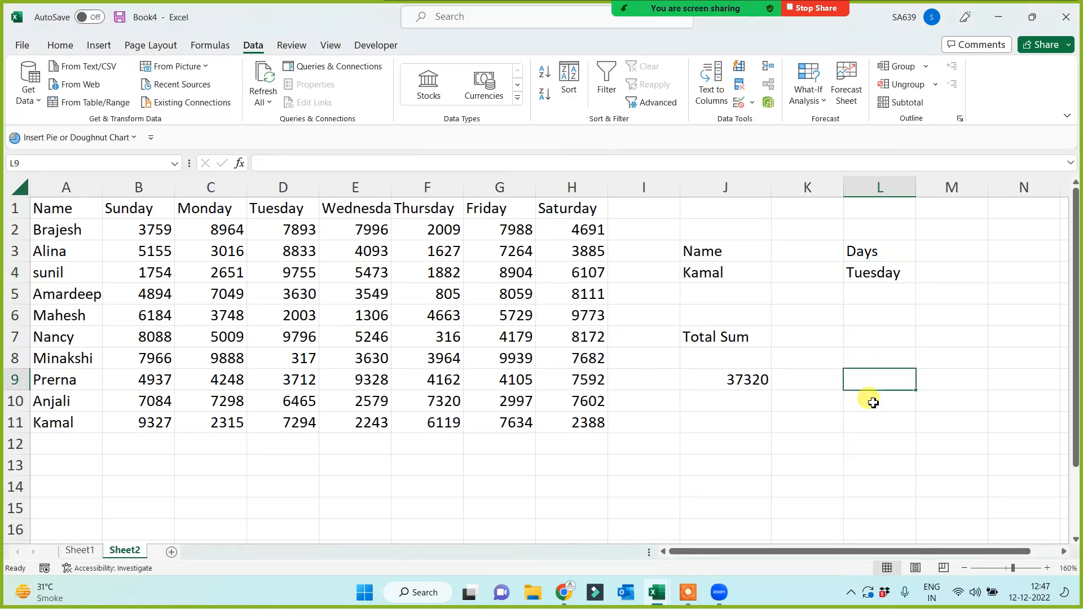
{"action": "type", "text": "="}
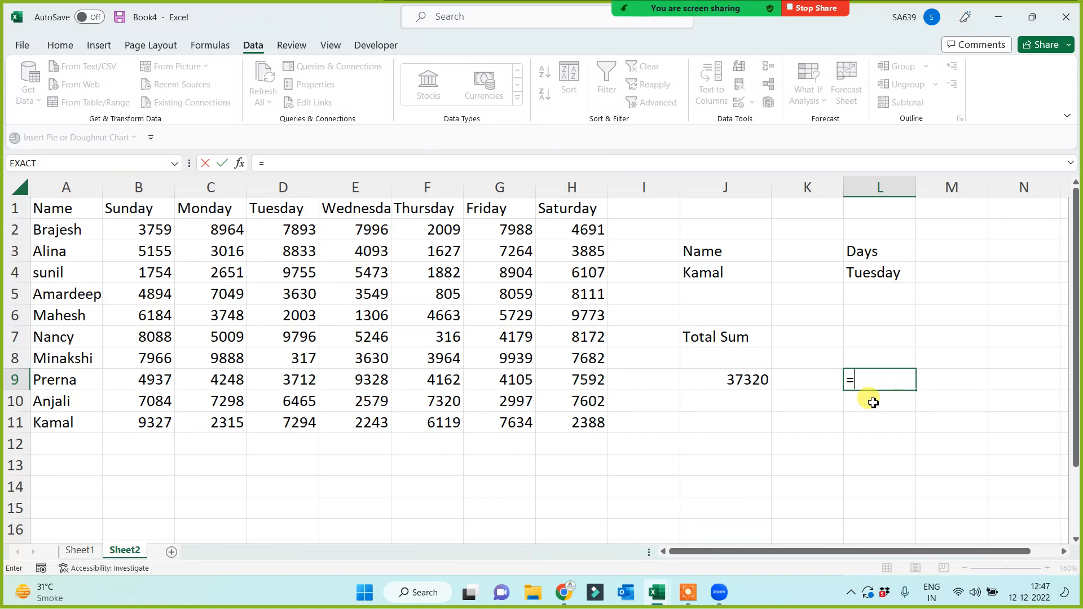
{"action": "type", "text": "sum("}
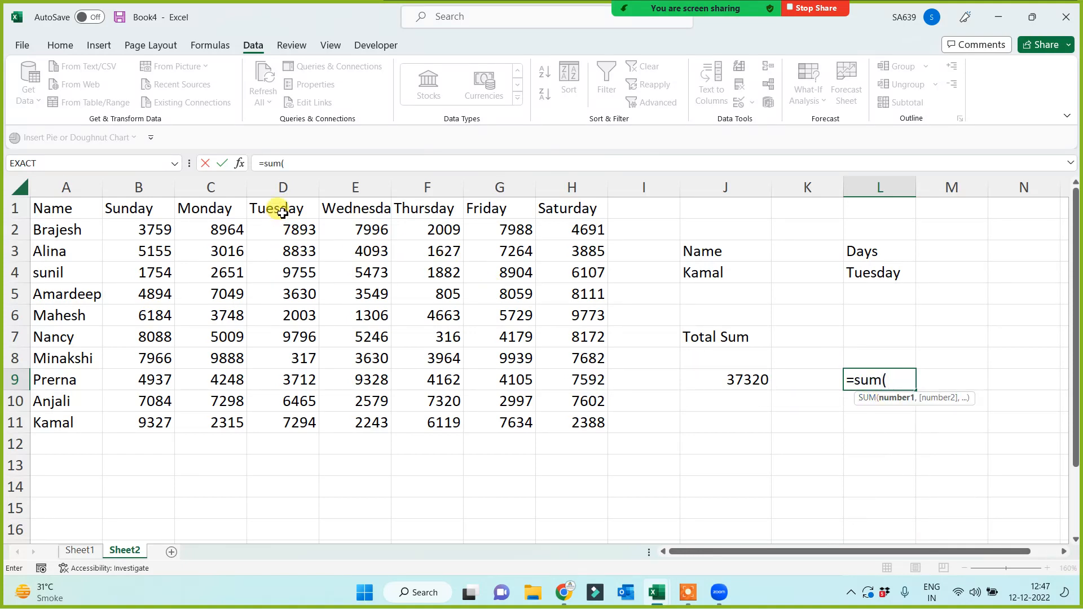
{"action": "left_click_drag", "start_coordinate": [278, 208], "coordinate": [276, 420]}
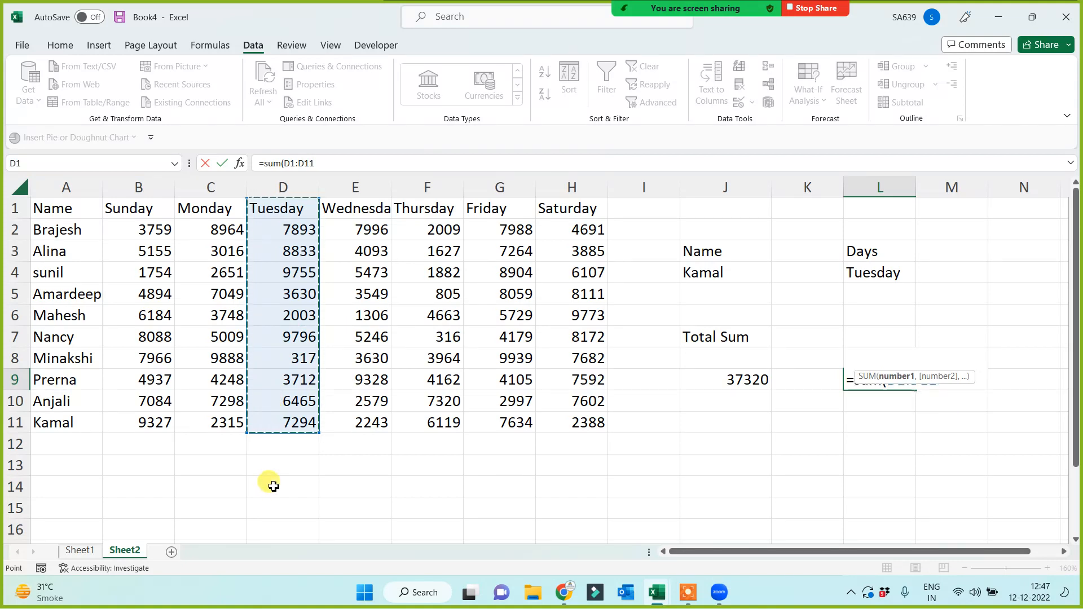
Replace the range with the Tuesday named range so L9 totals Tuesday.
{"action": "key", "text": "BackSpace"}
{"action": "key", "text": "BackSpace"}
{"action": "key", "text": "BackSpace"}
{"action": "key", "text": "BackSpace"}
{"action": "key", "text": "BackSpace"}
{"action": "key", "text": "BackSpace"}
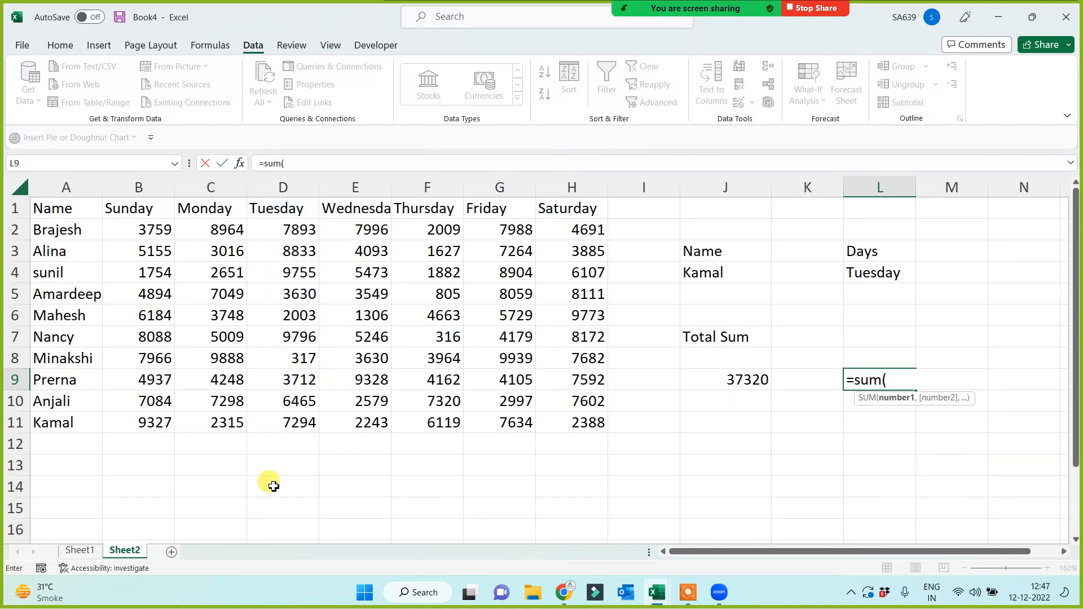
{"action": "type", "text": "tues"}
{"action": "key", "text": "Tab"}
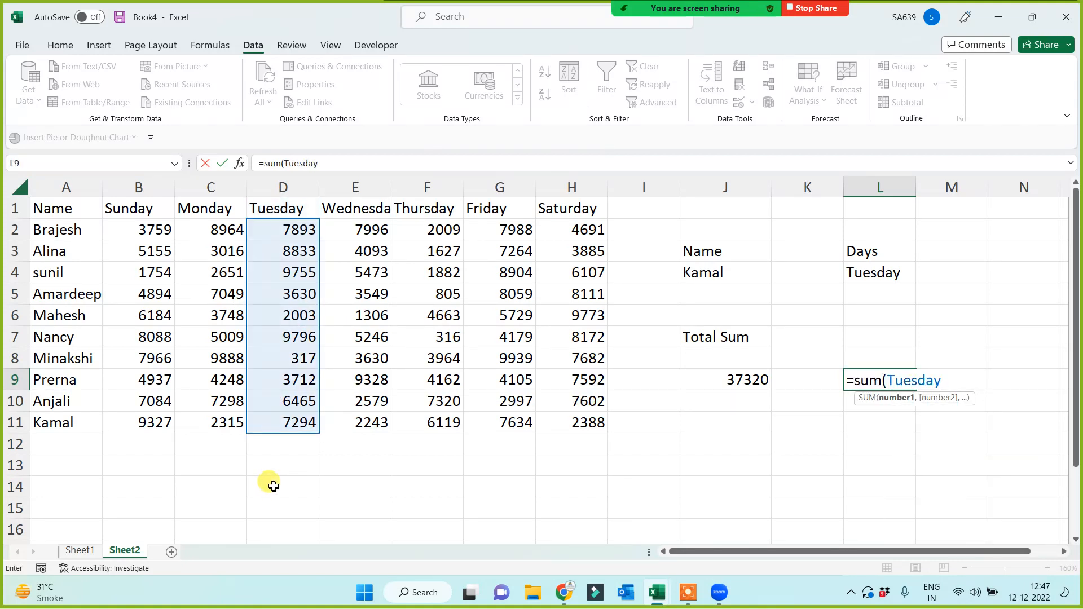
{"action": "type", "text": ")"}
{"action": "key", "text": "Return"}
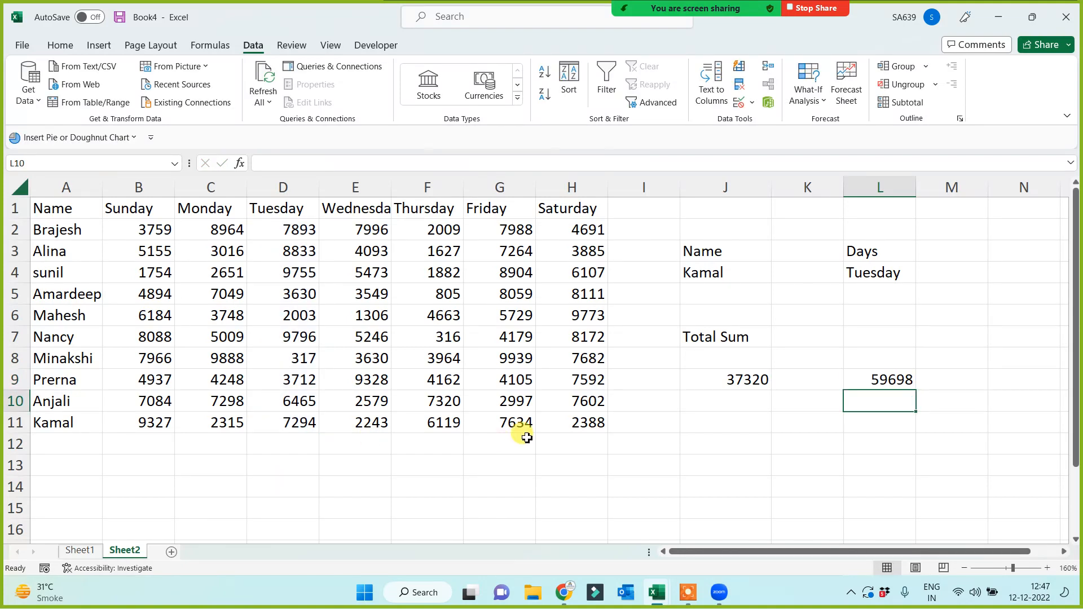
Switch L4 to Monday and enter =SUM(L4) in L9, which returns 0.
{"action": "left_click", "coordinate": [852, 277]}
{"action": "left_click", "coordinate": [923, 276]}
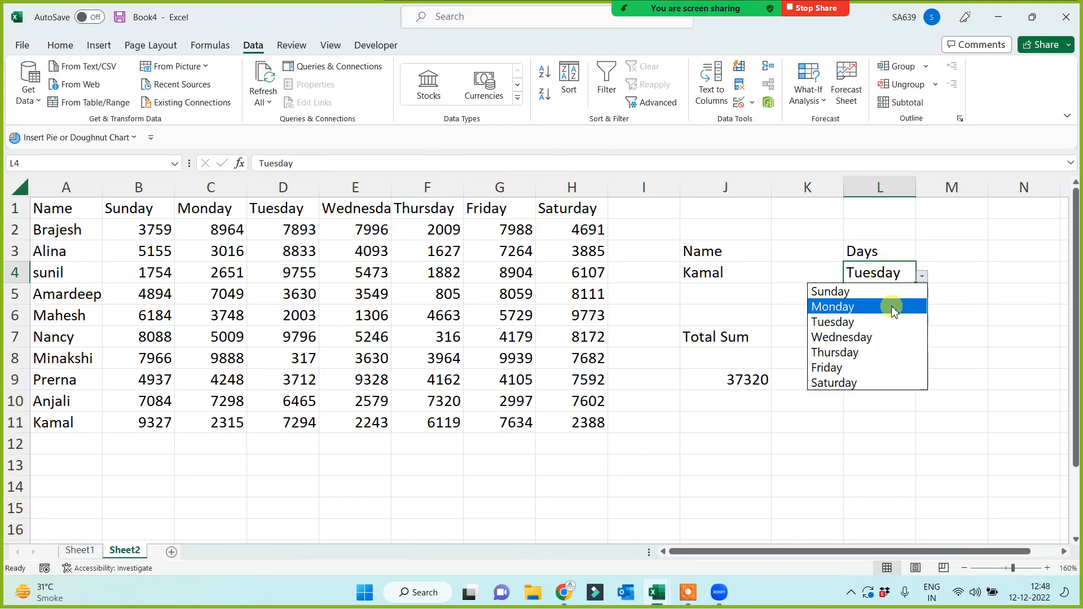
{"action": "left_click", "coordinate": [889, 306]}
{"action": "left_click", "coordinate": [889, 379]}
{"action": "type", "text": "=sum("}
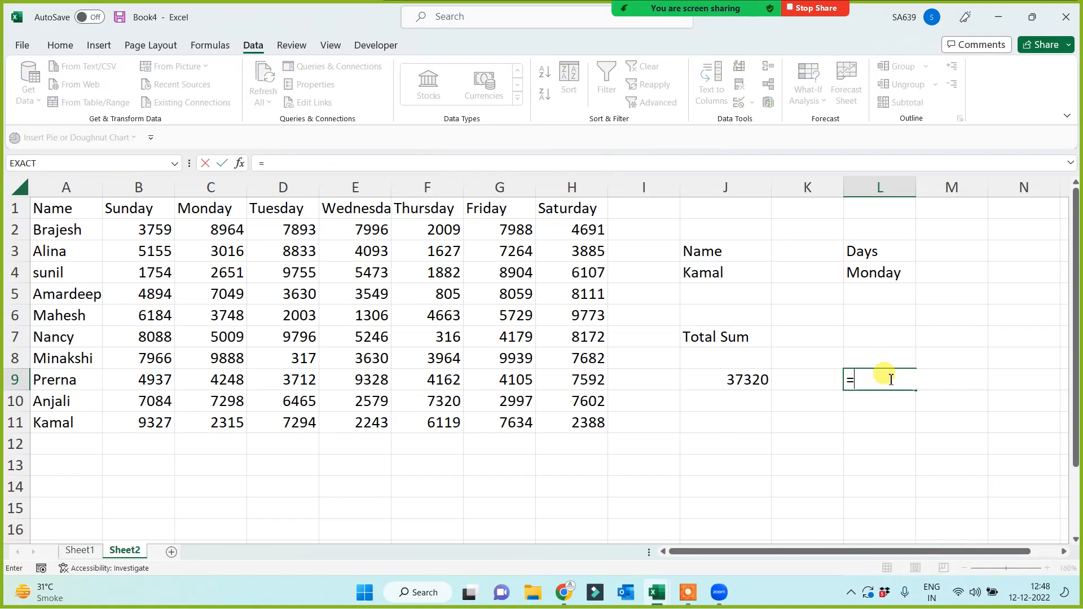
{"action": "left_click", "coordinate": [890, 255]}
{"action": "left_click", "coordinate": [896, 275]}
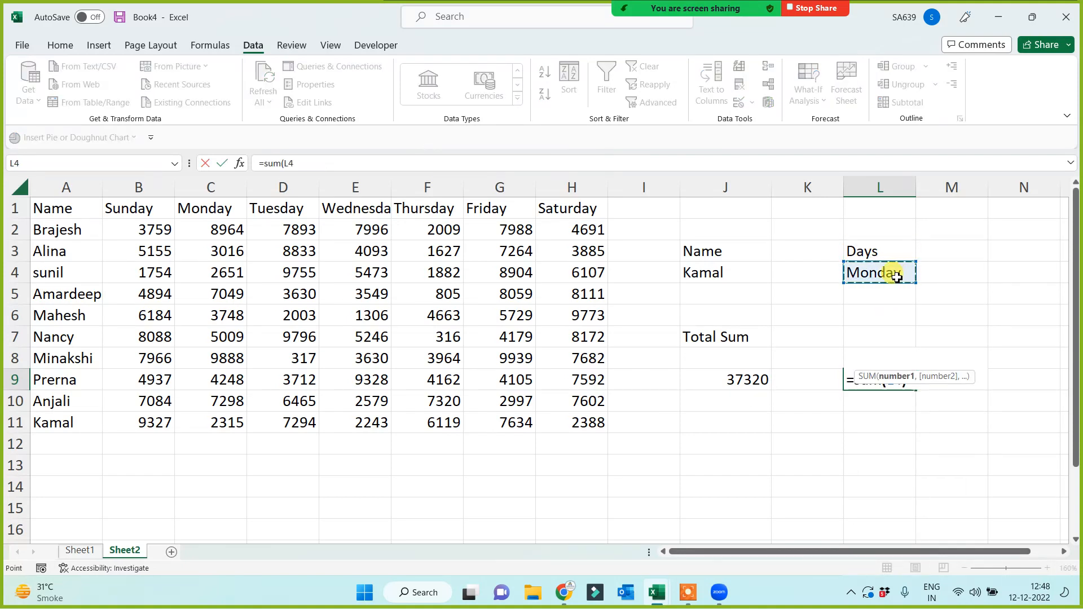
{"action": "key", "text": "Return"}
Enter =SUM(INDIRECT(L4)) in L9 so it totals Monday's column, 54186.
{"action": "left_click", "coordinate": [885, 381]}
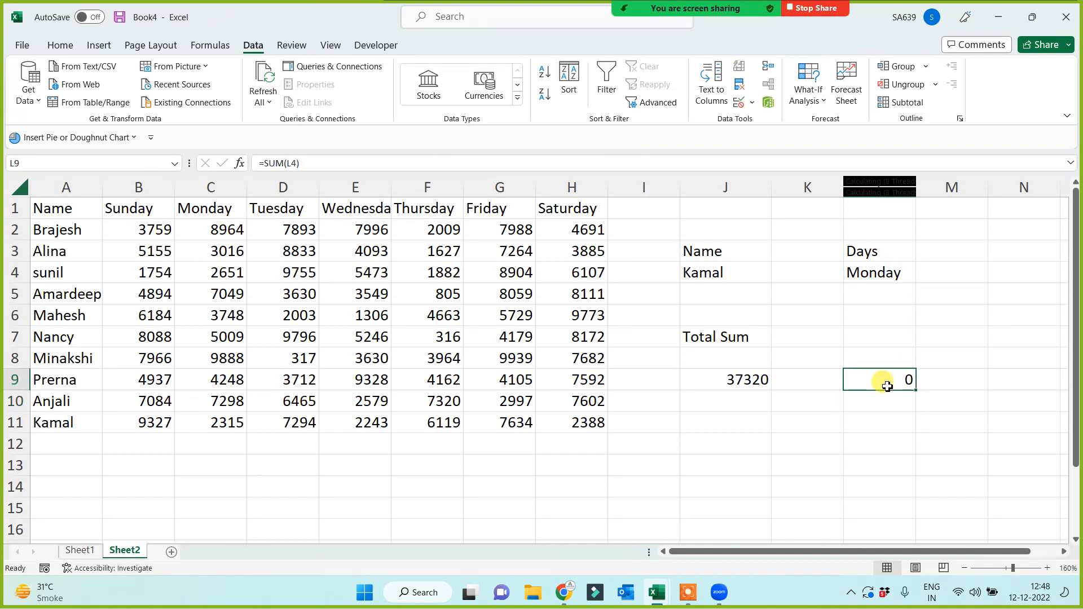
{"action": "type", "text": "=sum("}
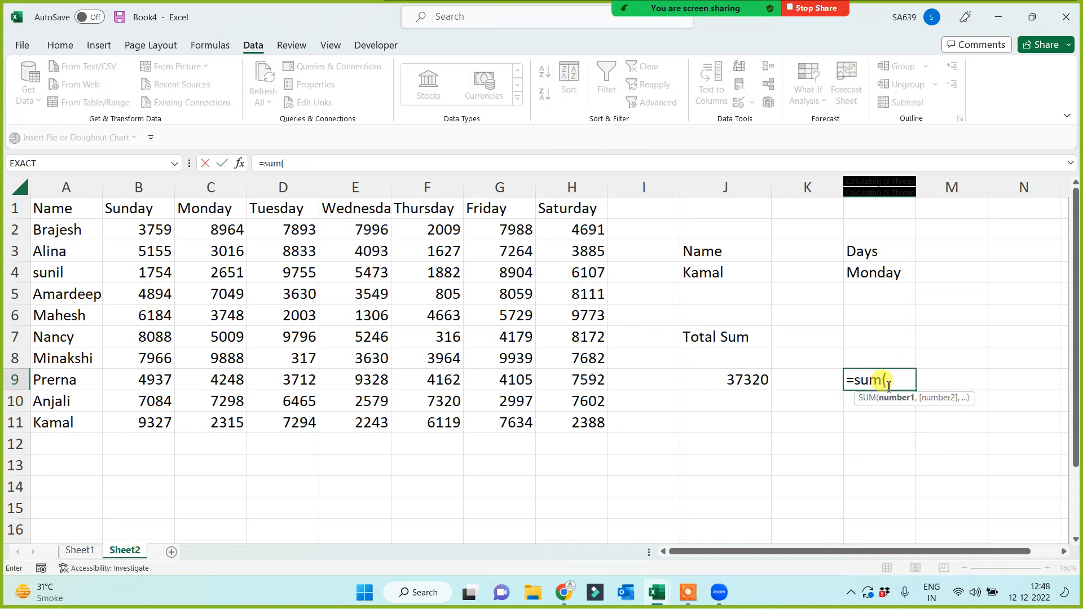
{"action": "type", "text": "ind"}
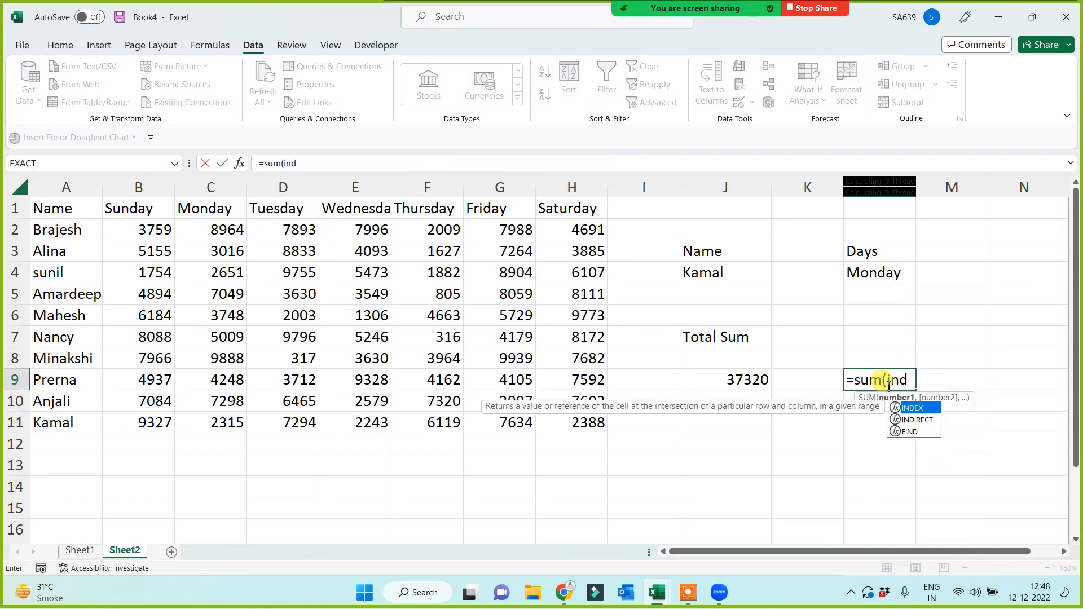
{"action": "key", "text": "Down"}
{"action": "key", "text": "Tab"}
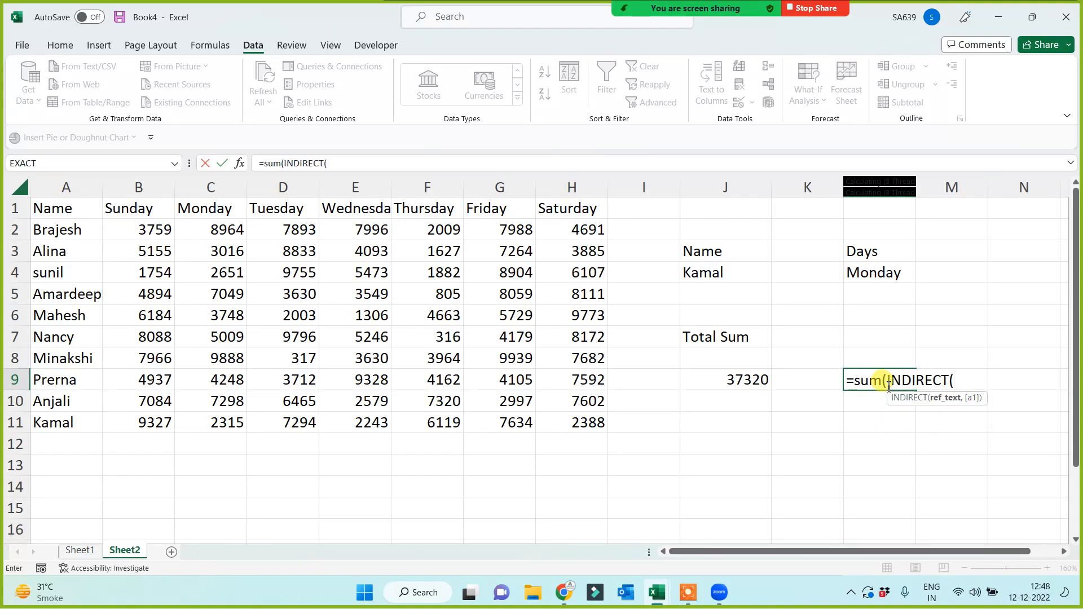
{"action": "left_click", "coordinate": [875, 275]}
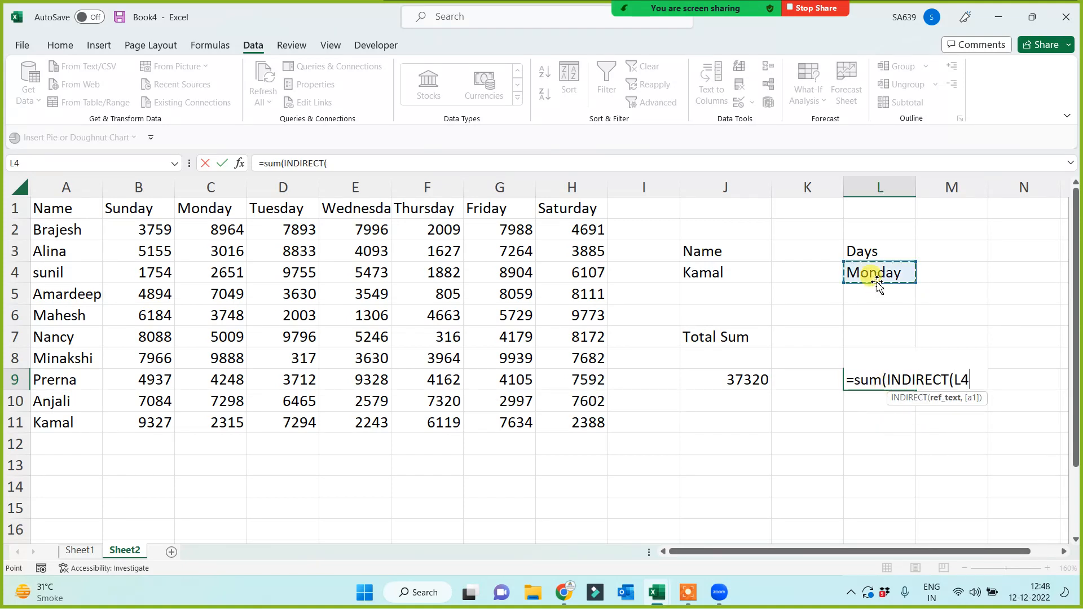
{"action": "type", "text": "))"}
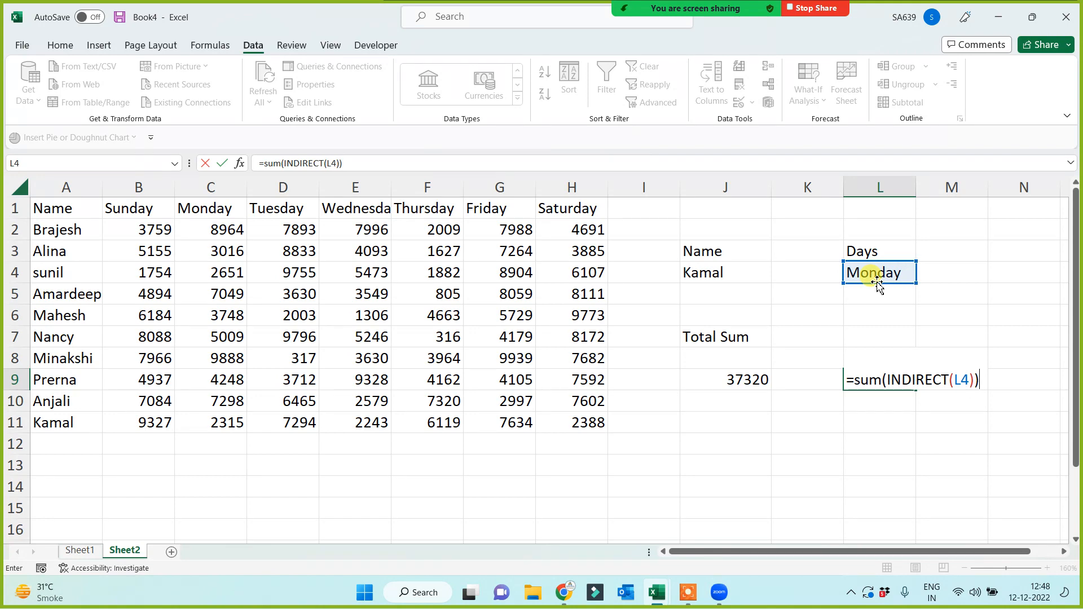
{"action": "key", "text": "Return"}
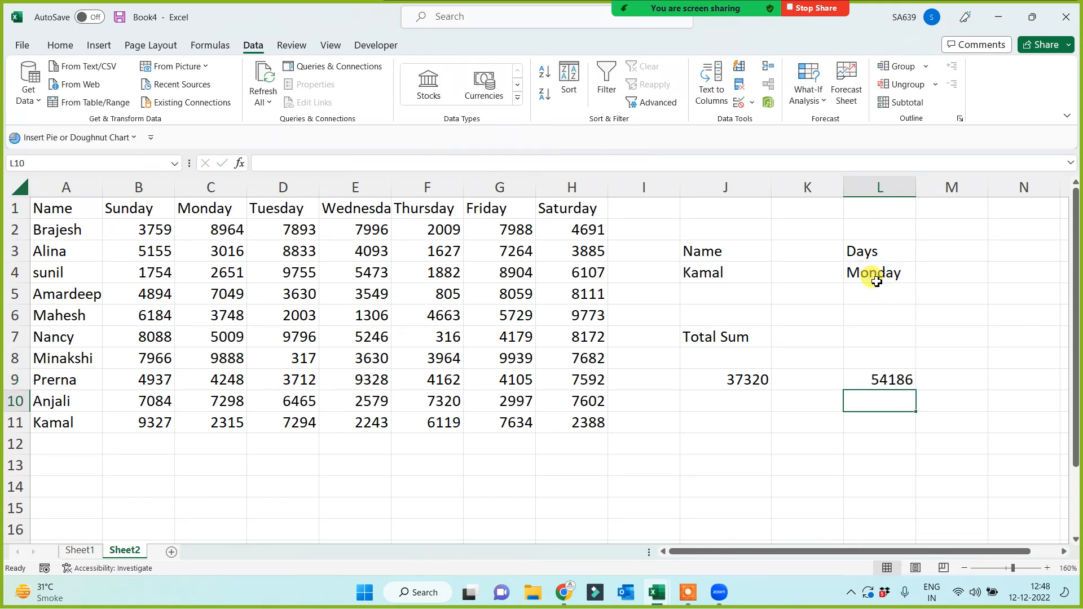
Switch L4 to Thursday then Saturday (66003) and J4 to Anjali (41345), reviewing J9's formula.
{"action": "left_click", "coordinate": [876, 277]}
{"action": "left_click", "coordinate": [921, 275]}
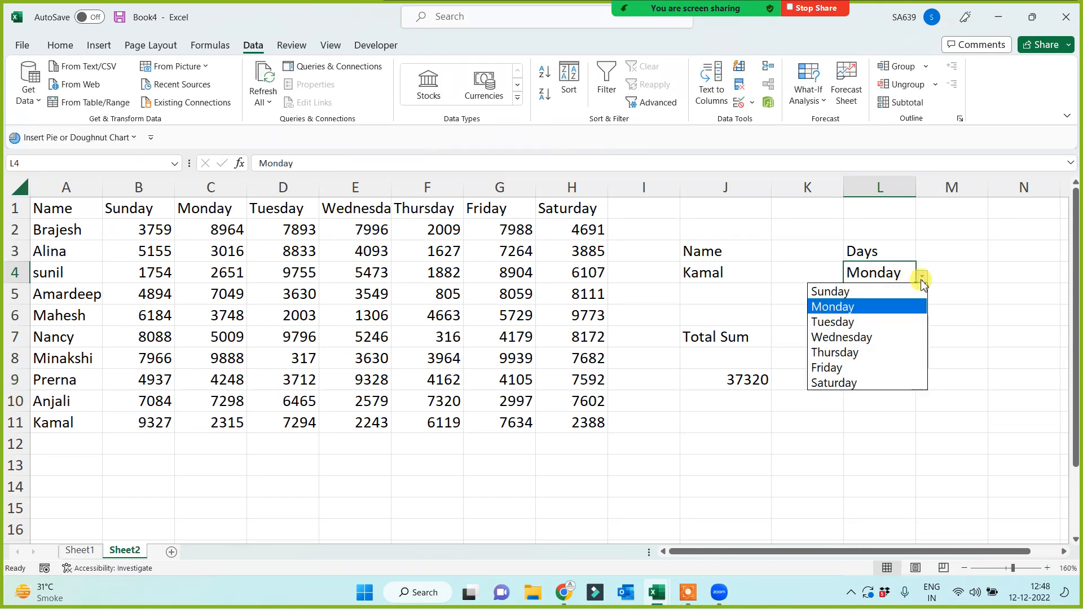
{"action": "left_click", "coordinate": [834, 352]}
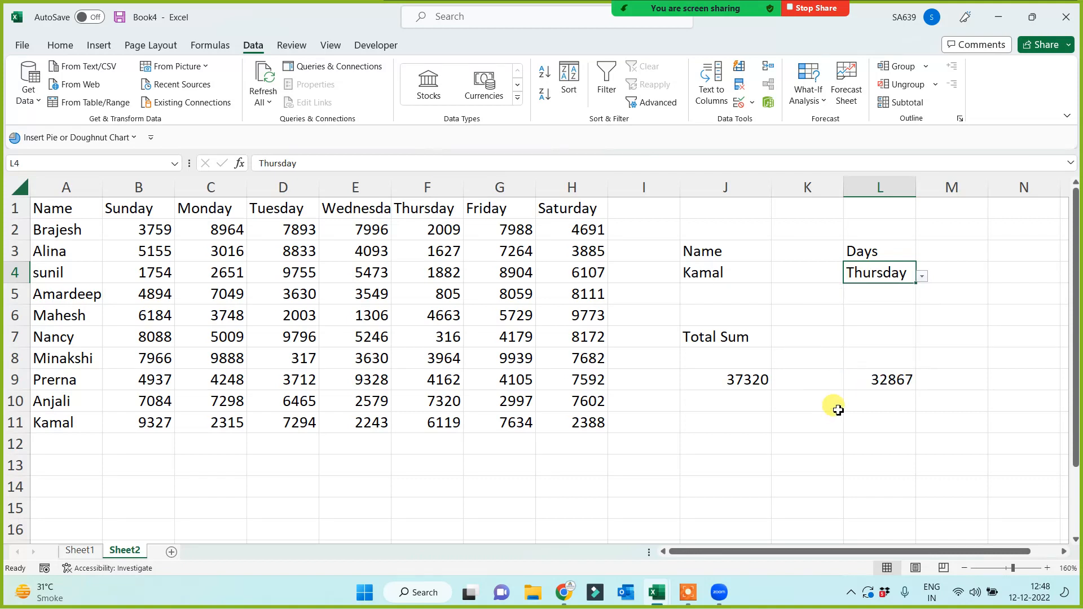
{"action": "left_click", "coordinate": [921, 276]}
{"action": "left_click", "coordinate": [846, 382]}
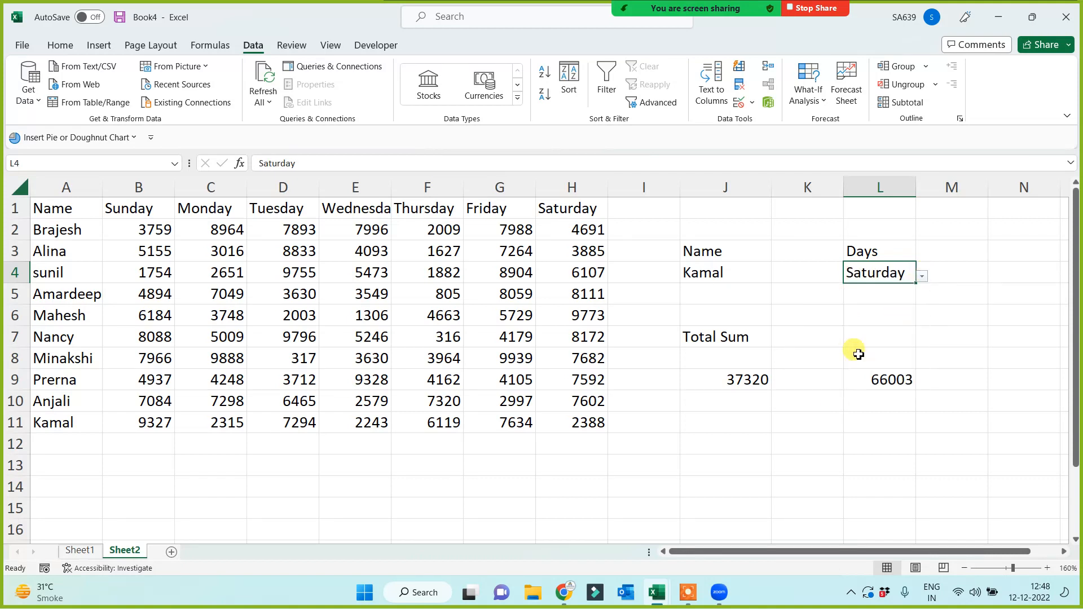
{"action": "left_click", "coordinate": [753, 277]}
{"action": "left_click", "coordinate": [777, 276]}
{"action": "left_click", "coordinate": [696, 380]}
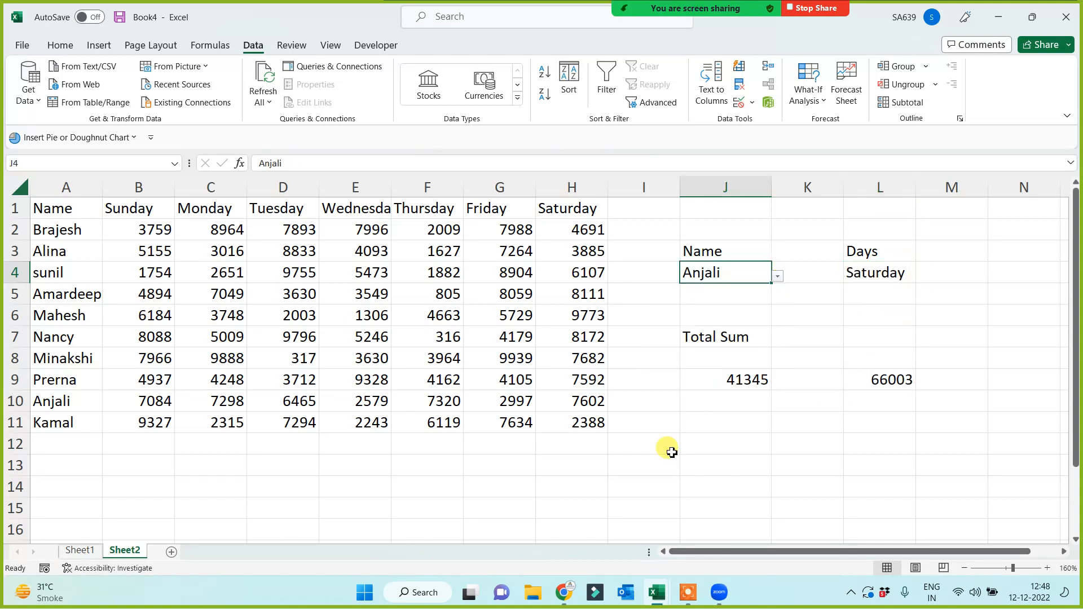
{"action": "left_click", "coordinate": [662, 462]}
{"action": "left_click", "coordinate": [732, 379]}
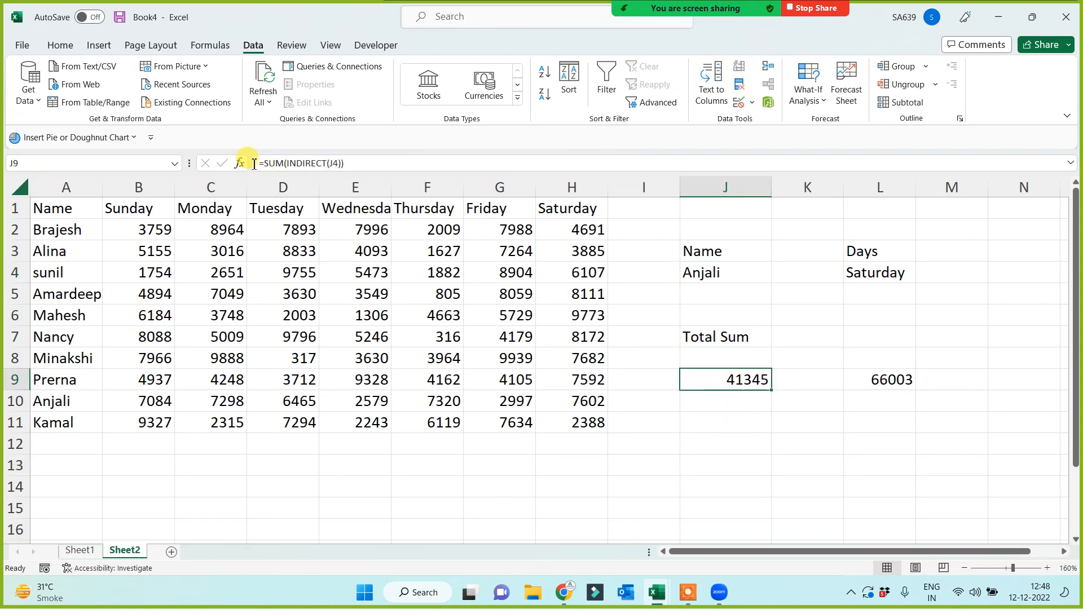
{"action": "left_click", "coordinate": [712, 443]}
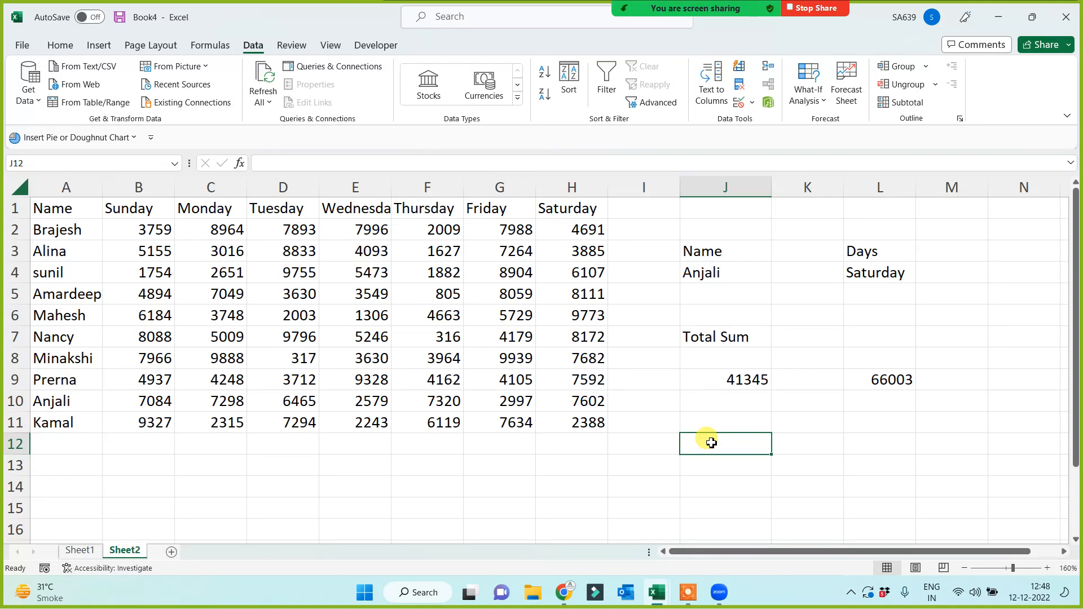
Type notes 'name manager', 'data valid', 'indirect' and 'other funts' down J12:J15.
{"action": "type", "text": "name manager"}
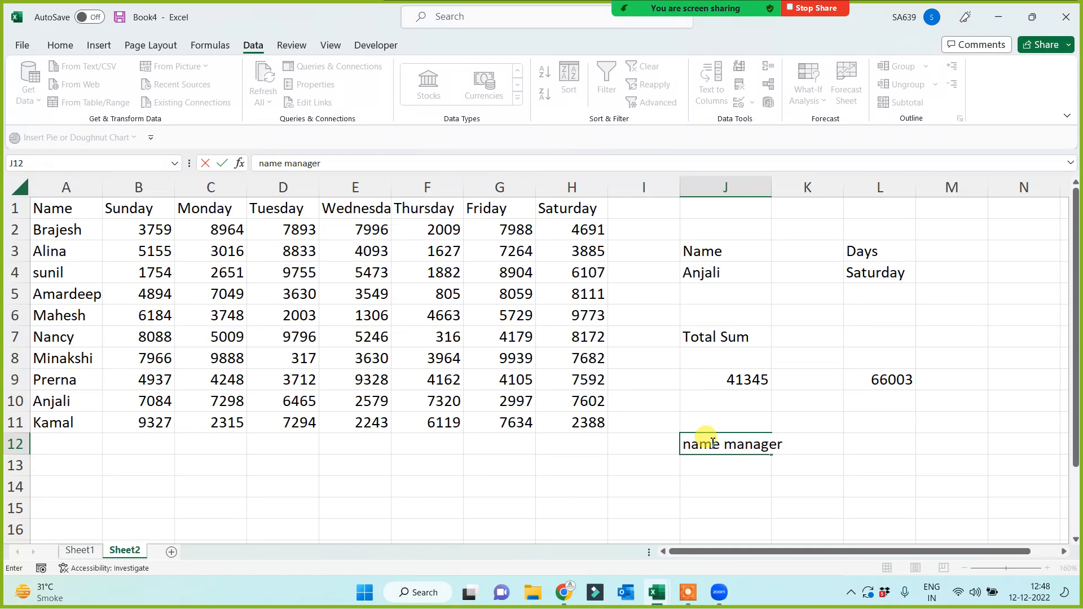
{"action": "key", "text": "Return"}
{"action": "type", "text": "da"}
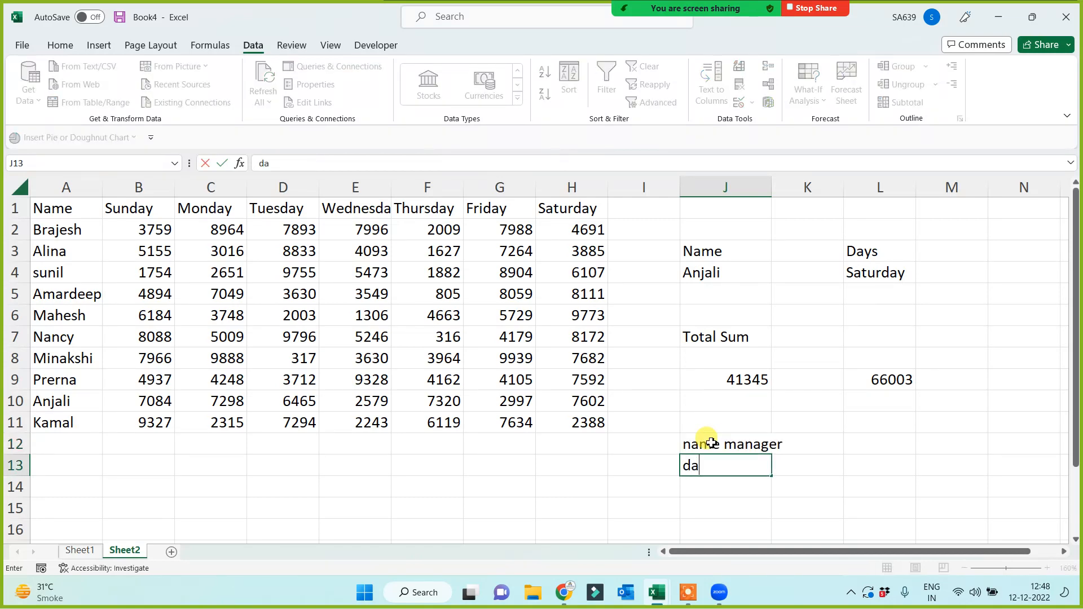
{"action": "type", "text": "ta valid"}
{"action": "key", "text": "Return"}
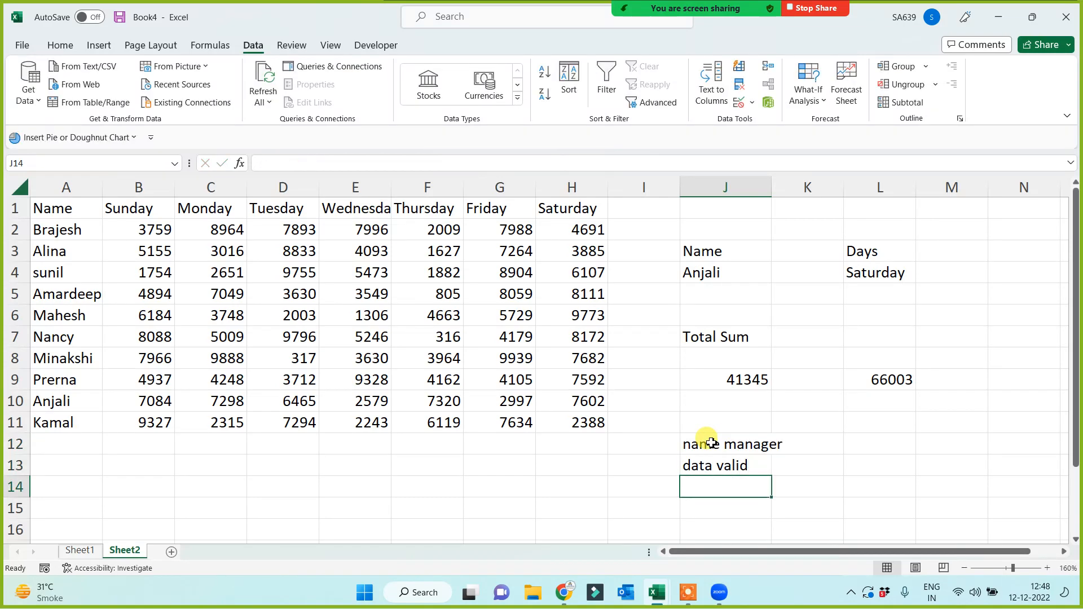
{"action": "type", "text": "indire"}
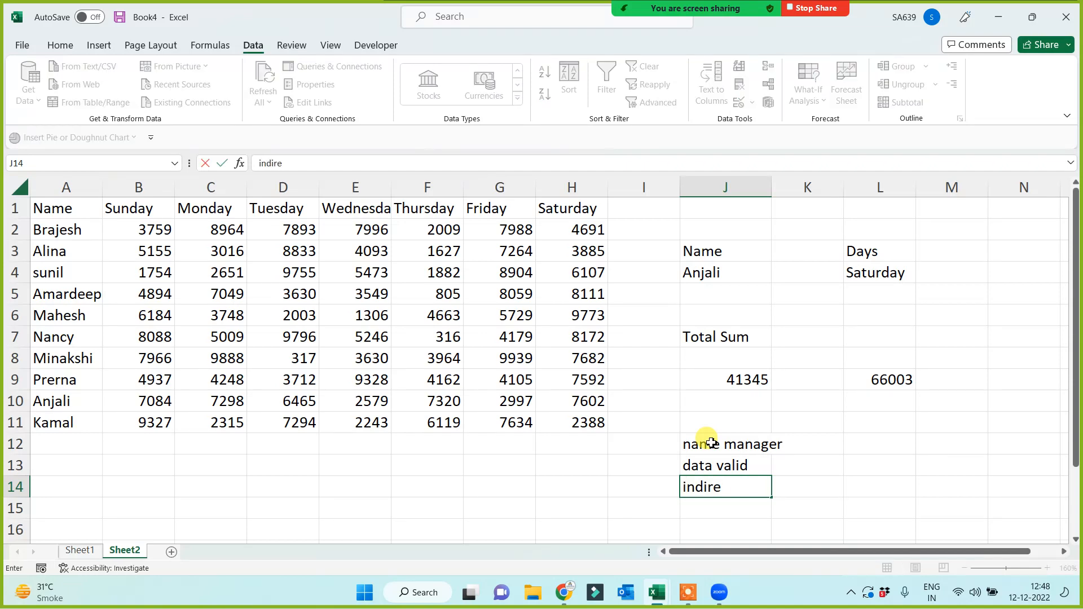
{"action": "type", "text": "ct"}
{"action": "key", "text": "Return"}
{"action": "type", "text": "other funts"}
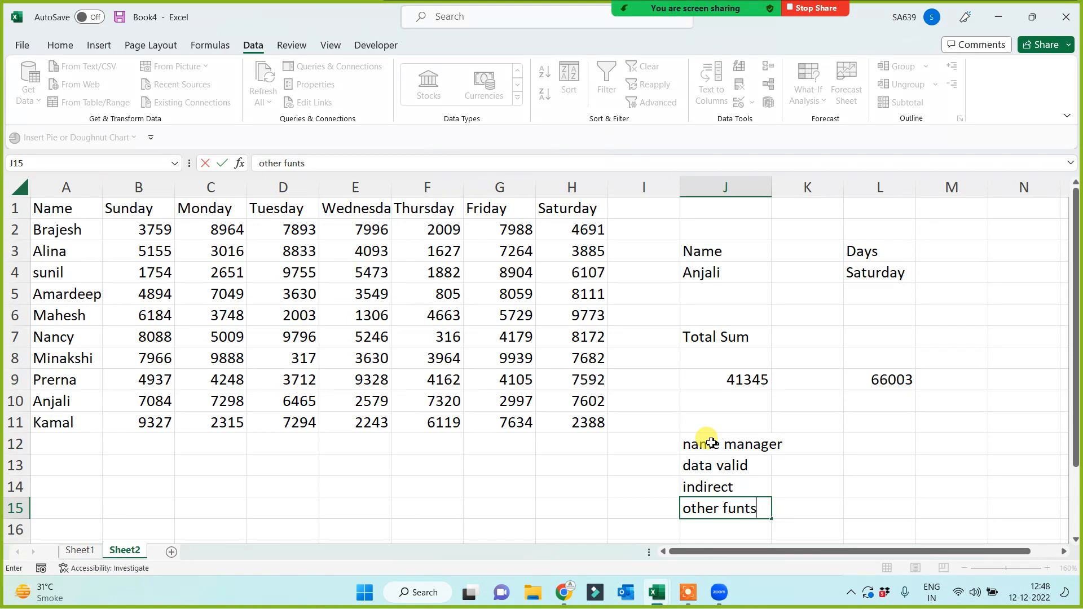
{"action": "key", "text": "Return"}
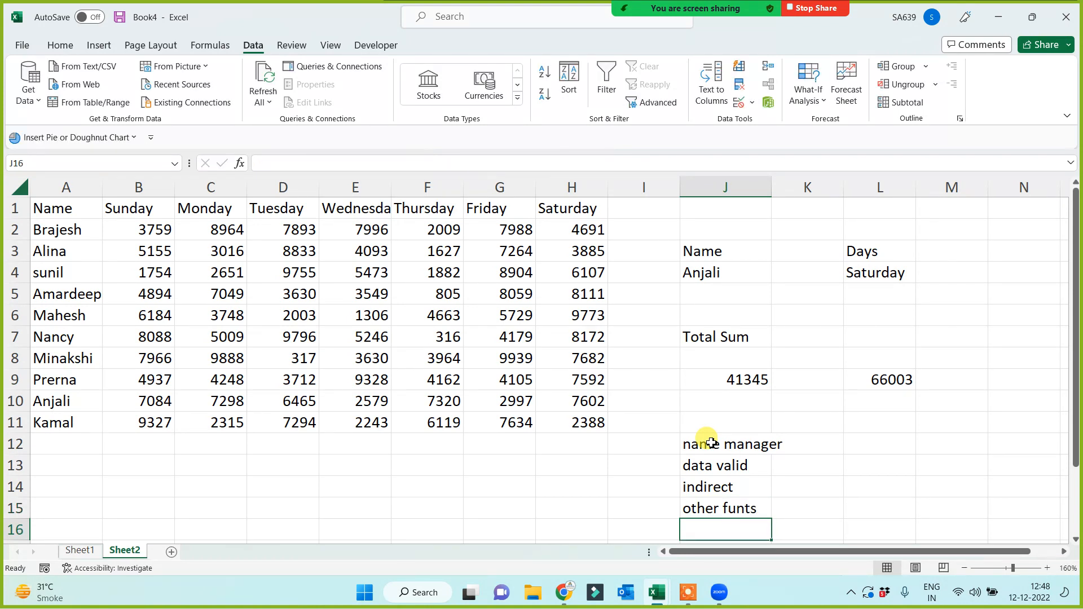
Set L4 to Wednesday so L9 totals 45443.
{"action": "left_click_drag", "start_coordinate": [732, 248], "coordinate": [943, 416]}
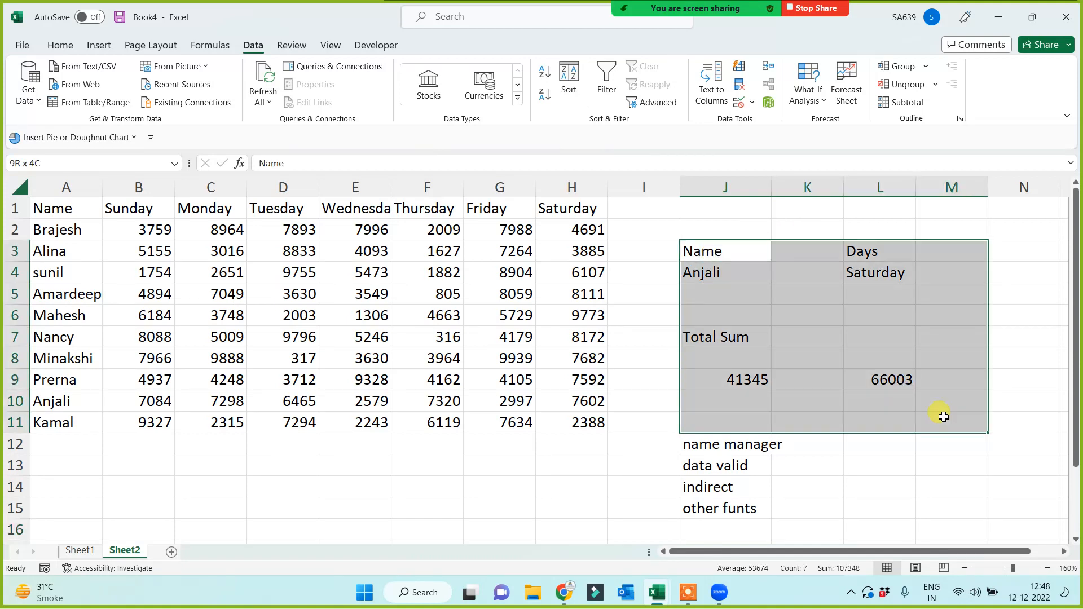
{"action": "left_click", "coordinate": [566, 450]}
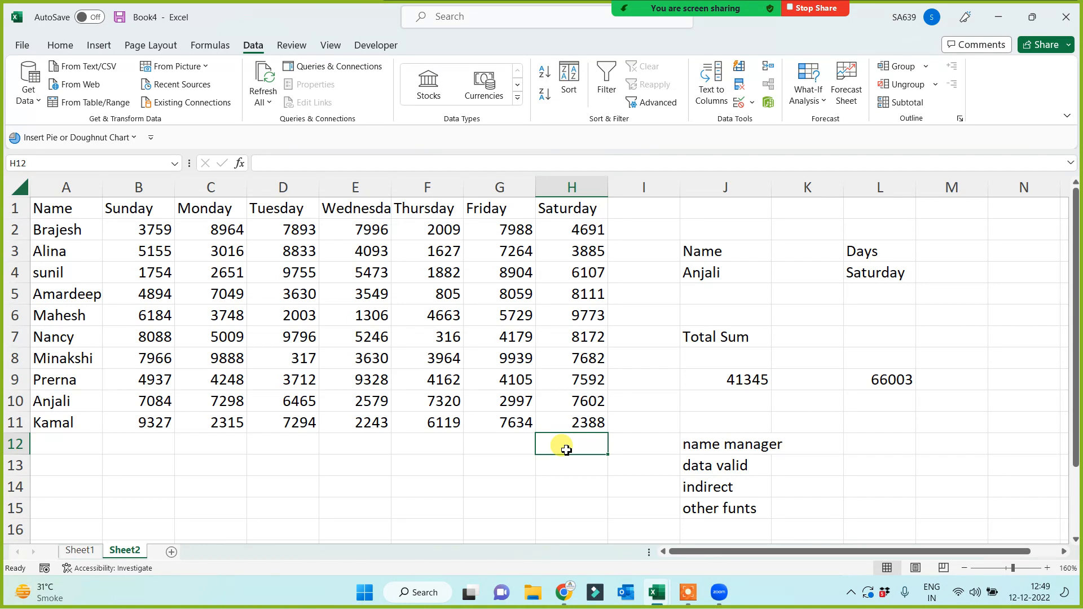
{"action": "left_click", "coordinate": [872, 276]}
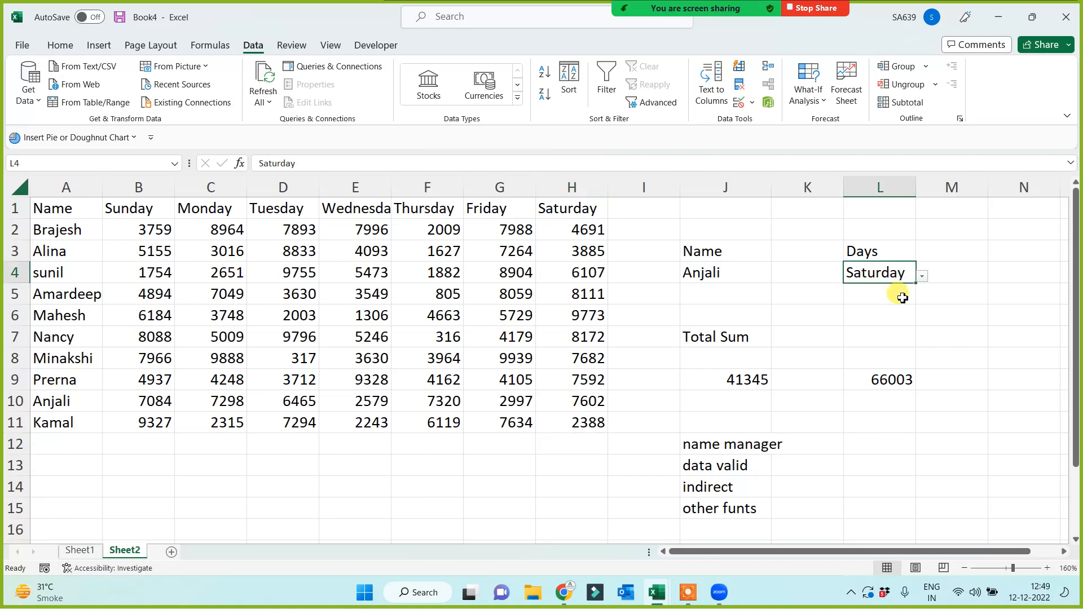
{"action": "left_click", "coordinate": [921, 276]}
{"action": "left_click", "coordinate": [849, 337]}
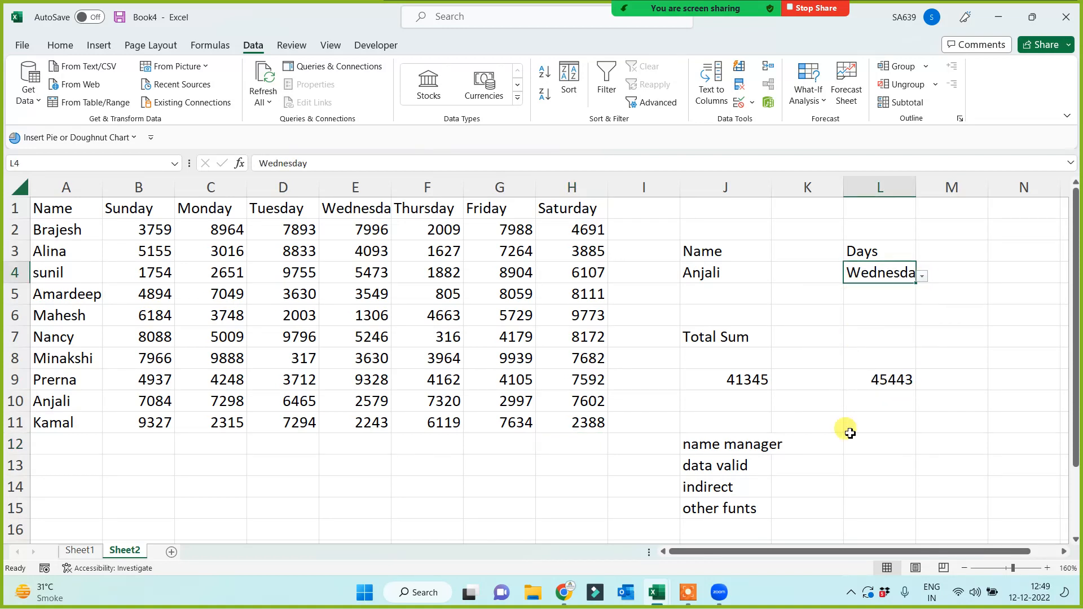
{"action": "left_click", "coordinate": [847, 457]}
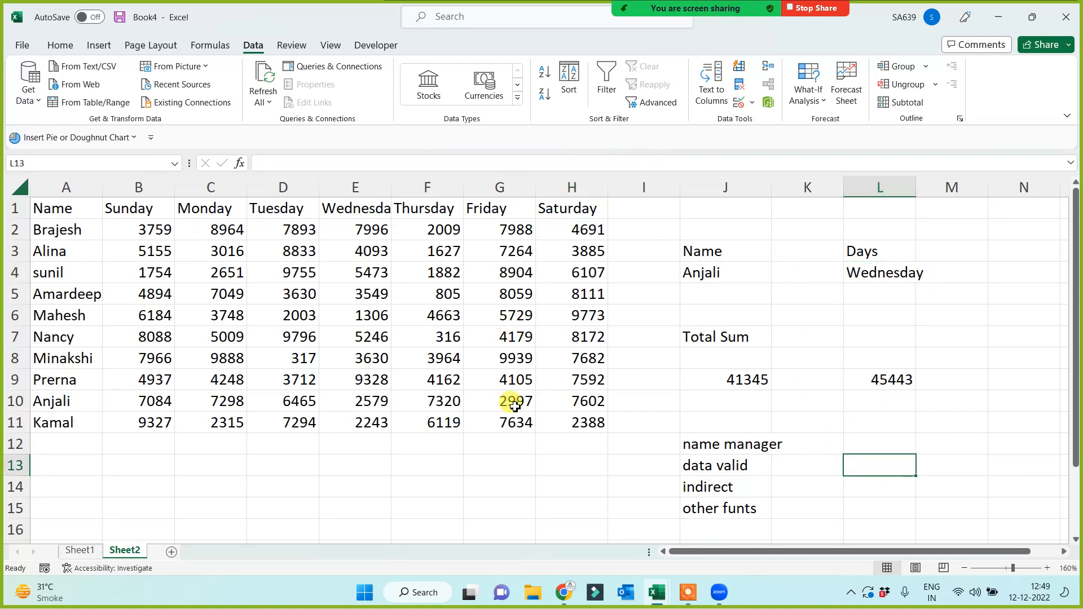
{"action": "left_click_drag", "start_coordinate": [712, 274], "coordinate": [902, 443]}
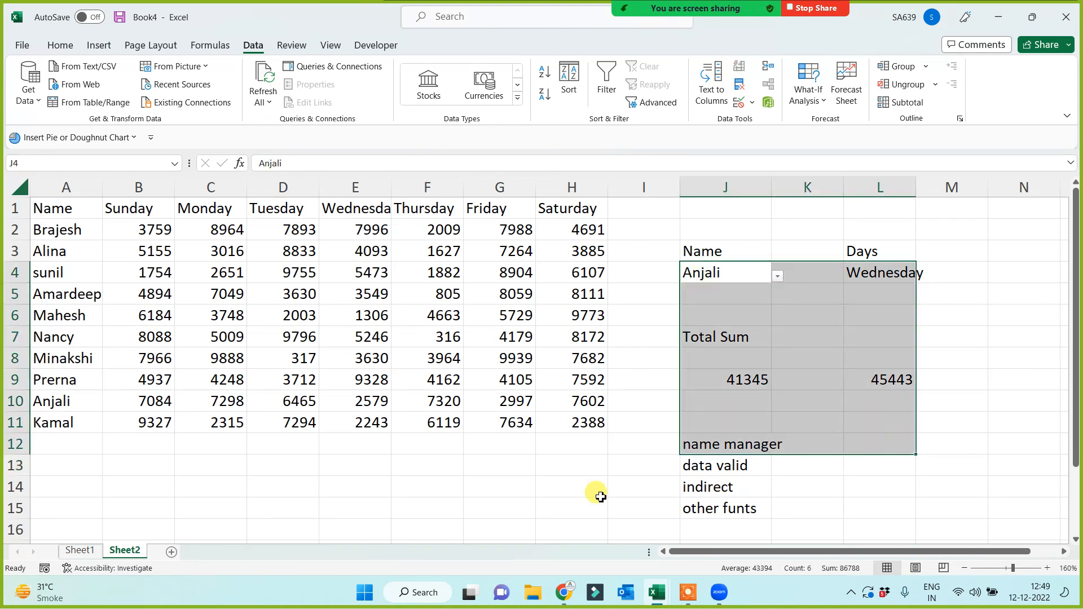
{"action": "left_click", "coordinate": [576, 496]}
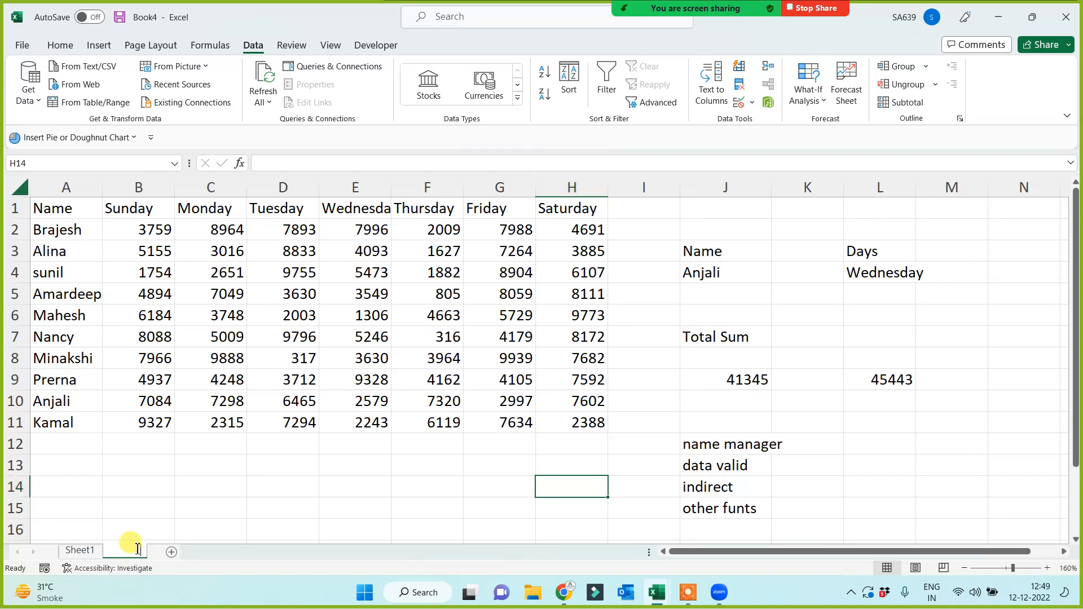
Rename Sheet2 to 'indirect' and switch to Sheet1.
{"action": "double_click", "coordinate": [124, 550]}
{"action": "type", "text": "indrect"}
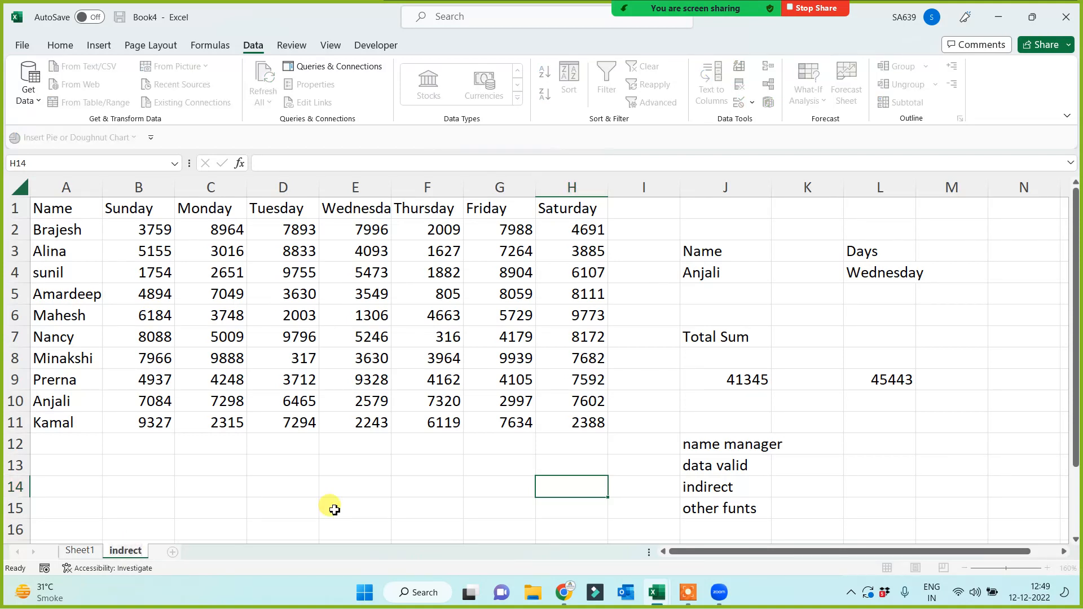
{"action": "left_click", "coordinate": [225, 476]}
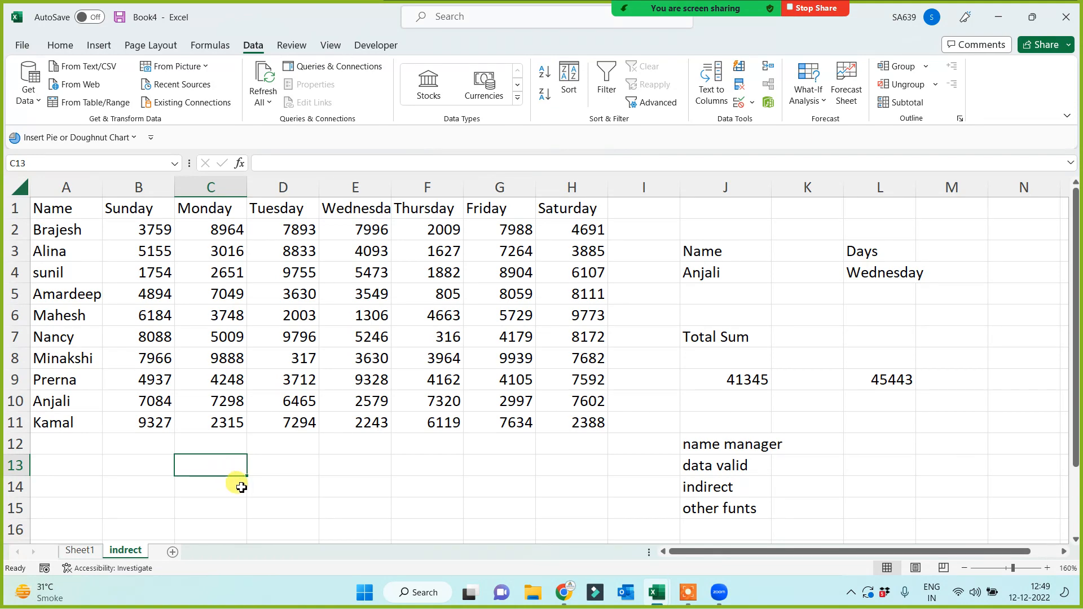
{"action": "left_click", "coordinate": [80, 550]}
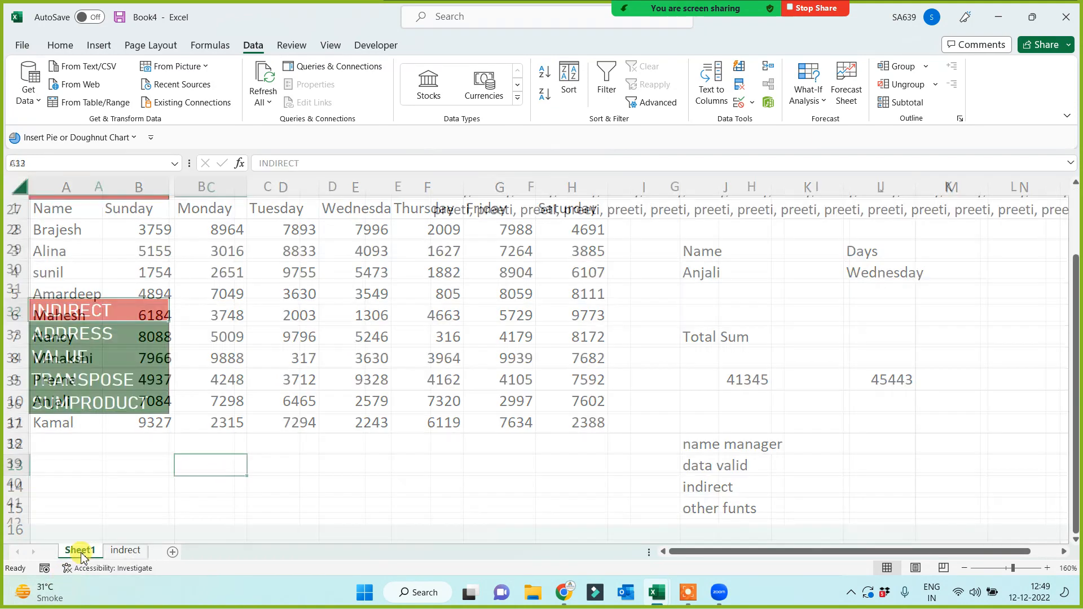
Fill the ADDRESS label in A33 and cell E32 with red.
{"action": "left_click", "coordinate": [145, 314]}
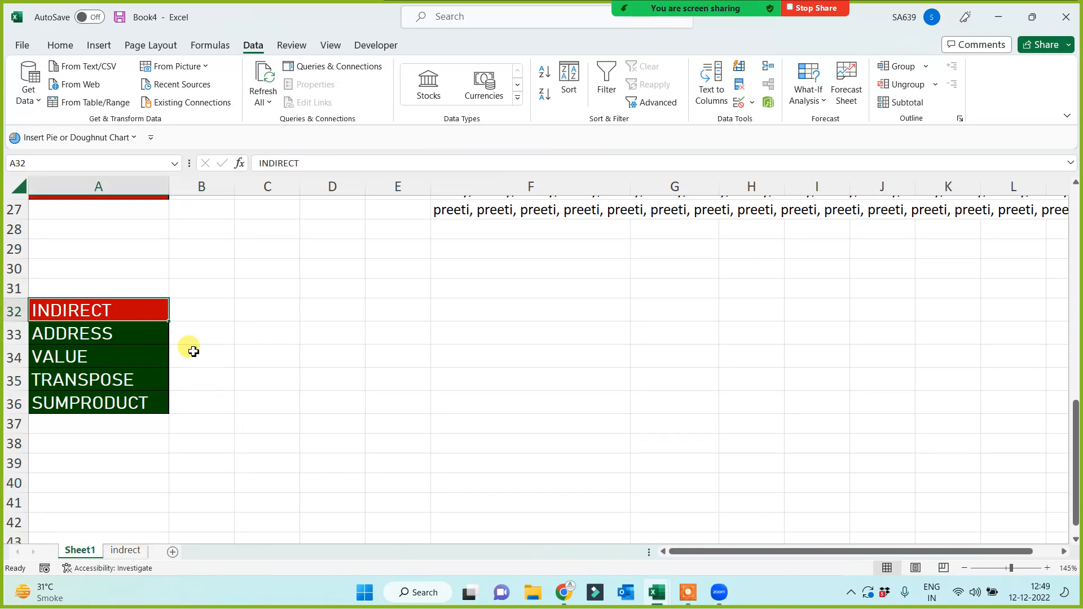
{"action": "scroll", "coordinate": [254, 361], "scroll_direction": "up", "scroll_amount": 1}
{"action": "left_click", "coordinate": [352, 395]}
{"action": "left_click", "coordinate": [398, 389]}
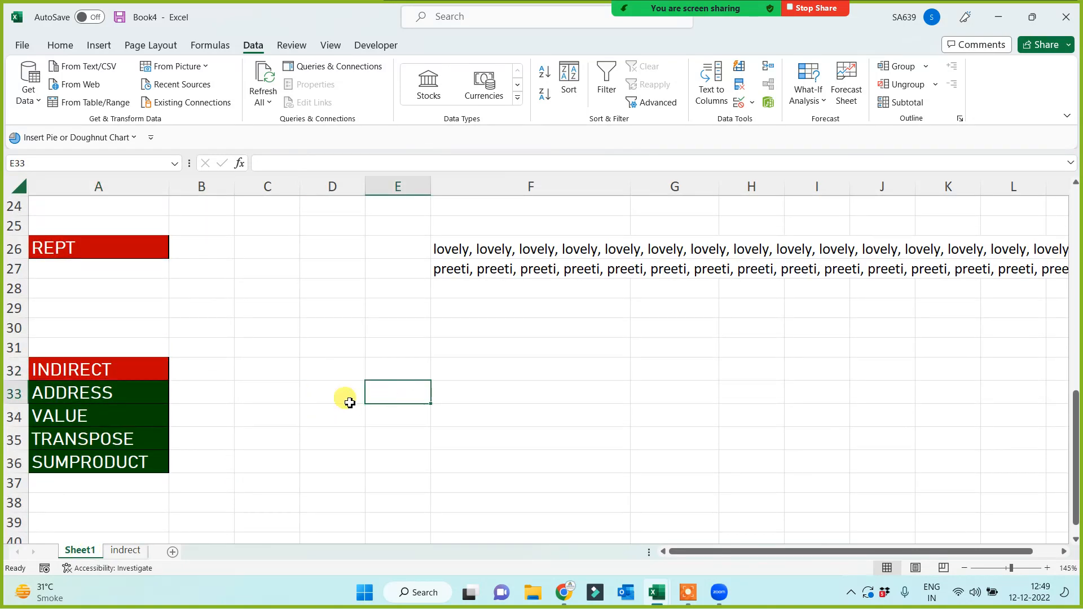
{"action": "left_click", "coordinate": [141, 392]}
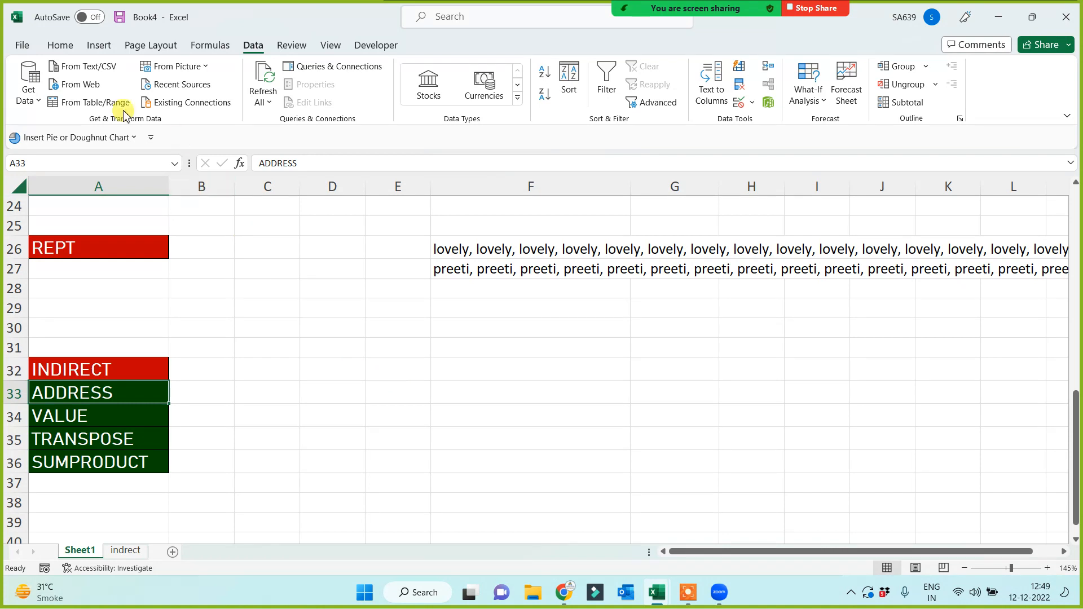
{"action": "left_click", "coordinate": [59, 46]}
{"action": "left_click", "coordinate": [227, 95]}
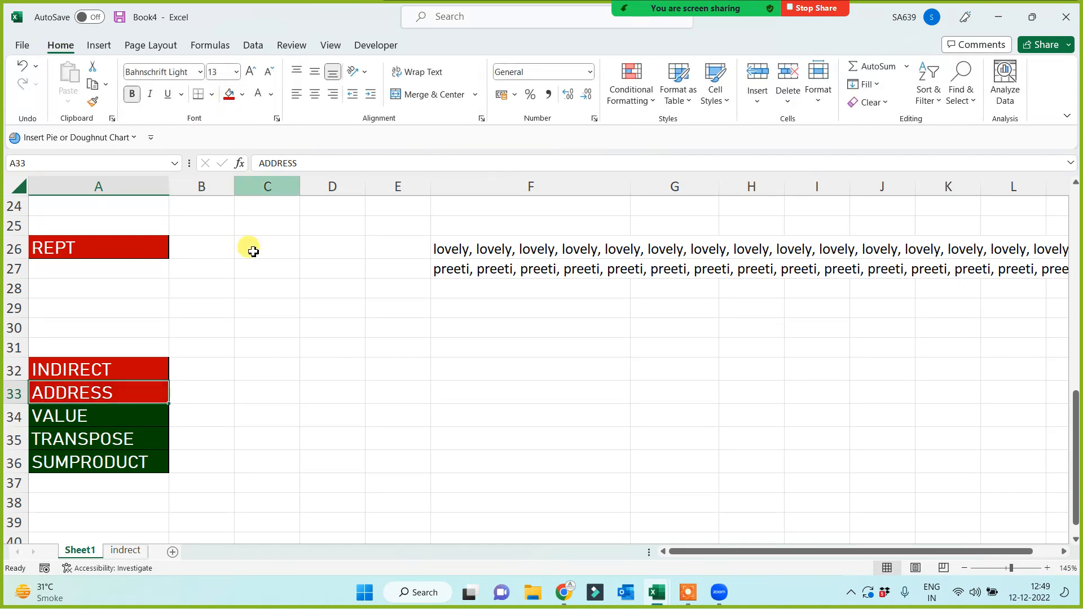
{"action": "left_click", "coordinate": [389, 438]}
{"action": "left_click", "coordinate": [376, 369]}
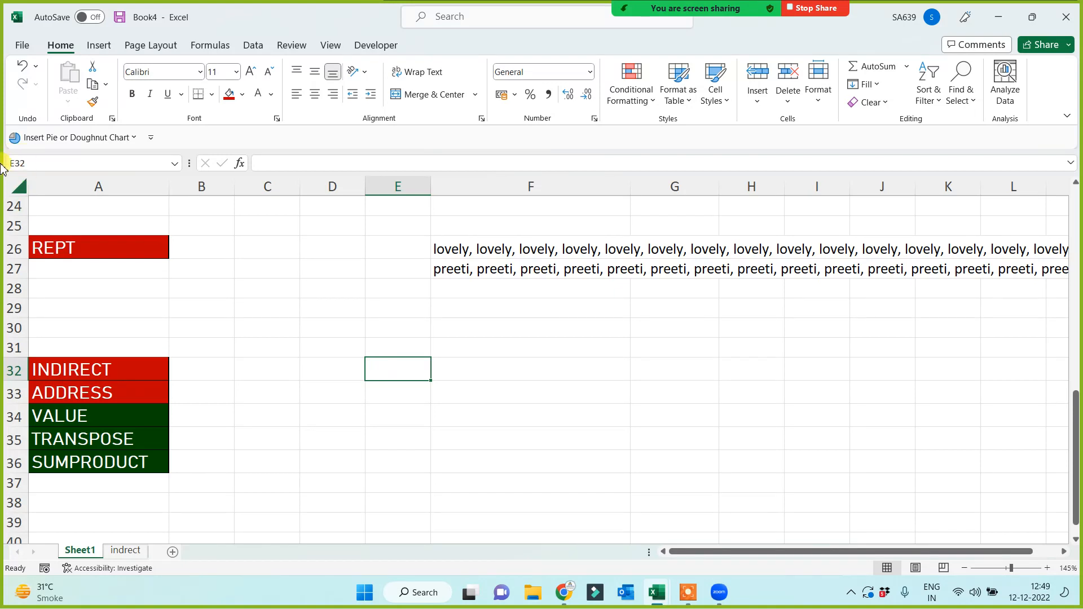
{"action": "left_click", "coordinate": [229, 93]}
{"action": "left_click", "coordinate": [393, 409]}
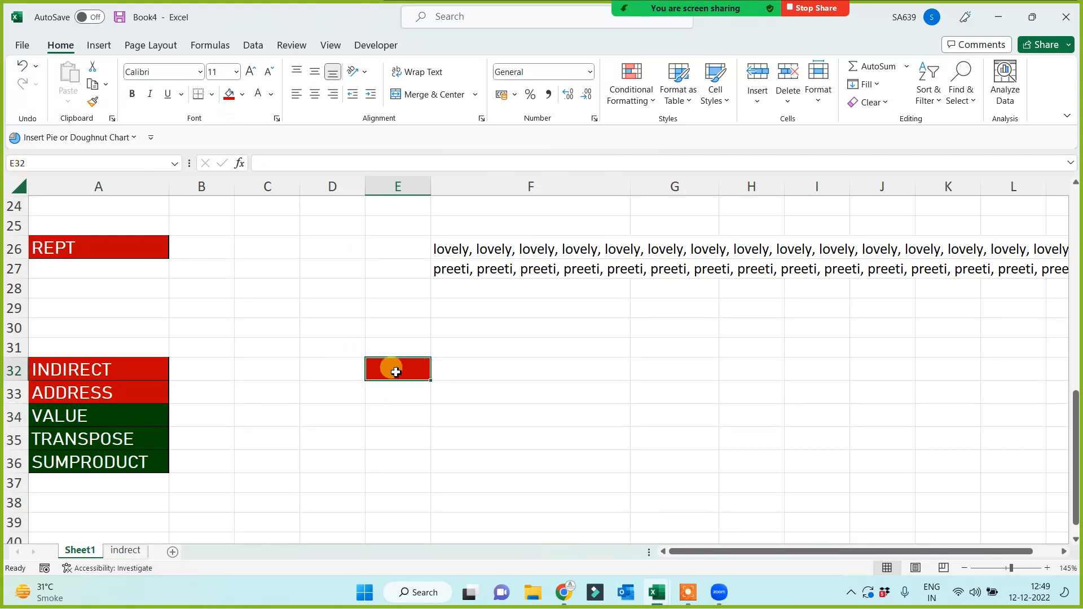
Start an ADDRESS( formula in F35 by typing =add and accepting the suggestion.
{"action": "left_click", "coordinate": [387, 435]}
{"action": "left_click", "coordinate": [523, 440]}
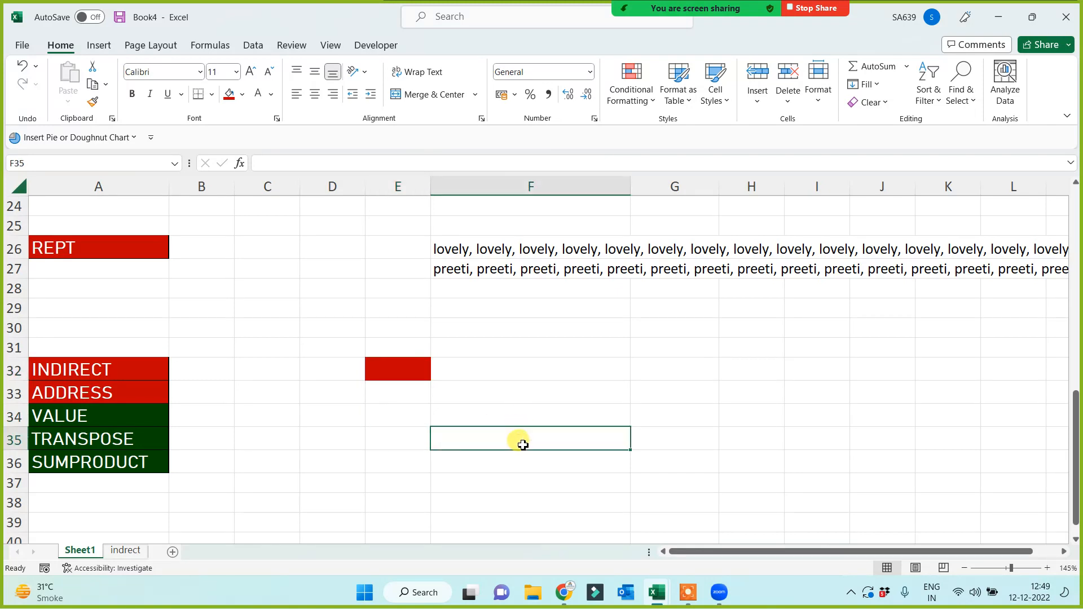
{"action": "type", "text": "="}
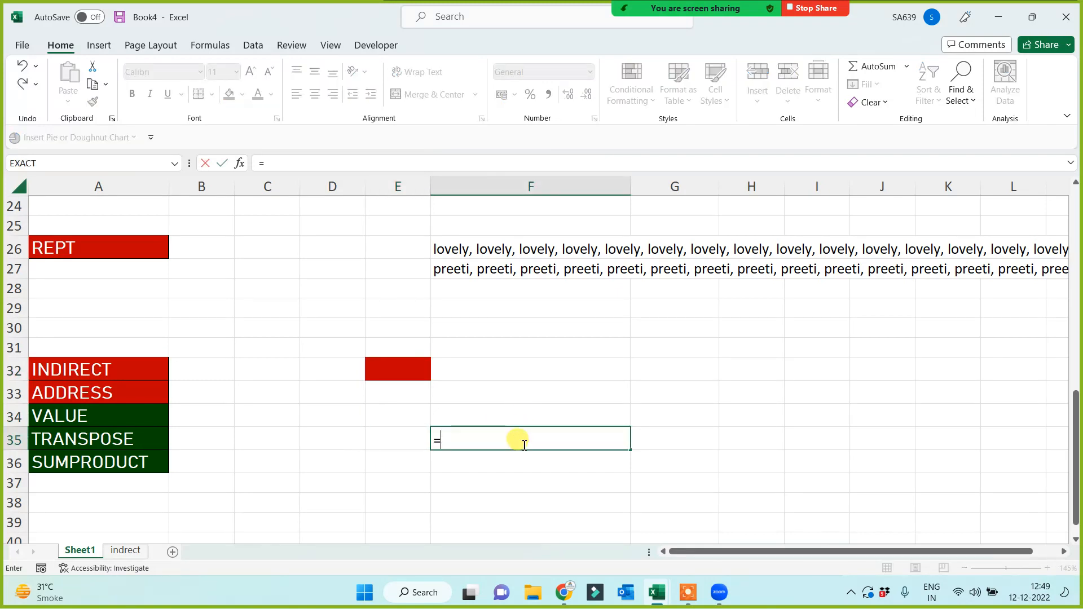
{"action": "type", "text": "add"}
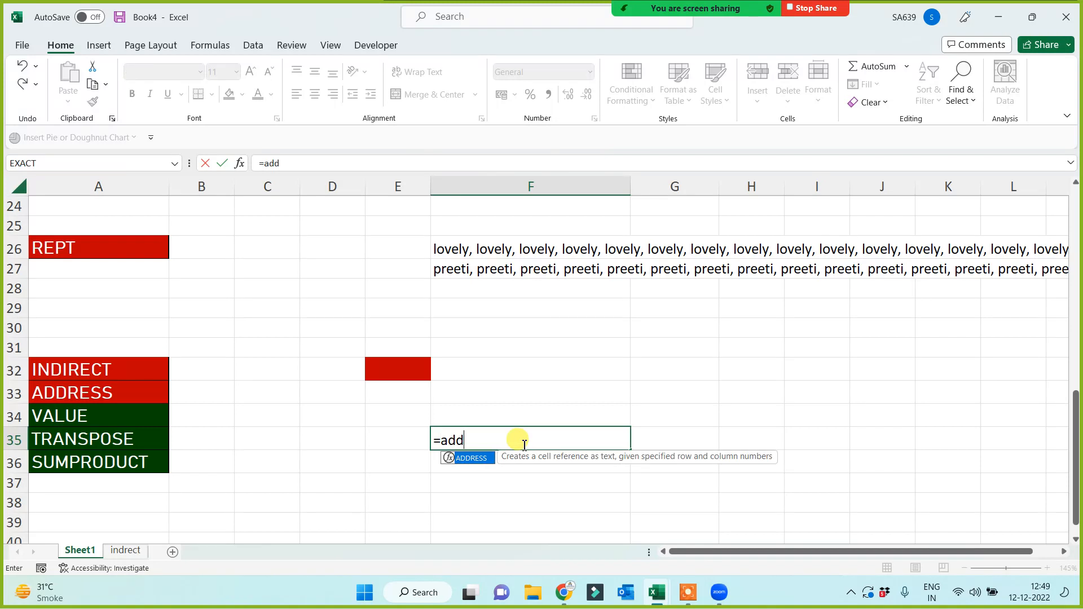
{"action": "key", "text": "Tab"}
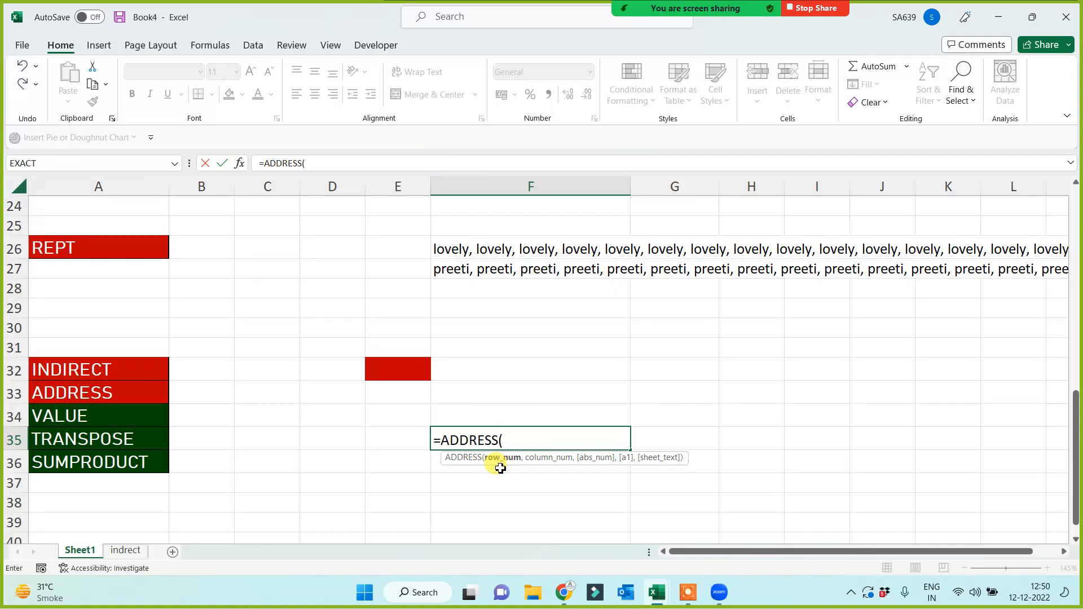
Complete the F35 formula as =ADDRESS(32,5) so it returns $E$32.
{"action": "mouse_move", "coordinate": [737, 7]}
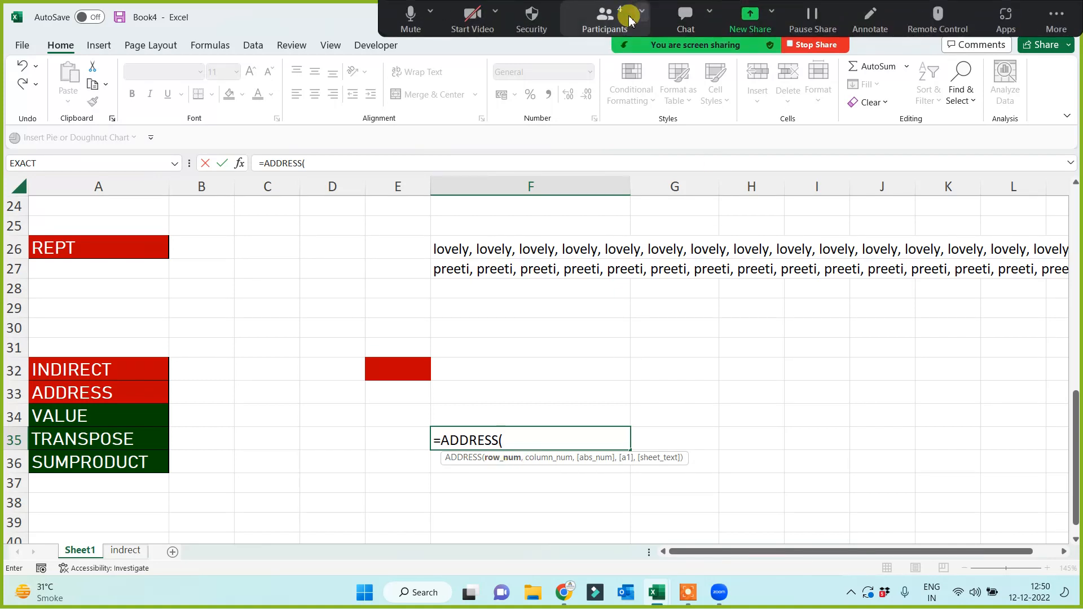
{"action": "left_click", "coordinate": [624, 22]}
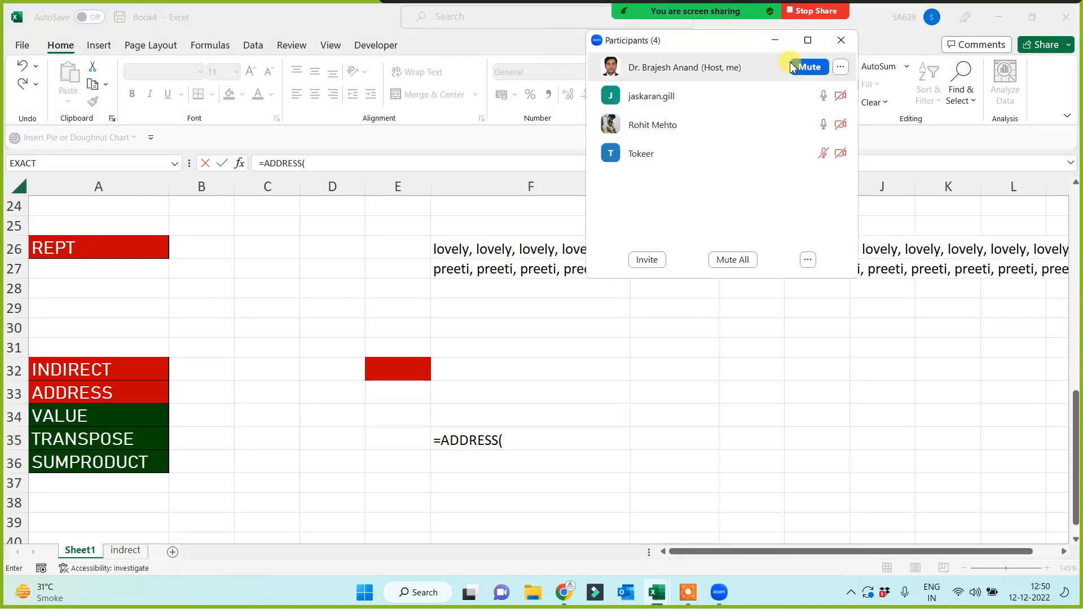
{"action": "left_click", "coordinate": [776, 43]}
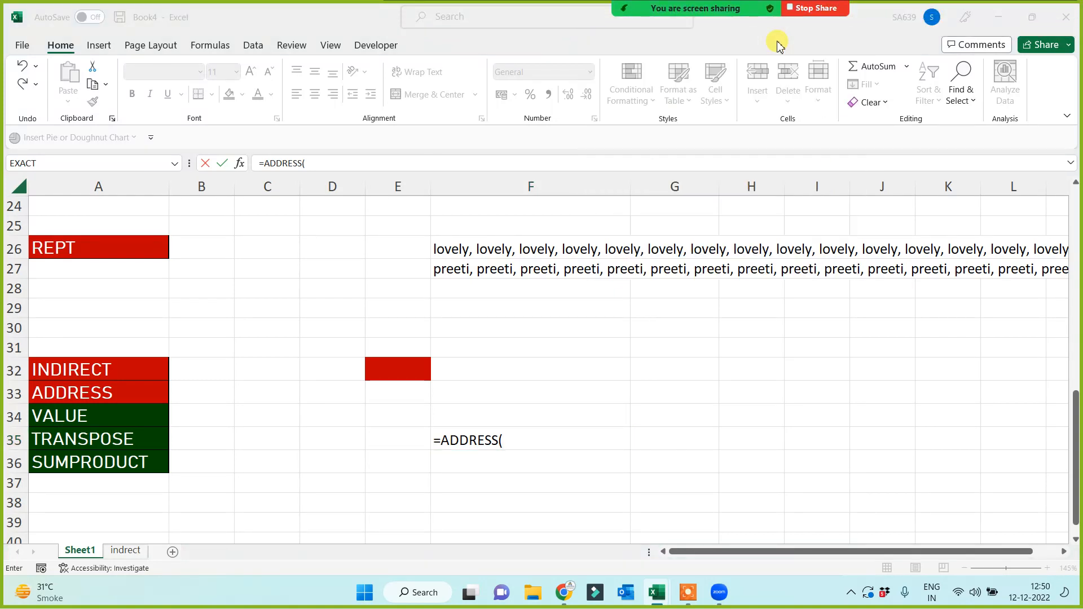
{"action": "left_click", "coordinate": [504, 439]}
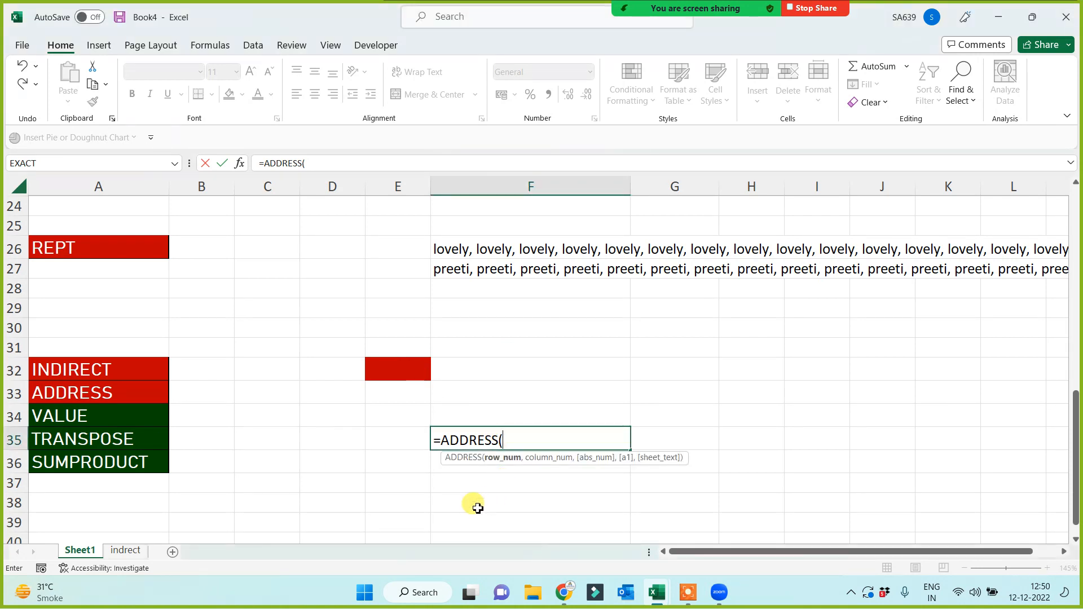
{"action": "type", "text": "32,"}
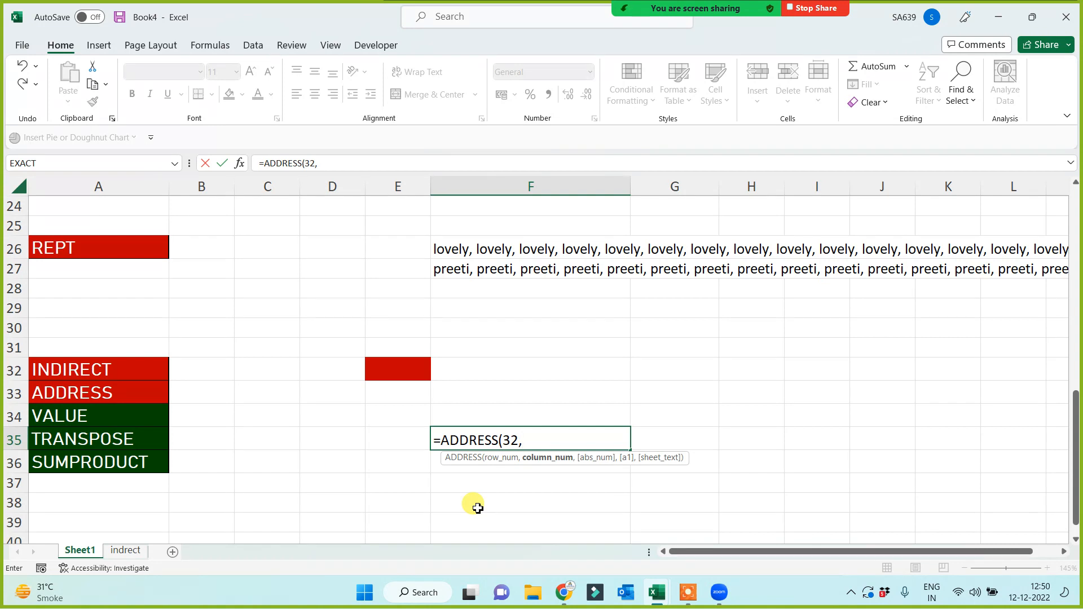
{"action": "type", "text": "5)"}
{"action": "key", "text": "Return"}
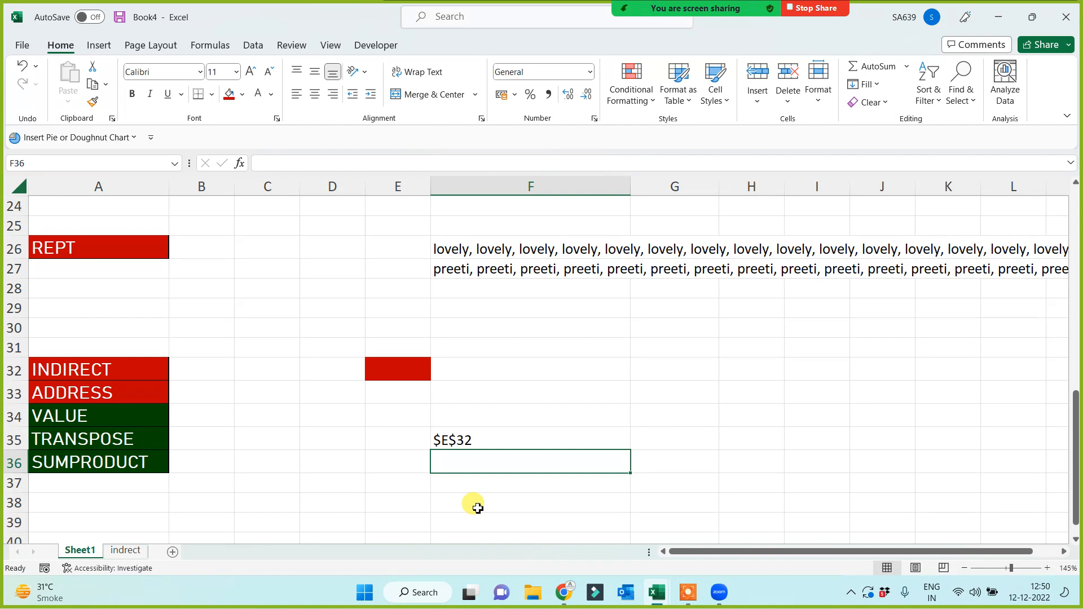
Check the F35 formula, then switch to the 'indrect' sheet.
{"action": "left_click", "coordinate": [96, 389]}
{"action": "left_click", "coordinate": [444, 448]}
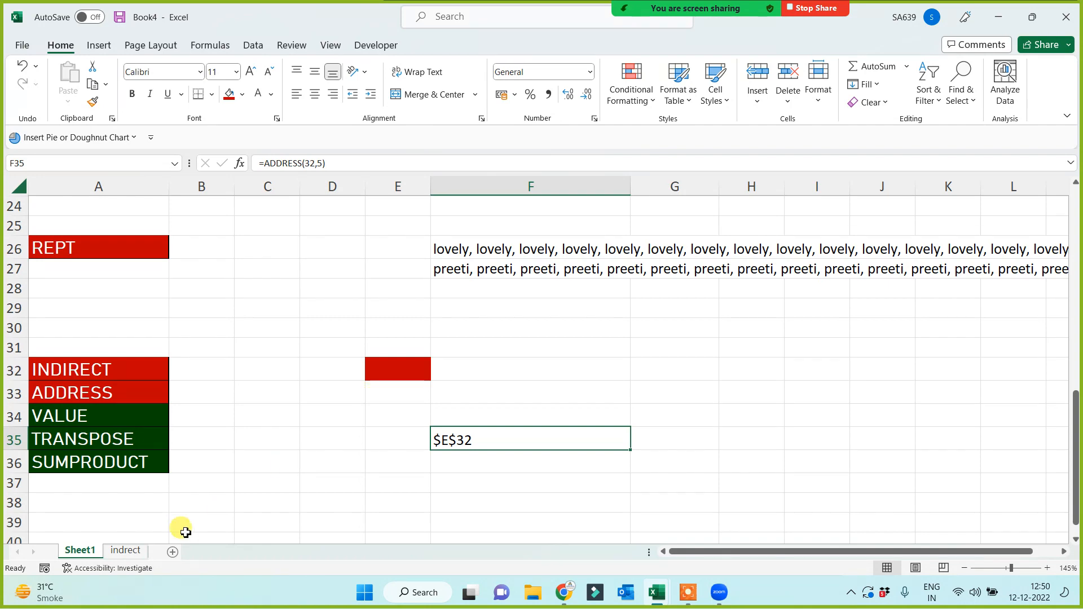
{"action": "left_click", "coordinate": [140, 555]}
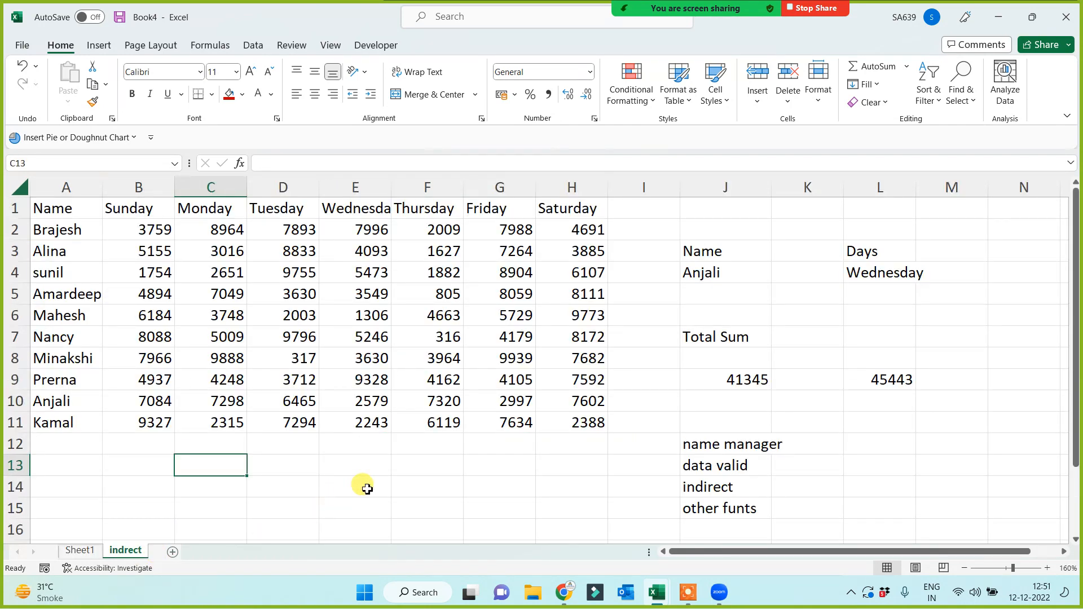
Fill cell G22 on the indrect sheet with red.
{"action": "scroll", "coordinate": [389, 482], "scroll_direction": "down", "scroll_amount": 2}
{"action": "scroll", "coordinate": [394, 468], "scroll_direction": "down", "scroll_amount": 3}
{"action": "left_click", "coordinate": [393, 442]}
{"action": "left_click", "coordinate": [507, 342]}
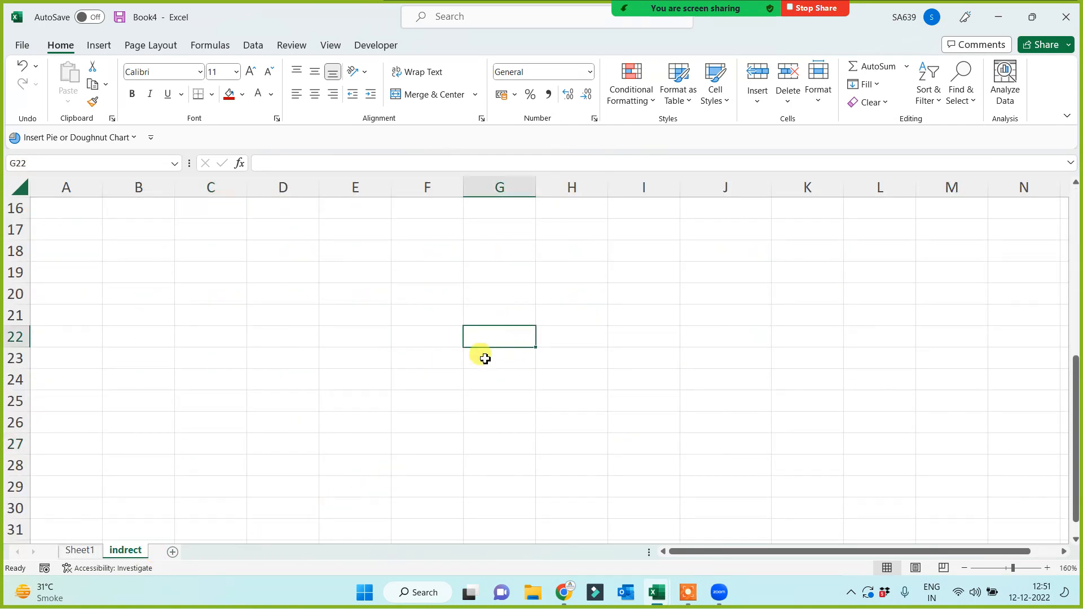
{"action": "left_click", "coordinate": [229, 94]}
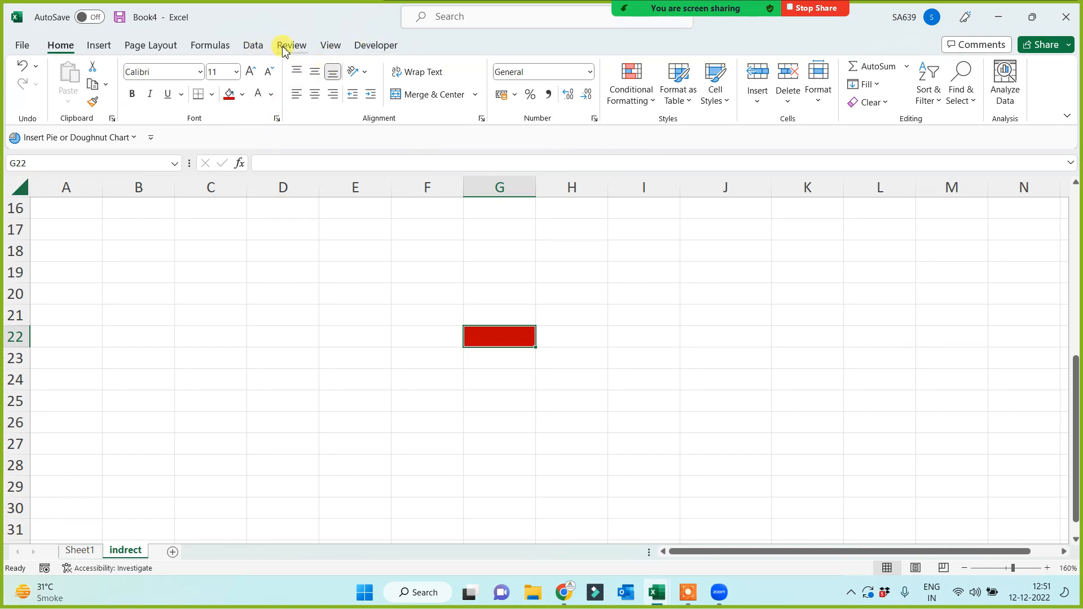
Hide the formula bar and the row and column headings.
{"action": "left_click", "coordinate": [330, 46]}
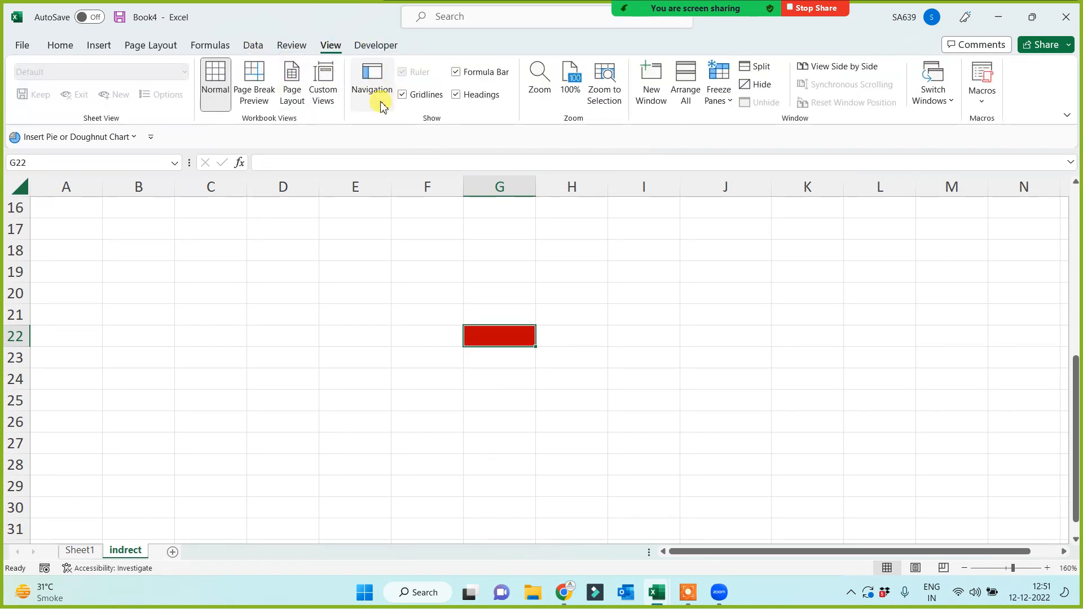
{"action": "left_click", "coordinate": [467, 75]}
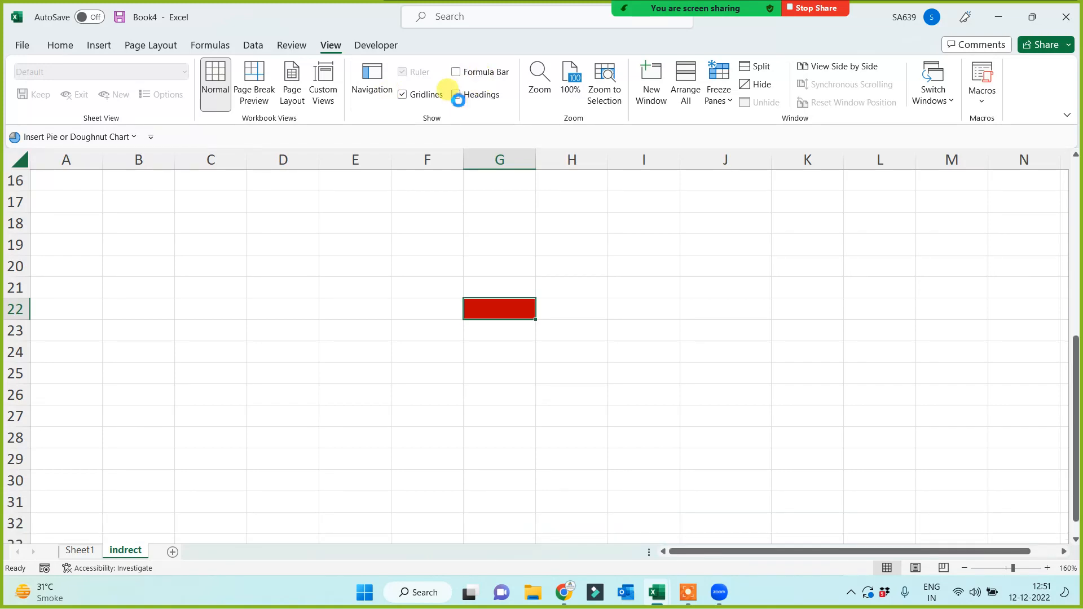
{"action": "left_click", "coordinate": [457, 96]}
{"action": "left_click", "coordinate": [395, 372]}
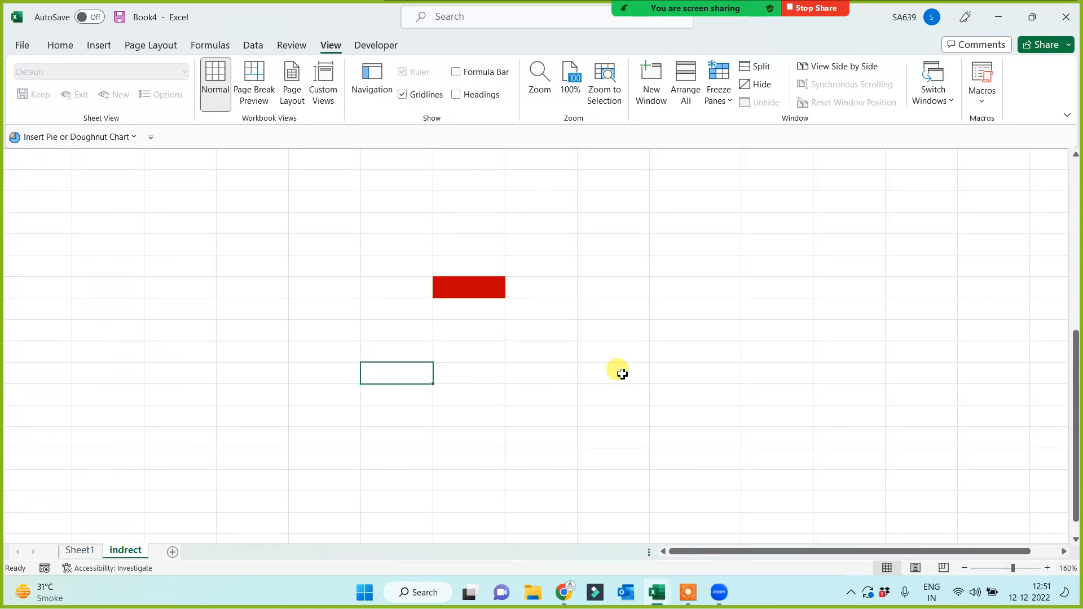
{"action": "scroll", "coordinate": [648, 364], "scroll_direction": "up", "scroll_amount": 4}
{"action": "scroll", "coordinate": [660, 372], "scroll_direction": "down", "scroll_amount": 3}
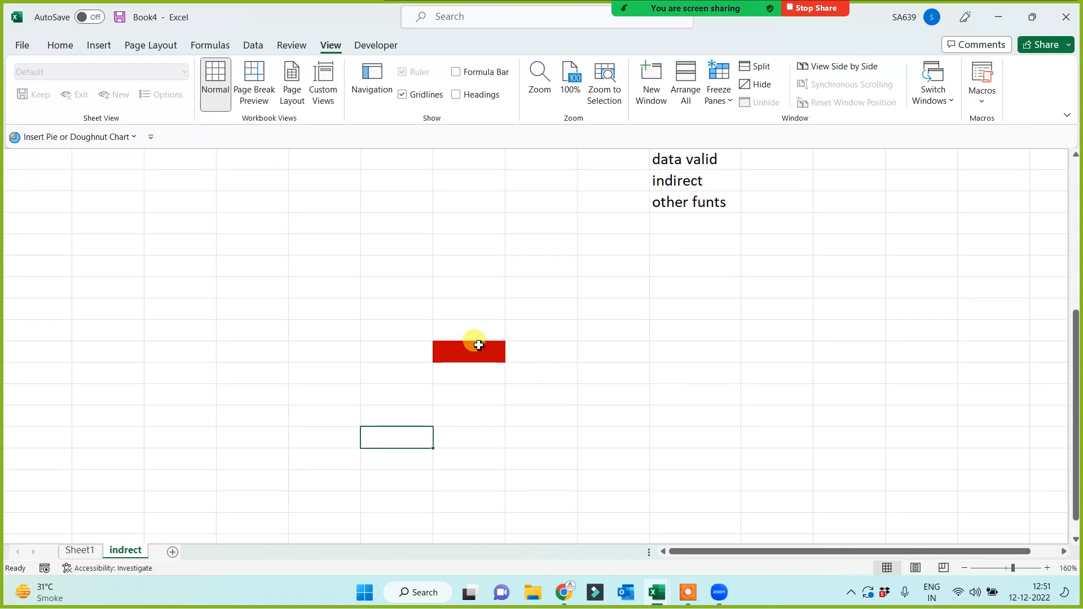
{"action": "left_click", "coordinate": [258, 399]}
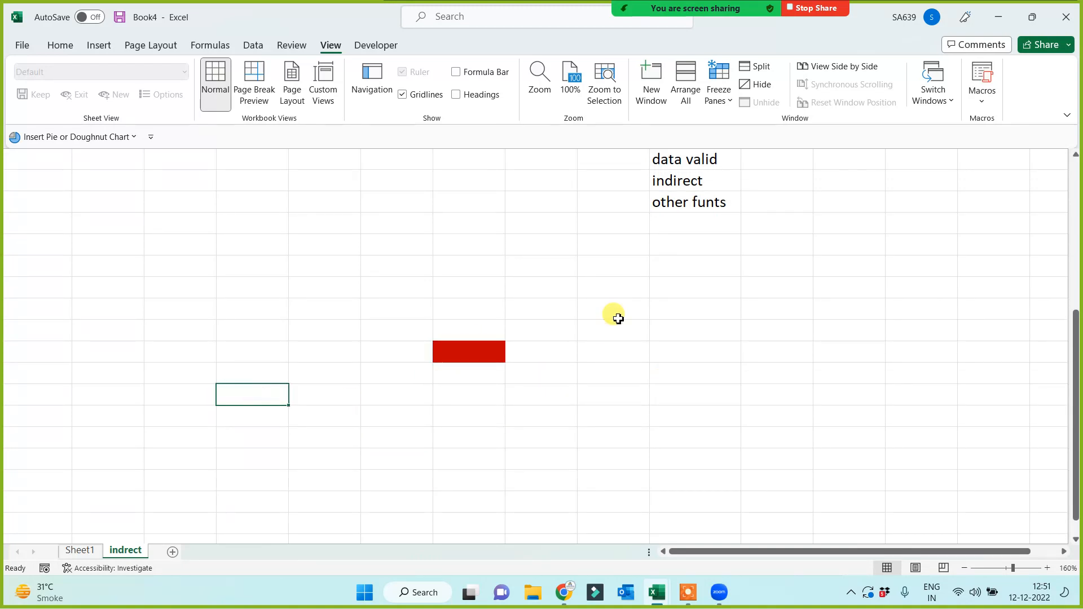
{"action": "left_click", "coordinate": [461, 439]}
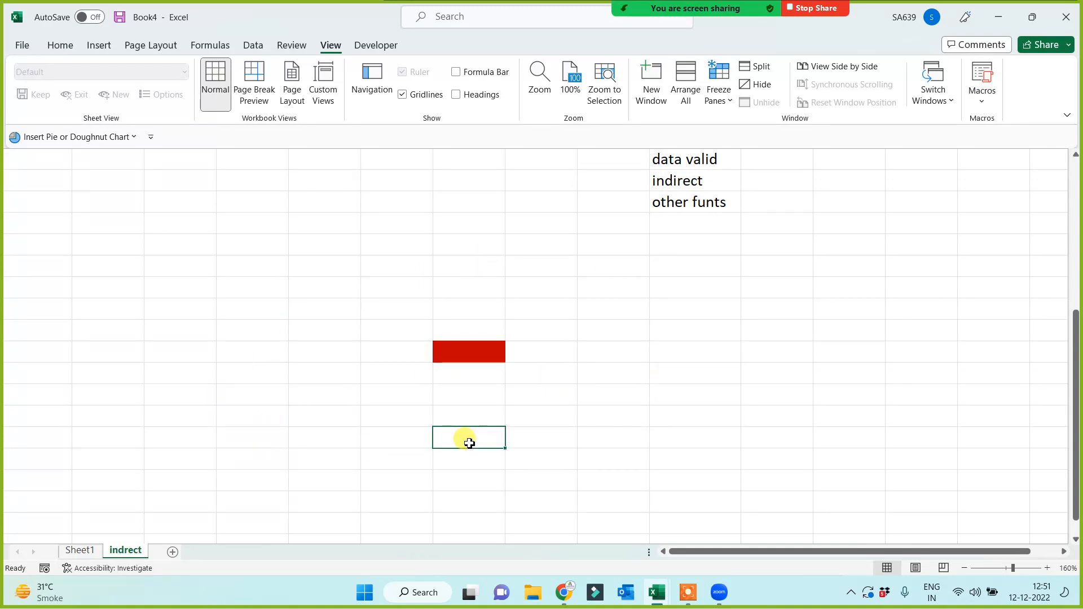
Start an ADDRESS formula in the cell below red cell G22.
{"action": "type", "text": "="}
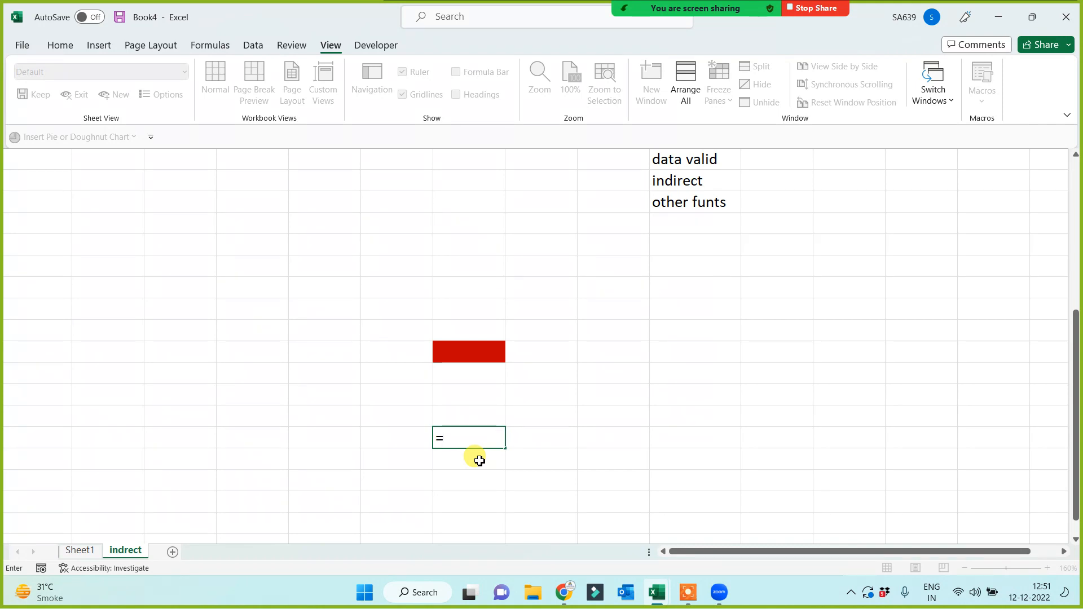
{"action": "type", "text": "add"}
{"action": "key", "text": "Tab"}
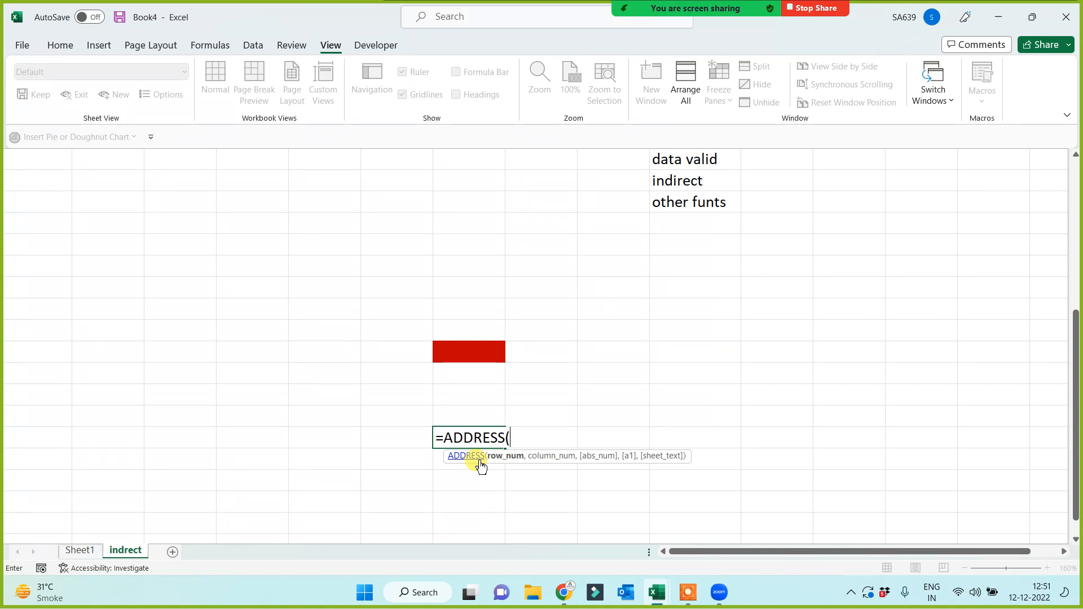
{"action": "mouse_move", "coordinate": [653, 10]}
{"action": "left_click", "coordinate": [592, 18]}
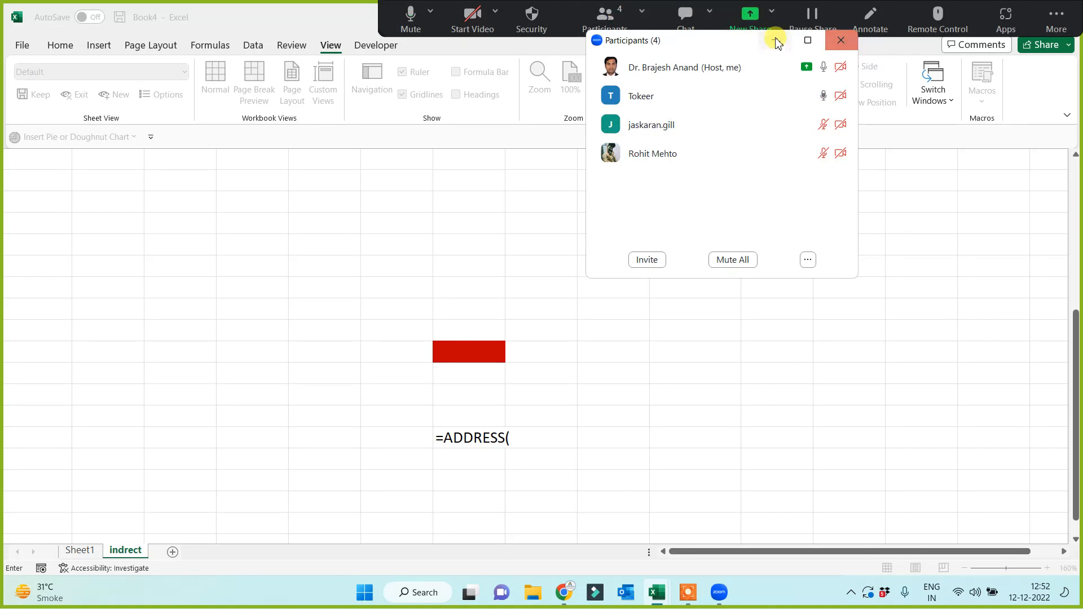
{"action": "left_click", "coordinate": [841, 40]}
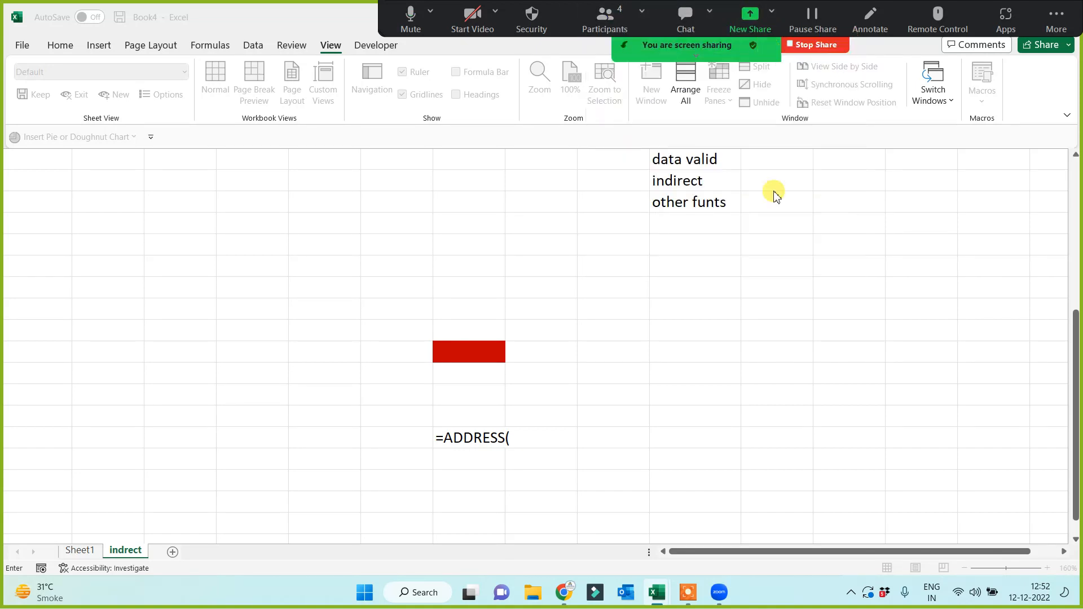
{"action": "left_click", "coordinate": [516, 438]}
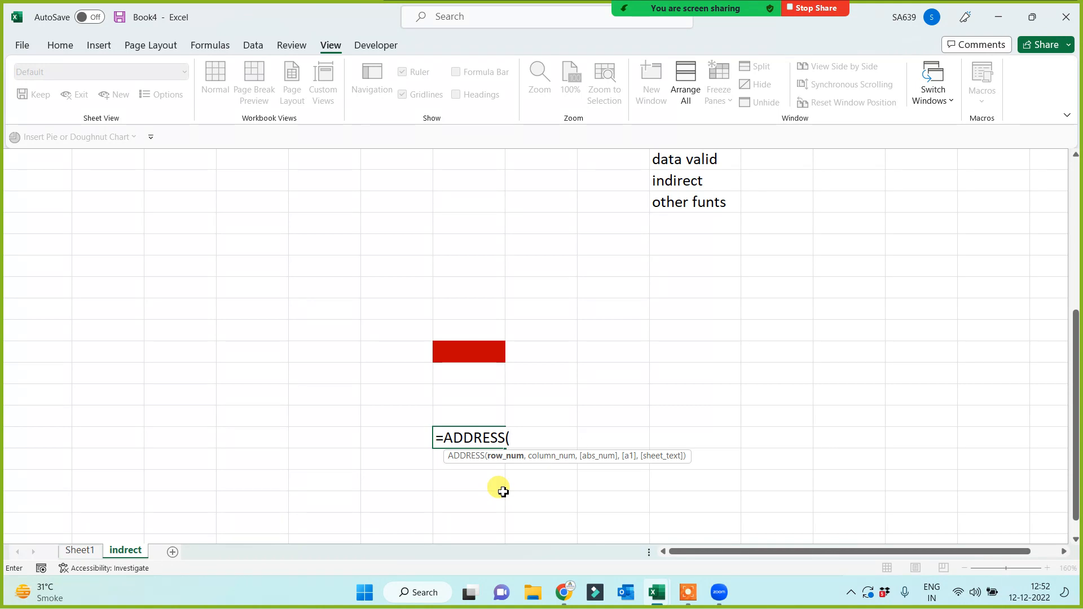
Complete it as =ADDRESS(ROW(G22),COLUMN(G22)) so it returns $G$22.
{"action": "type", "text": "row("}
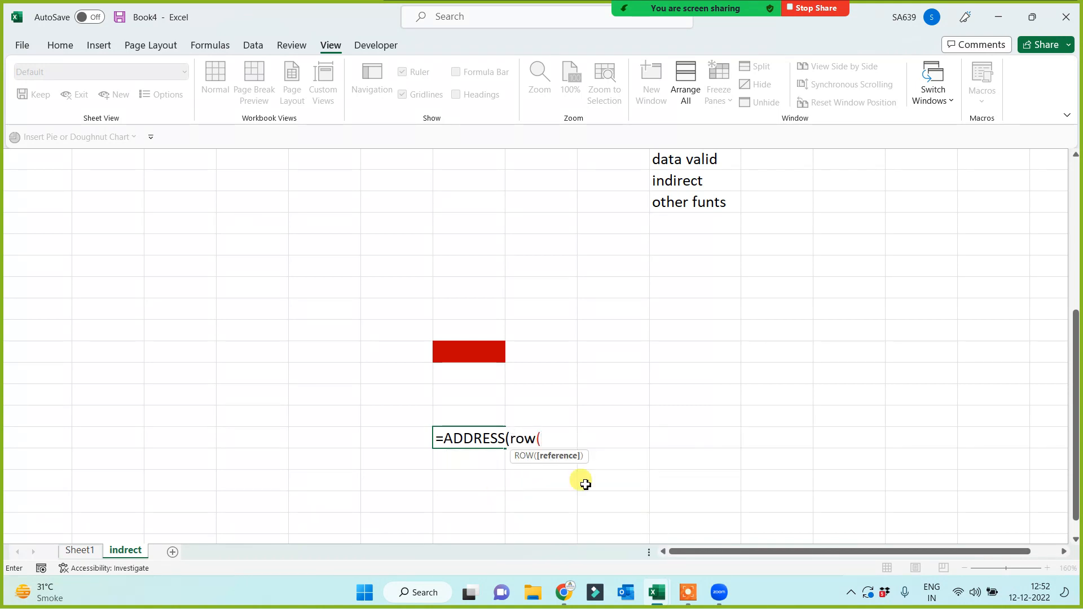
{"action": "left_click", "coordinate": [456, 351]}
{"action": "type", "text": ")"}
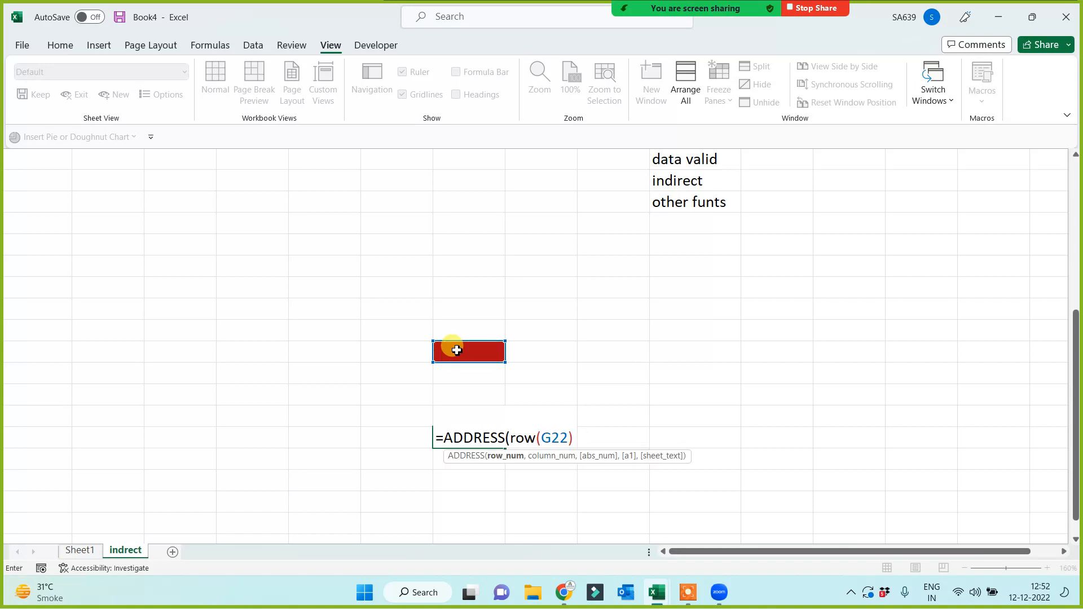
{"action": "type", "text": ","}
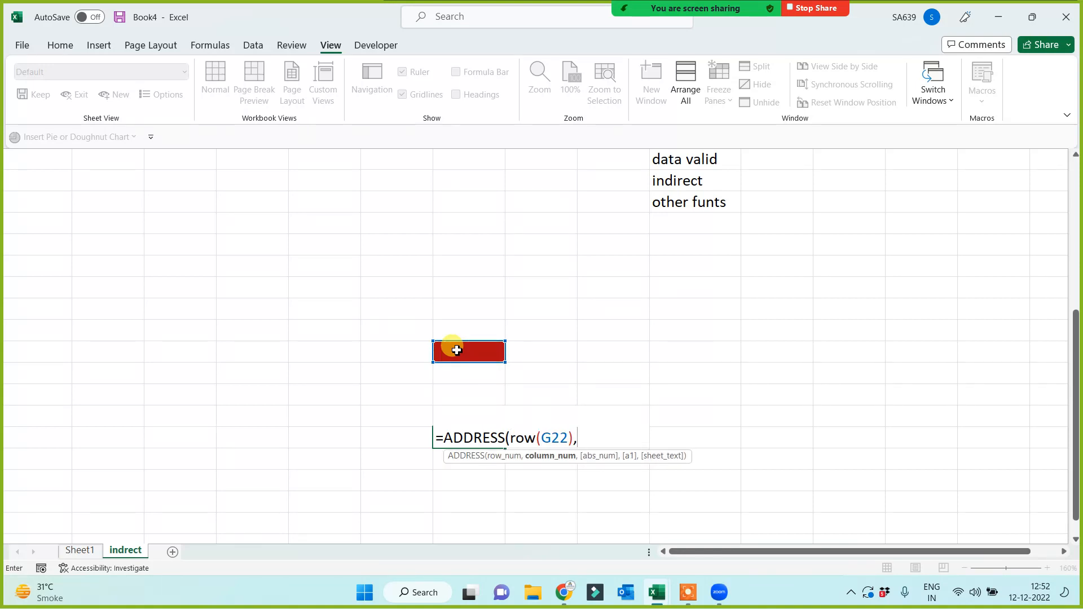
{"action": "type", "text": "column("}
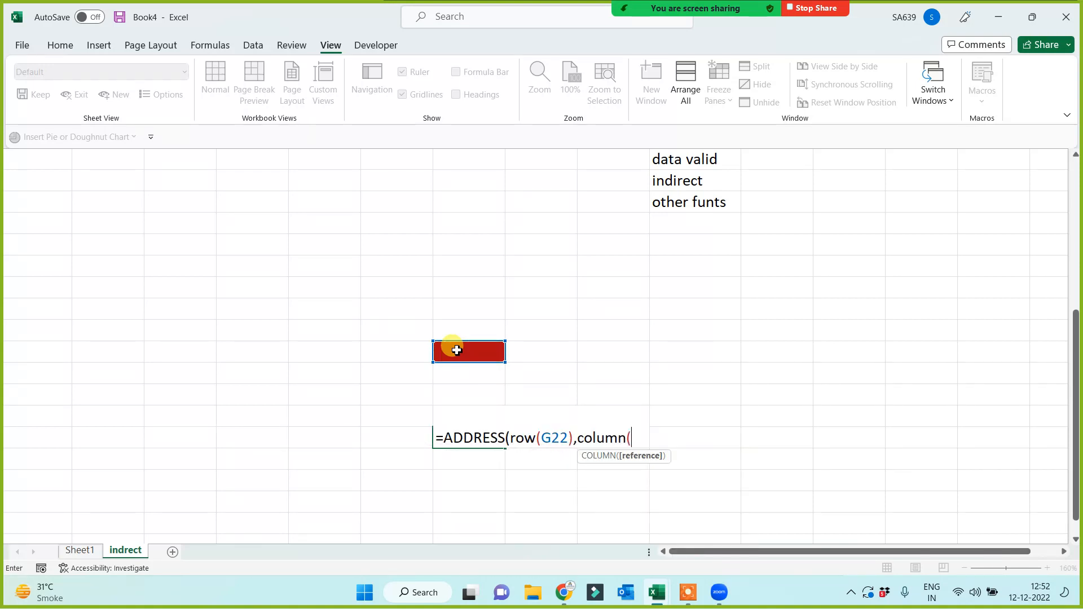
{"action": "left_click", "coordinate": [457, 349]}
{"action": "type", "text": "))"}
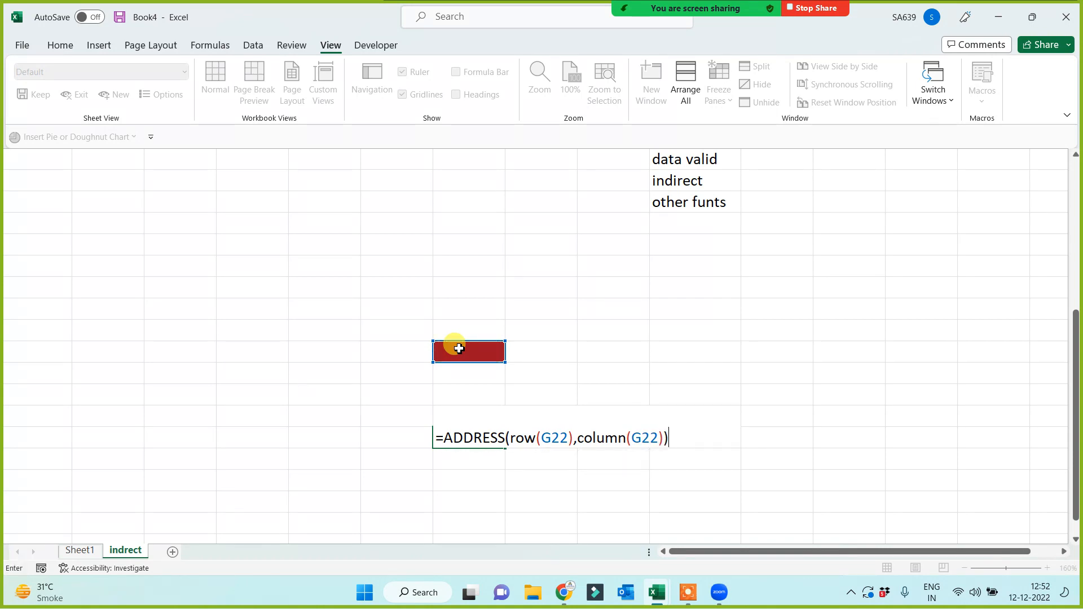
{"action": "key", "text": "Return"}
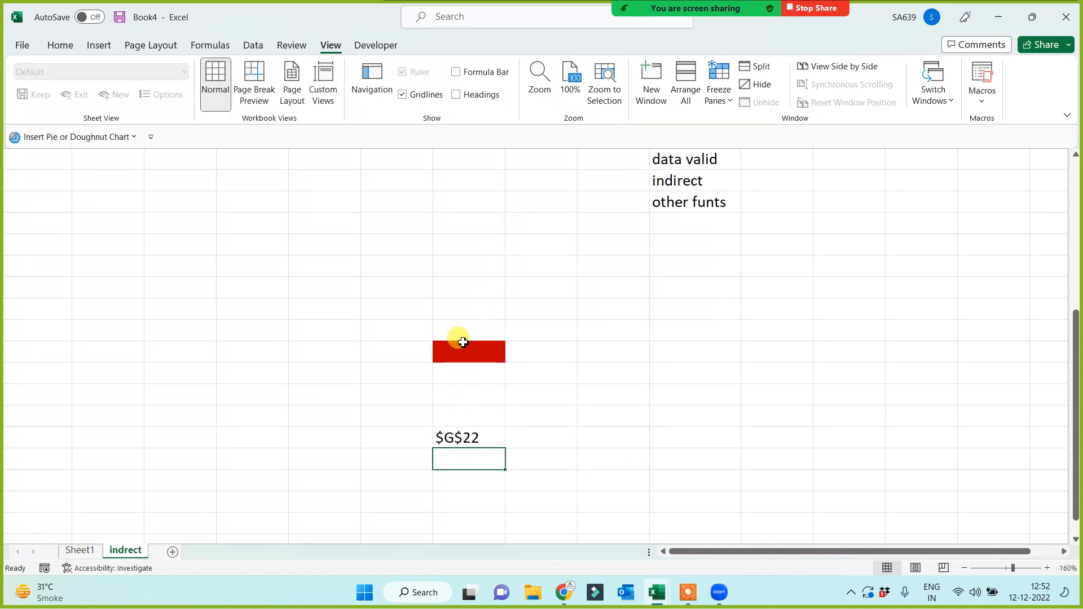
Show the formula bar and headings again and check the ADDRESS formula in G26.
{"action": "left_click", "coordinate": [456, 71]}
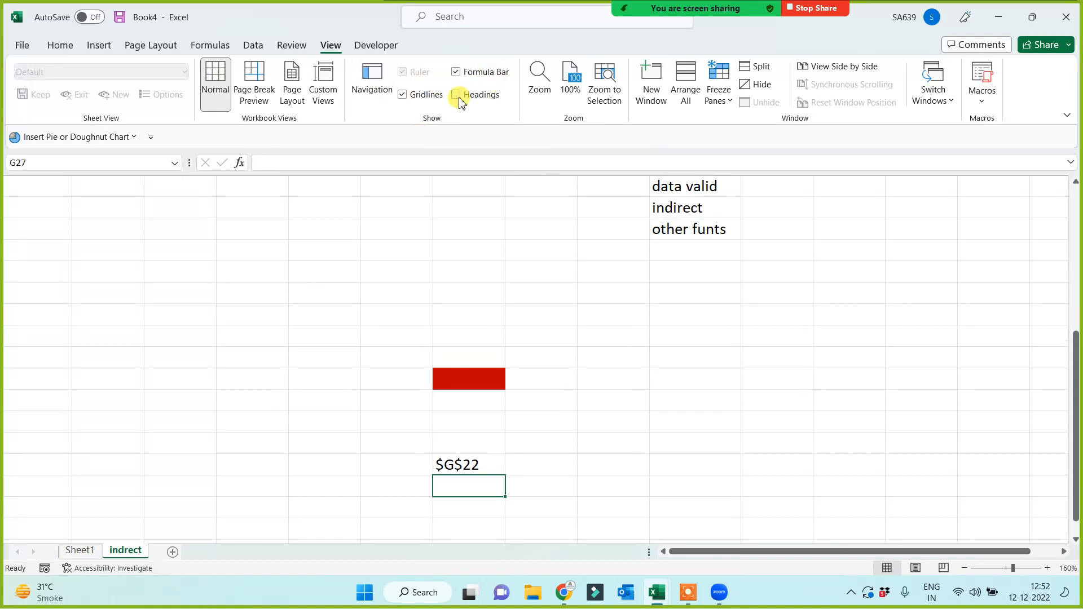
{"action": "left_click", "coordinate": [455, 94]}
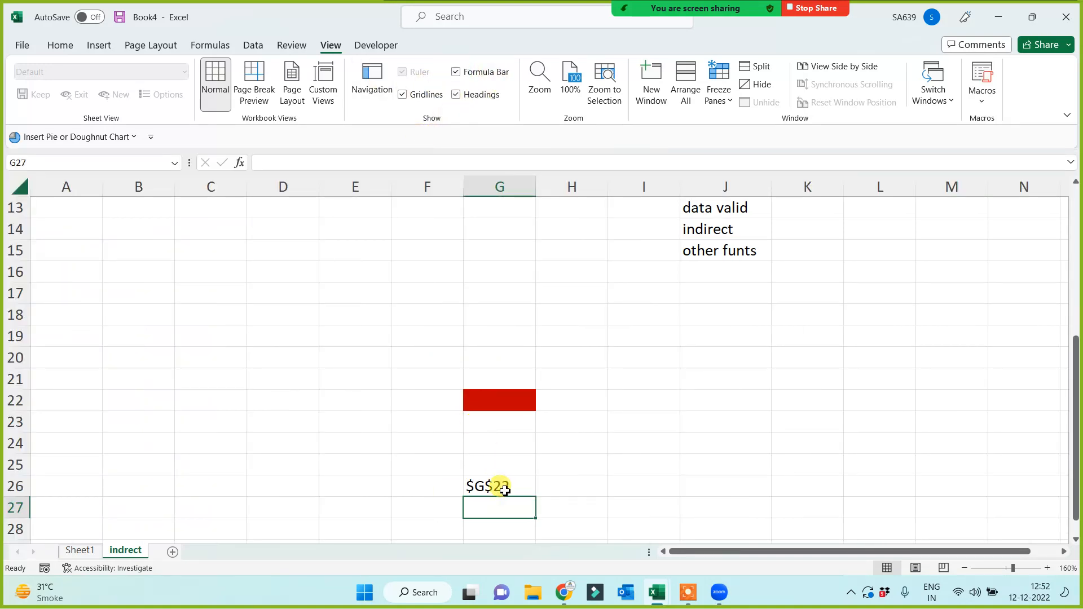
{"action": "left_click", "coordinate": [505, 489]}
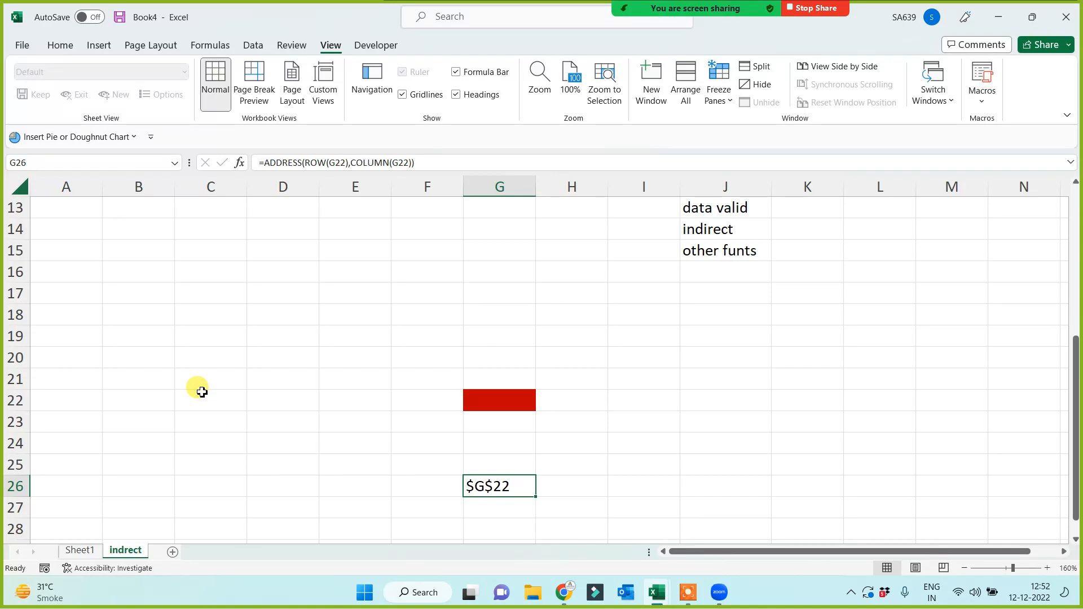
{"action": "left_click", "coordinate": [491, 395]}
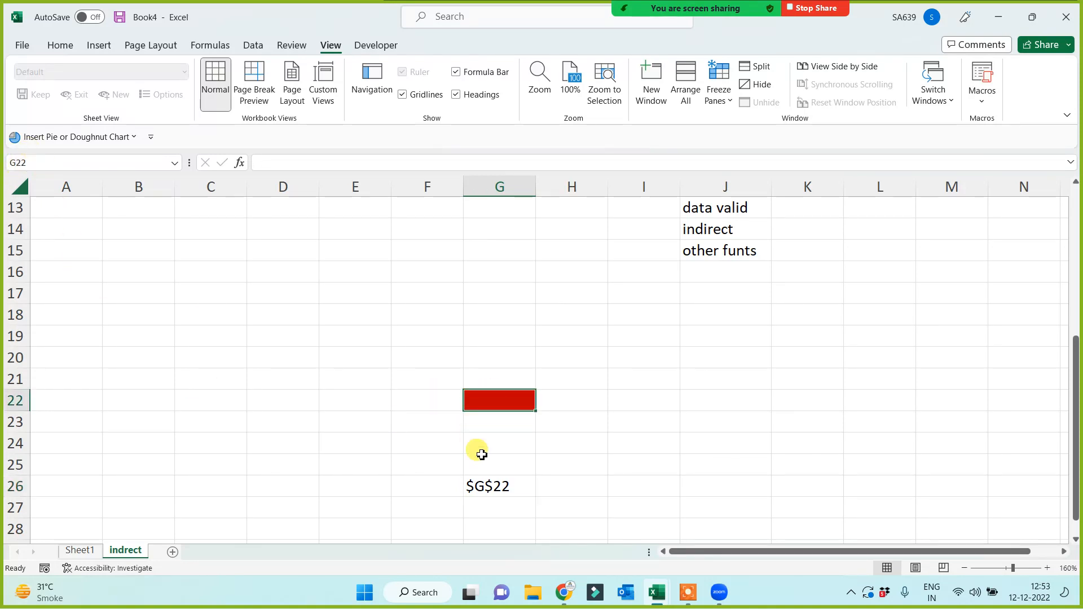
{"action": "left_click", "coordinate": [489, 486]}
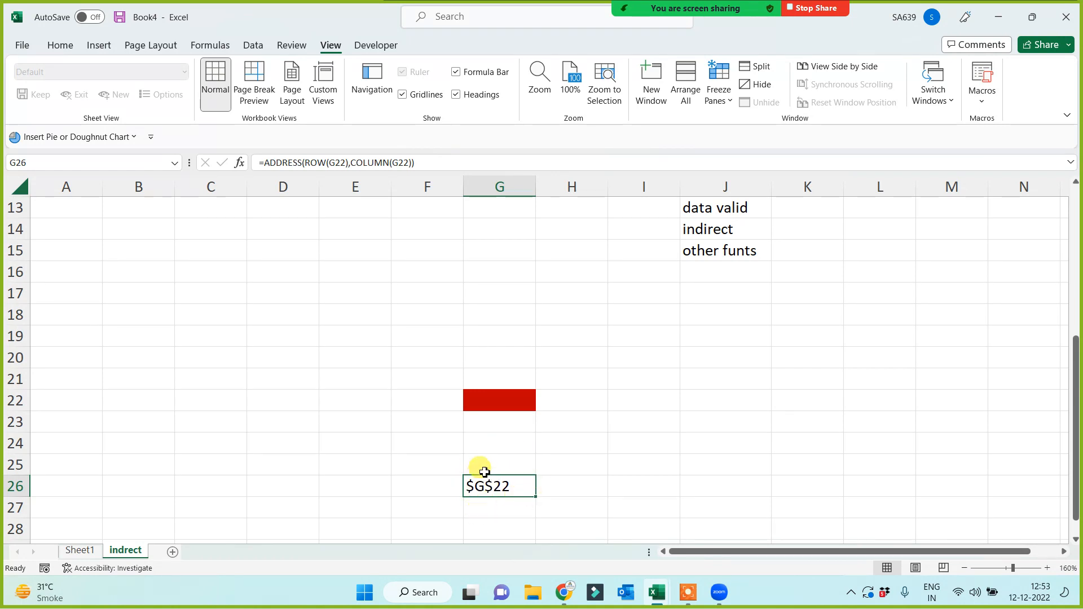
Centre-align cells G24:G27 holding the $G$22 result.
{"action": "left_click", "coordinate": [484, 470]}
{"action": "left_click_drag", "start_coordinate": [486, 490], "coordinate": [493, 509]}
{"action": "left_click", "coordinate": [628, 491]}
{"action": "left_click_drag", "start_coordinate": [490, 446], "coordinate": [498, 509]}
{"action": "left_click", "coordinate": [61, 45]}
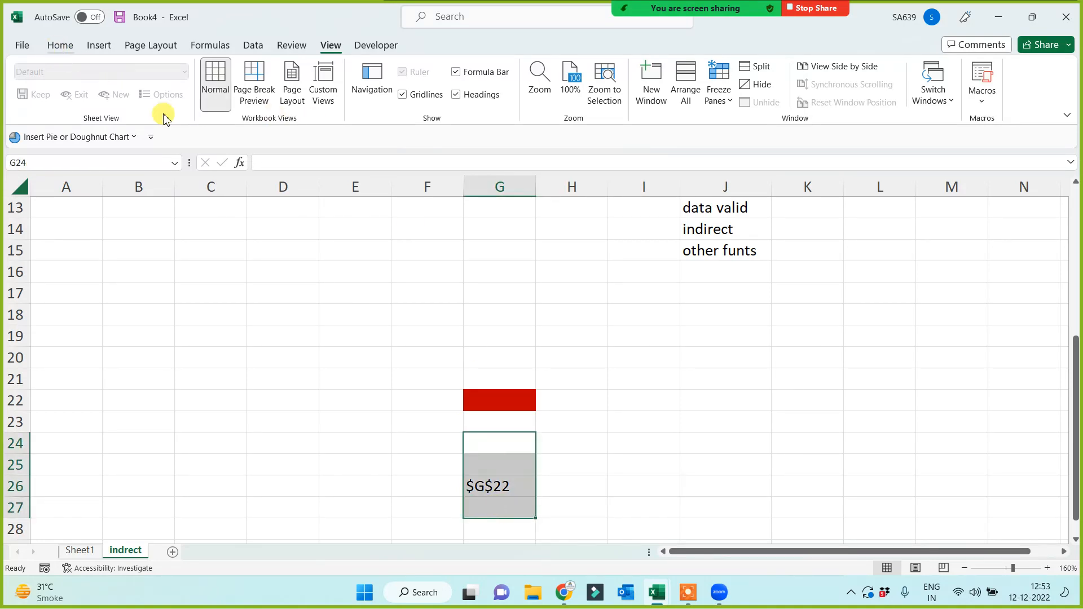
{"action": "left_click", "coordinate": [314, 94]}
{"action": "left_click", "coordinate": [331, 384]}
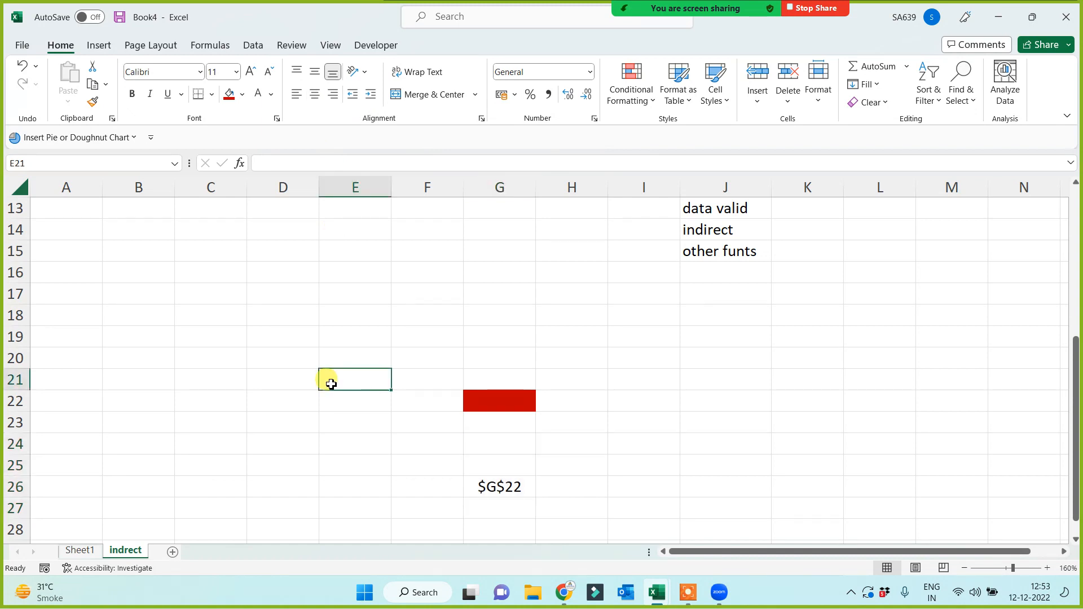
On Sheet1, move the VALUE, TRANSPOSE and SUMPRODUCT labels from A34:A36 to A38:A40.
{"action": "left_click", "coordinate": [79, 550]}
{"action": "left_click", "coordinate": [78, 392]}
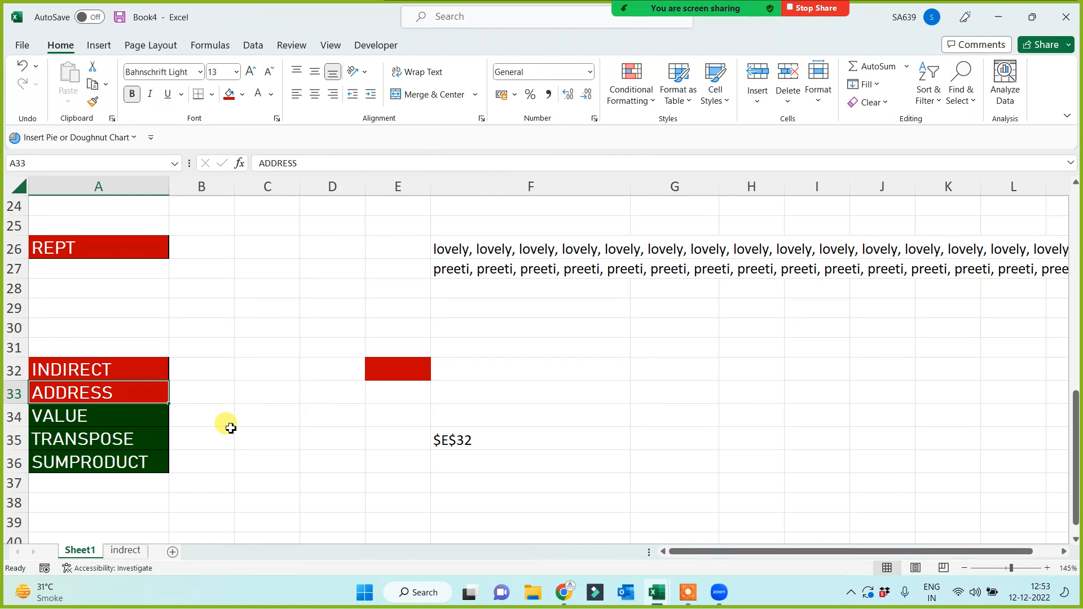
{"action": "left_click_drag", "start_coordinate": [104, 414], "coordinate": [110, 470]}
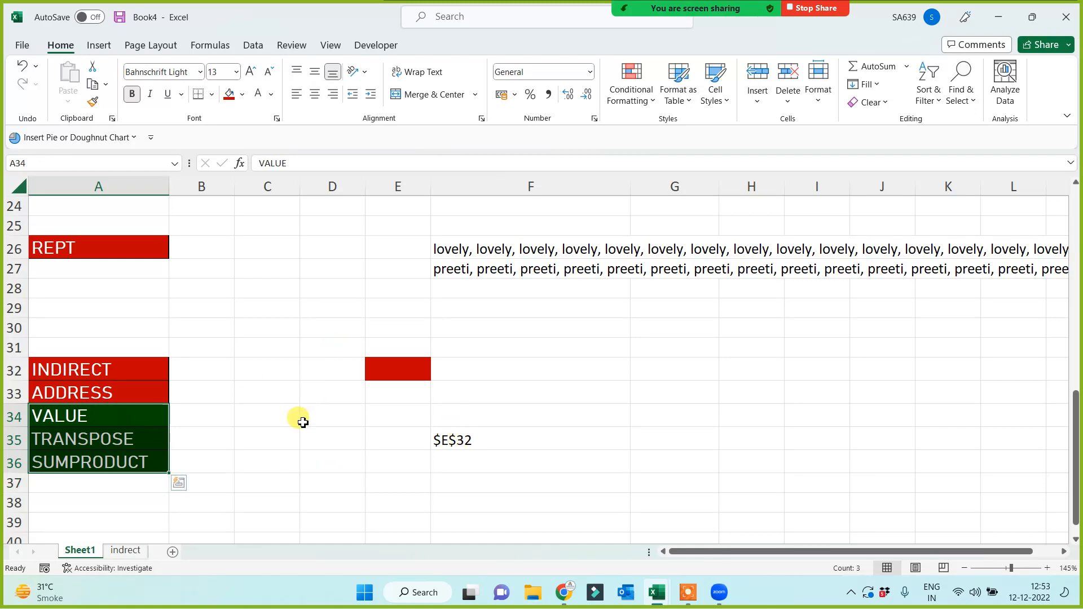
{"action": "key", "text": "ctrl+c"}
{"action": "scroll", "coordinate": [251, 474], "scroll_direction": "down", "scroll_amount": 1}
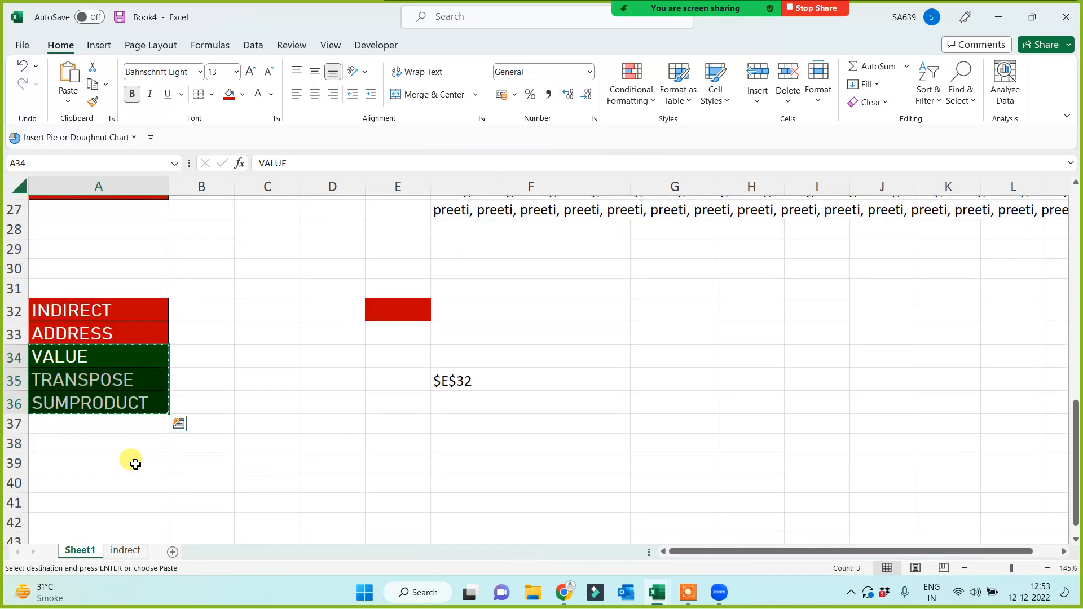
{"action": "left_click", "coordinate": [130, 446]}
{"action": "key", "text": "ctrl+v"}
{"action": "scroll", "coordinate": [382, 483], "scroll_direction": "up", "scroll_amount": 1}
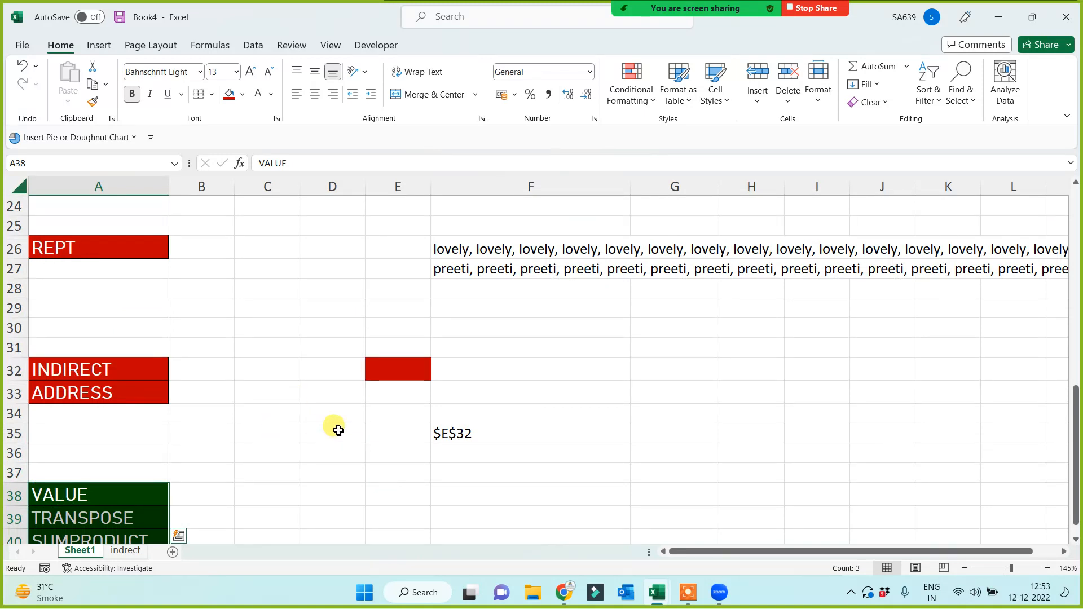
{"action": "left_click", "coordinate": [321, 345]}
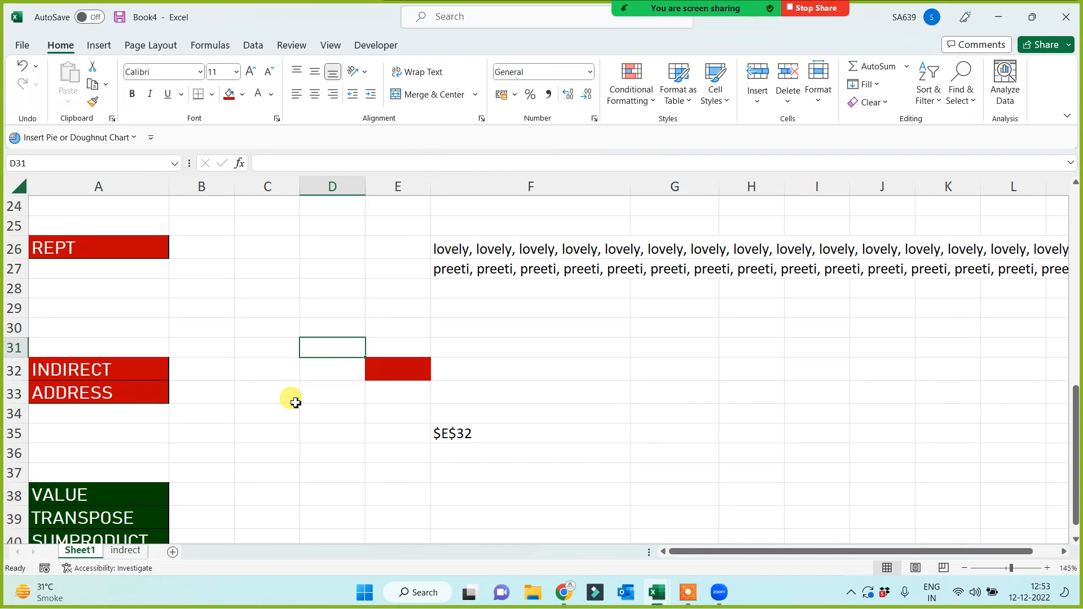
Fill the TRANSPOSE label in A39 with red.
{"action": "scroll", "coordinate": [310, 428], "scroll_direction": "down", "scroll_amount": 4}
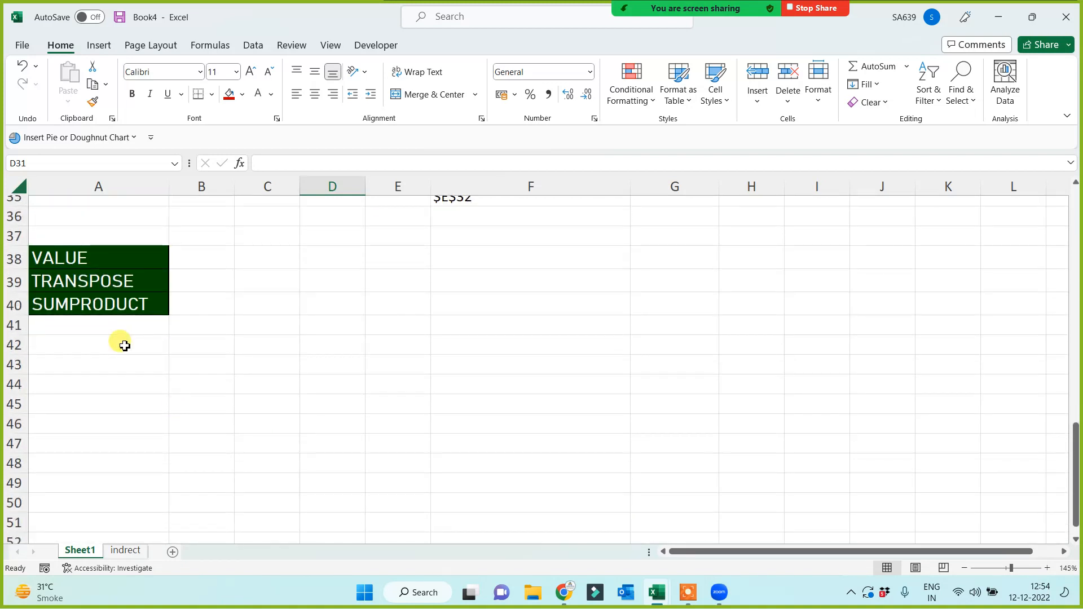
{"action": "left_click", "coordinate": [92, 260]}
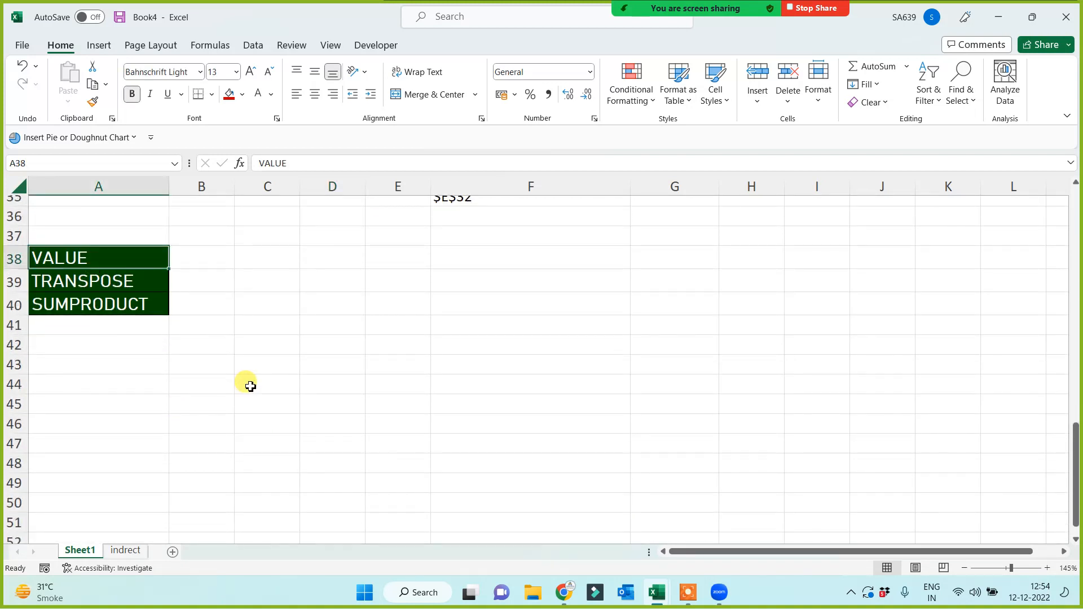
{"action": "left_click", "coordinate": [110, 282]}
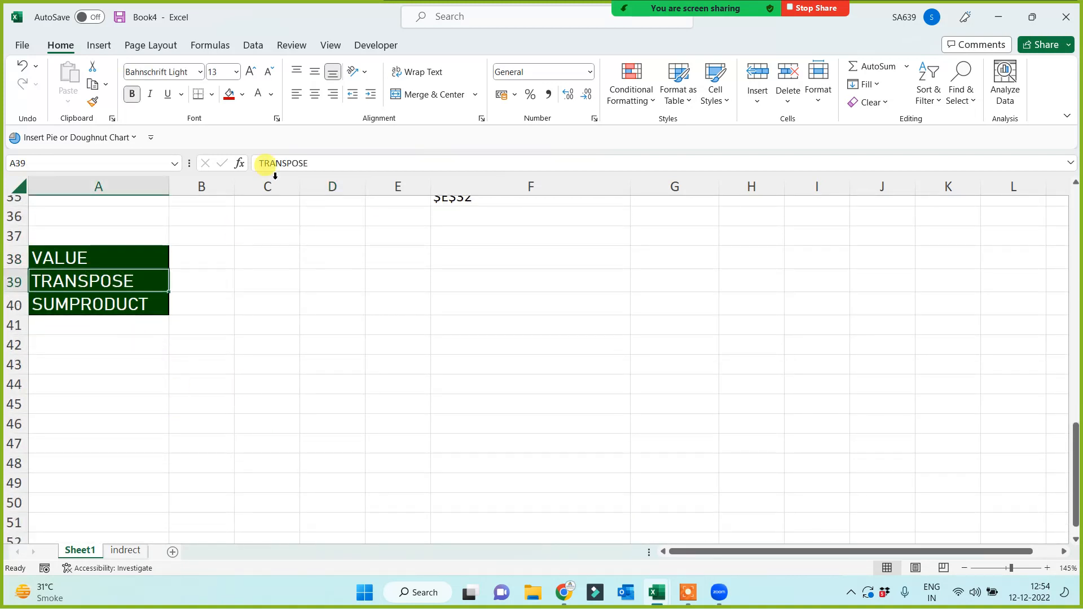
{"action": "left_click", "coordinate": [228, 96]}
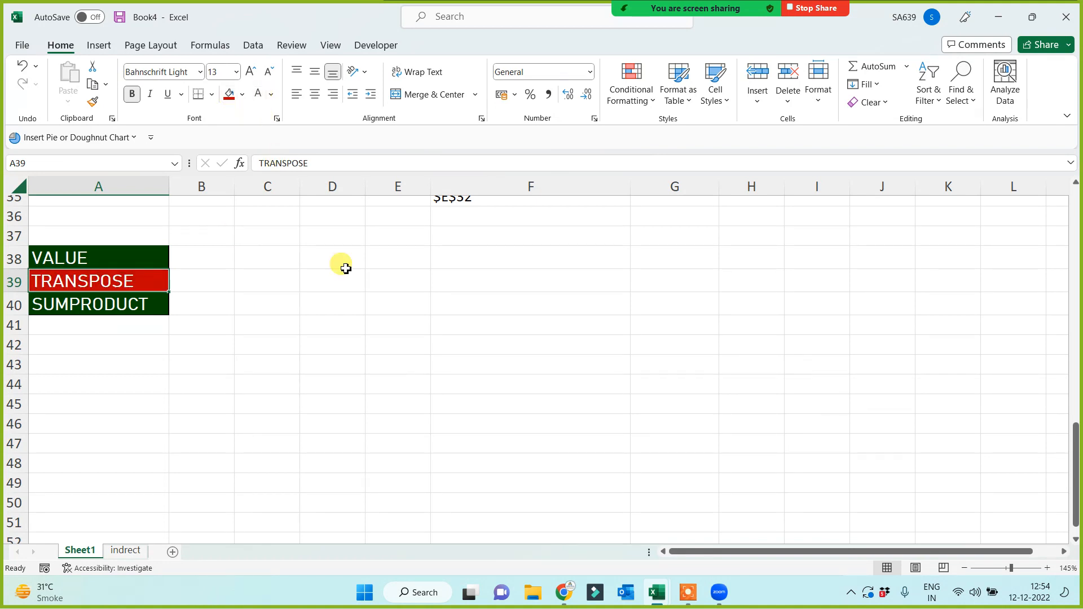
{"action": "left_click", "coordinate": [434, 329]}
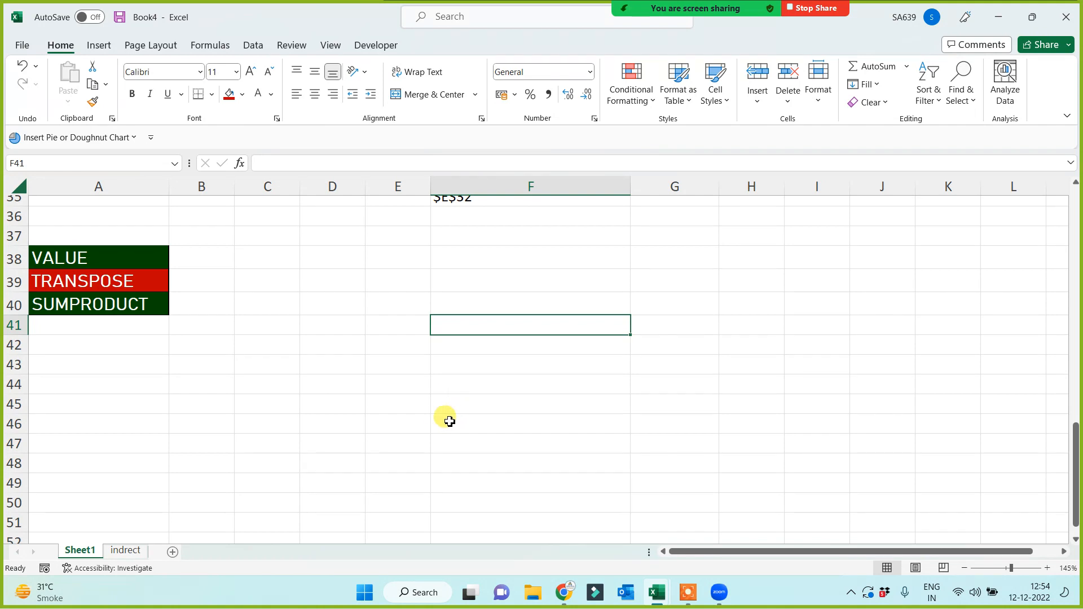
{"action": "scroll", "coordinate": [441, 421], "scroll_direction": "up", "scroll_amount": 3}
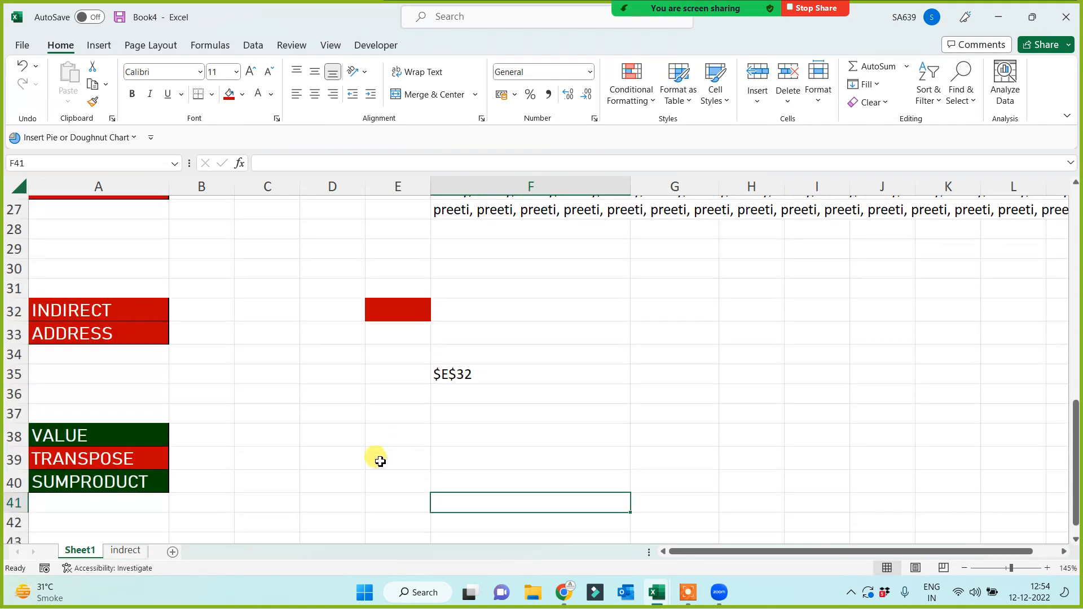
Enter a first name in H34 and select the seven-name list H34:H40.
{"action": "scroll", "coordinate": [412, 471], "scroll_direction": "down", "scroll_amount": 3}
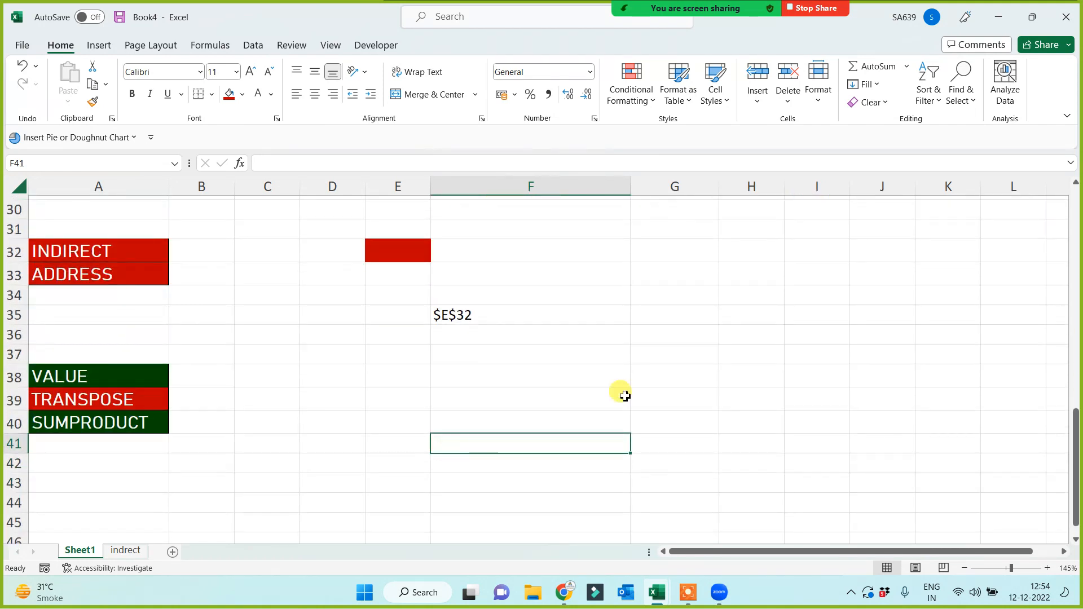
{"action": "left_click", "coordinate": [708, 335]}
{"action": "left_click", "coordinate": [706, 315]}
{"action": "left_click", "coordinate": [737, 300]}
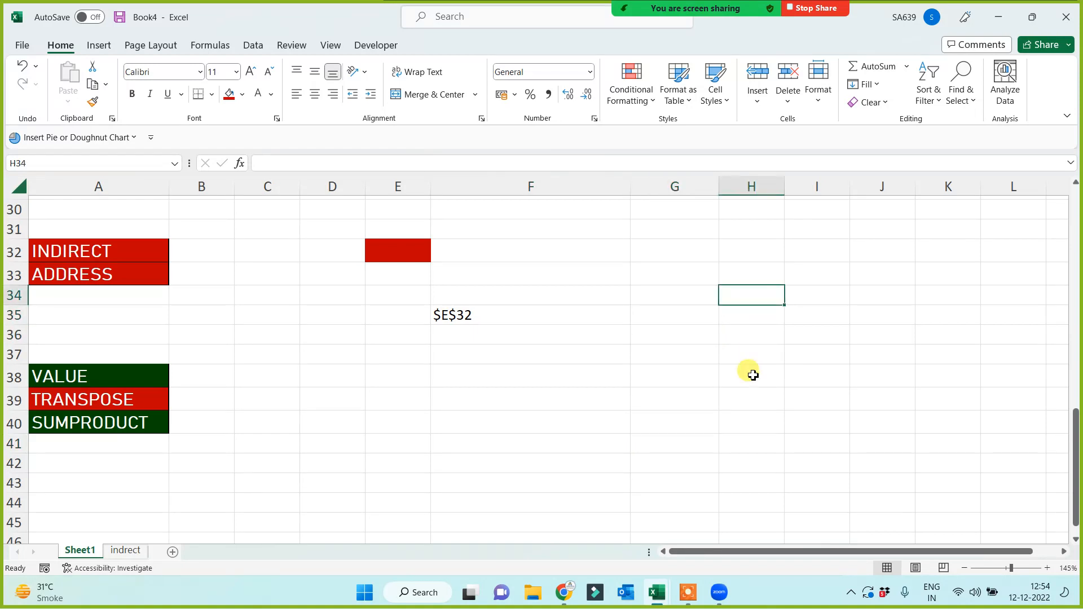
{"action": "type", "text": "brajesh"}
{"action": "left_click", "coordinate": [753, 375]}
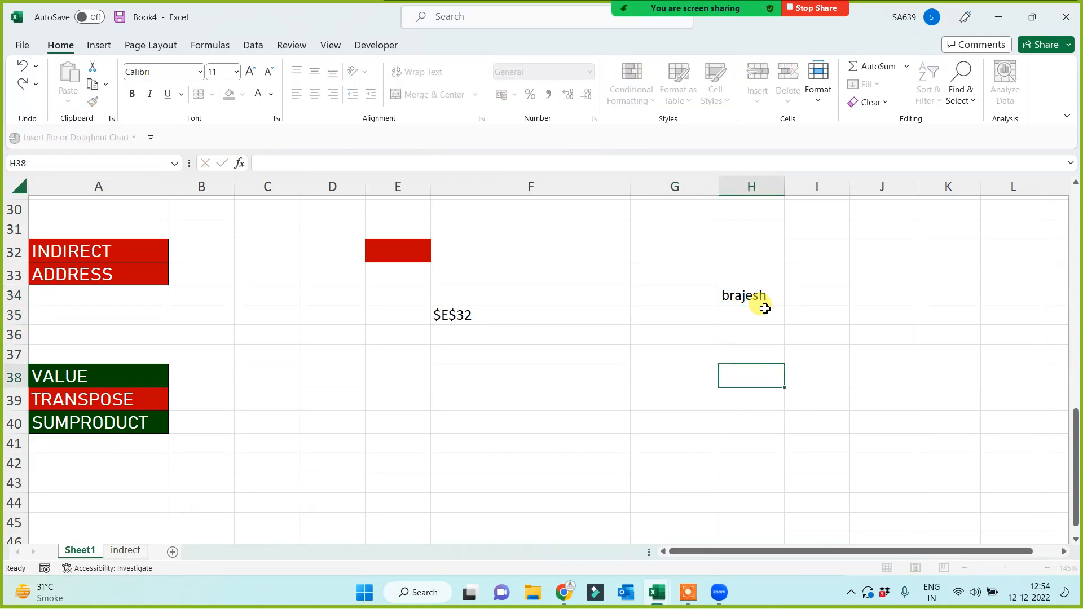
{"action": "left_click", "coordinate": [763, 299]}
{"action": "left_click_drag", "start_coordinate": [784, 303], "coordinate": [782, 422]}
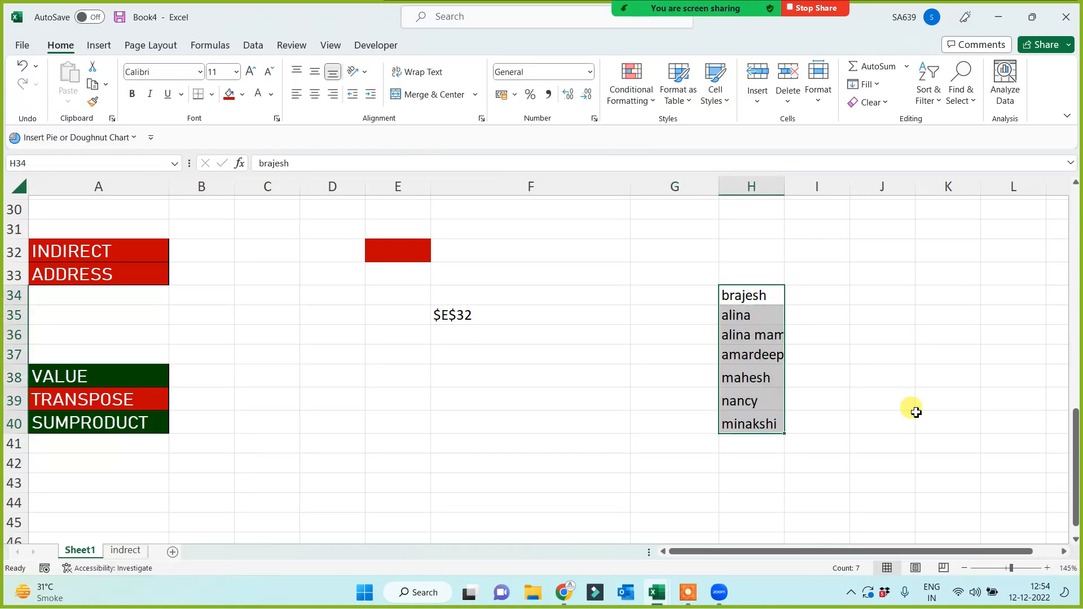
Paste the names transposed across F42:L42 with Paste Special, then copy that row.
{"action": "key", "text": "ctrl+c"}
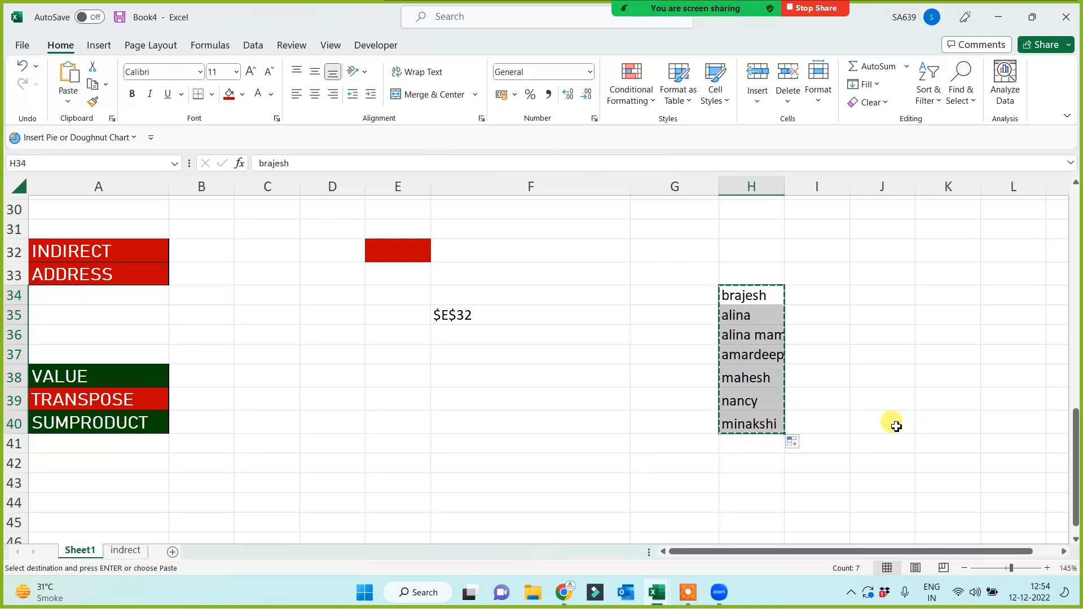
{"action": "left_click", "coordinate": [574, 465]}
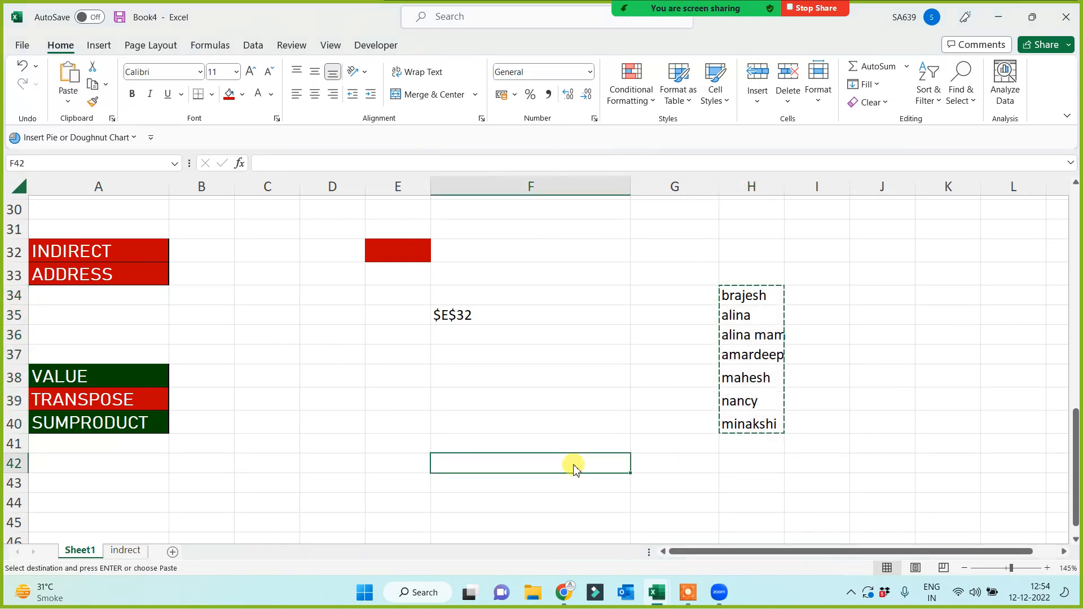
{"action": "right_click", "coordinate": [574, 465]}
{"action": "left_click", "coordinate": [630, 162]}
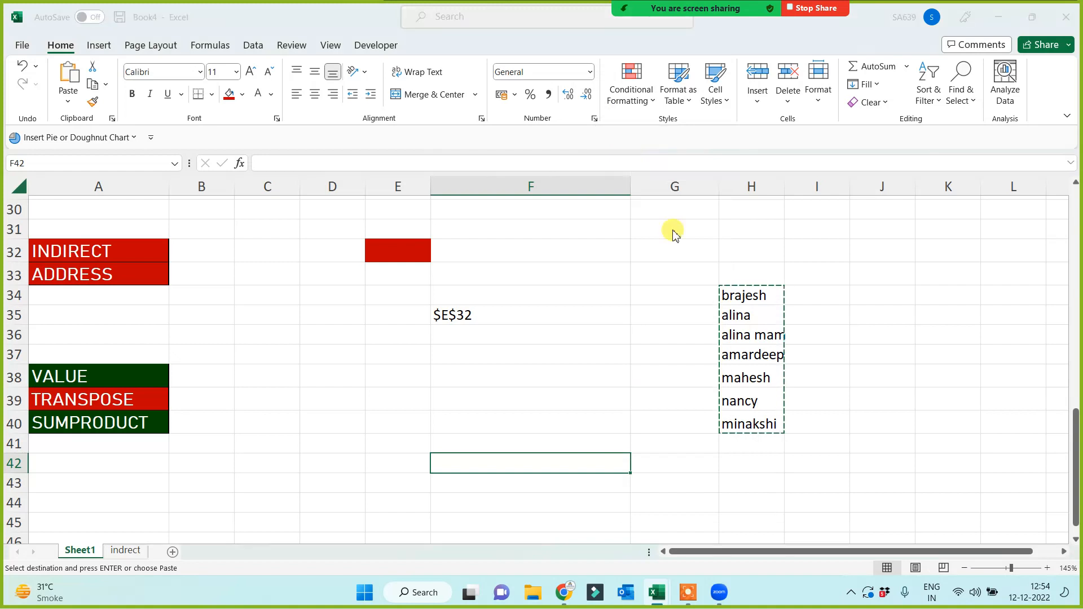
{"action": "left_click", "coordinate": [653, 256]}
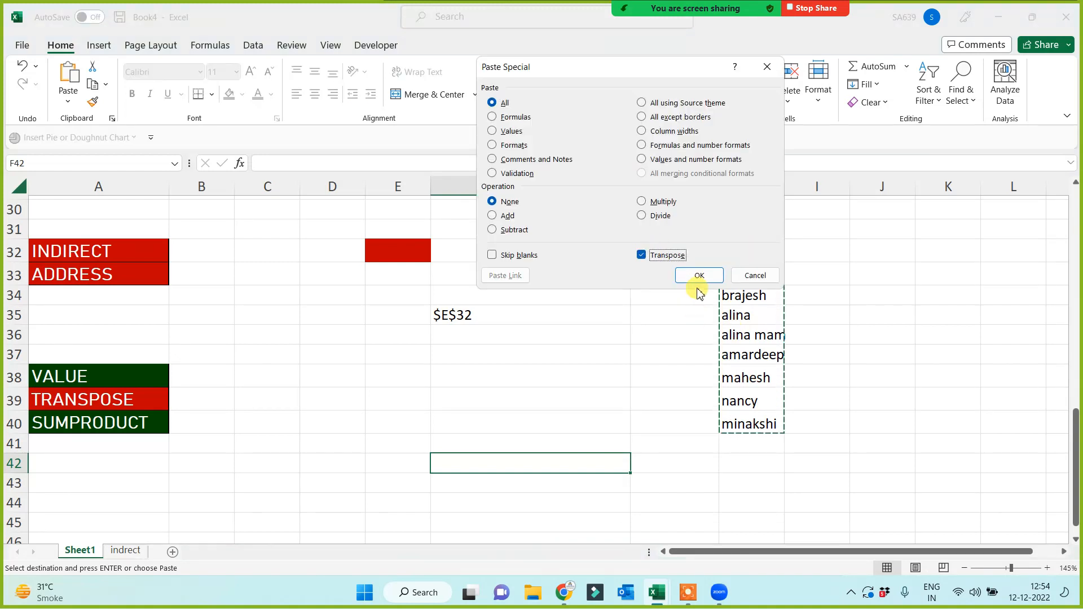
{"action": "left_click", "coordinate": [699, 275]}
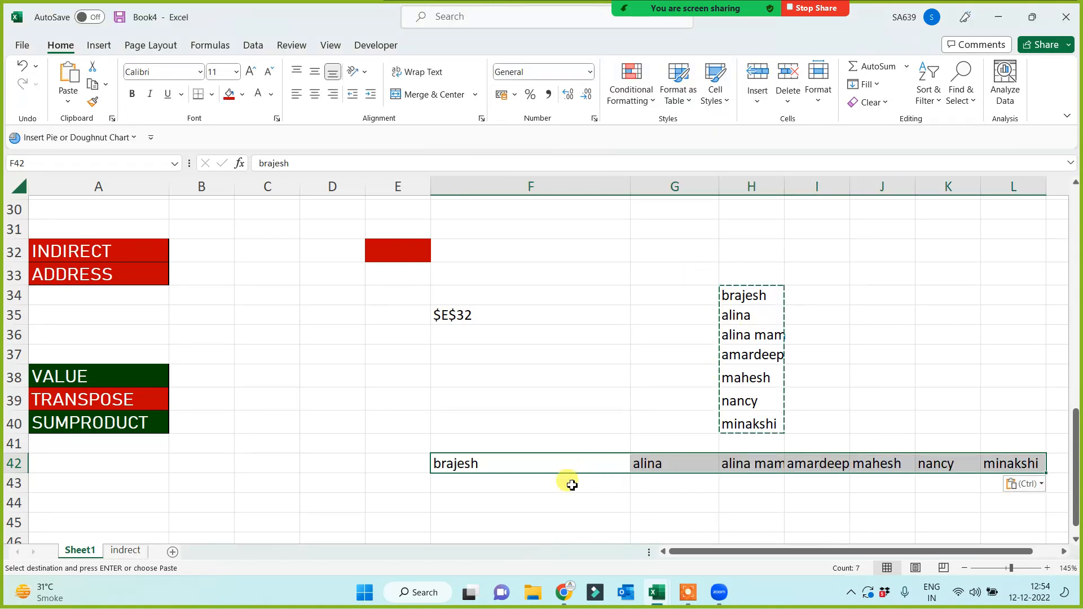
{"action": "key", "text": "ctrl+c"}
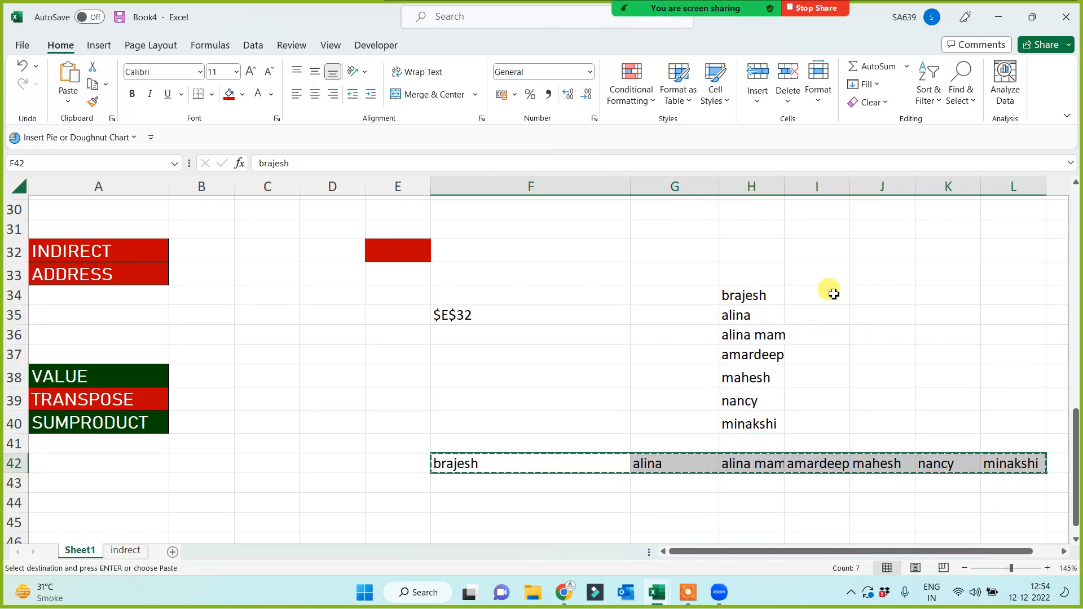
Paste the copied row transposed back down J34:J40 using Paste Special.
{"action": "left_click", "coordinate": [882, 297]}
{"action": "right_click", "coordinate": [884, 300]}
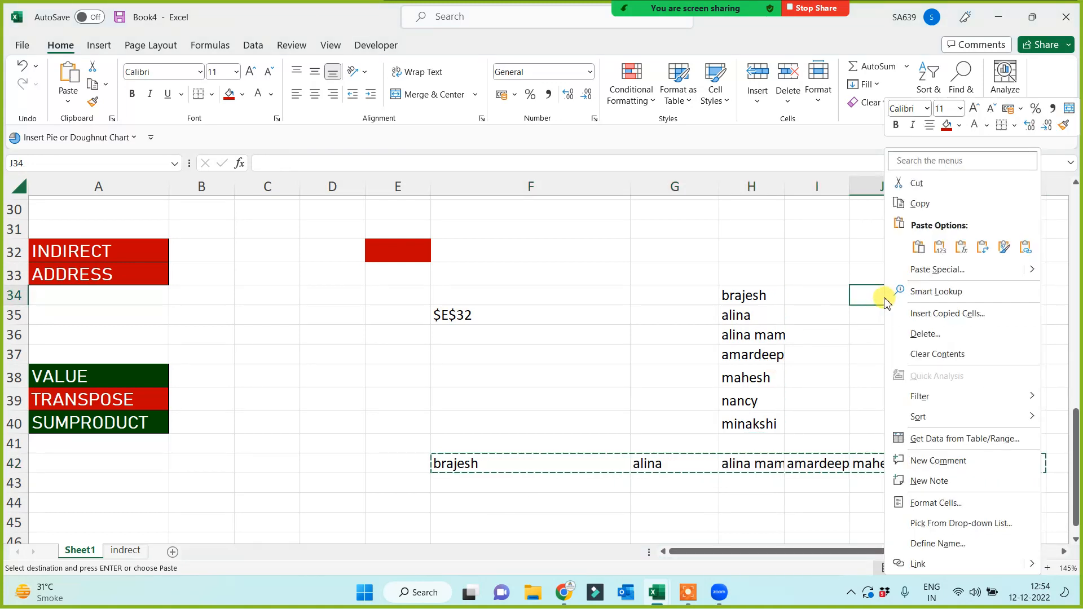
{"action": "left_click", "coordinate": [919, 272]}
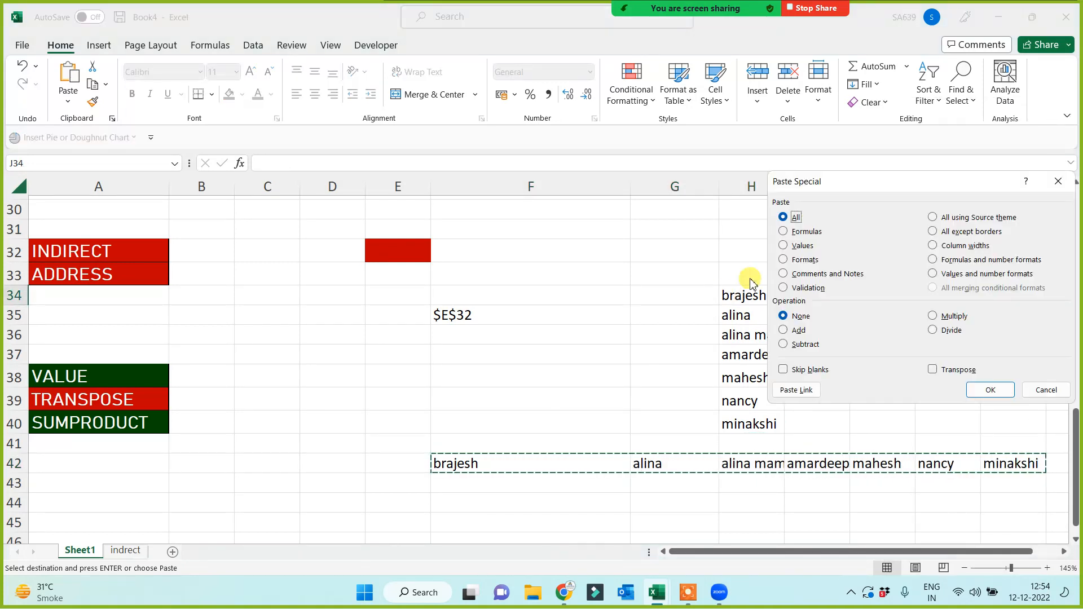
{"action": "left_click", "coordinate": [933, 369]}
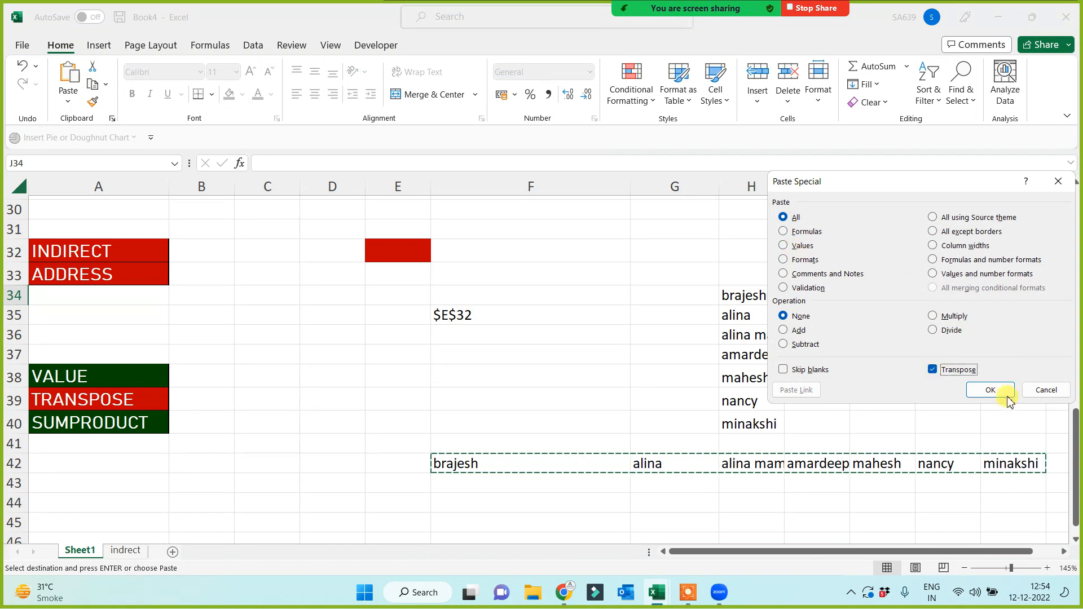
{"action": "left_click", "coordinate": [986, 390]}
{"action": "left_click", "coordinate": [642, 419]}
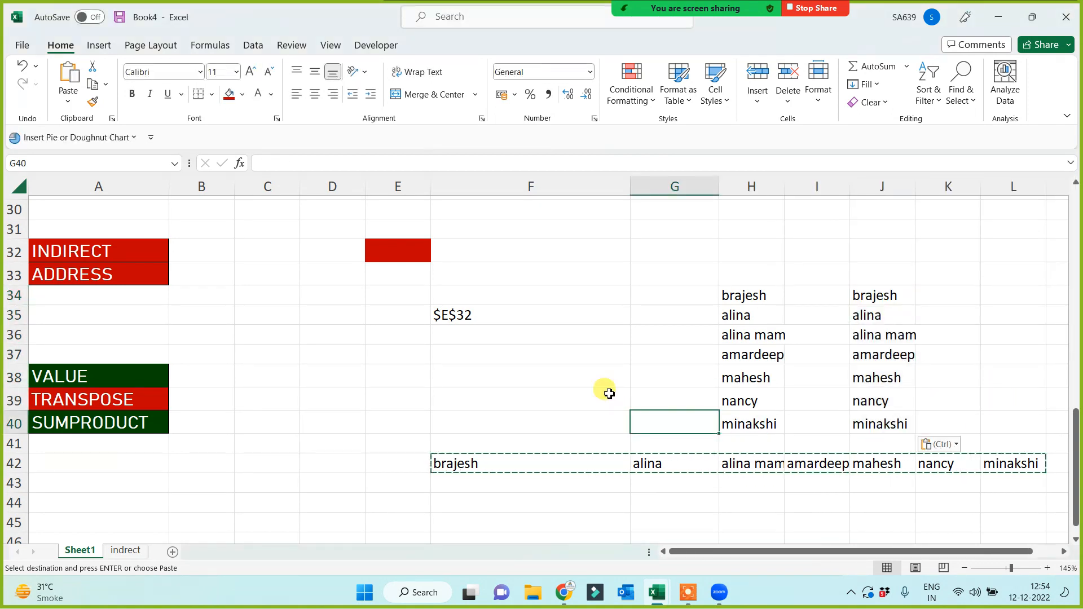
Add the note 'paste special' in B39 beside the TRANSPOSE label.
{"action": "left_click", "coordinate": [541, 369]}
{"action": "left_click", "coordinate": [185, 402]}
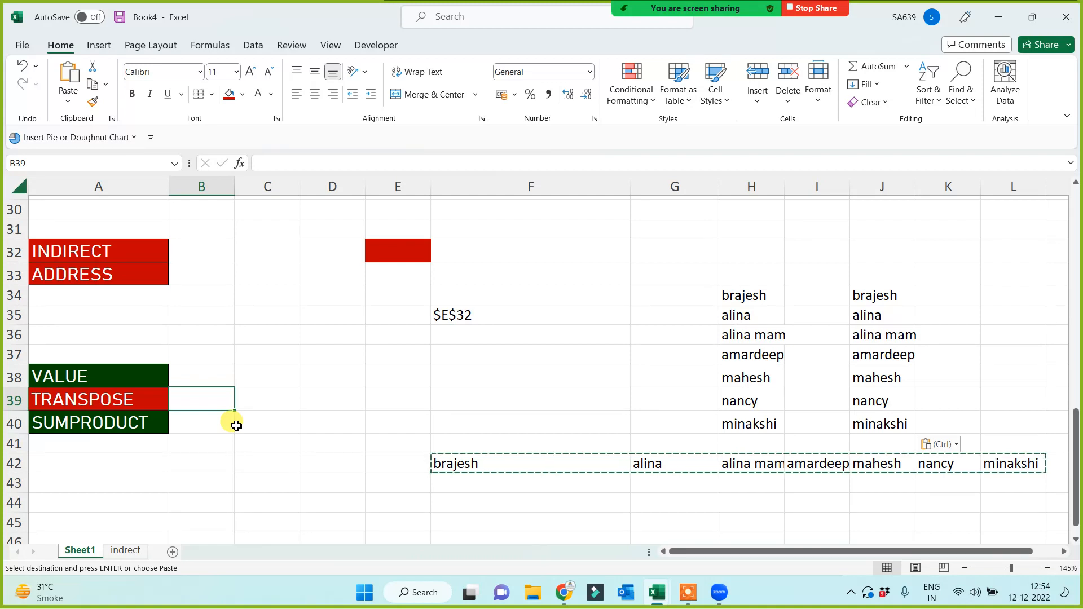
{"action": "type", "text": "paste spe"}
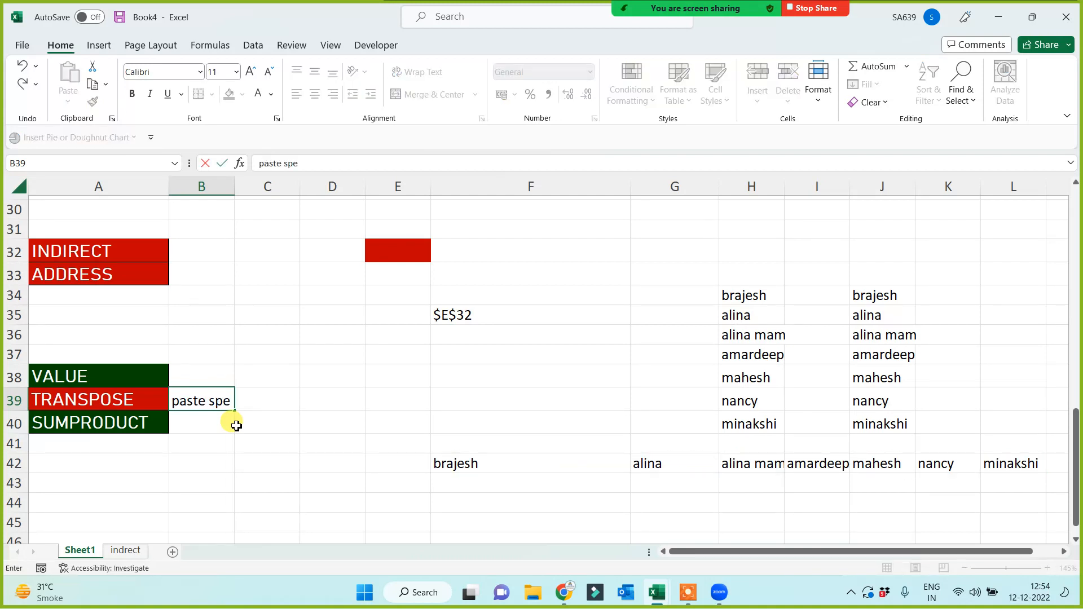
{"action": "type", "text": "cial"}
{"action": "left_click", "coordinate": [432, 397]}
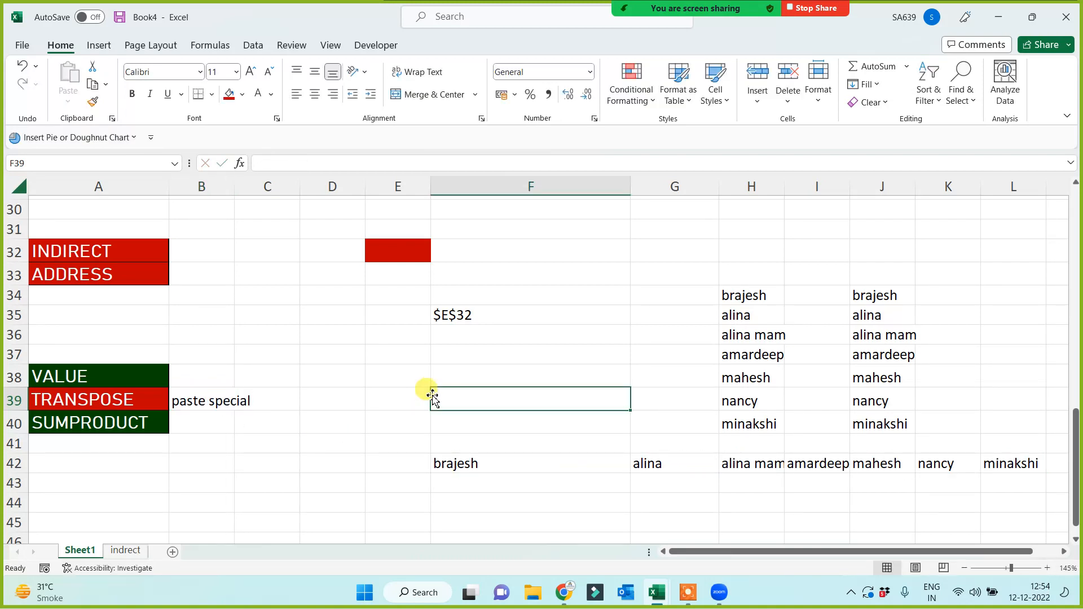
{"action": "left_click", "coordinate": [460, 502]}
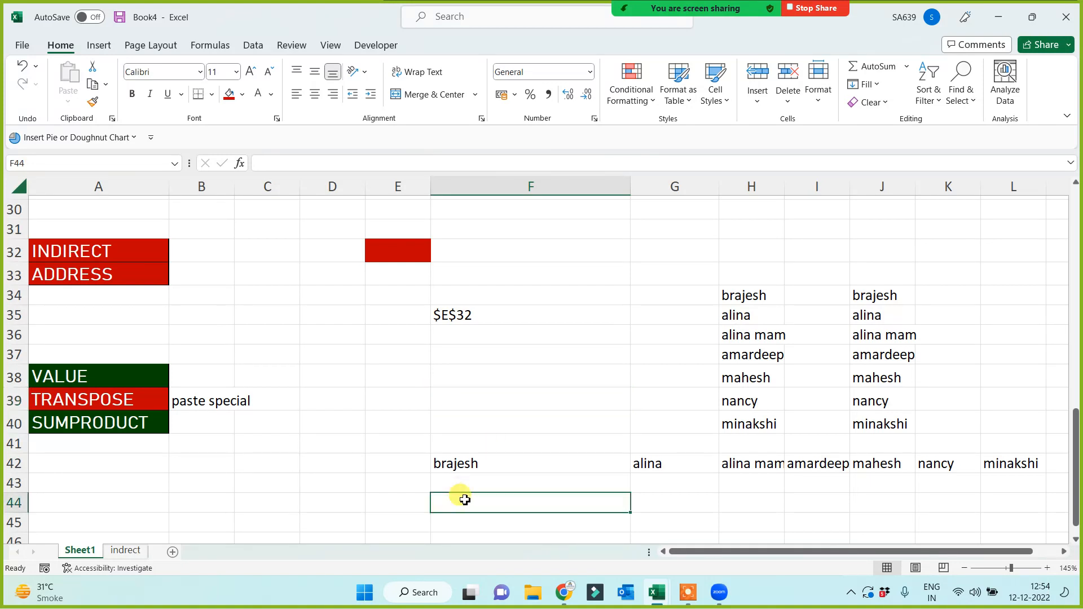
Enter =TRANSPOSE(H34:H40) in F44 so the names spill across row 44.
{"action": "type", "text": "=trn"}
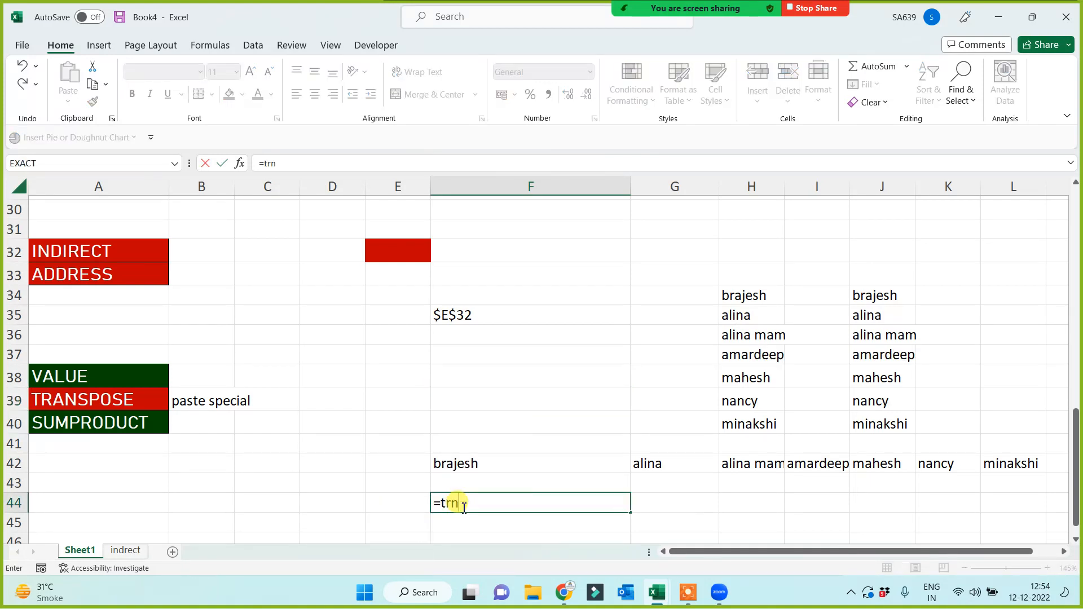
{"action": "key", "text": "BackSpace"}
{"action": "type", "text": "a"}
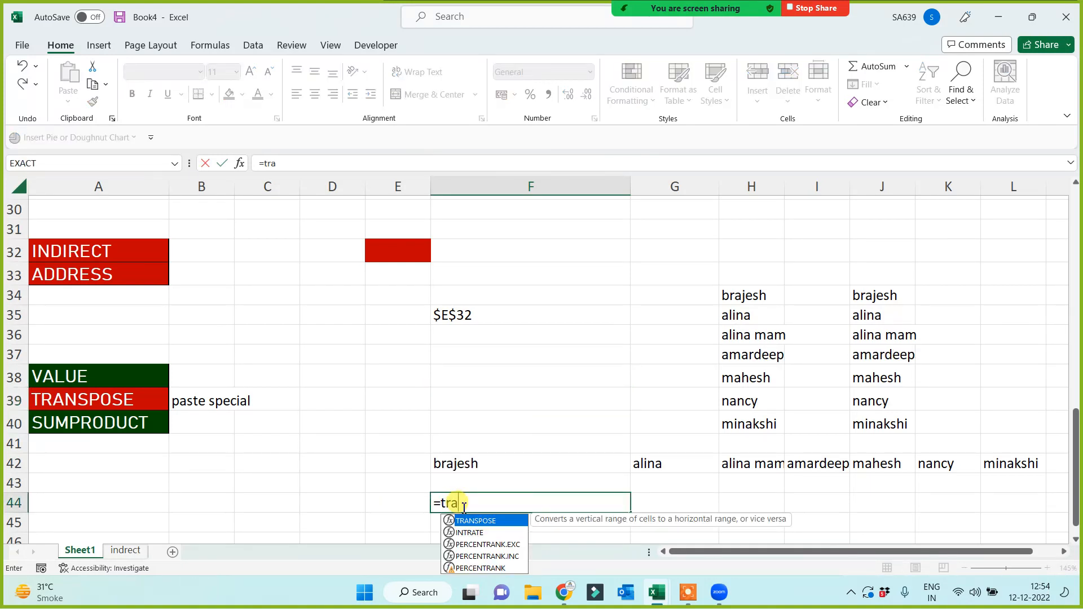
{"action": "key", "text": "Tab"}
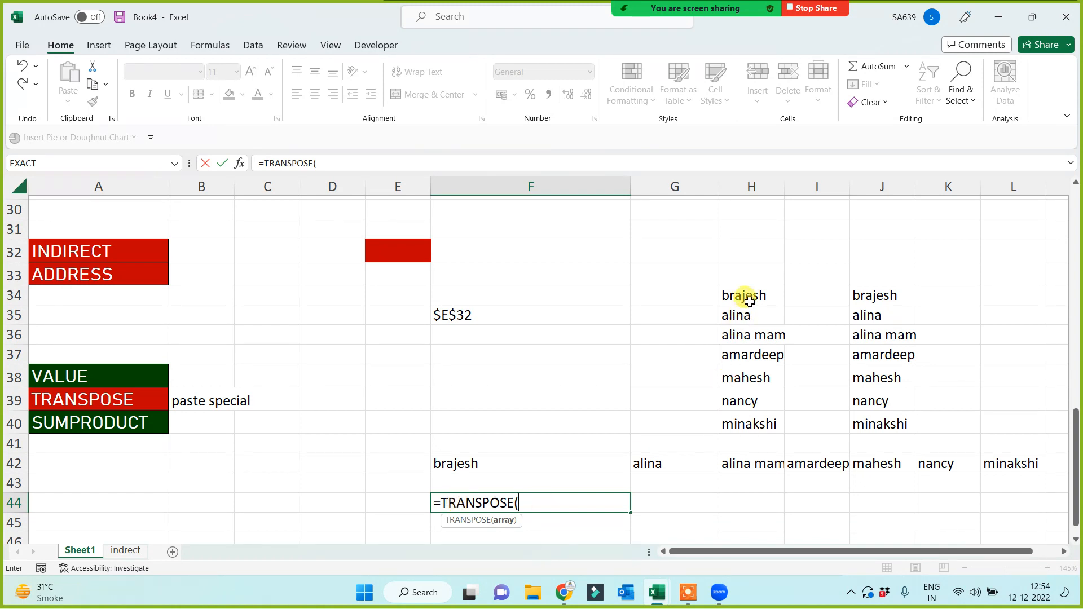
{"action": "left_click_drag", "start_coordinate": [749, 300], "coordinate": [744, 418]}
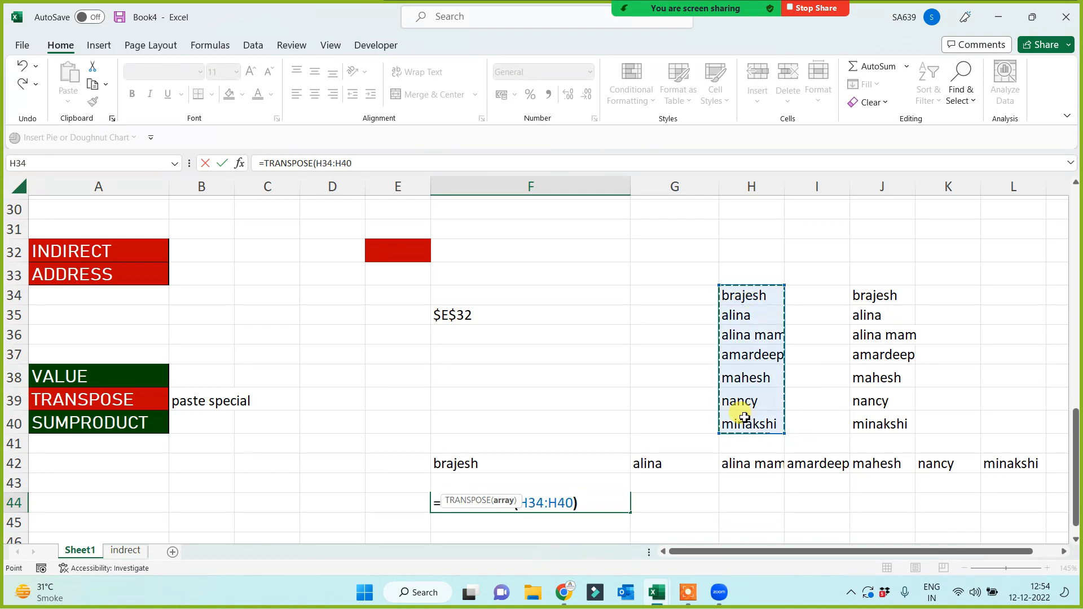
{"action": "key", "text": "Return"}
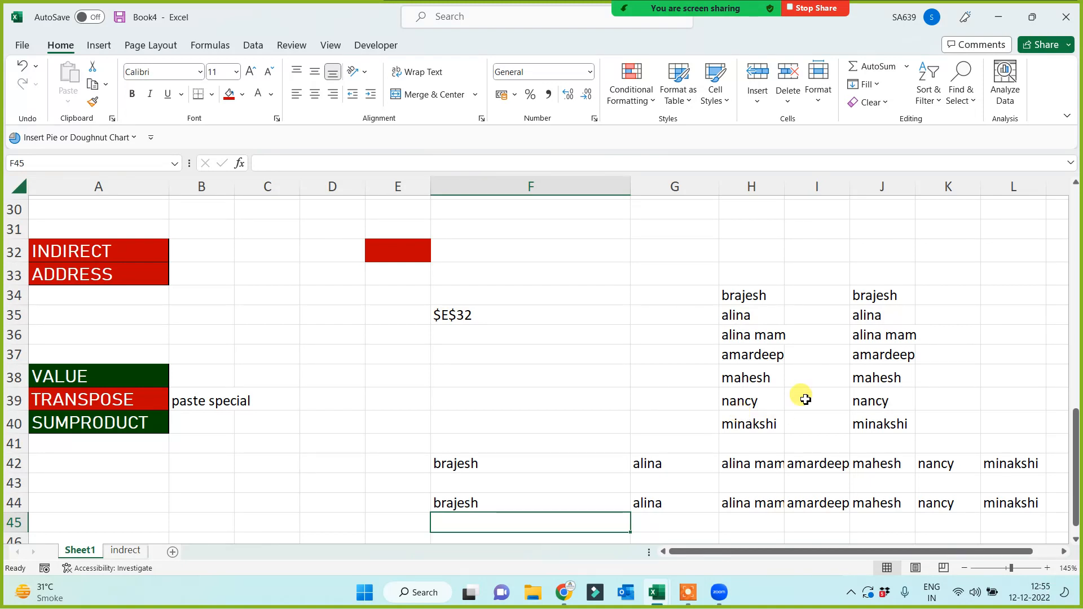
Enter =TRANSPOSE(F42:L42) in G34 so the names spill down G34:G40.
{"action": "left_click", "coordinate": [655, 298]}
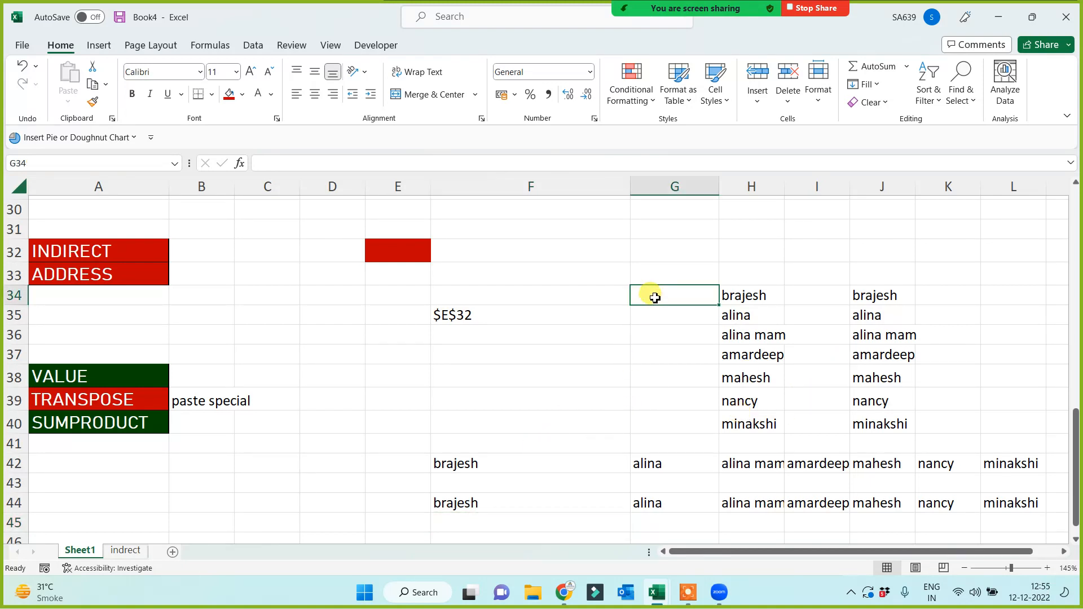
{"action": "type", "text": "=tr"}
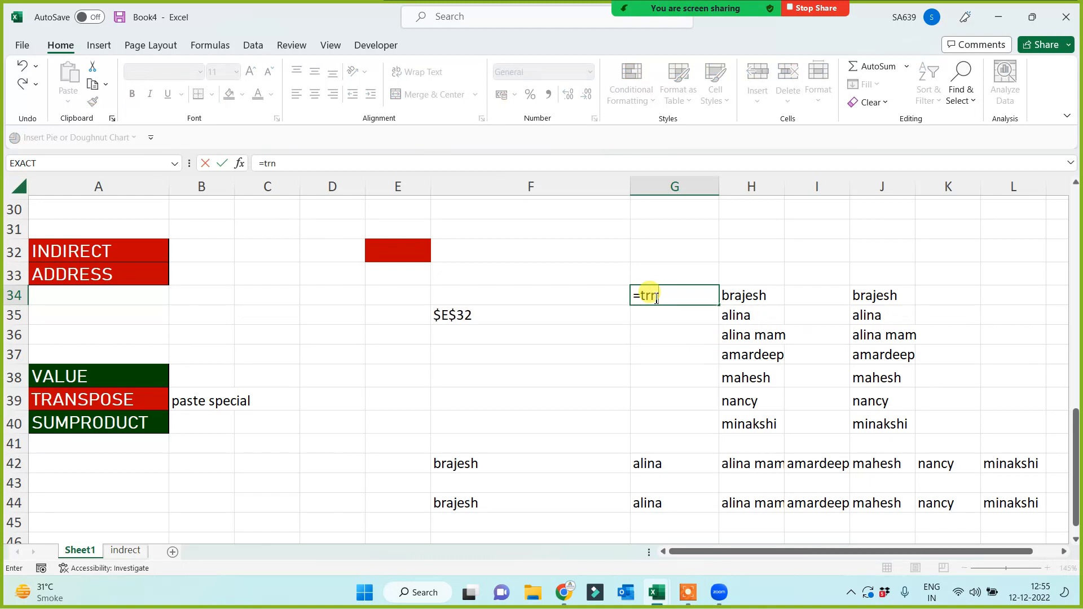
{"action": "key", "text": "Tab"}
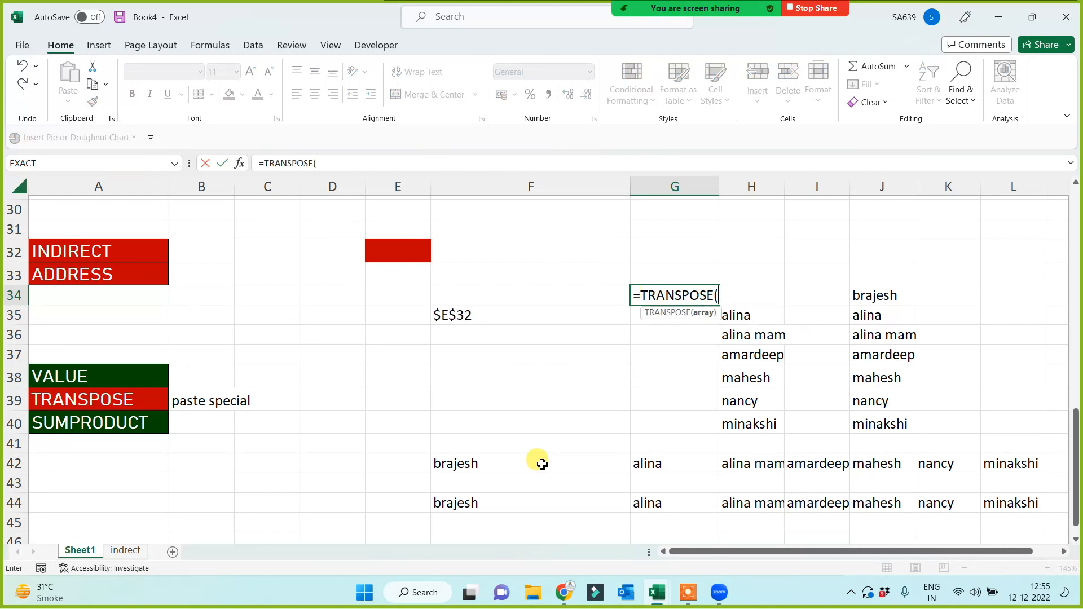
{"action": "left_click_drag", "start_coordinate": [500, 464], "coordinate": [1003, 464]}
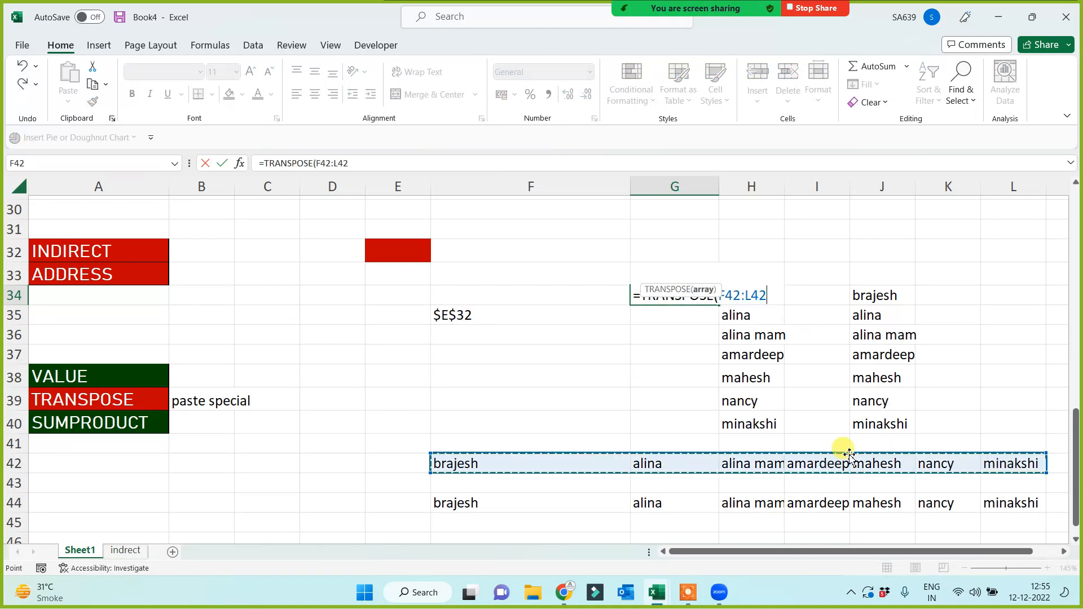
{"action": "type", "text": ")"}
{"action": "key", "text": "Return"}
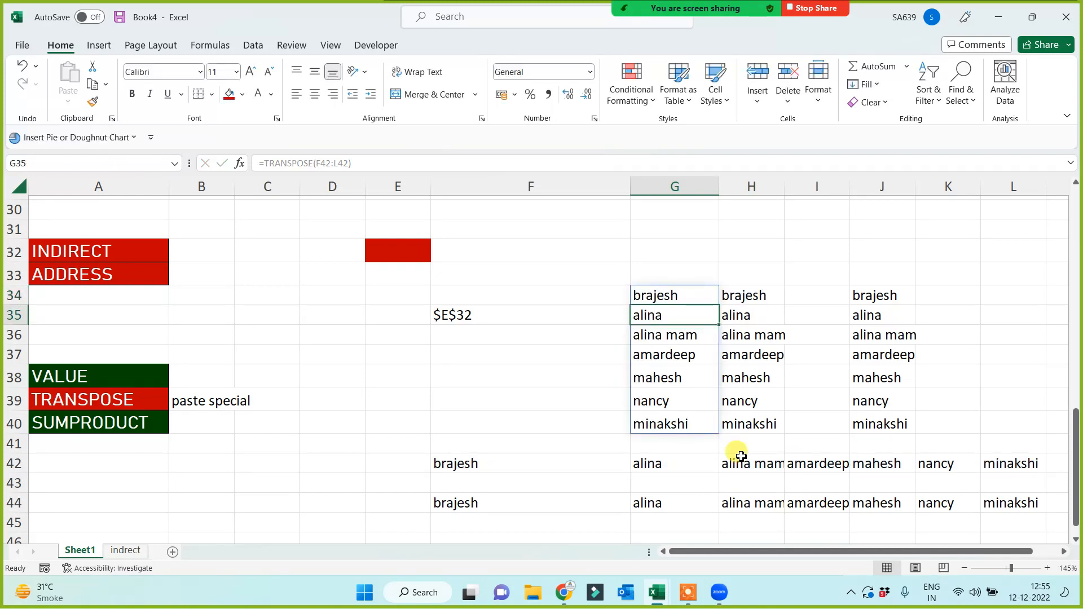
Inspect the G34 TRANSPOSE formula and its source names in row 42.
{"action": "left_click", "coordinate": [581, 392]}
{"action": "left_click", "coordinate": [657, 289]}
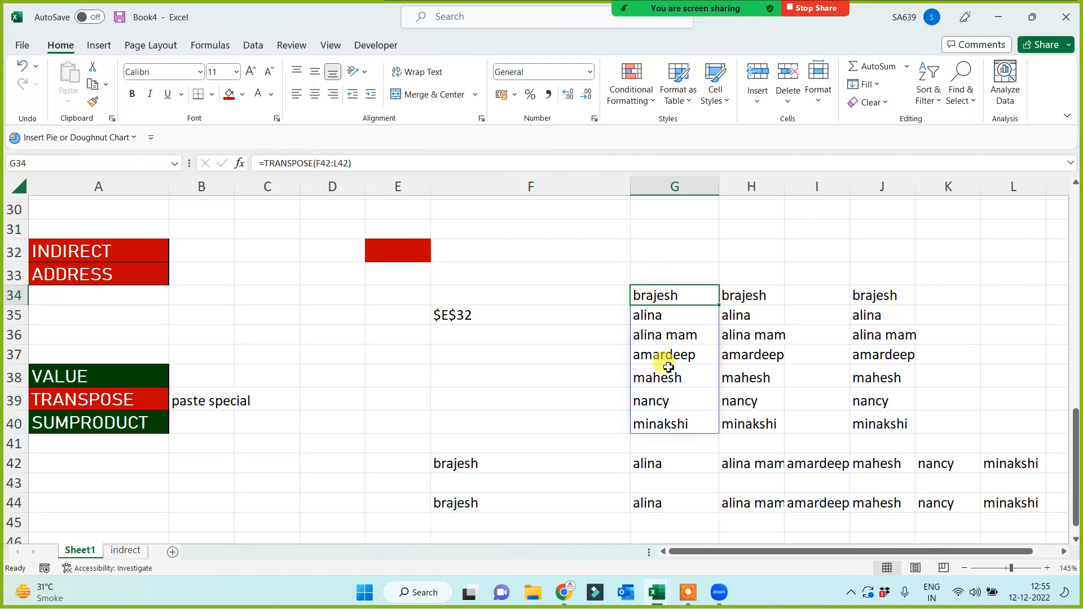
{"action": "left_click", "coordinate": [582, 402]}
{"action": "left_click", "coordinate": [468, 462]}
{"action": "left_click_drag", "start_coordinate": [468, 461], "coordinate": [766, 449]}
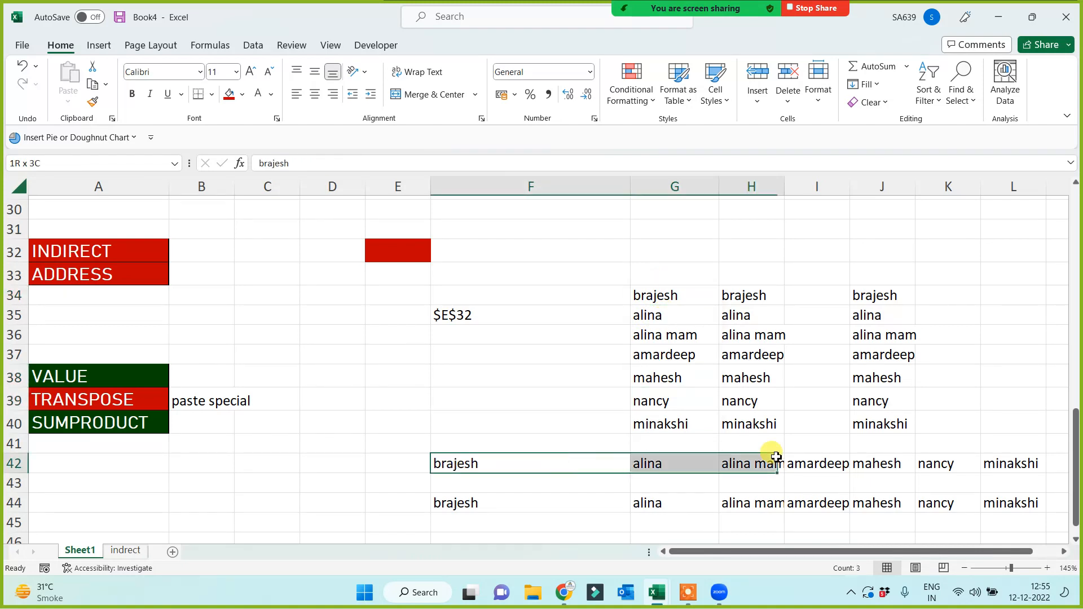
{"action": "left_click", "coordinate": [914, 451]}
{"action": "left_click", "coordinate": [984, 364]}
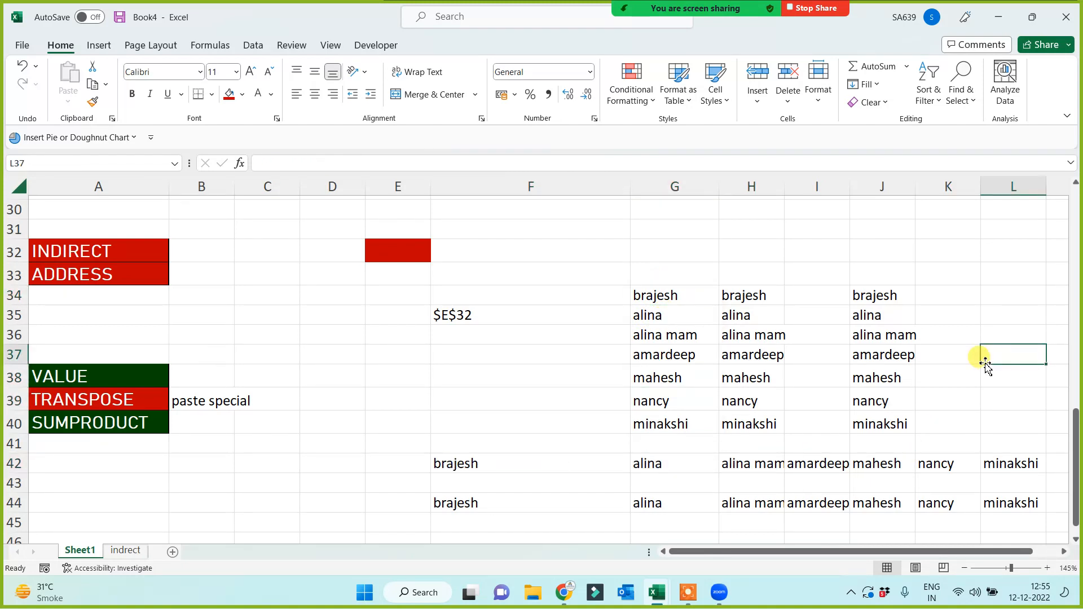
{"action": "left_click", "coordinate": [674, 356]}
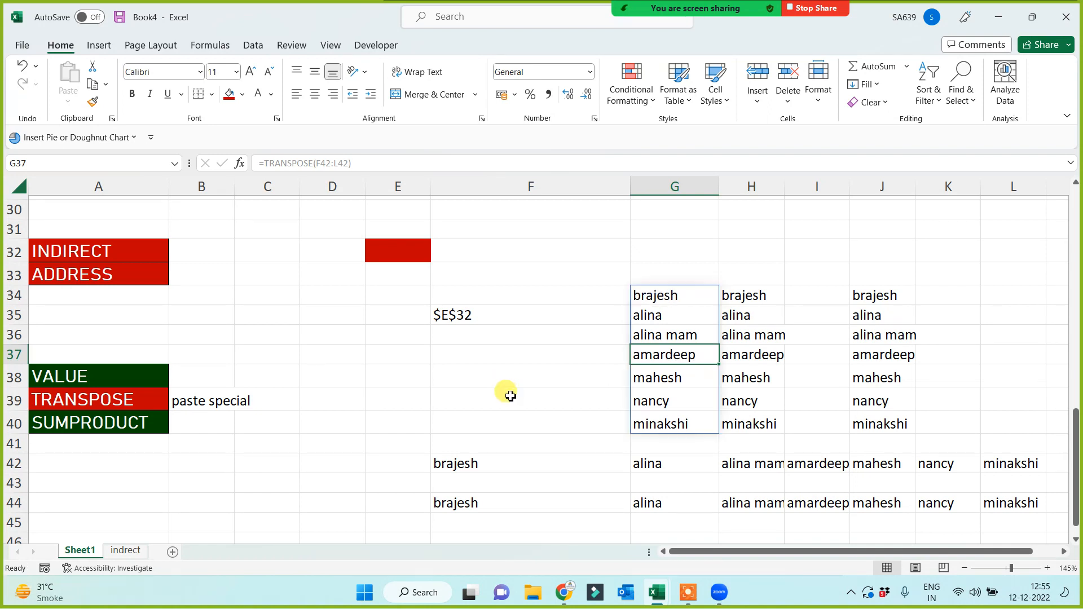
{"action": "left_click", "coordinate": [566, 418]}
{"action": "left_click", "coordinate": [755, 466]}
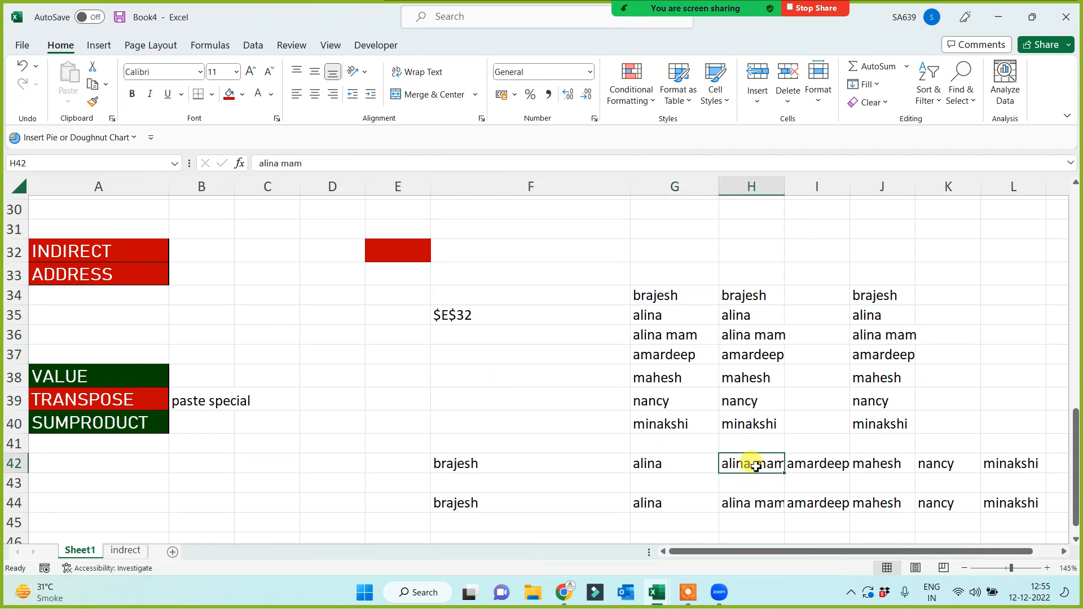
{"action": "key", "text": "Delete"}
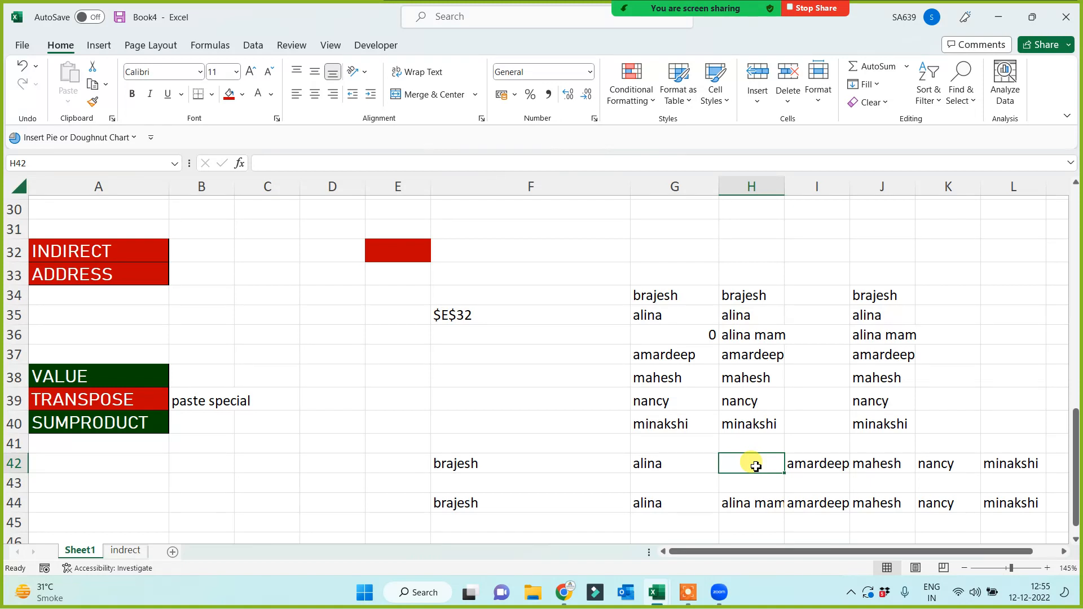
{"action": "key", "text": "ctrl+z"}
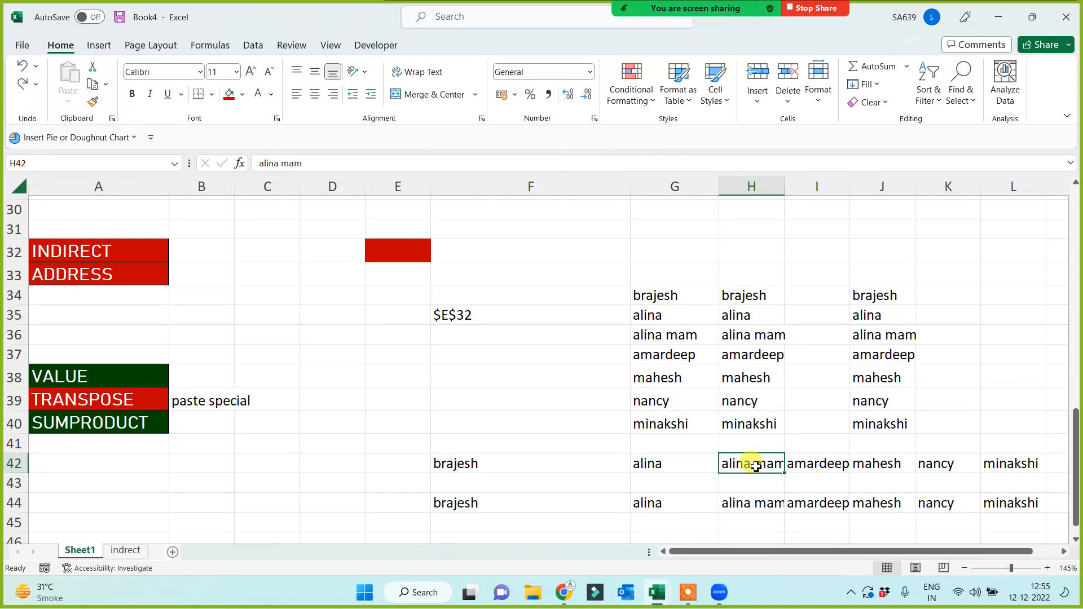
{"action": "left_click", "coordinate": [660, 333]}
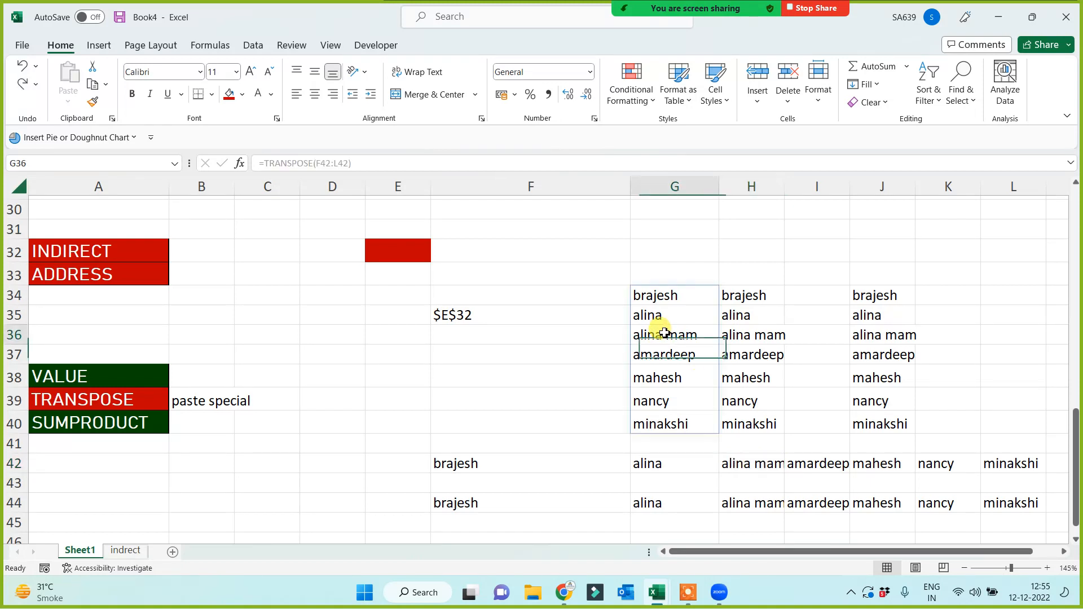
{"action": "left_click", "coordinate": [831, 502]}
{"action": "key", "text": "Delete"}
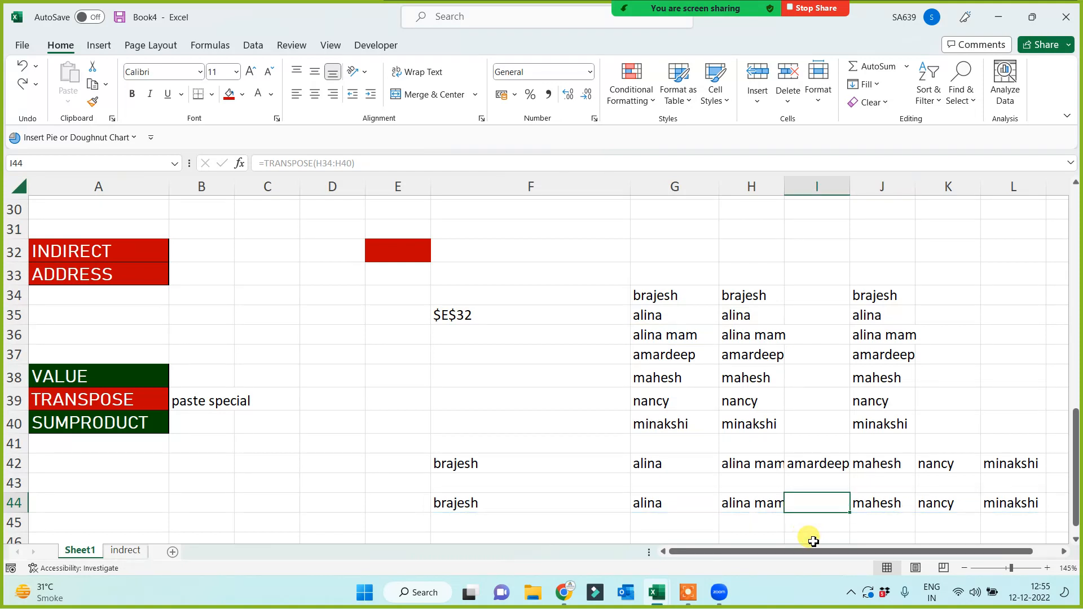
{"action": "key", "text": "Delete"}
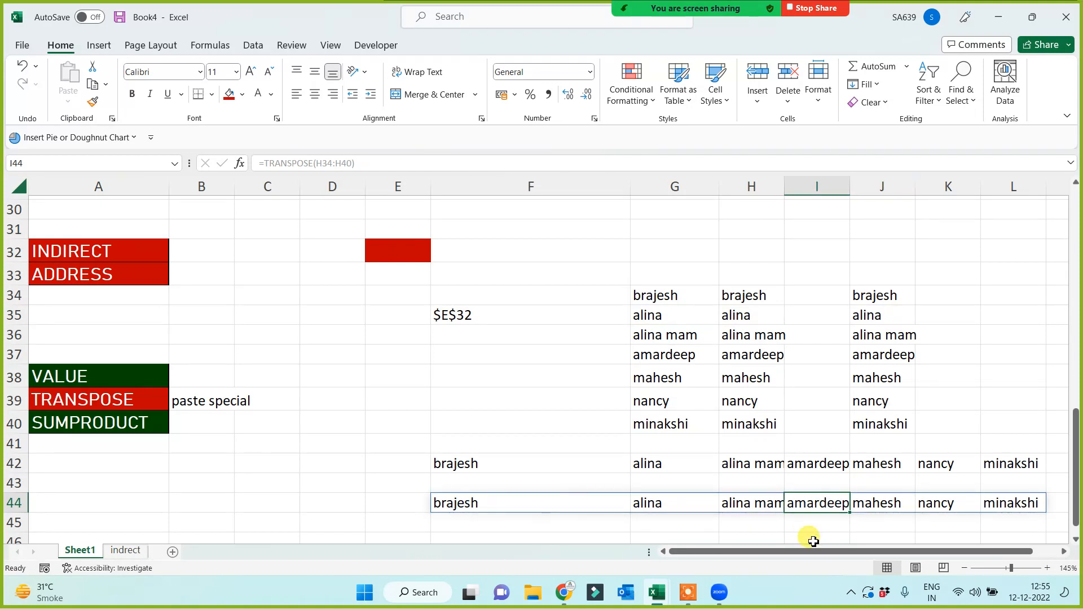
{"action": "key", "text": "Delete"}
{"action": "left_click", "coordinate": [883, 336]}
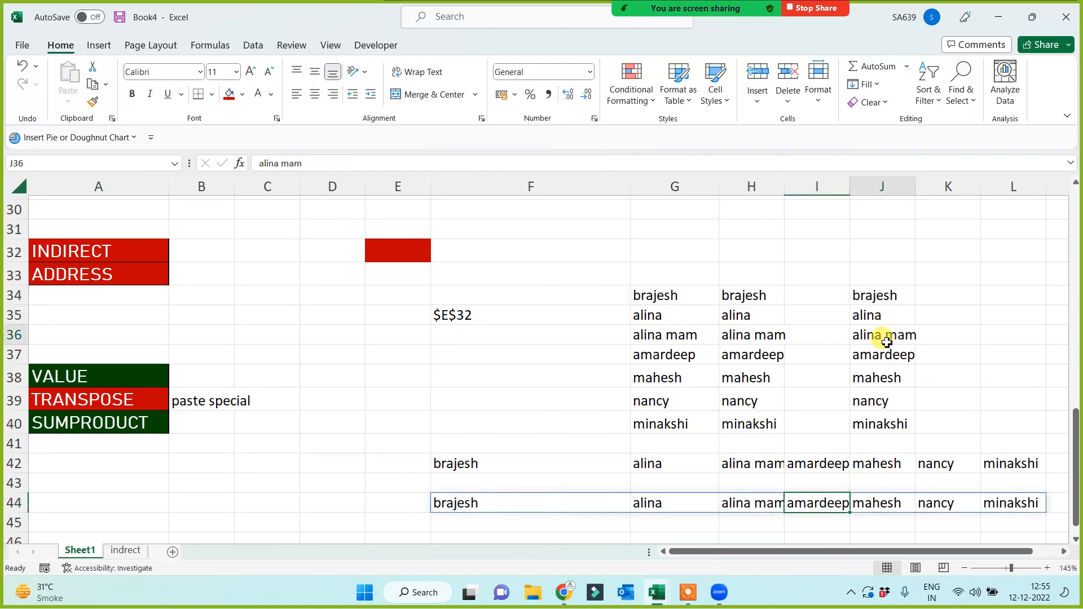
{"action": "key", "text": "Delete"}
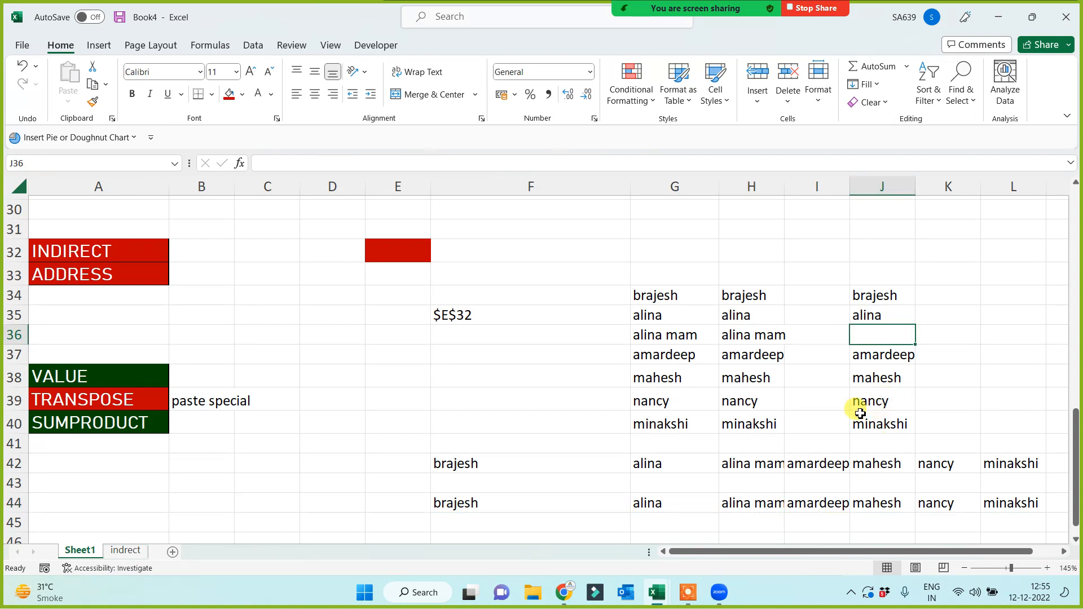
{"action": "key", "text": "ctrl+z"}
{"action": "left_click", "coordinate": [369, 392]}
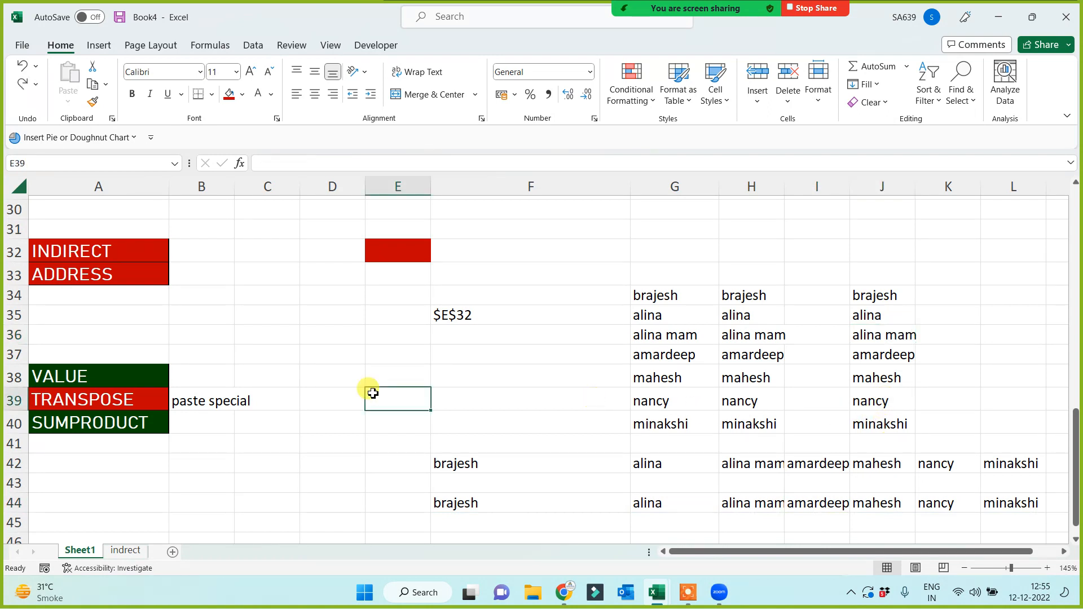
{"action": "left_click", "coordinate": [127, 400]}
Copy the VALUE heading into A51.
{"action": "left_click", "coordinate": [110, 387]}
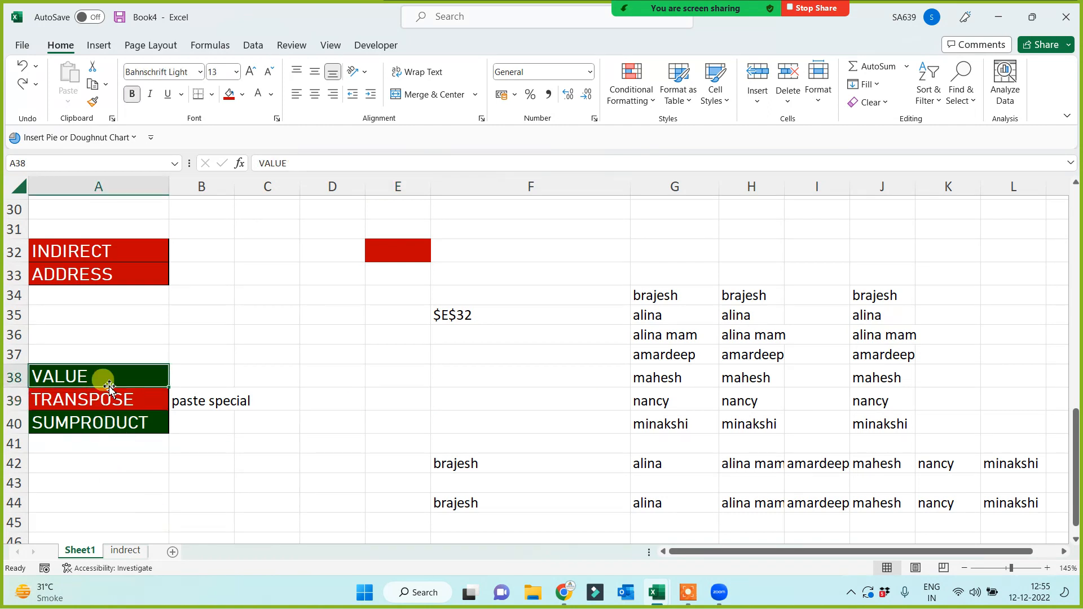
{"action": "key", "text": "ctrl+c"}
{"action": "scroll", "coordinate": [107, 496], "scroll_direction": "down", "scroll_amount": 3}
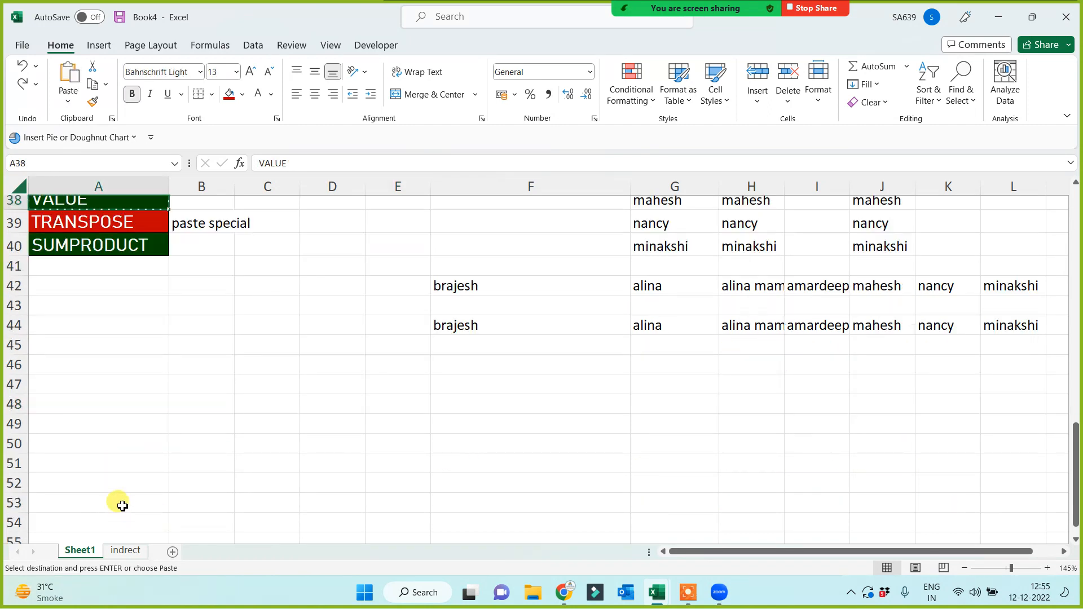
{"action": "left_click", "coordinate": [106, 462]}
{"action": "key", "text": "Return"}
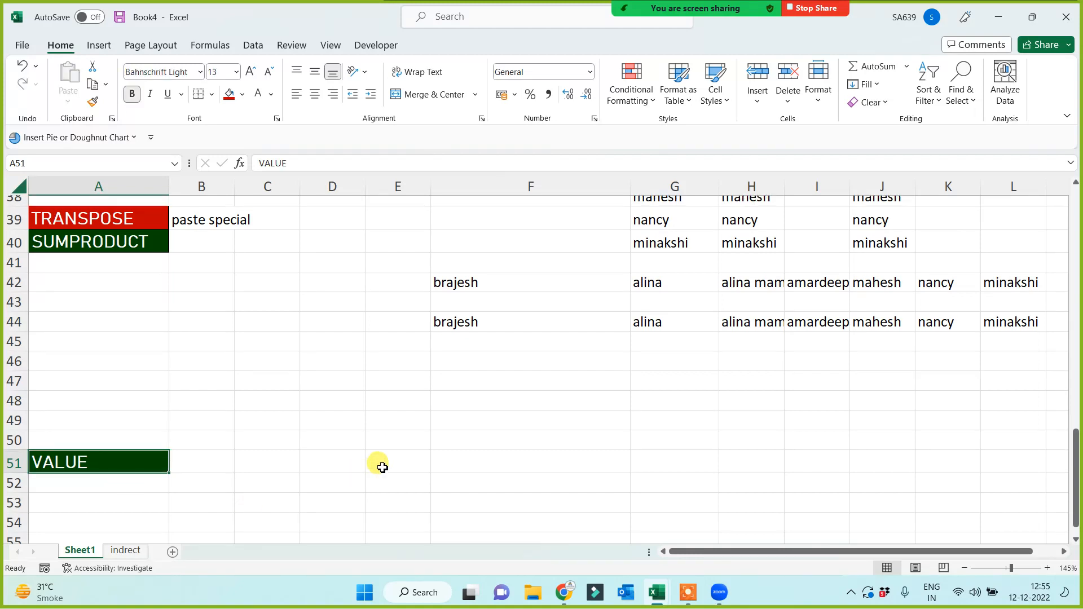
{"action": "scroll", "coordinate": [395, 423], "scroll_direction": "down", "scroll_amount": 2}
Enter 234234, 42355, 23434 and 64353 as text in D51:D54 using leading apostrophes.
{"action": "left_click", "coordinate": [339, 346]}
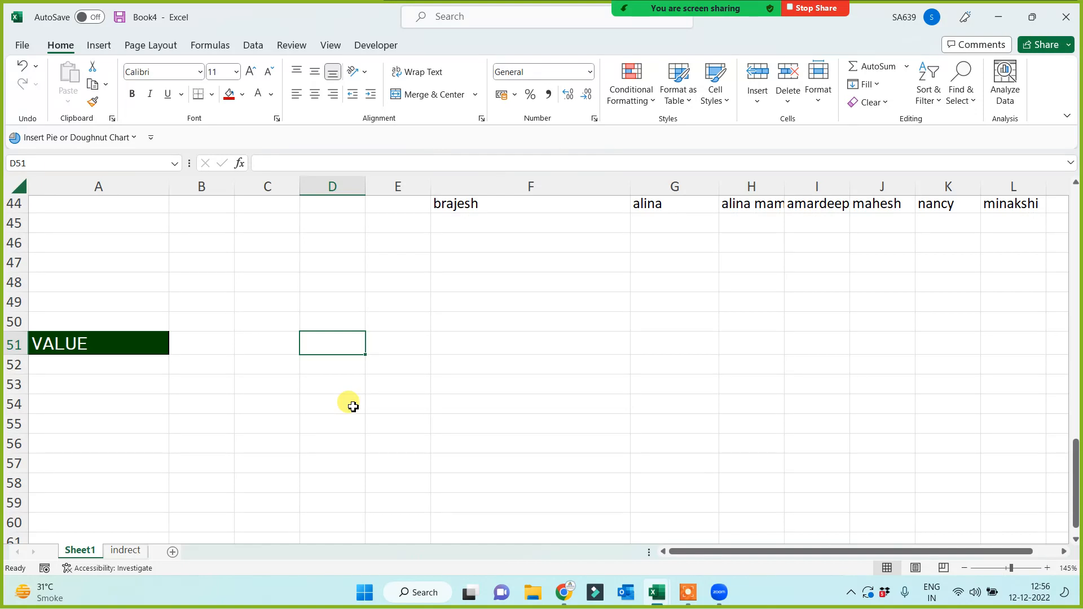
{"action": "type", "text": "'"}
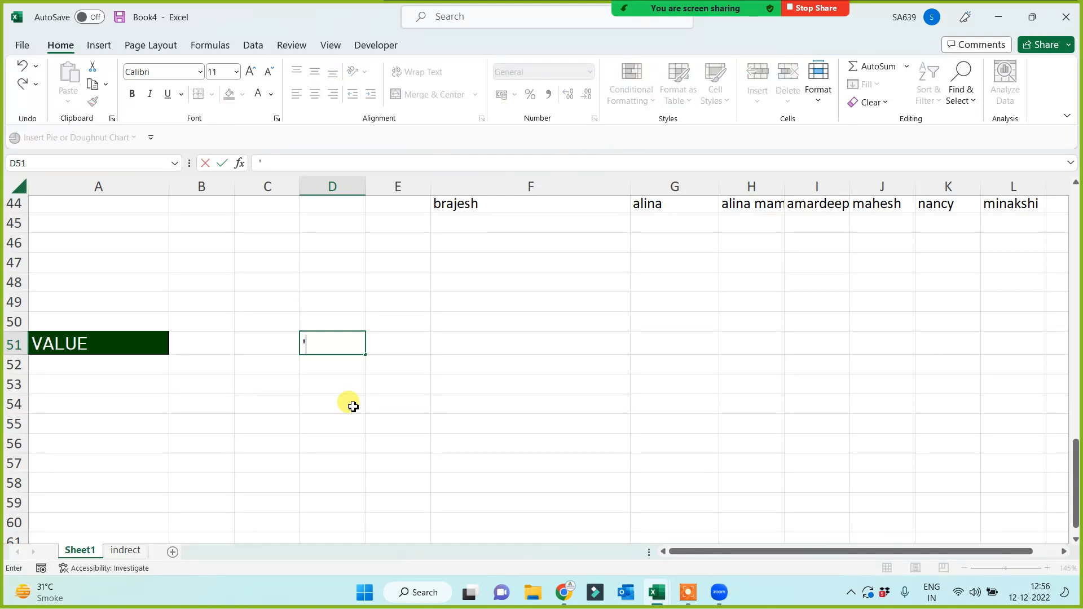
{"action": "type", "text": "234234"}
{"action": "key", "text": "Return"}
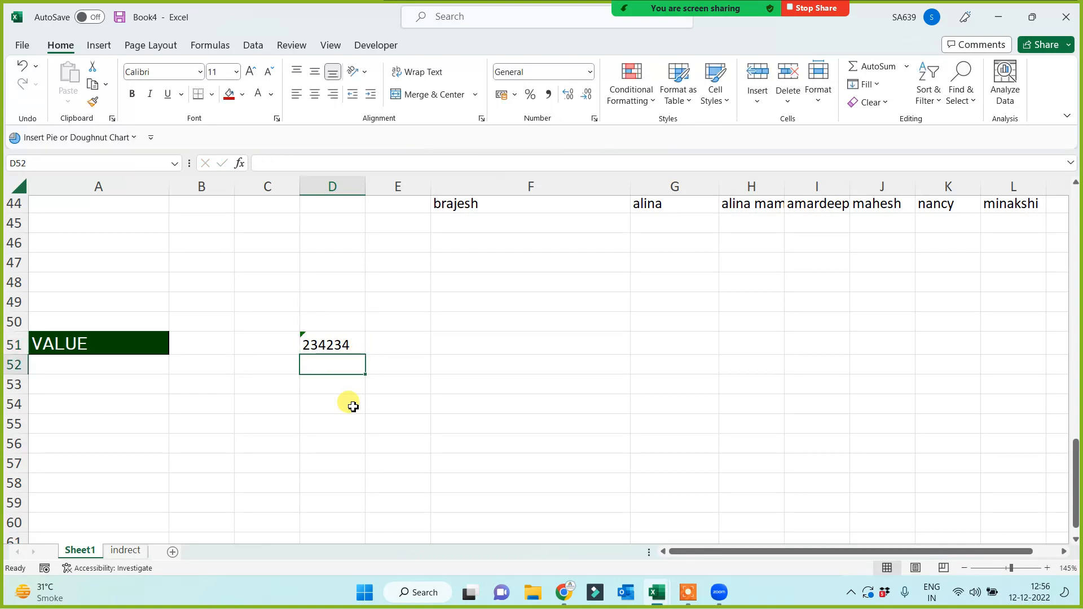
{"action": "type", "text": "'42355"}
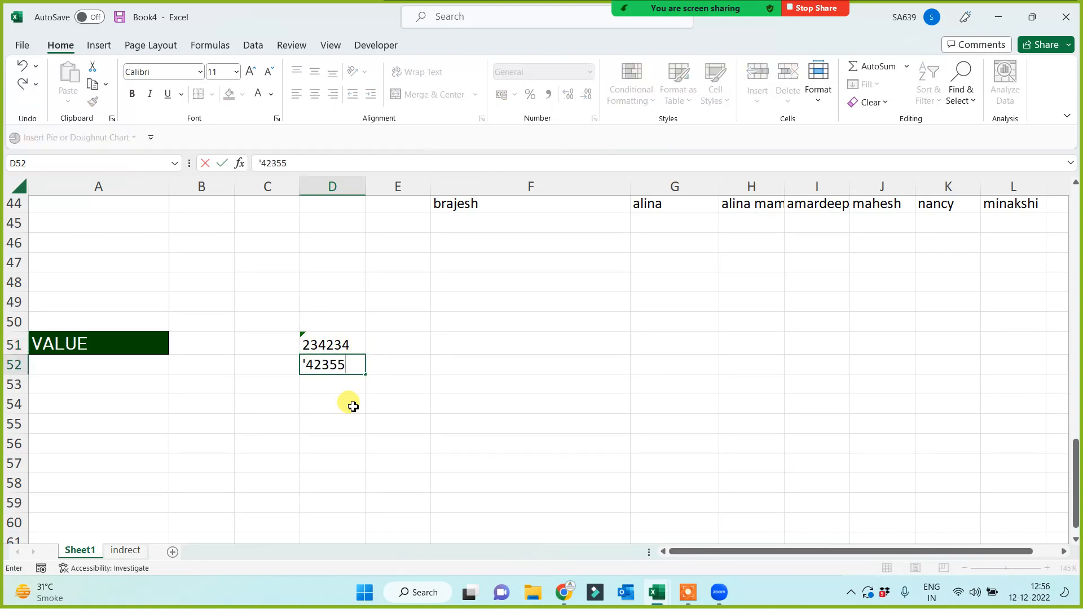
{"action": "key", "text": "Return"}
{"action": "type", "text": "'23434"}
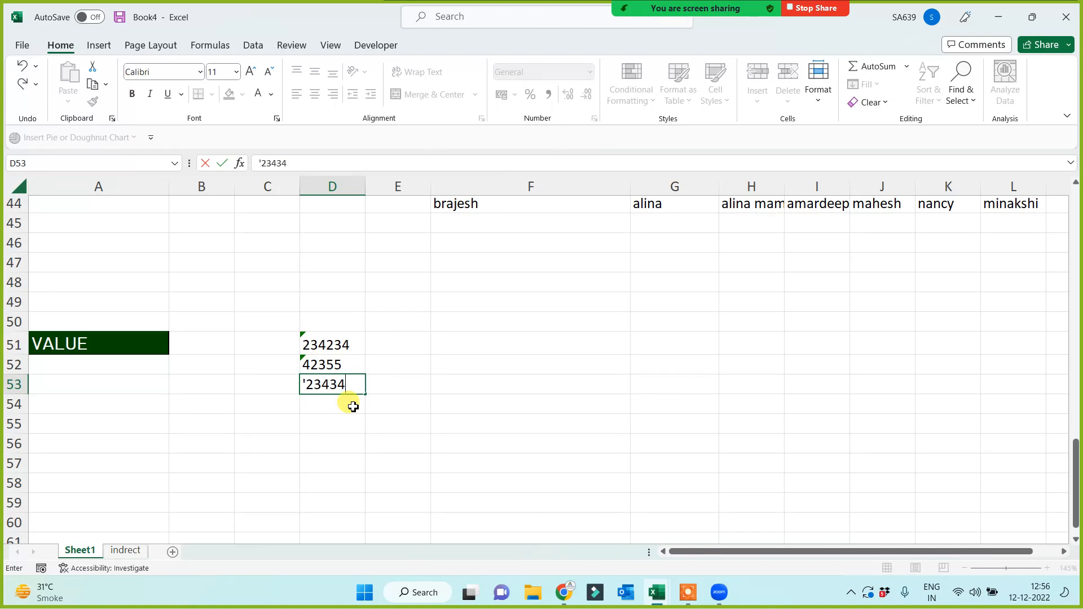
{"action": "key", "text": "Return"}
{"action": "type", "text": "'64353"}
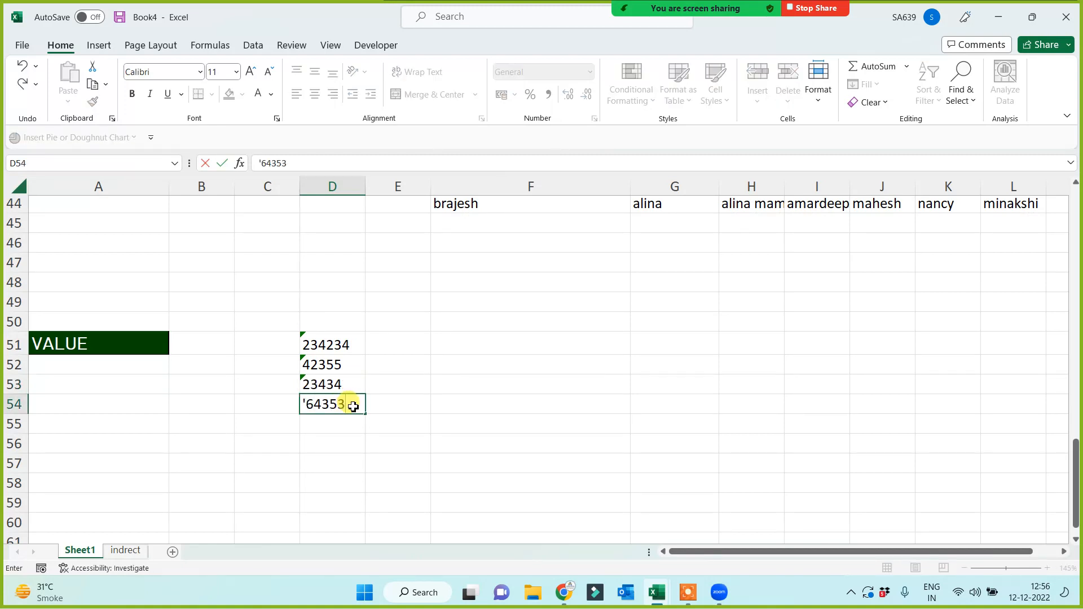
{"action": "key", "text": "Return"}
Ignore the number-stored-as-text warning on D51:D54 and widen column D.
{"action": "left_click", "coordinate": [492, 422]}
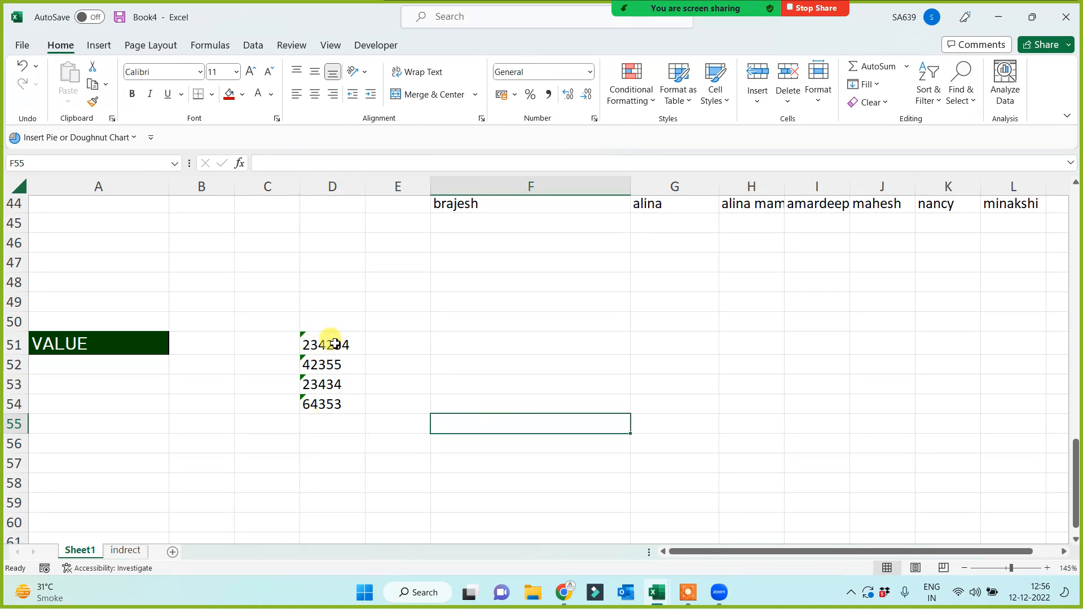
{"action": "left_click_drag", "start_coordinate": [329, 341], "coordinate": [331, 399]}
{"action": "left_click", "coordinate": [287, 340]}
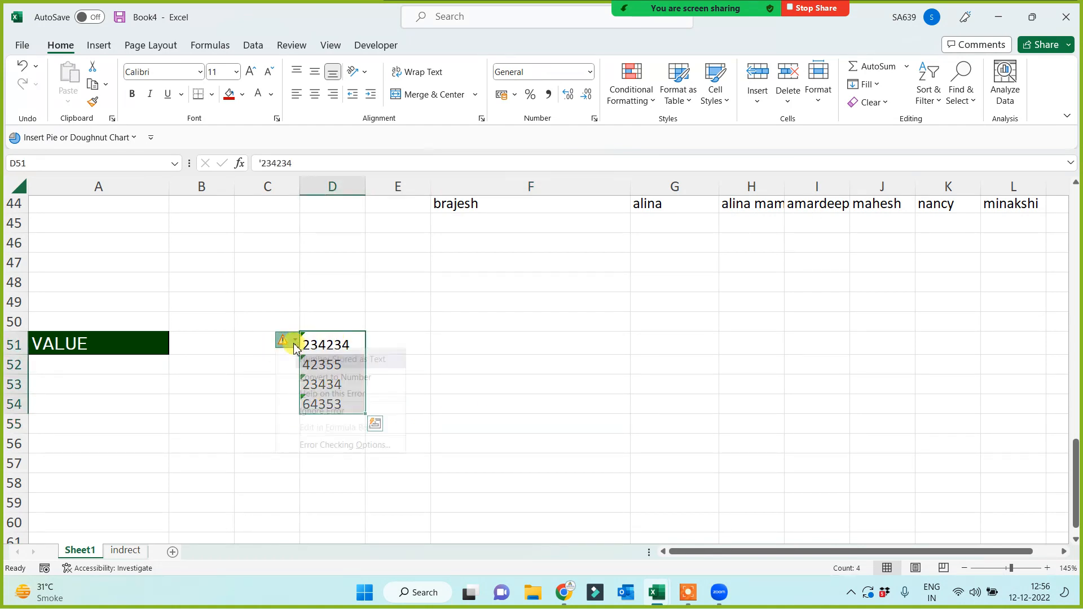
{"action": "left_click", "coordinate": [329, 415]}
{"action": "left_click", "coordinate": [319, 466]}
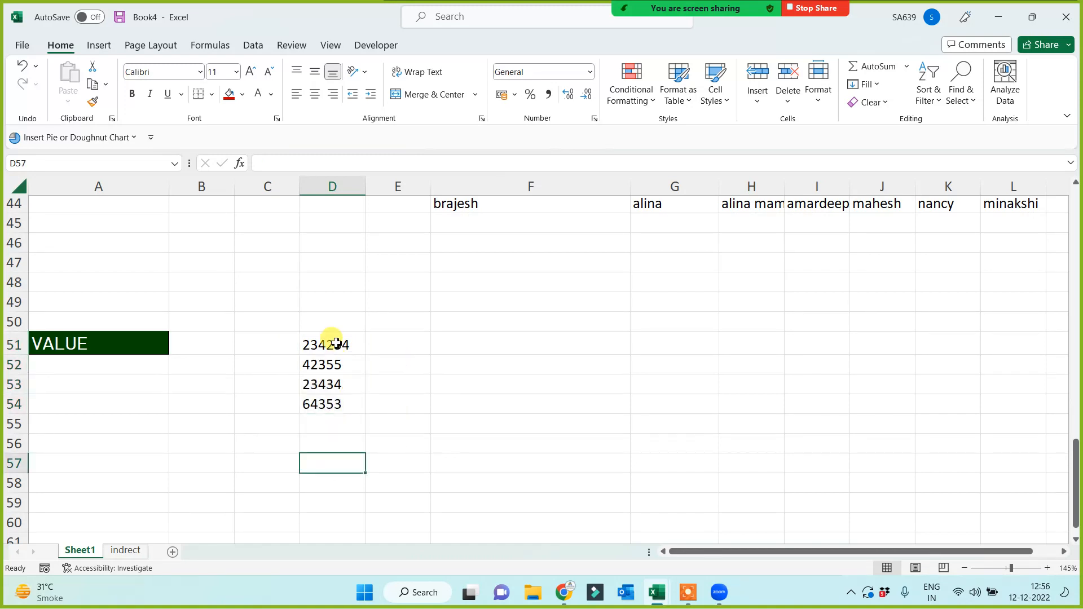
{"action": "left_click_drag", "start_coordinate": [340, 345], "coordinate": [346, 407]}
{"action": "left_click_drag", "start_coordinate": [367, 199], "coordinate": [405, 198]}
Enter =SUM(D51:D55) in G51, which returns 0 for the text-stored numbers.
{"action": "left_click", "coordinate": [527, 437]}
{"action": "left_click", "coordinate": [539, 343]}
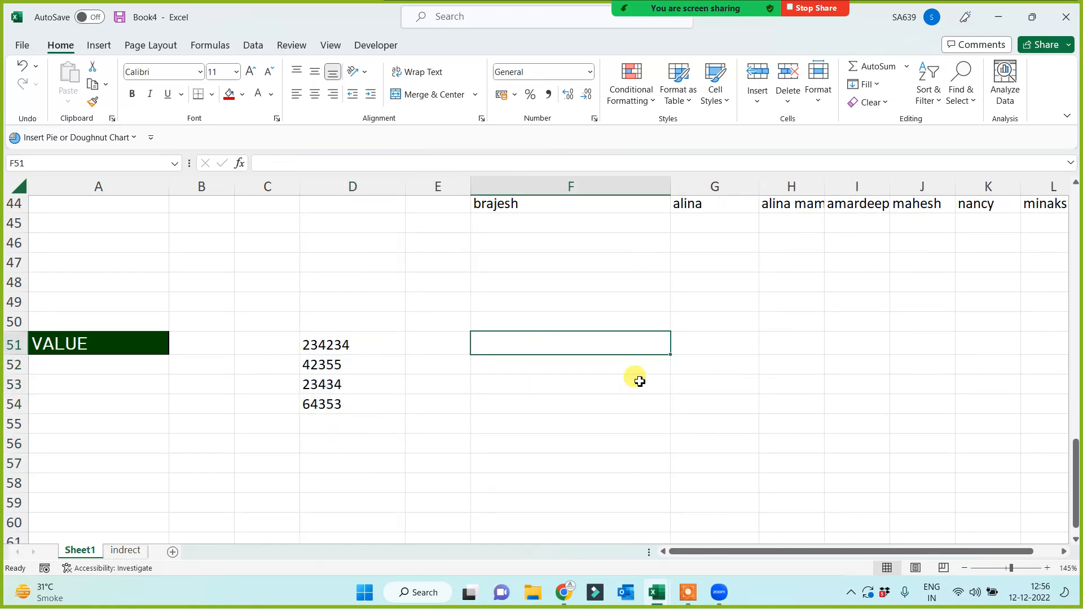
{"action": "left_click", "coordinate": [716, 337]}
{"action": "type", "text": "=sum("}
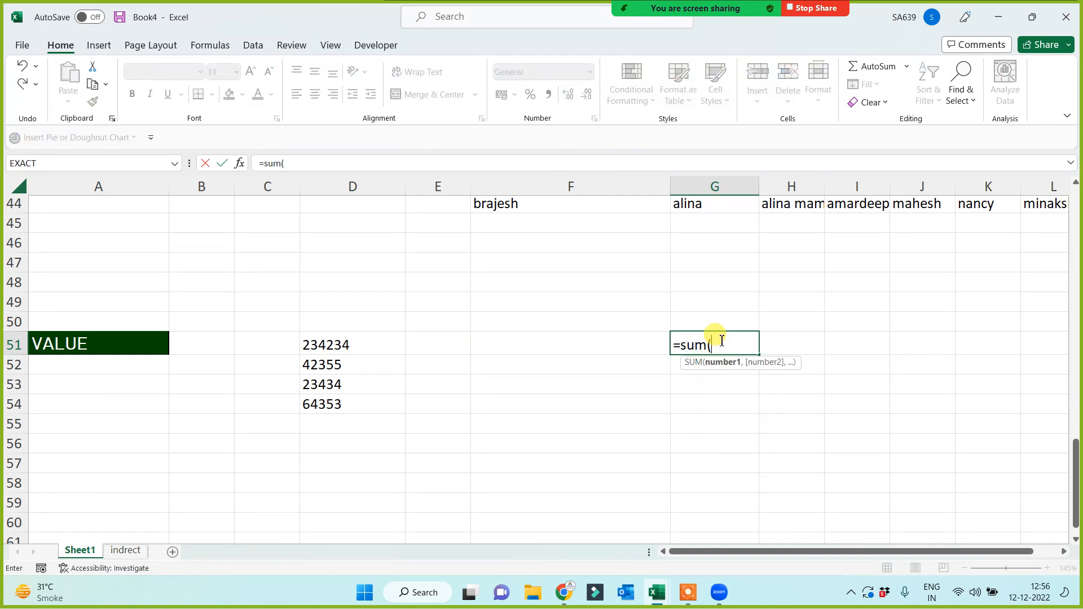
{"action": "left_click_drag", "start_coordinate": [369, 343], "coordinate": [367, 412]}
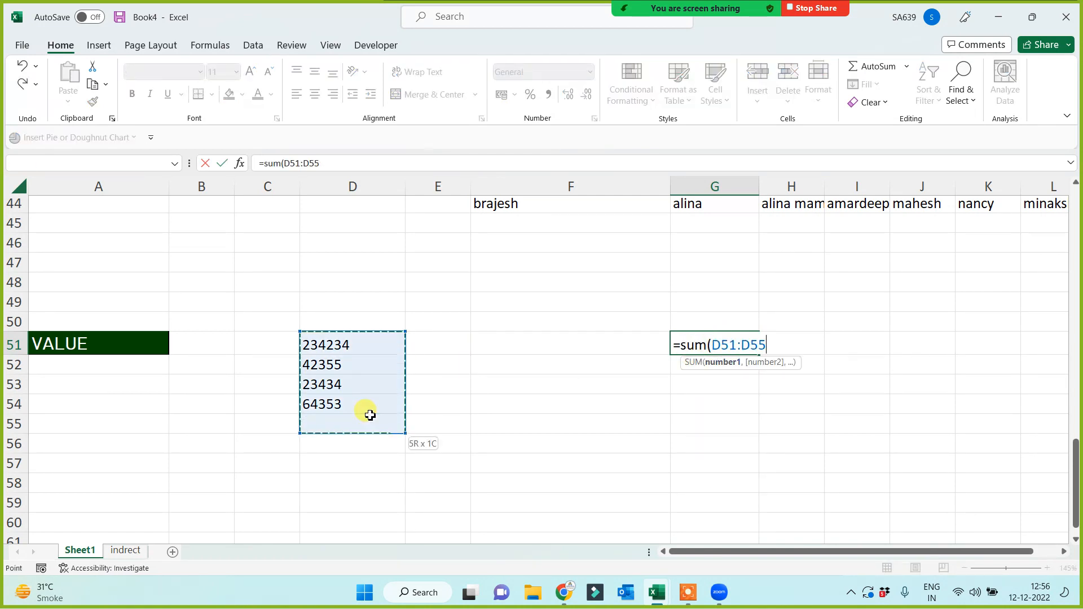
{"action": "type", "text": ")"}
{"action": "key", "text": "Return"}
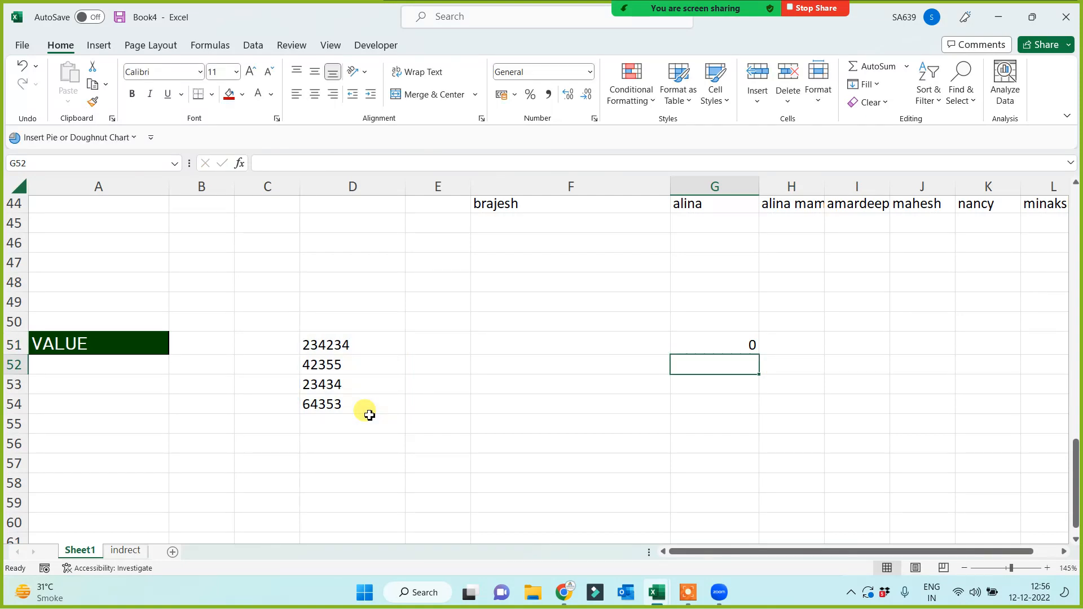
{"action": "left_click", "coordinate": [387, 341]}
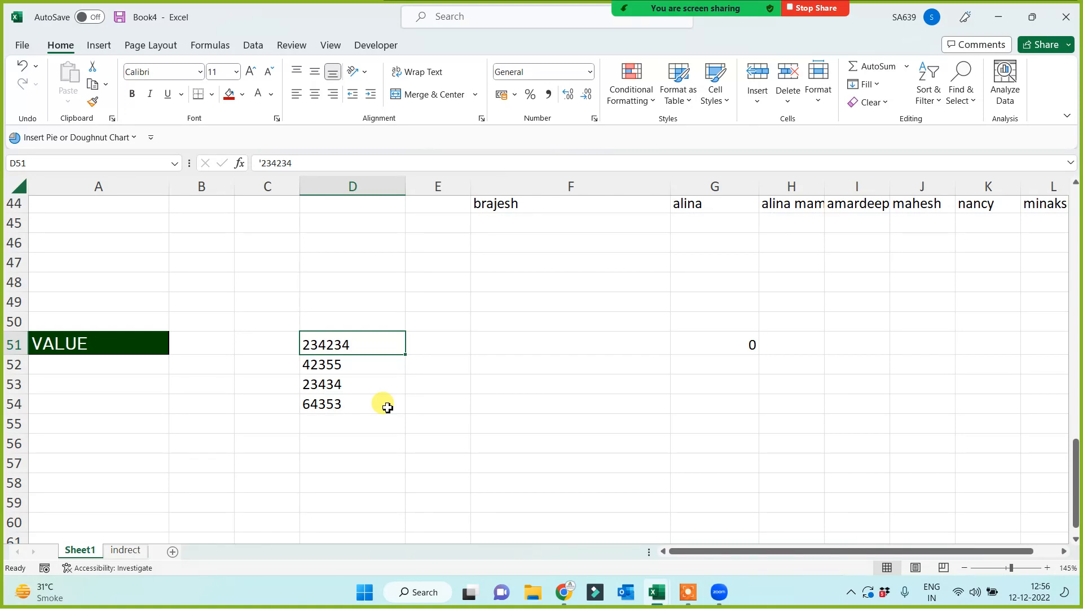
Enter =VALUE(D51) in E51 and fill it down to E54.
{"action": "left_click", "coordinate": [430, 343]}
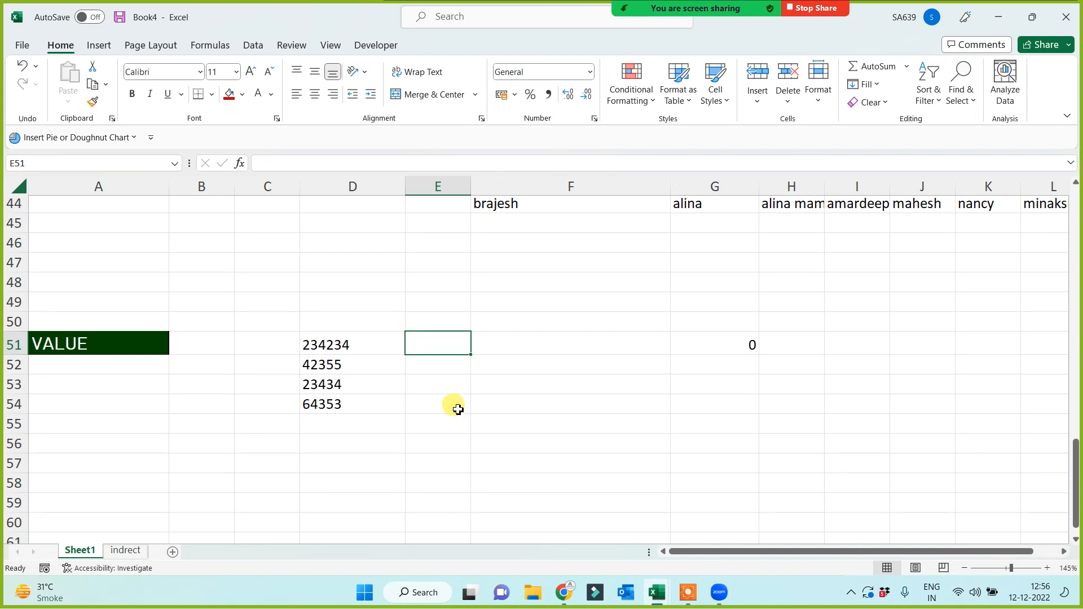
{"action": "type", "text": "=valu"}
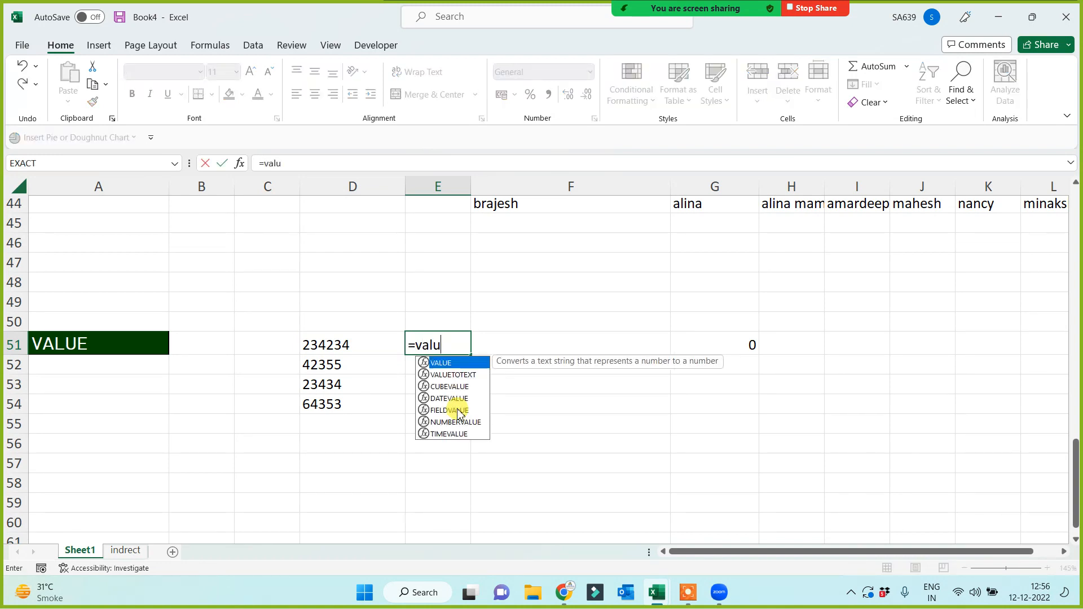
{"action": "key", "text": "Tab"}
{"action": "left_click", "coordinate": [346, 347]}
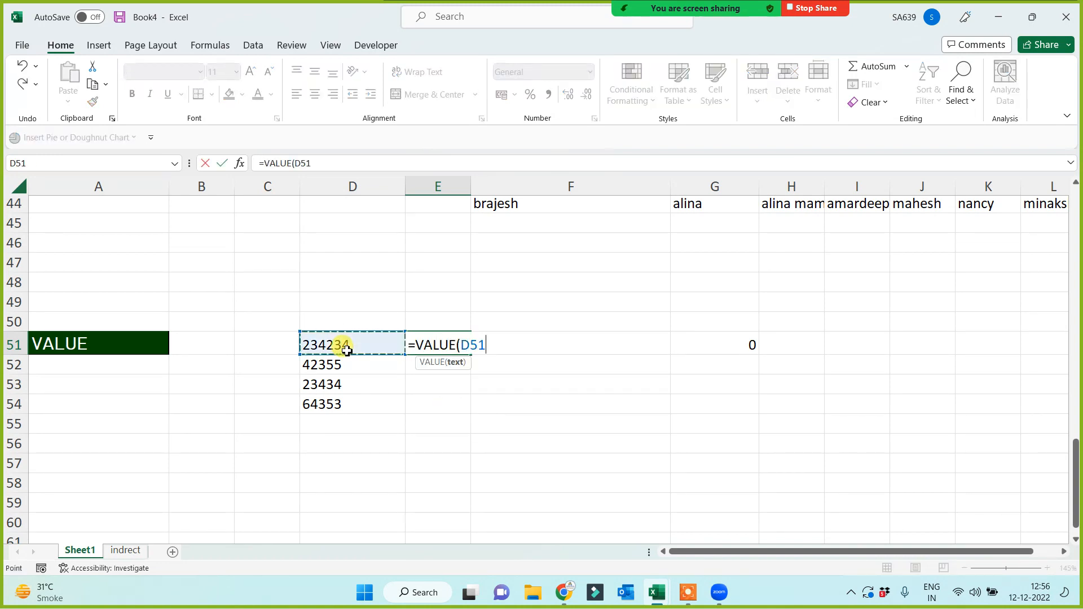
{"action": "type", "text": ")"}
{"action": "key", "text": "Return"}
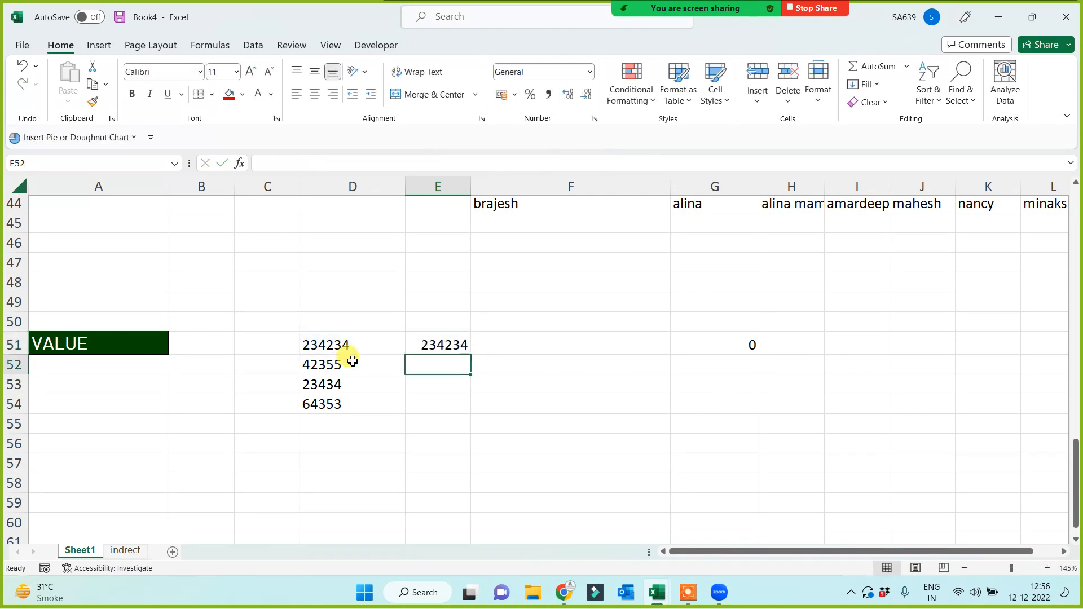
{"action": "left_click", "coordinate": [445, 345]}
{"action": "left_click_drag", "start_coordinate": [468, 355], "coordinate": [467, 418]}
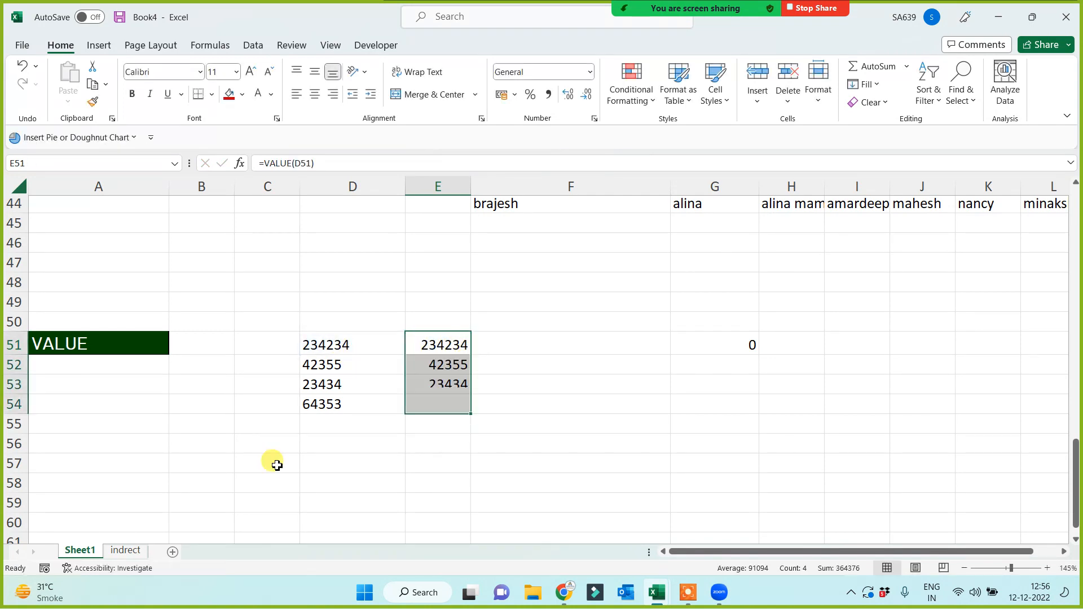
{"action": "left_click", "coordinate": [377, 481]}
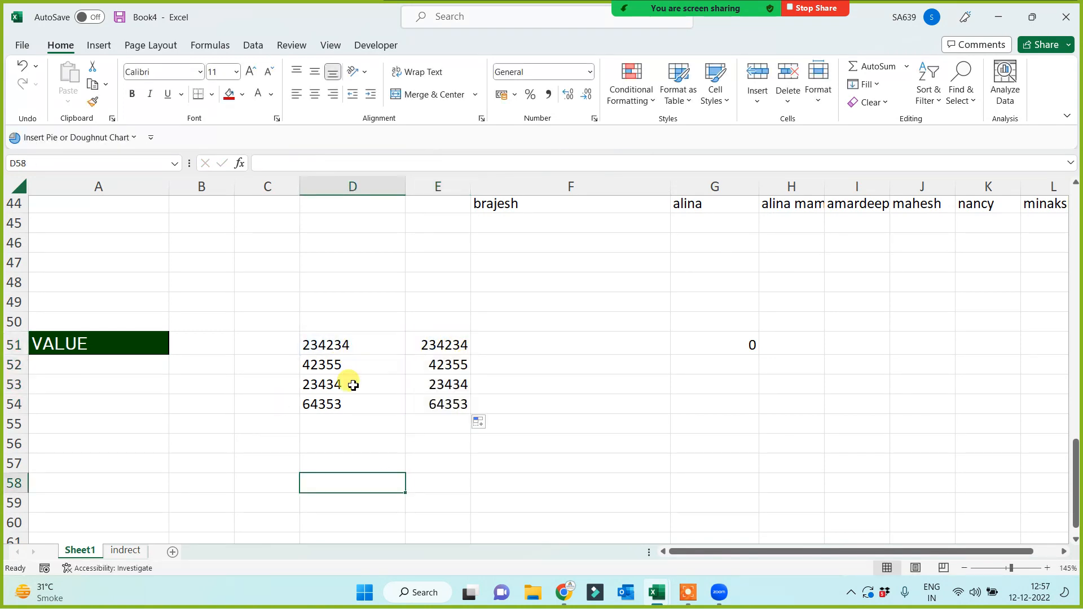
Total the converted values with =SUM(E51:E54) in F51, giving 364376.
{"action": "left_click", "coordinate": [614, 346]}
{"action": "type", "text": "=sum("}
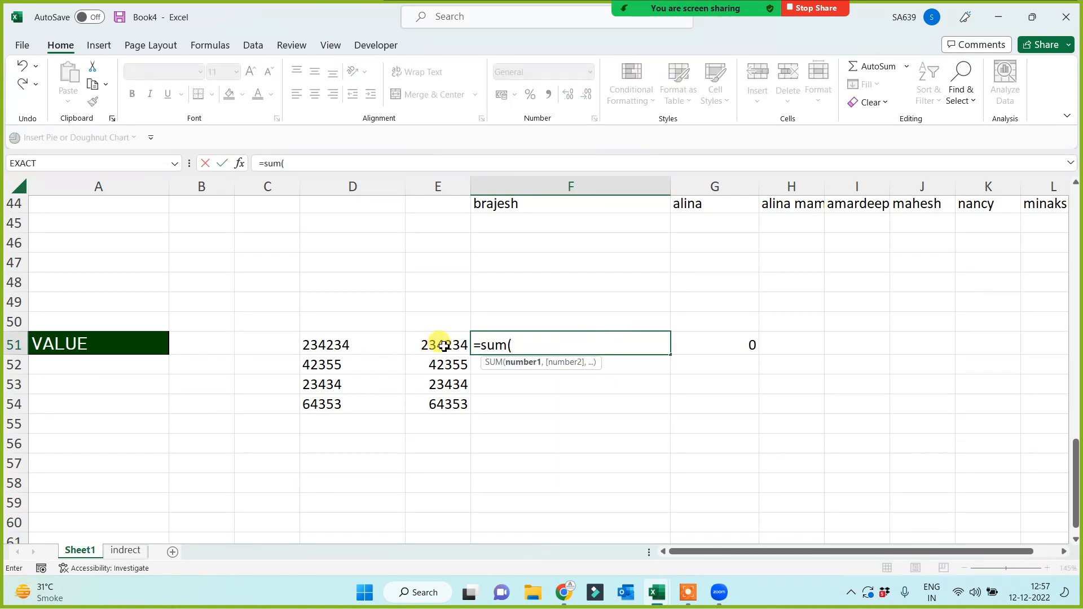
{"action": "left_click_drag", "start_coordinate": [442, 344], "coordinate": [445, 411]}
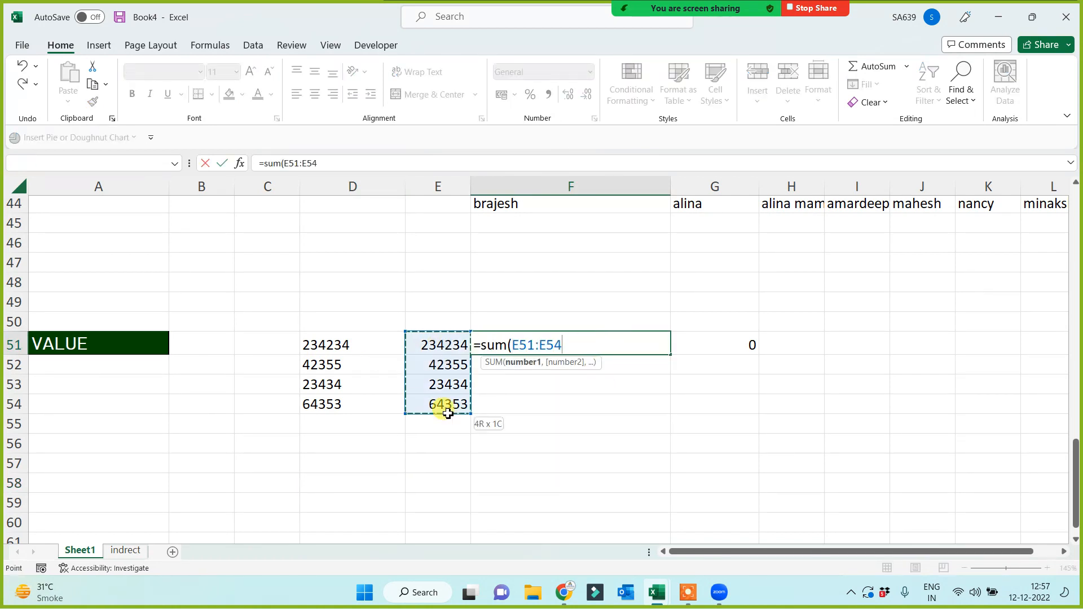
{"action": "key", "text": "Return"}
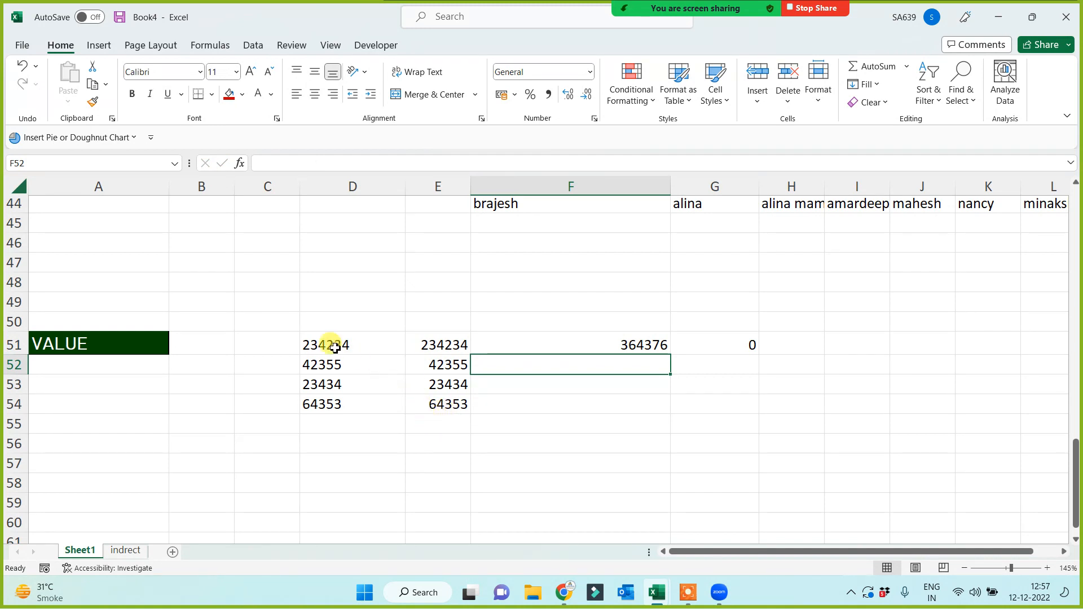
{"action": "left_click_drag", "start_coordinate": [331, 346], "coordinate": [723, 398]}
{"action": "left_click", "coordinate": [262, 518]}
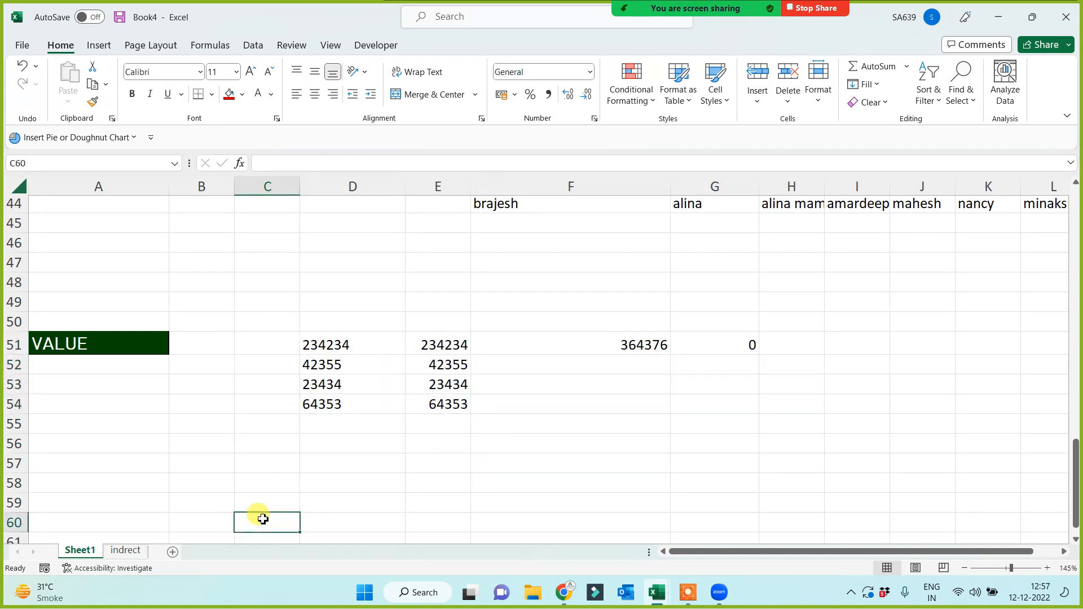
Enter 989899 in D55 and recalculate the G51 total to 989899.
{"action": "left_click", "coordinate": [330, 422]}
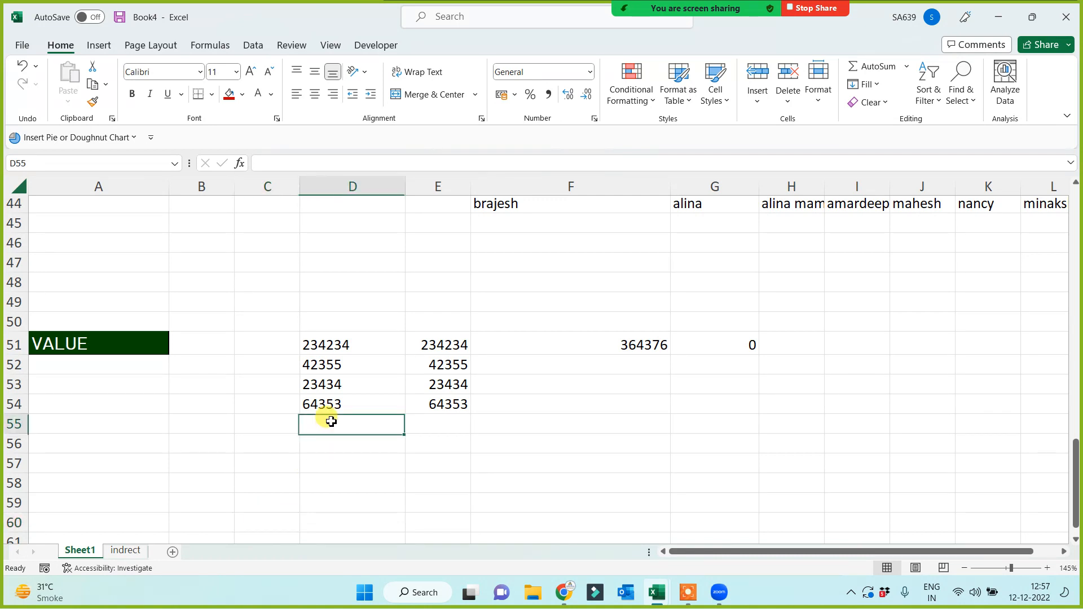
{"action": "type", "text": "989899"}
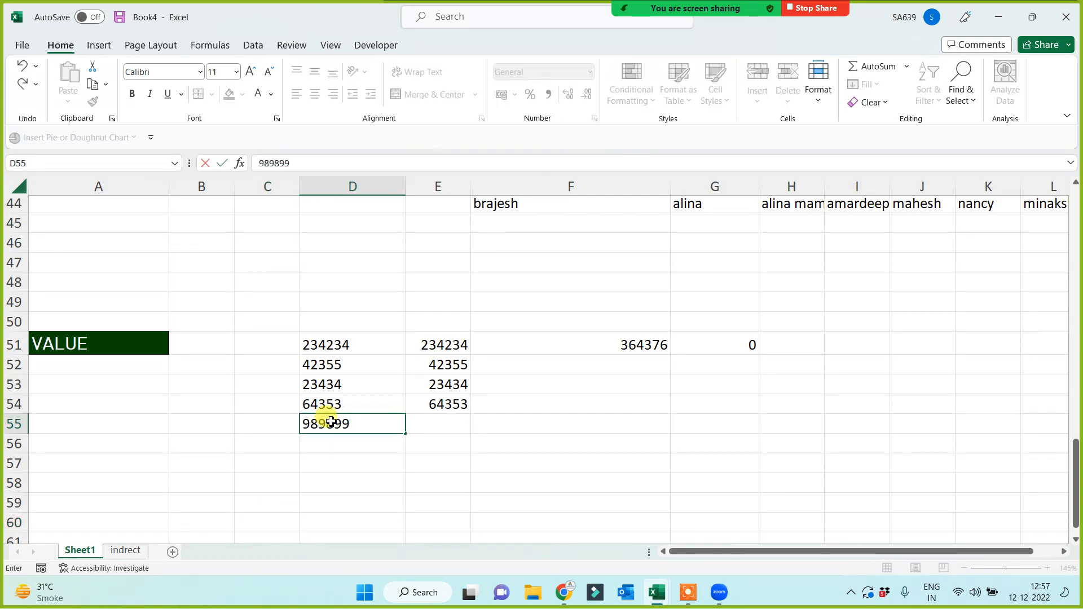
{"action": "key", "text": "Return"}
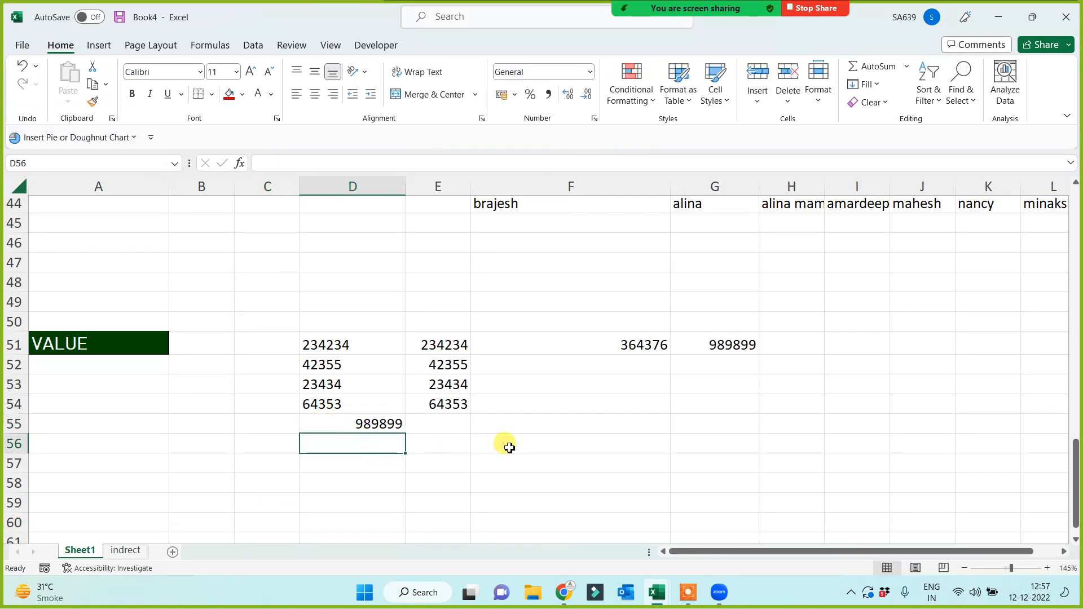
{"action": "left_click", "coordinate": [717, 339]}
{"action": "key", "text": "F2"}
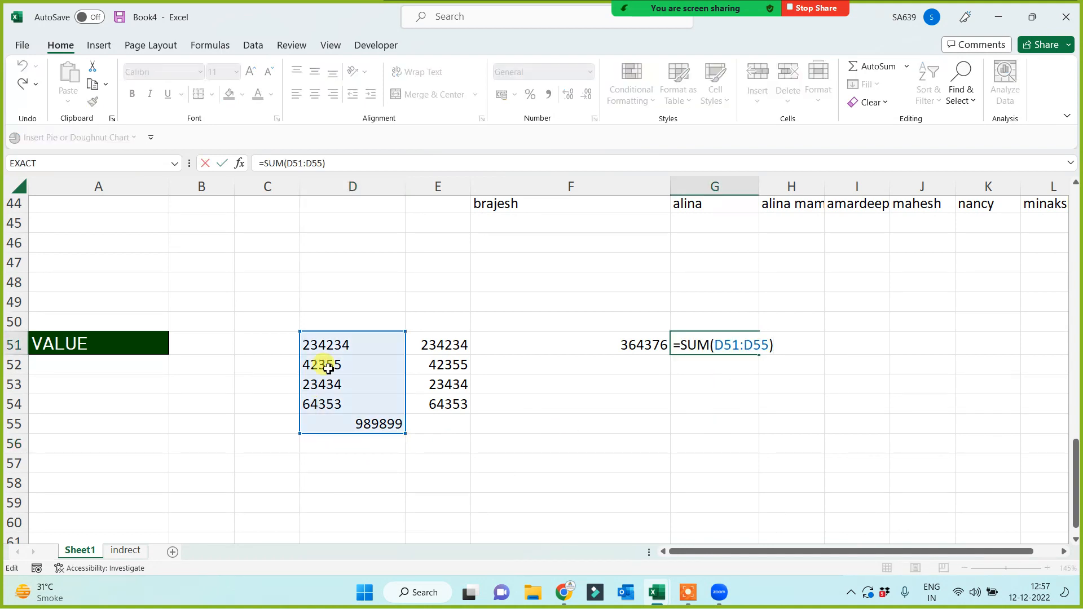
{"action": "key", "text": "ctrl+Return"}
{"action": "left_click", "coordinate": [721, 419]}
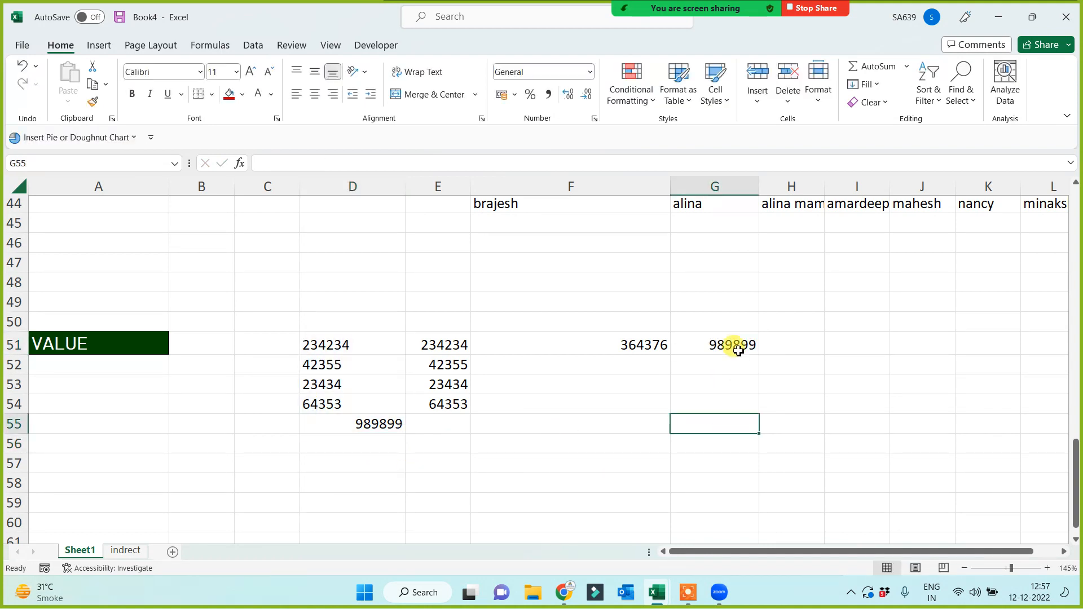
{"action": "left_click", "coordinate": [732, 346]}
Centre the numbers in D51:D55 and review the G51 sum and E51 VALUE formula.
{"action": "left_click_drag", "start_coordinate": [334, 344], "coordinate": [341, 425]}
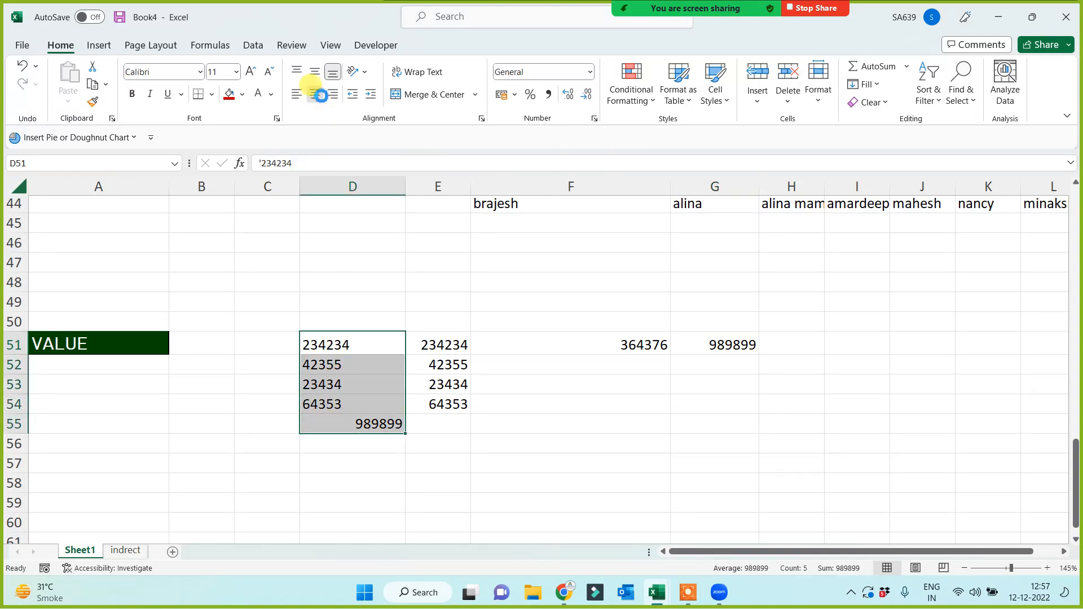
{"action": "left_click", "coordinate": [314, 95]}
{"action": "left_click", "coordinate": [695, 436]}
{"action": "left_click", "coordinate": [726, 346]}
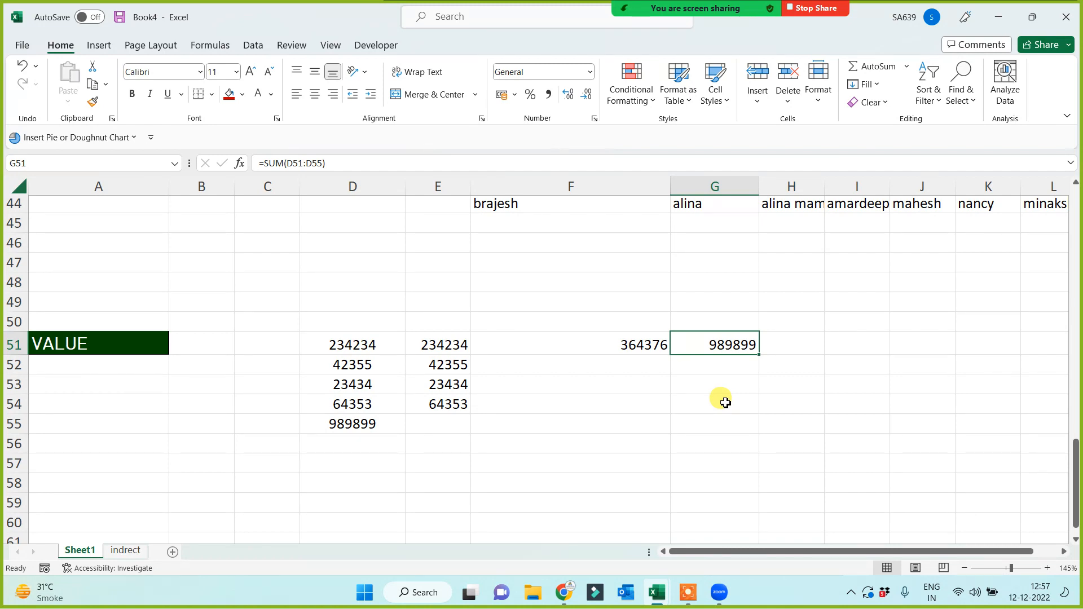
{"action": "left_click_drag", "start_coordinate": [327, 348], "coordinate": [341, 424]}
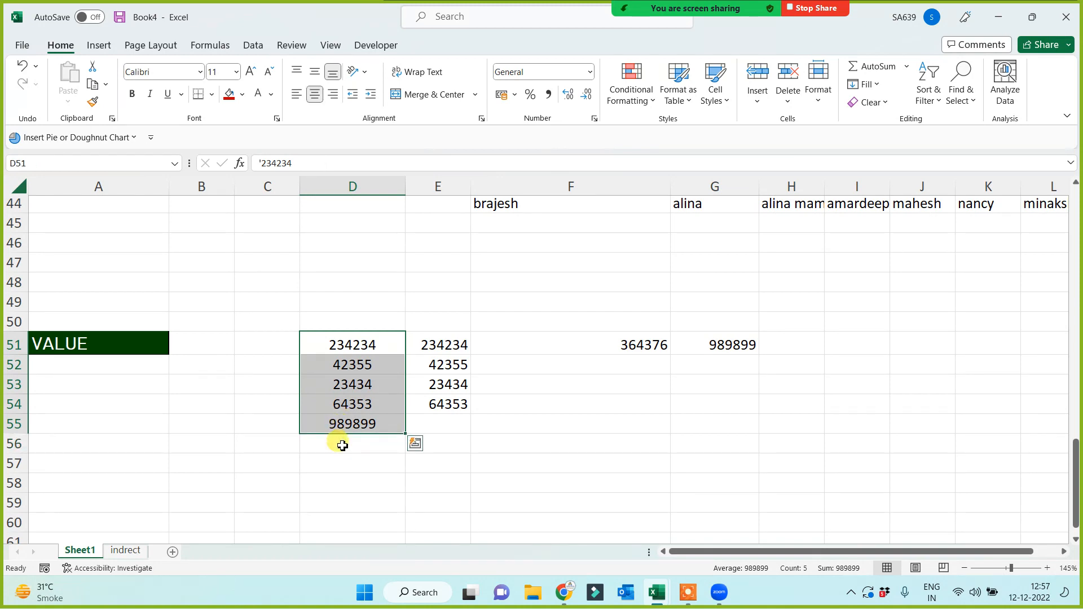
{"action": "left_click", "coordinate": [127, 401]}
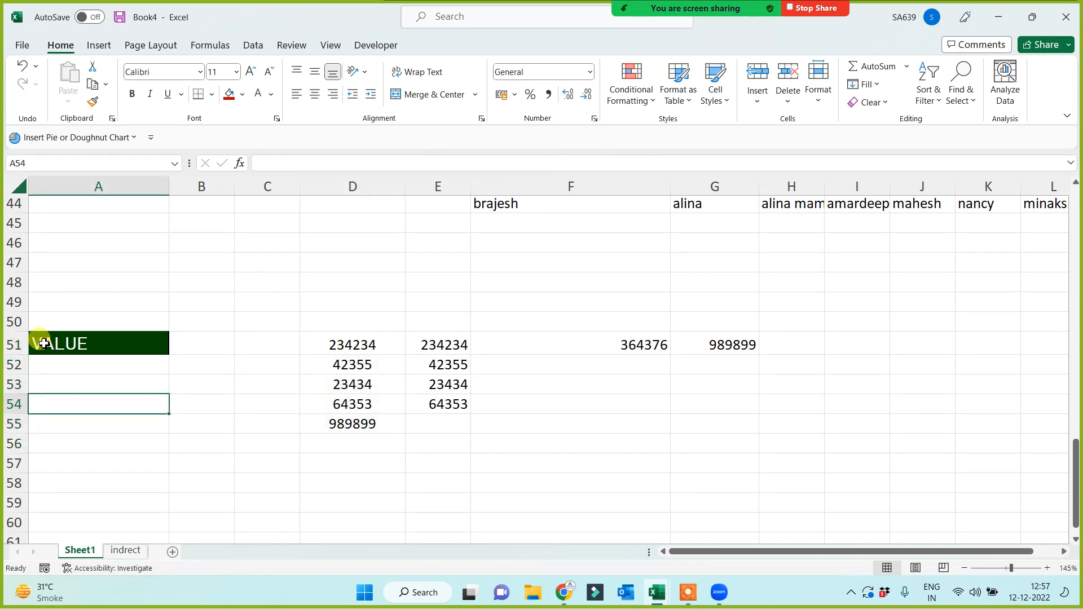
{"action": "left_click", "coordinate": [40, 342]}
{"action": "left_click", "coordinate": [442, 345]}
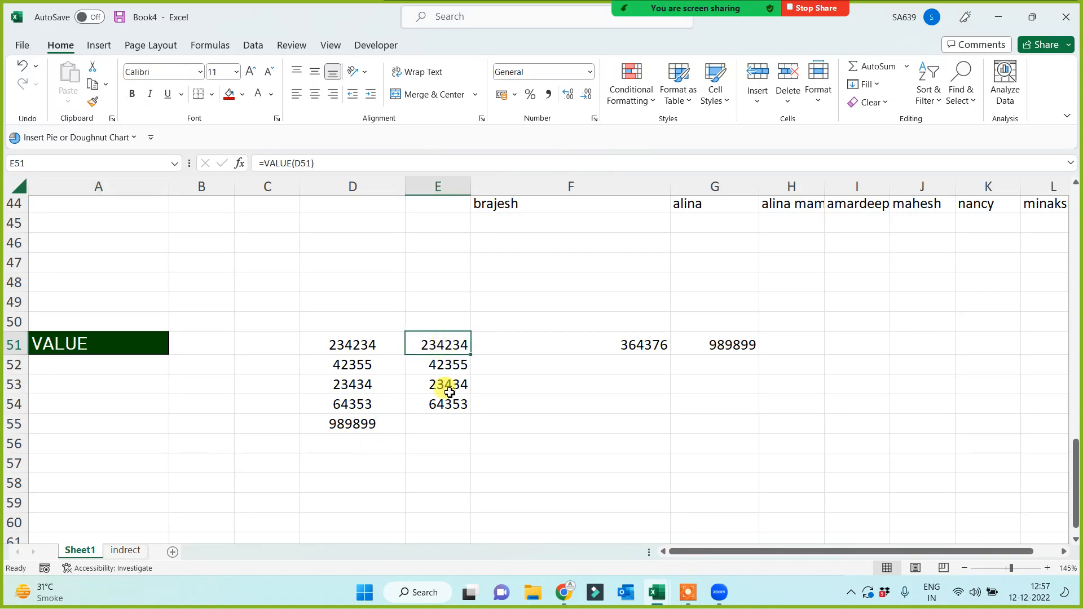
Extend the VALUE formula from E54 down to E55, returning 989899.
{"action": "left_click", "coordinate": [452, 404]}
{"action": "left_click_drag", "start_coordinate": [472, 414], "coordinate": [464, 434]}
{"action": "left_click", "coordinate": [338, 423]}
{"action": "left_click", "coordinate": [437, 424]}
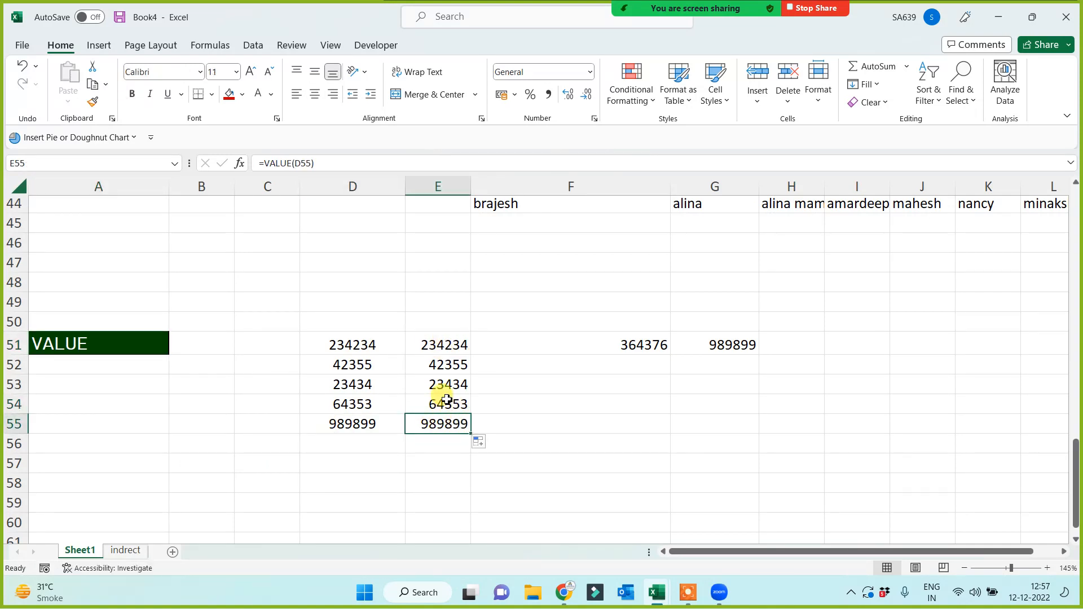
Inspect D54's leading apostrophe without changing it, then review the row 51 values.
{"action": "left_click", "coordinate": [341, 365]}
{"action": "left_click", "coordinate": [342, 400]}
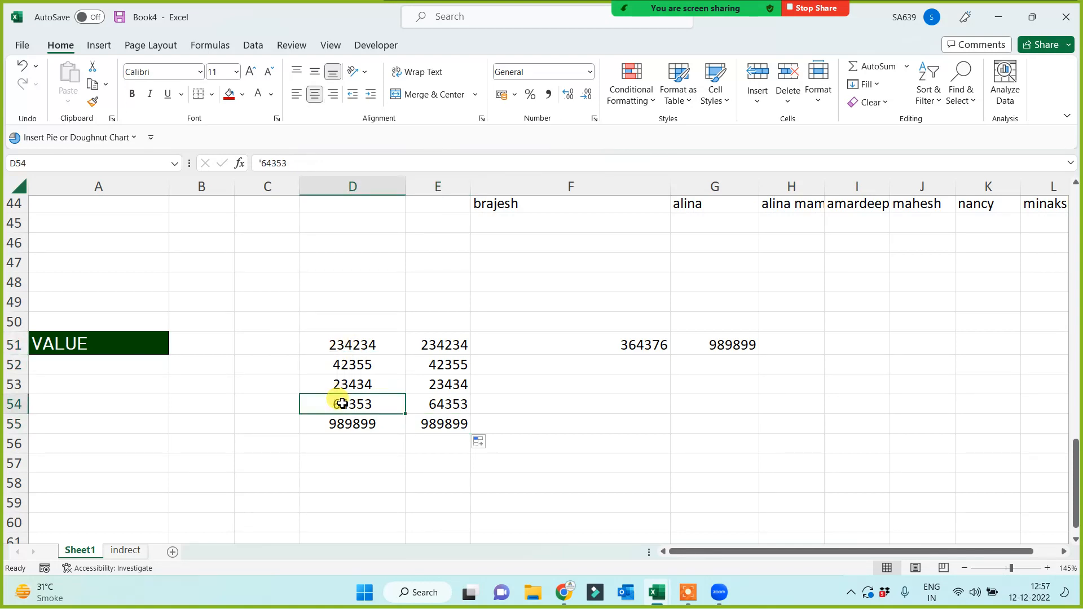
{"action": "left_click", "coordinate": [259, 163]}
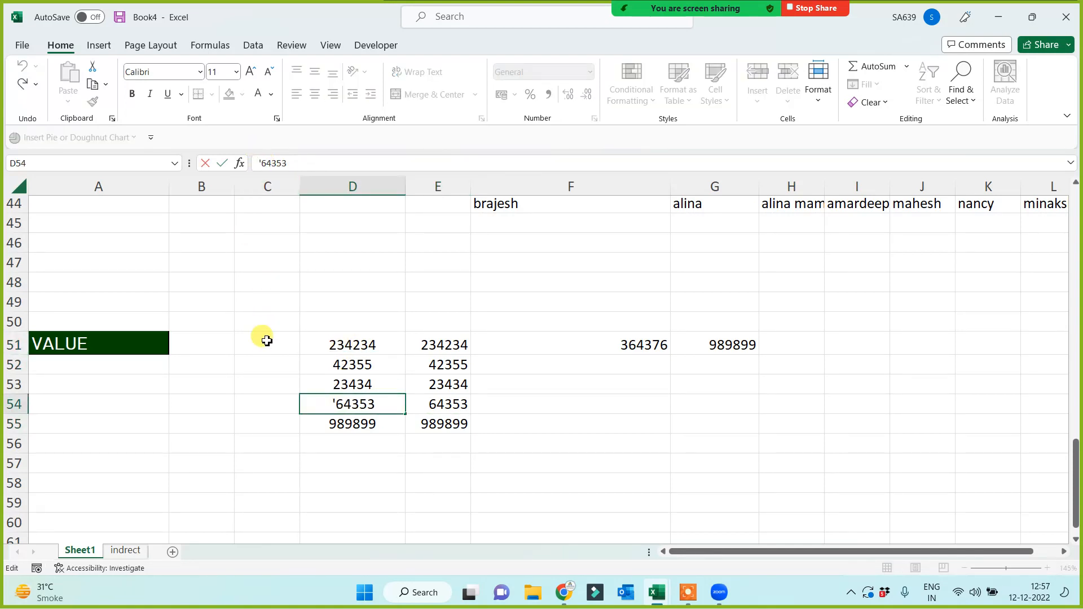
{"action": "key", "text": "Escape"}
{"action": "left_click", "coordinate": [437, 379]}
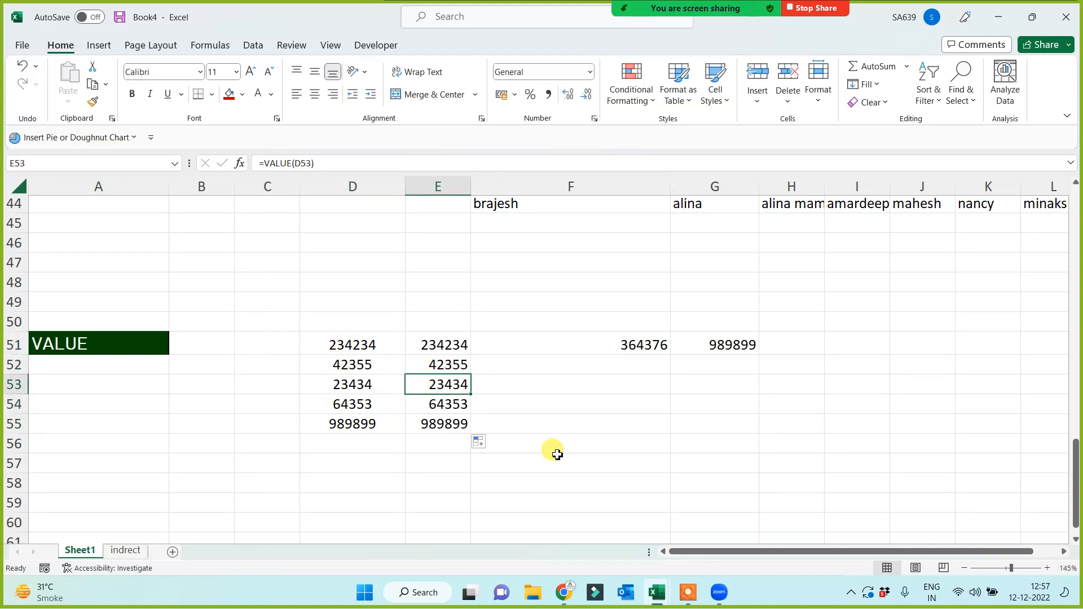
{"action": "left_click_drag", "start_coordinate": [648, 347], "coordinate": [812, 345]}
{"action": "left_click", "coordinate": [671, 434]}
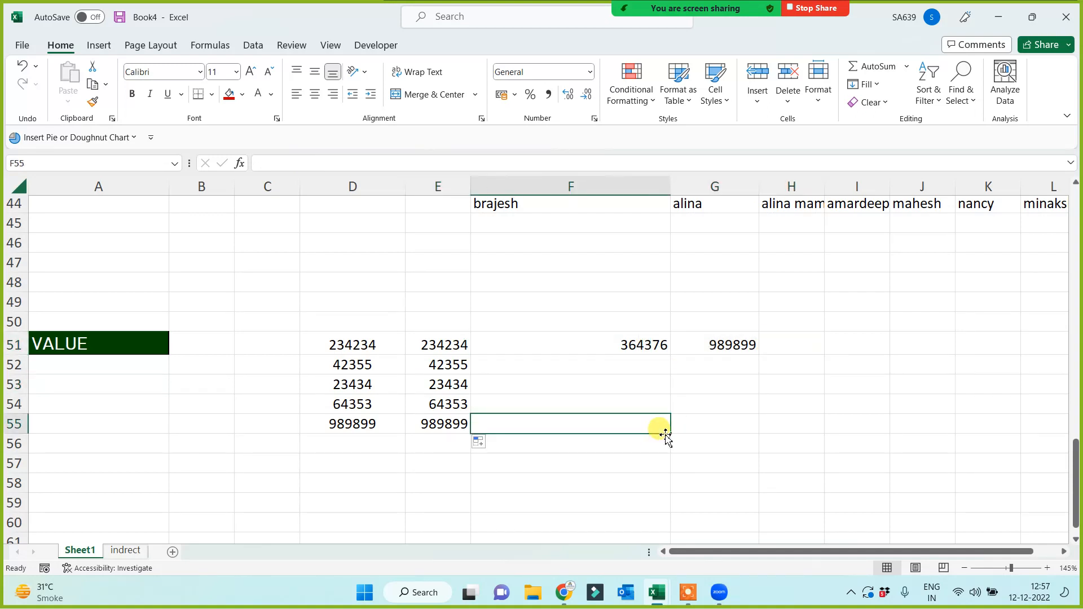
{"action": "left_click", "coordinate": [102, 344]}
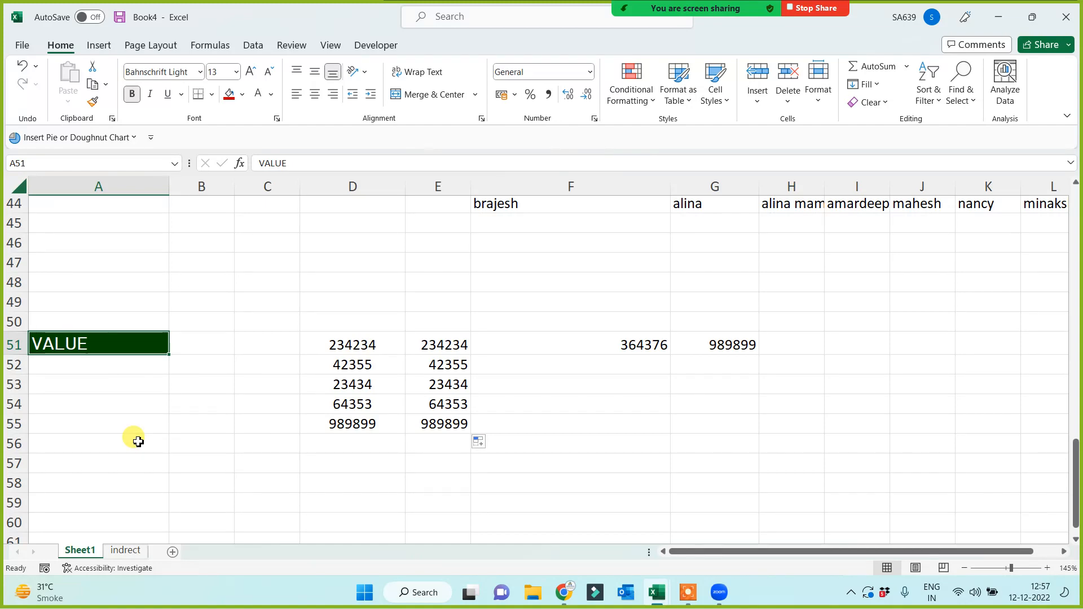
Copy the formatted SUMPRODUCT heading from A40 into A61.
{"action": "scroll", "coordinate": [138, 442], "scroll_direction": "up", "scroll_amount": 4}
{"action": "left_click", "coordinate": [133, 360]}
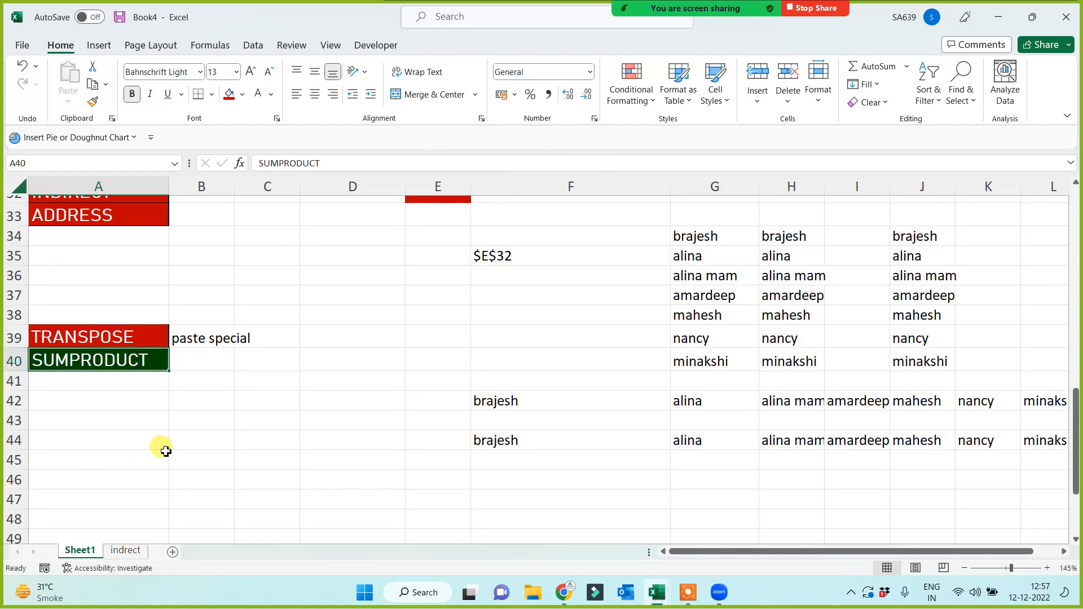
{"action": "key", "text": "ctrl+c"}
{"action": "scroll", "coordinate": [160, 457], "scroll_direction": "down", "scroll_amount": 6}
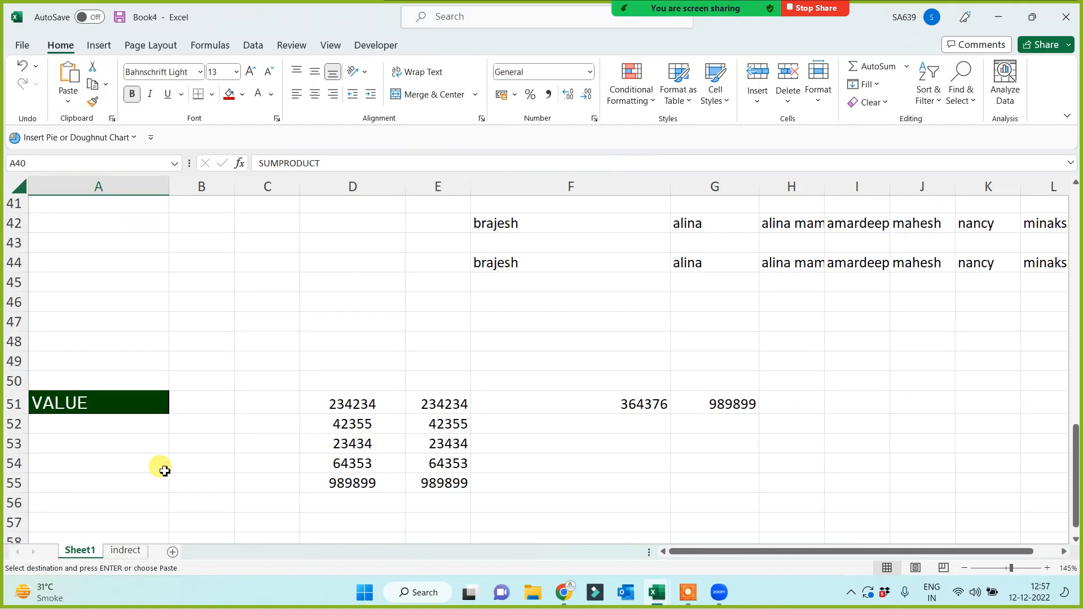
{"action": "left_click", "coordinate": [116, 425]}
{"action": "key", "text": "Return"}
{"action": "scroll", "coordinate": [305, 446], "scroll_direction": "down", "scroll_amount": 2}
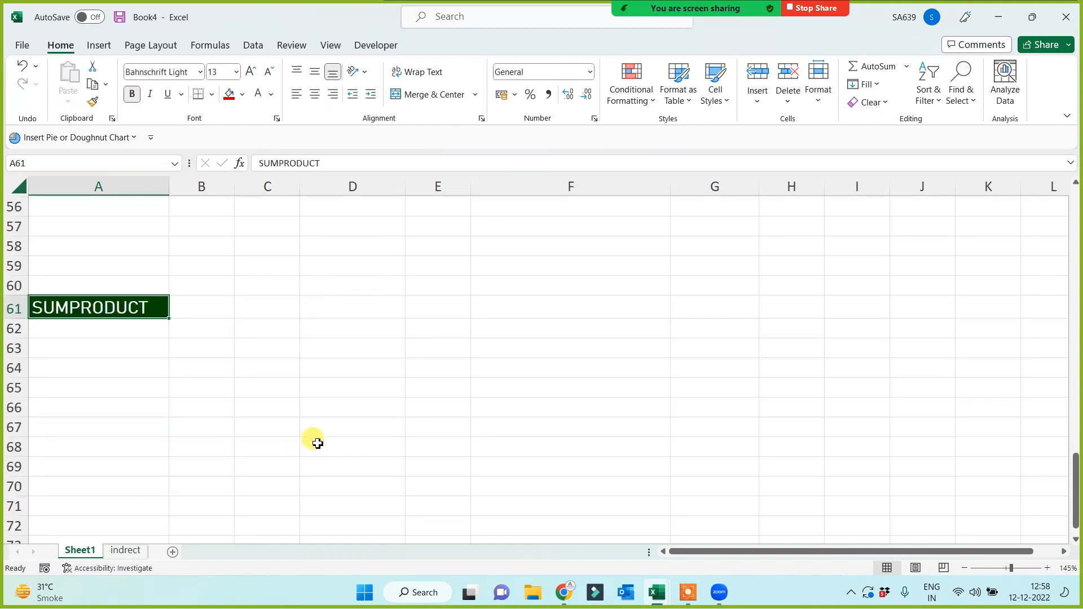
{"action": "left_click", "coordinate": [288, 425]}
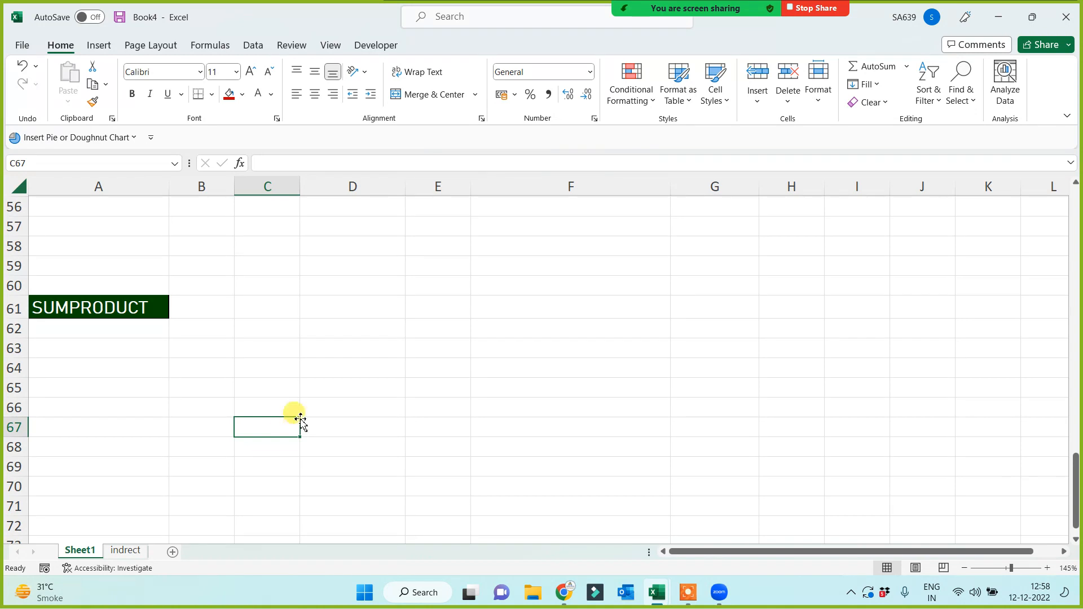
{"action": "left_click", "coordinate": [367, 326]}
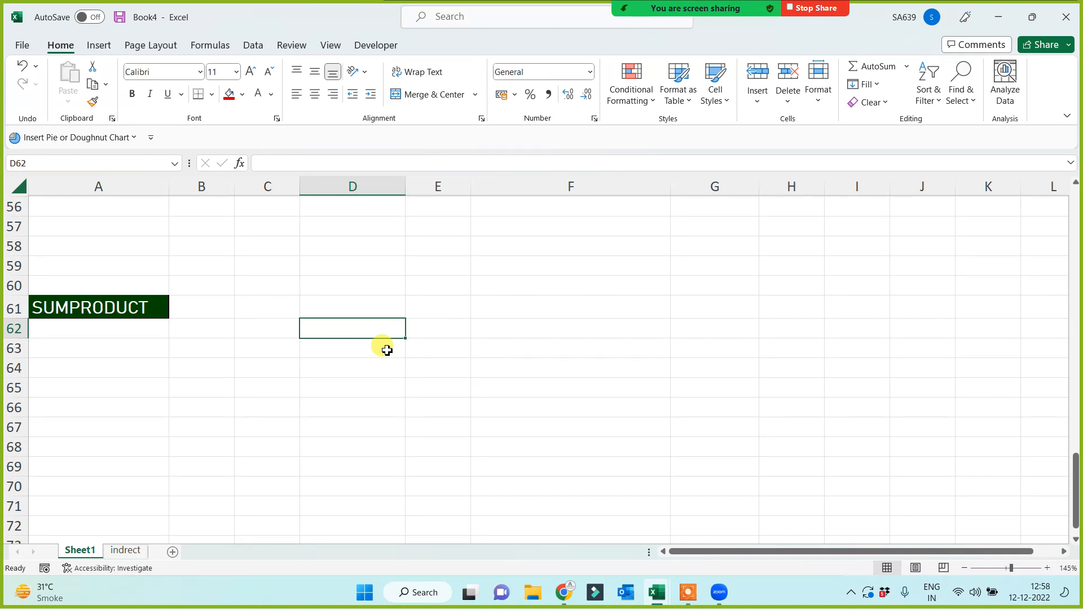
Add an 'item' header in D61 with apple and phone brands filled down to row 68.
{"action": "left_click", "coordinate": [348, 308]}
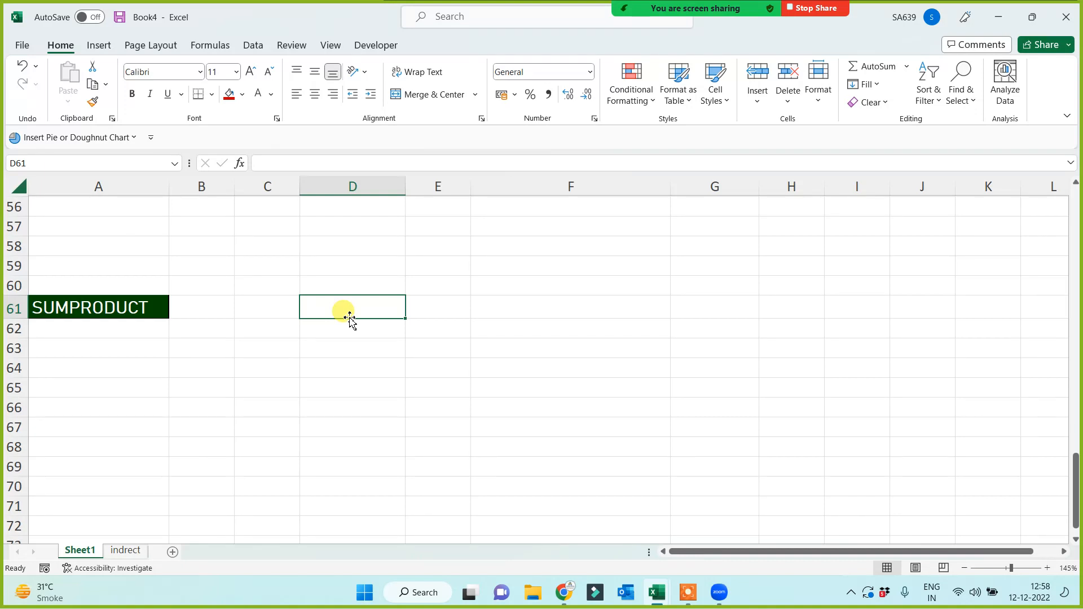
{"action": "type", "text": "it"}
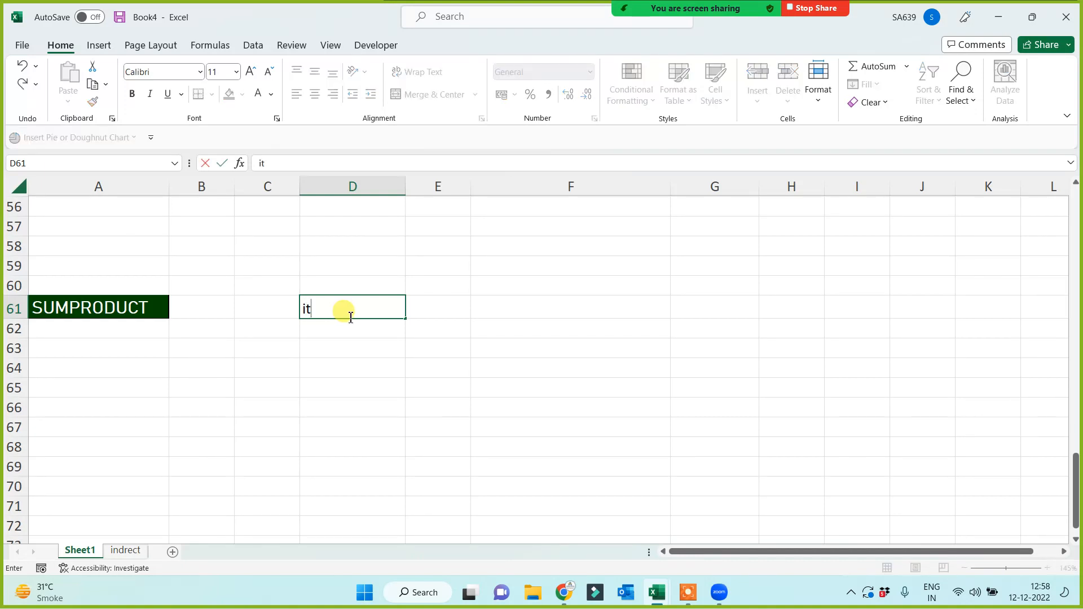
{"action": "type", "text": "em"}
{"action": "key", "text": "Return"}
{"action": "type", "text": "apple"}
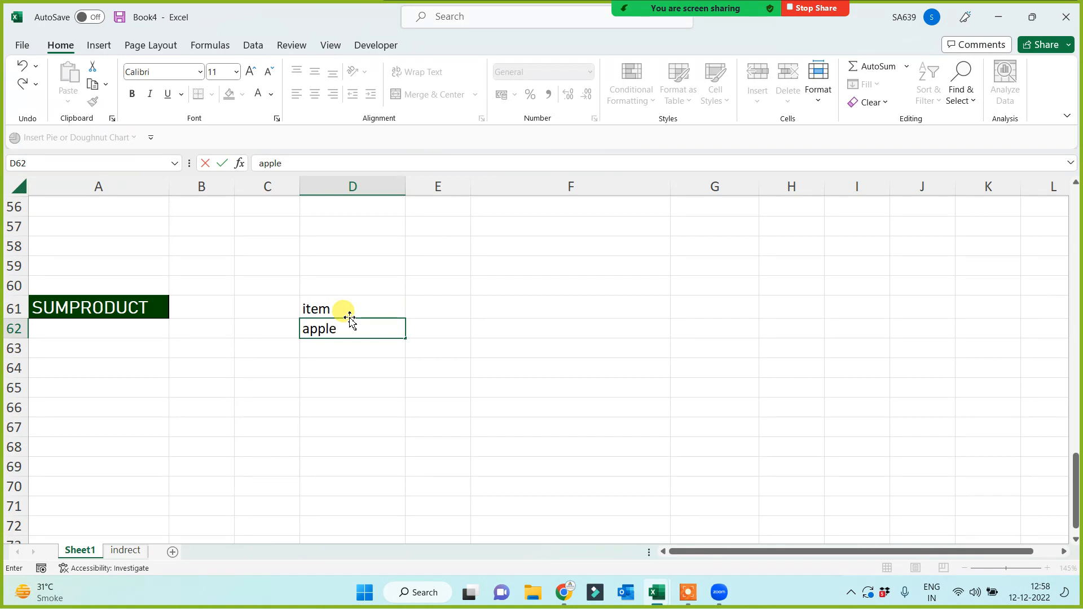
{"action": "left_click", "coordinate": [350, 403]}
{"action": "left_click", "coordinate": [386, 333]}
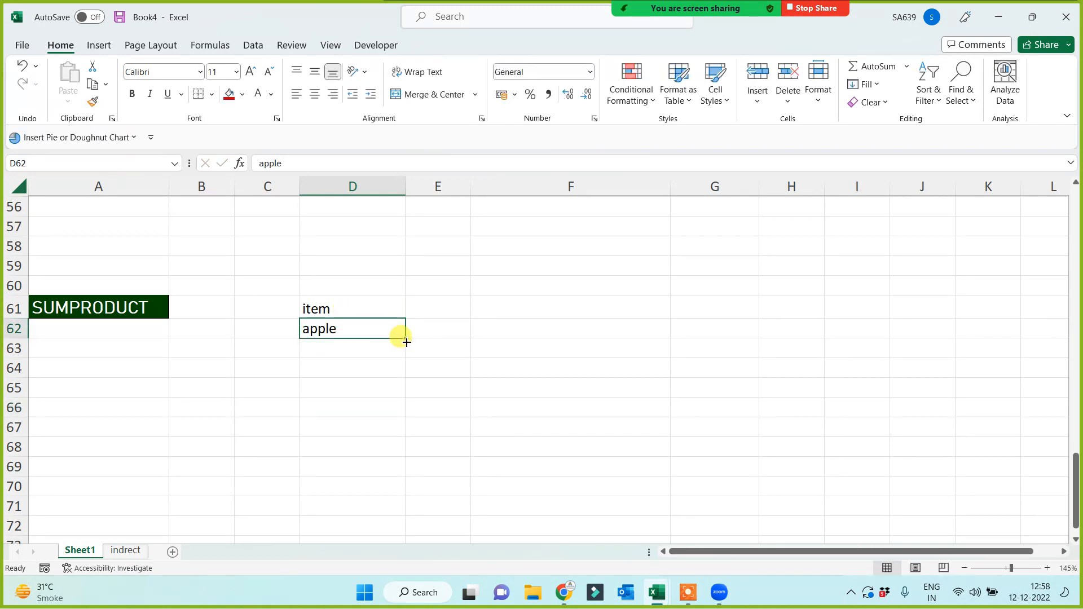
{"action": "left_click_drag", "start_coordinate": [406, 341], "coordinate": [394, 454]}
Add a Qty header in E61 with quantities 1, 7, 3, 5, 3, 9, 7.
{"action": "left_click", "coordinate": [428, 308]}
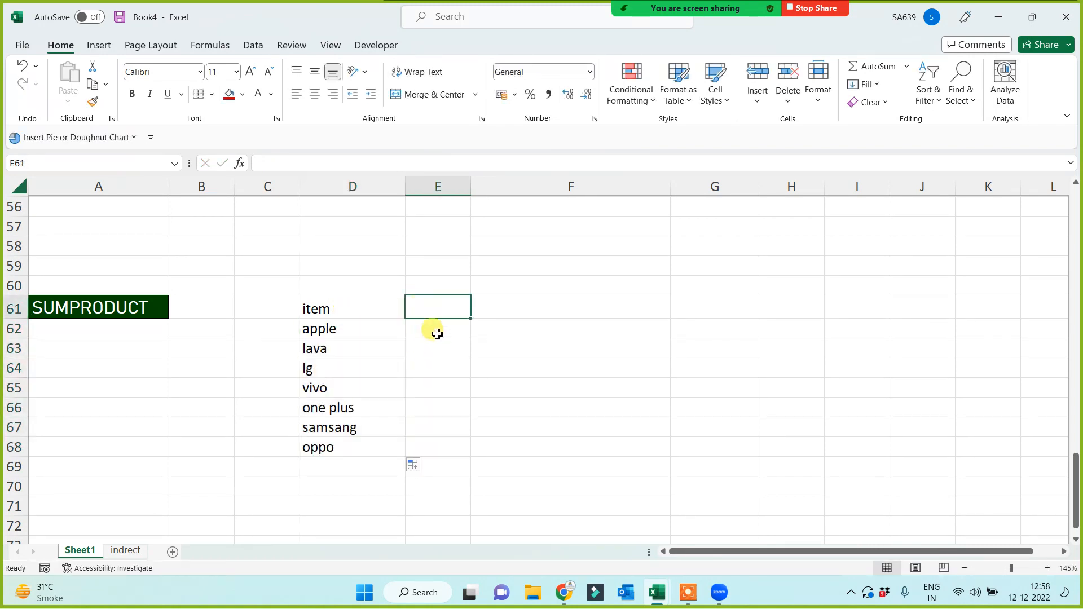
{"action": "type", "text": "QTy"}
{"action": "left_click", "coordinate": [437, 333]}
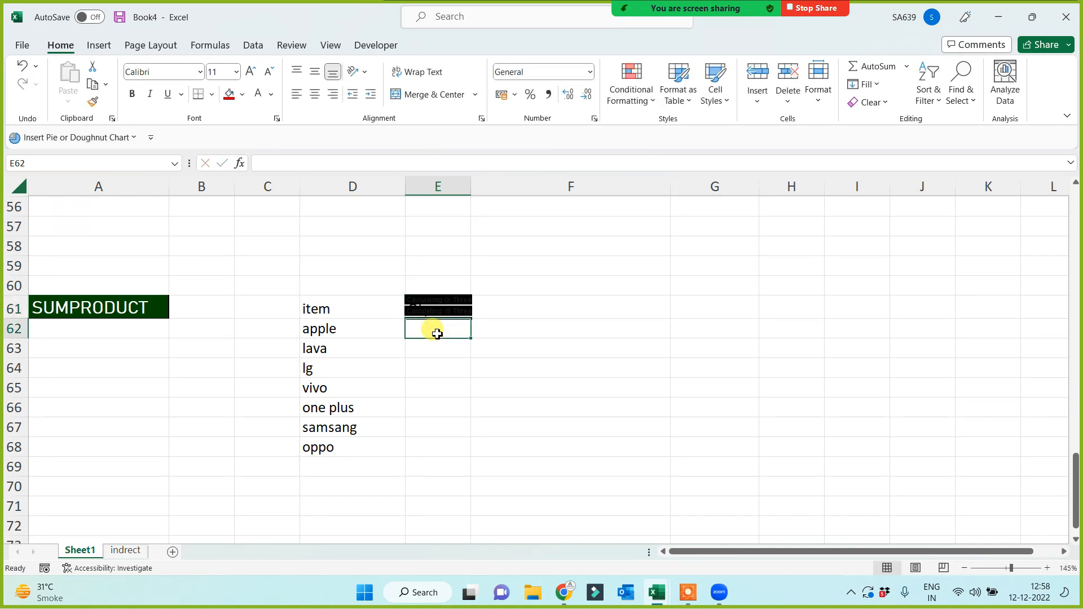
{"action": "type", "text": "1"}
{"action": "key", "text": "Return"}
{"action": "type", "text": "7"}
{"action": "key", "text": "Return"}
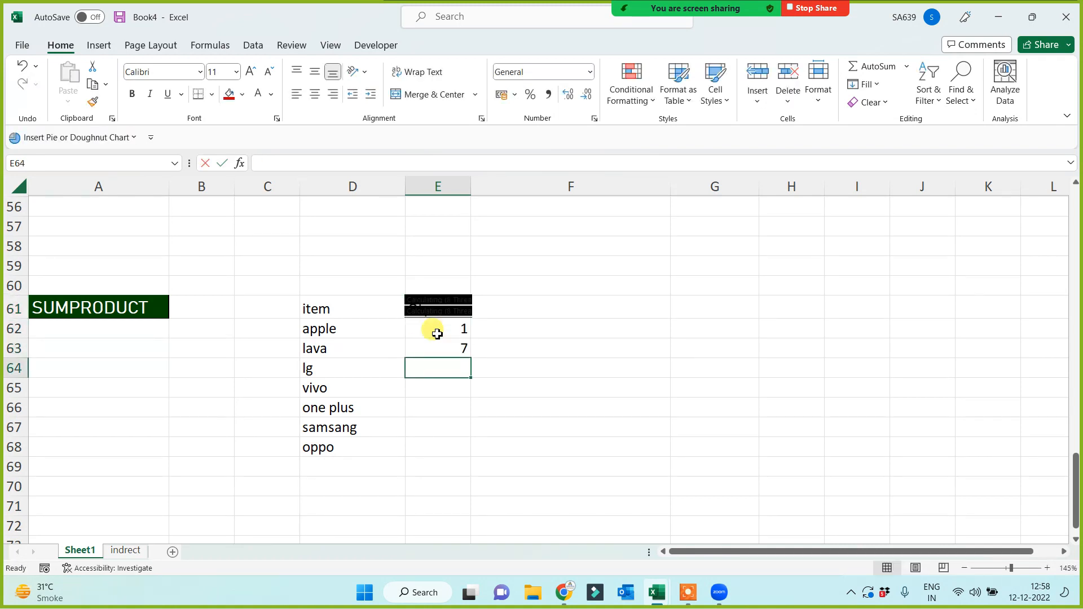
{"action": "type", "text": "3"}
{"action": "key", "text": "Return"}
{"action": "type", "text": "5"}
{"action": "key", "text": "Return"}
{"action": "type", "text": "3"}
{"action": "key", "text": "Return"}
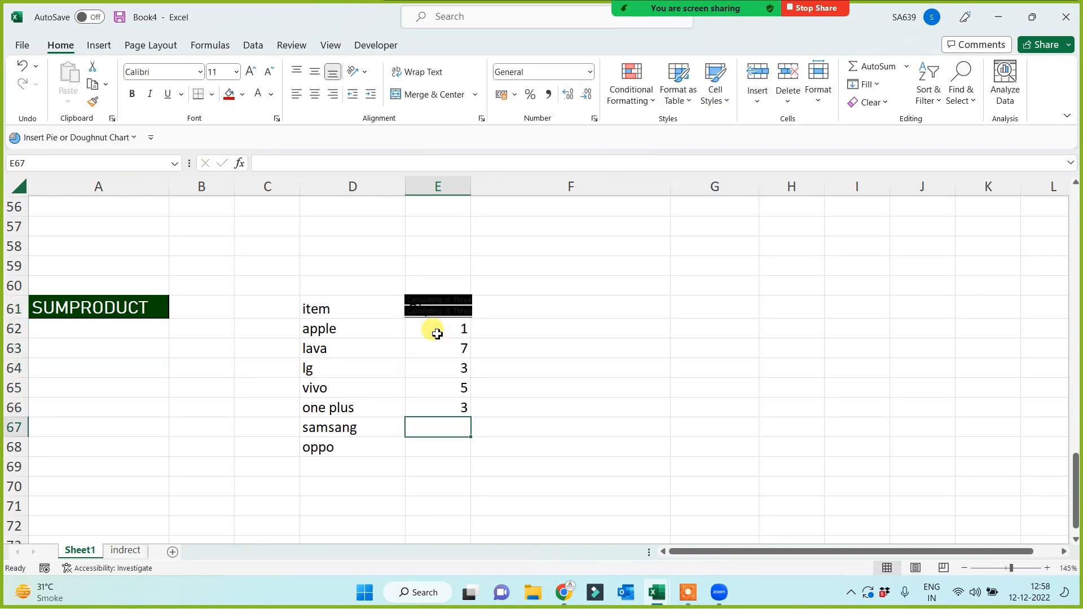
{"action": "type", "text": "9"}
{"action": "key", "text": "Return"}
{"action": "type", "text": "7"}
{"action": "key", "text": "Return"}
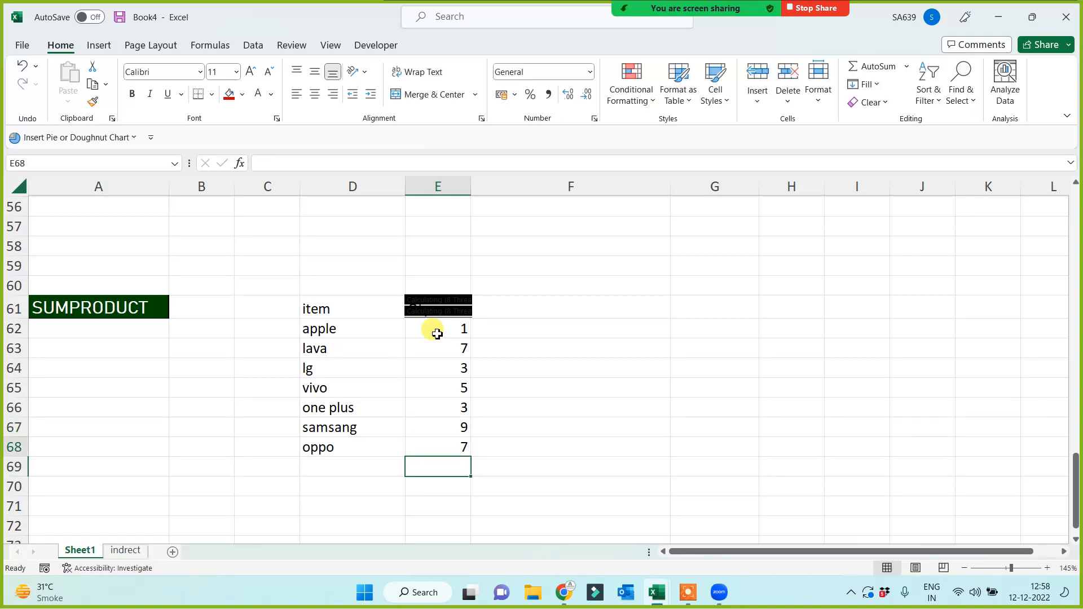
Add an Inv Price header in F61 with prices 8500, 9544, 3652, 1547, 2658, 9574, 9544.
{"action": "key", "text": "Up"}
{"action": "key", "text": "Up"}
{"action": "key", "text": "Up"}
{"action": "key", "text": "Up"}
{"action": "key", "text": "Up"}
{"action": "key", "text": "Up"}
{"action": "key", "text": "Up"}
{"action": "key", "text": "Up"}
{"action": "key", "text": "Right"}
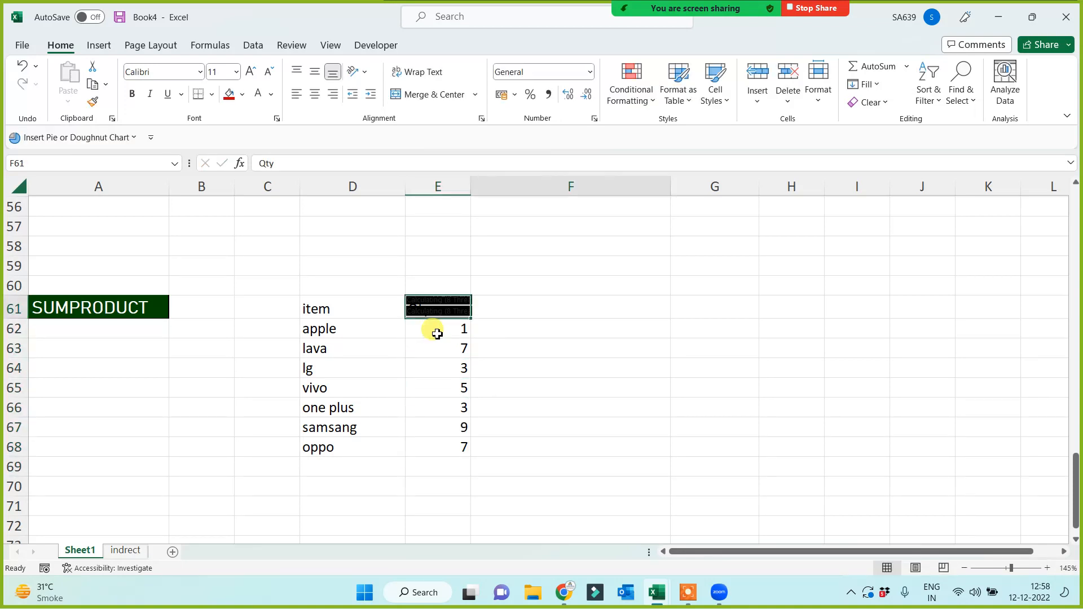
{"action": "type", "text": "Inv Price"}
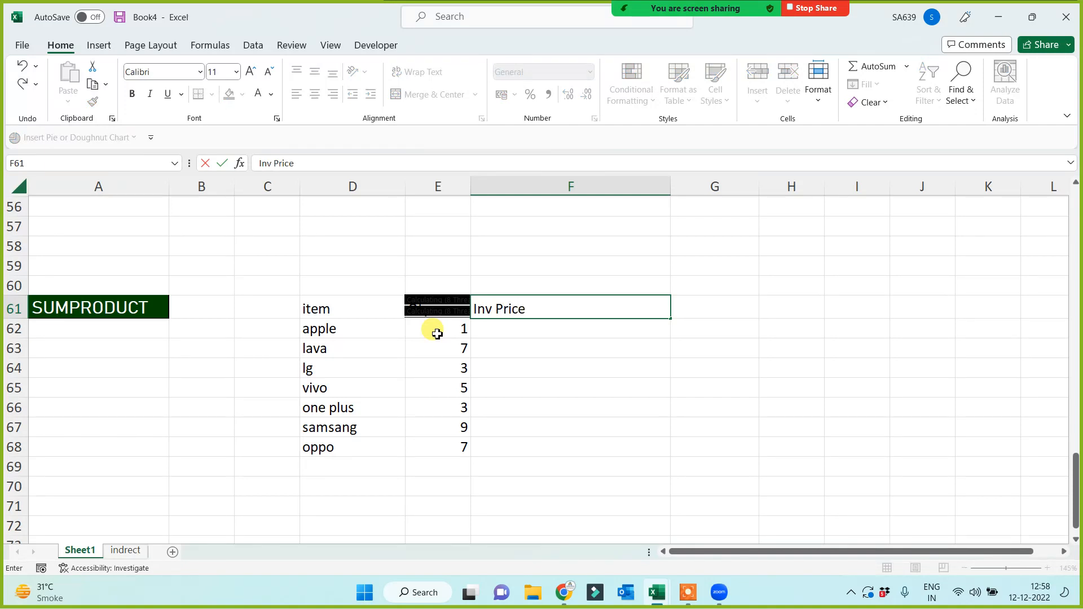
{"action": "key", "text": "Return"}
{"action": "type", "text": "8500"}
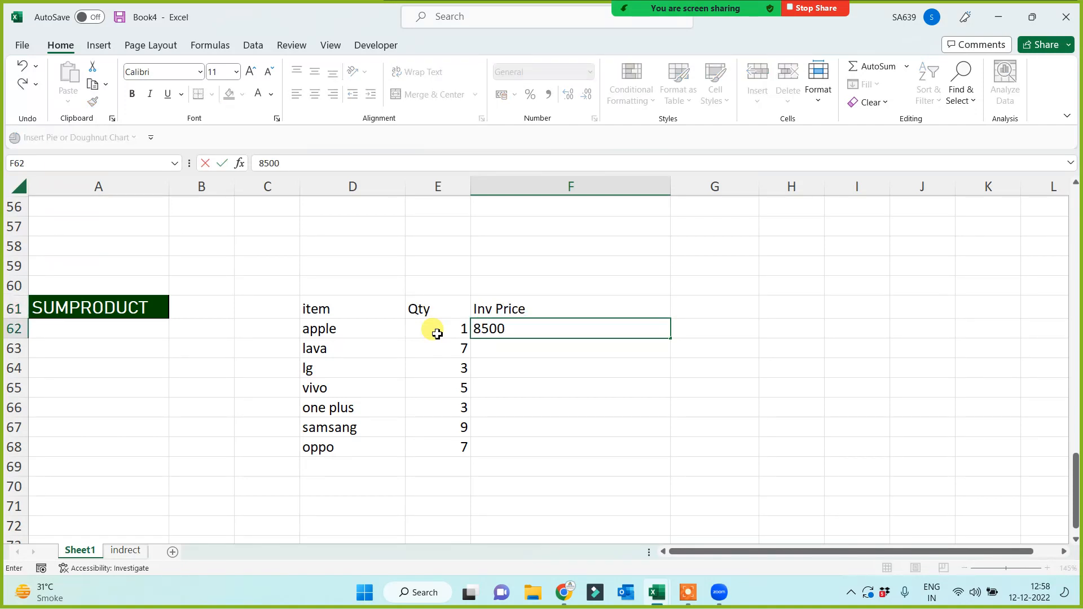
{"action": "key", "text": "Return"}
{"action": "type", "text": "9544"}
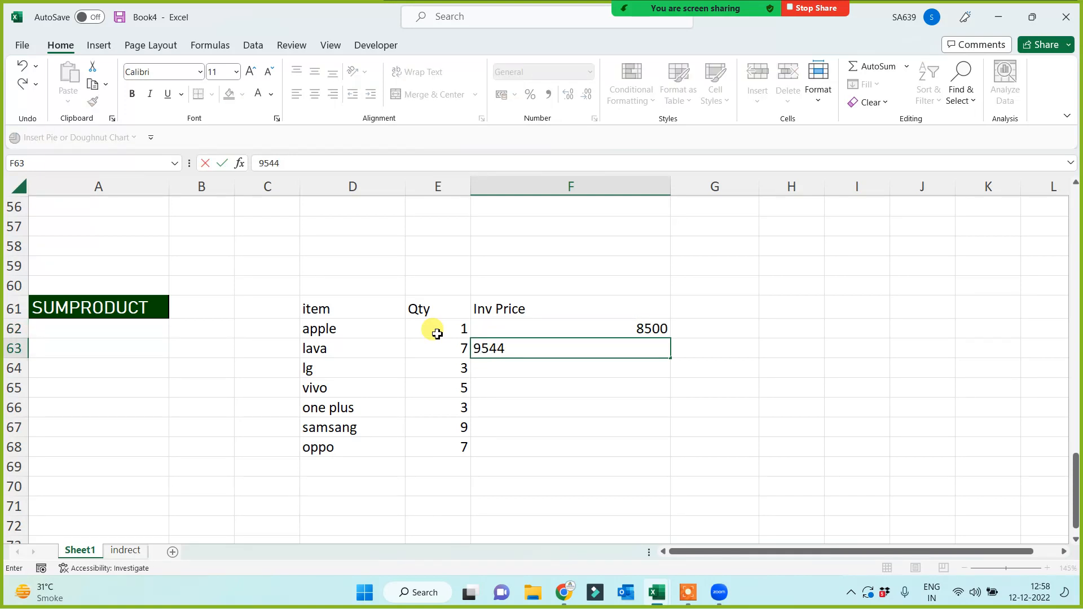
{"action": "key", "text": "Return"}
{"action": "type", "text": "36"}
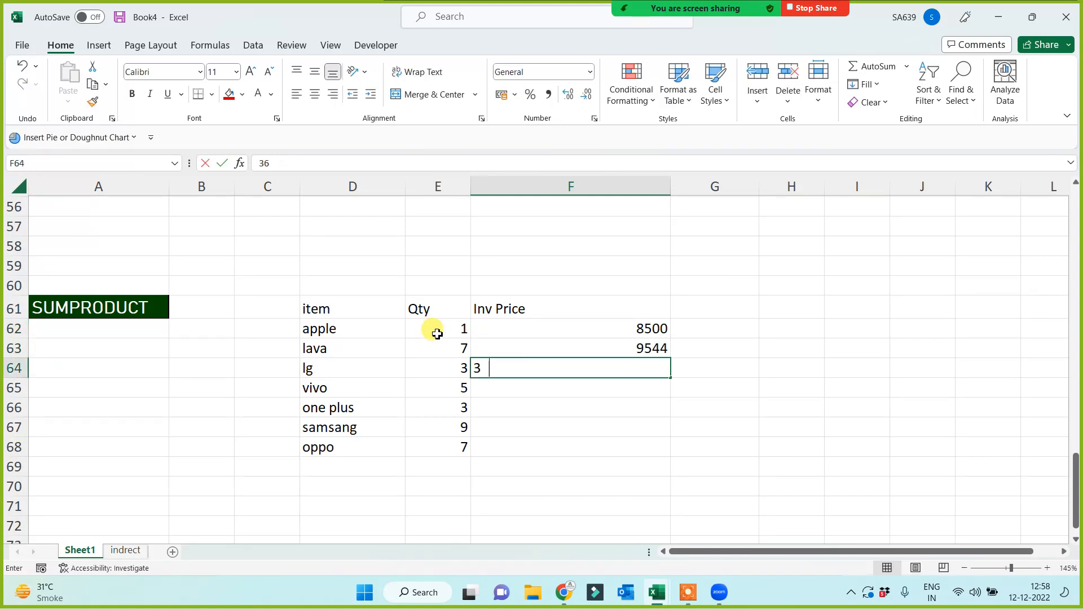
{"action": "type", "text": "52"}
{"action": "key", "text": "Return"}
{"action": "type", "text": "1547"}
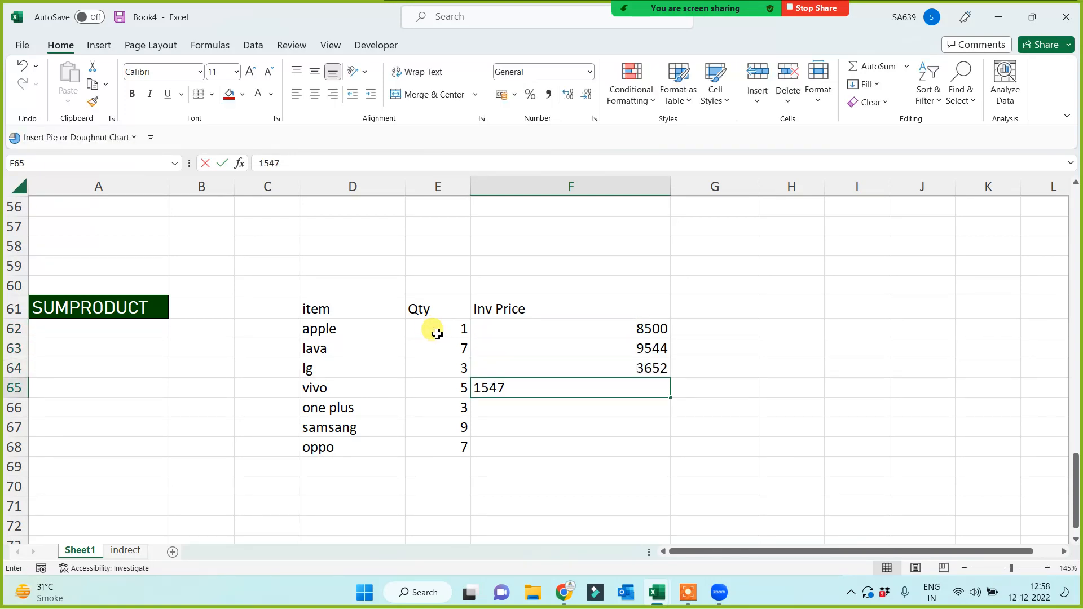
{"action": "key", "text": "Return"}
{"action": "type", "text": "265"}
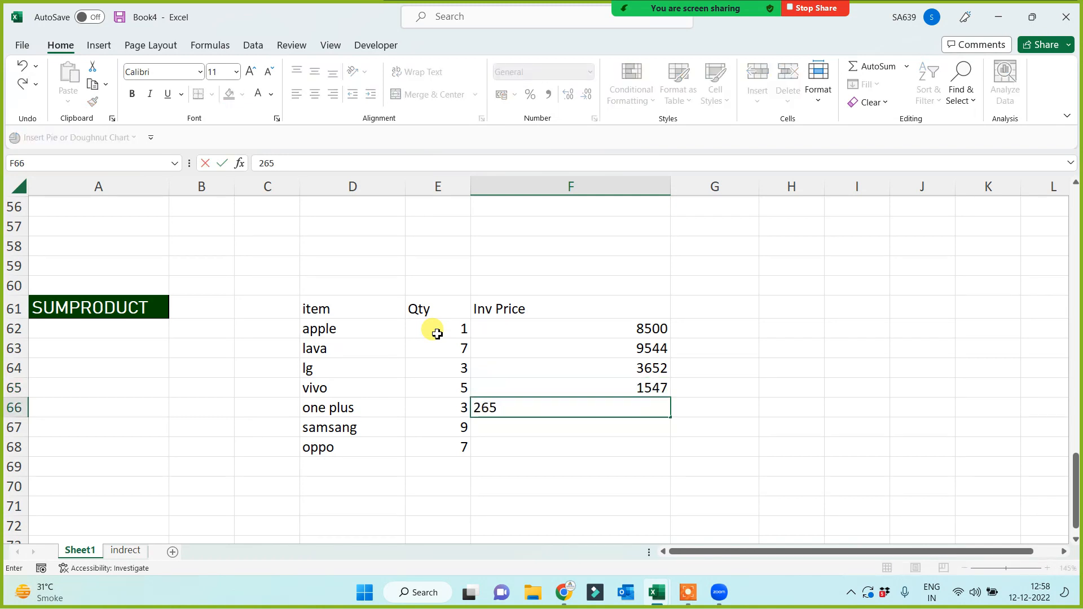
{"action": "type", "text": "8"}
{"action": "key", "text": "Return"}
{"action": "type", "text": "95"}
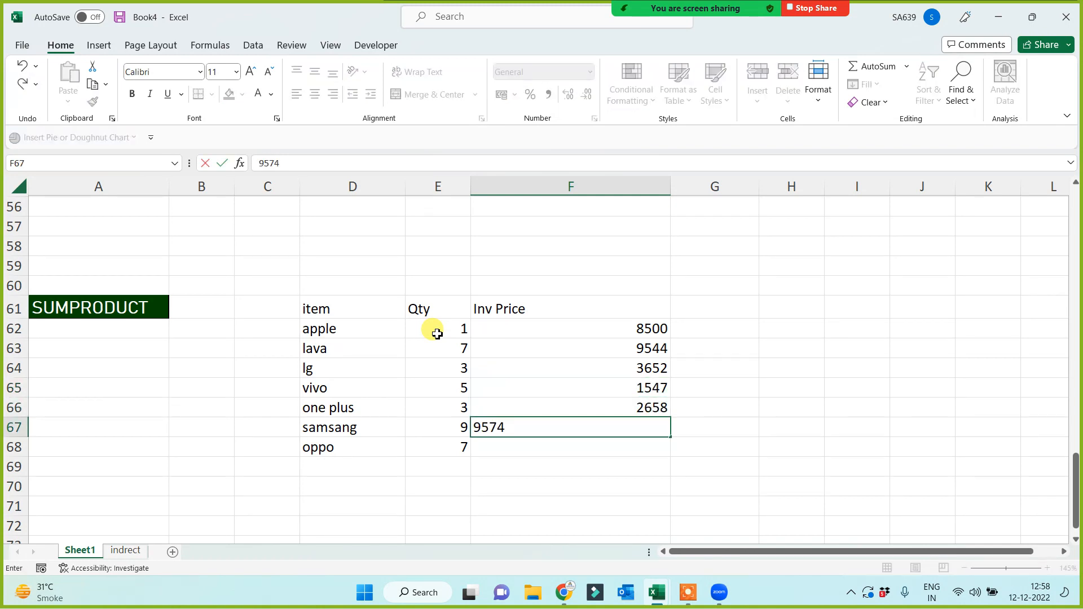
{"action": "type", "text": "74"}
{"action": "key", "text": "Return"}
{"action": "type", "text": "9544"}
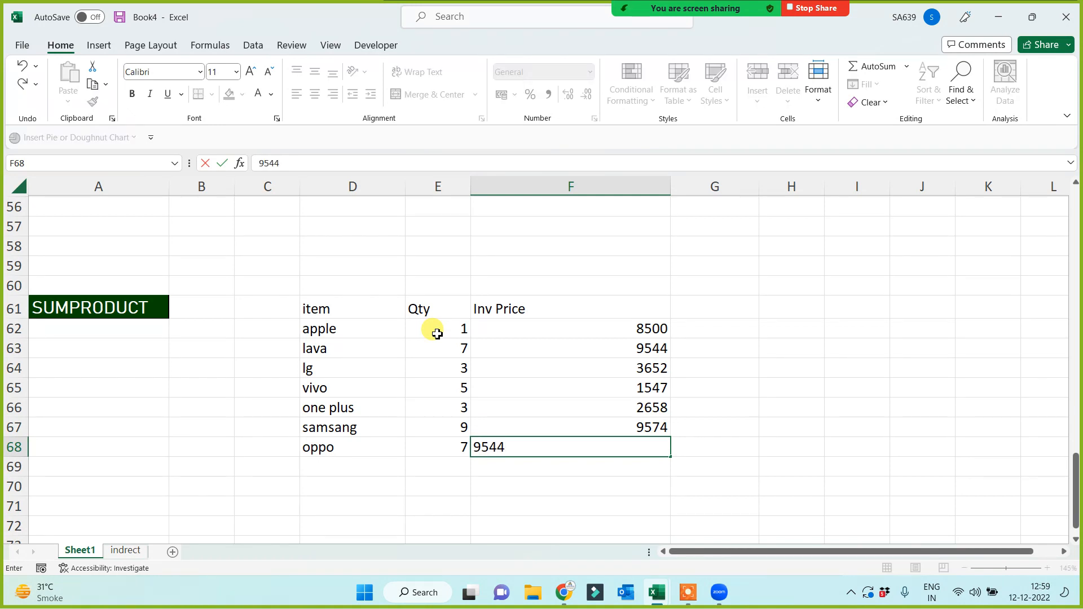
{"action": "key", "text": "Return"}
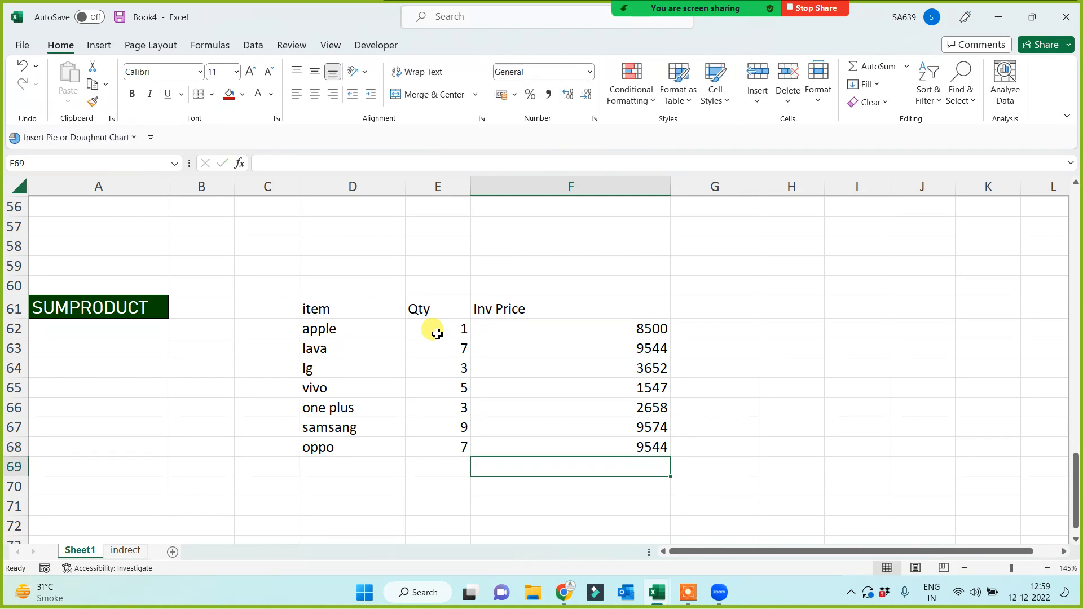
Enter =F62*E62 in G62 for apple's price times quantity.
{"action": "left_click_drag", "start_coordinate": [338, 330], "coordinate": [346, 438]}
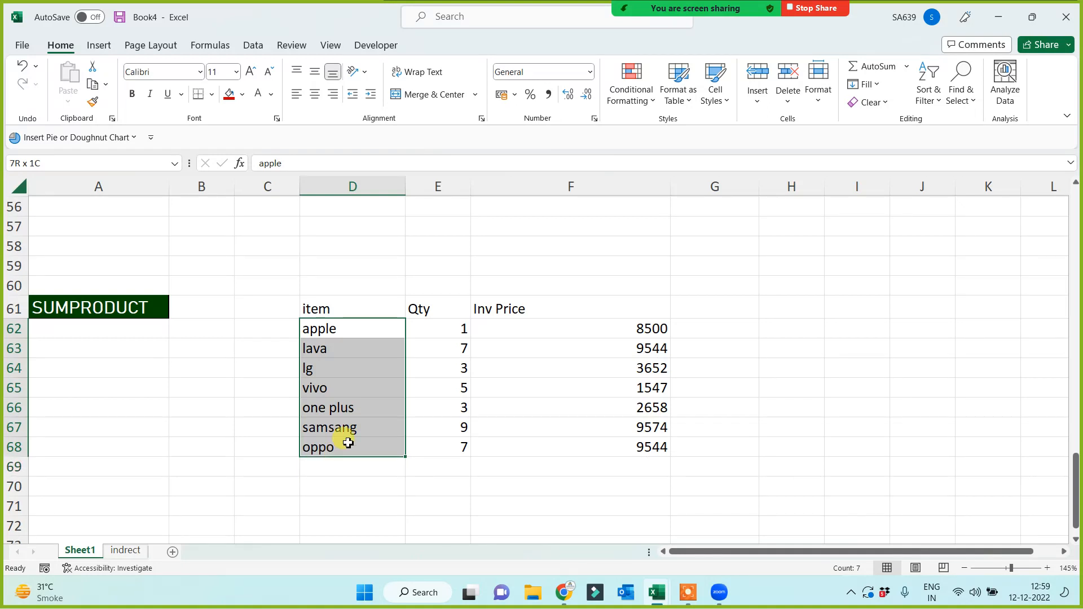
{"action": "left_click", "coordinate": [840, 349]}
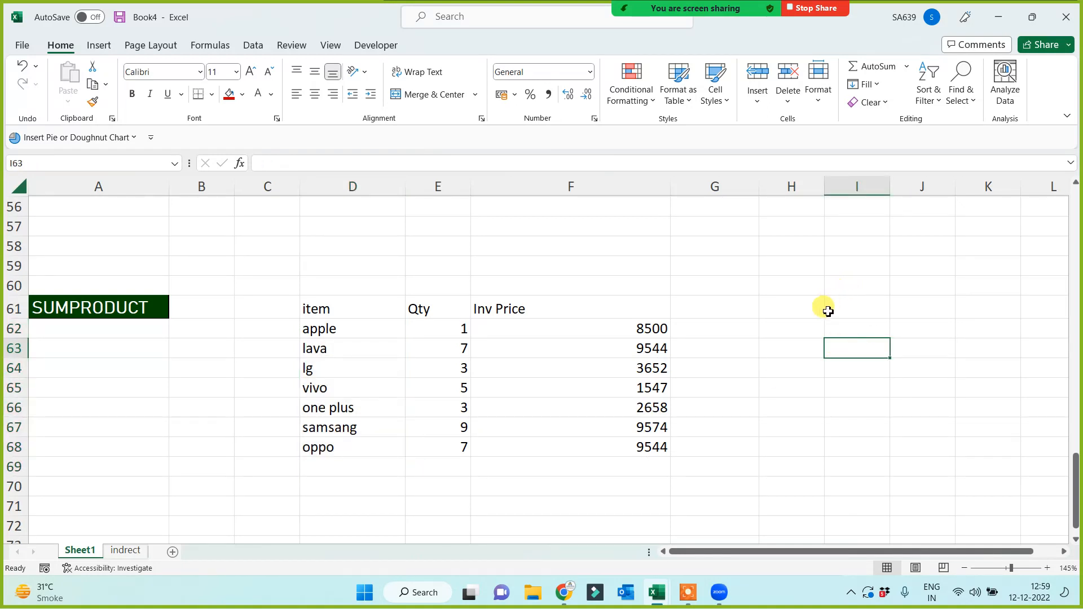
{"action": "left_click", "coordinate": [730, 327]}
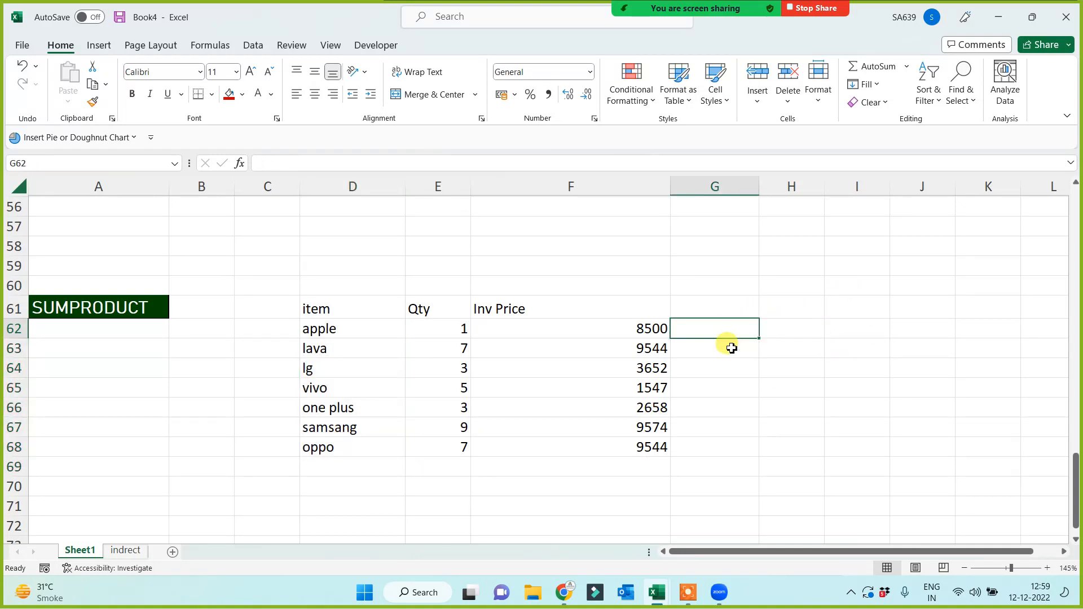
{"action": "type", "text": "="}
{"action": "left_click", "coordinate": [627, 333]}
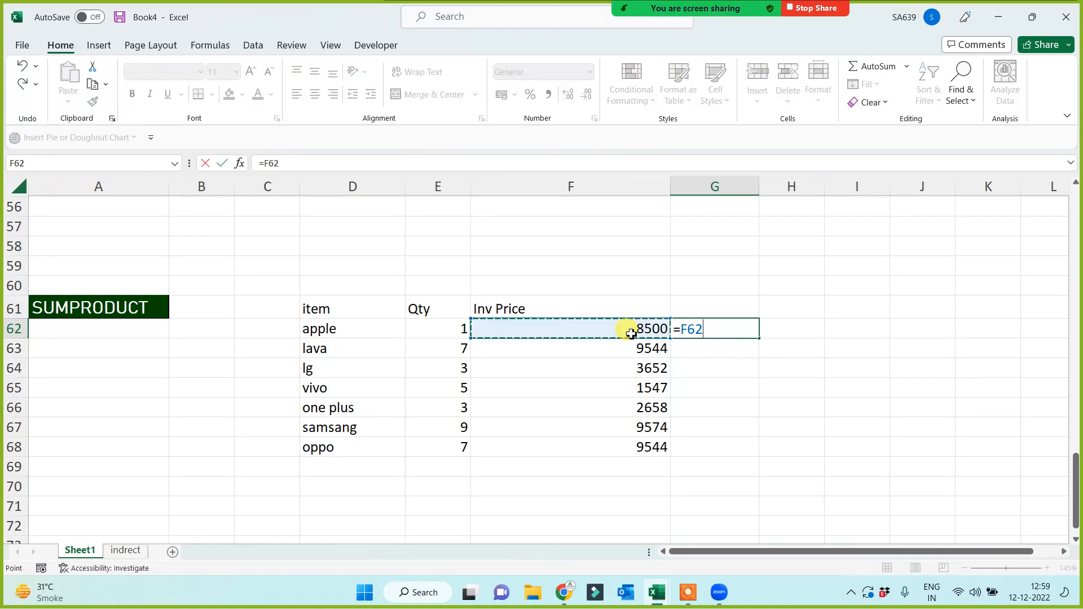
{"action": "type", "text": "*"}
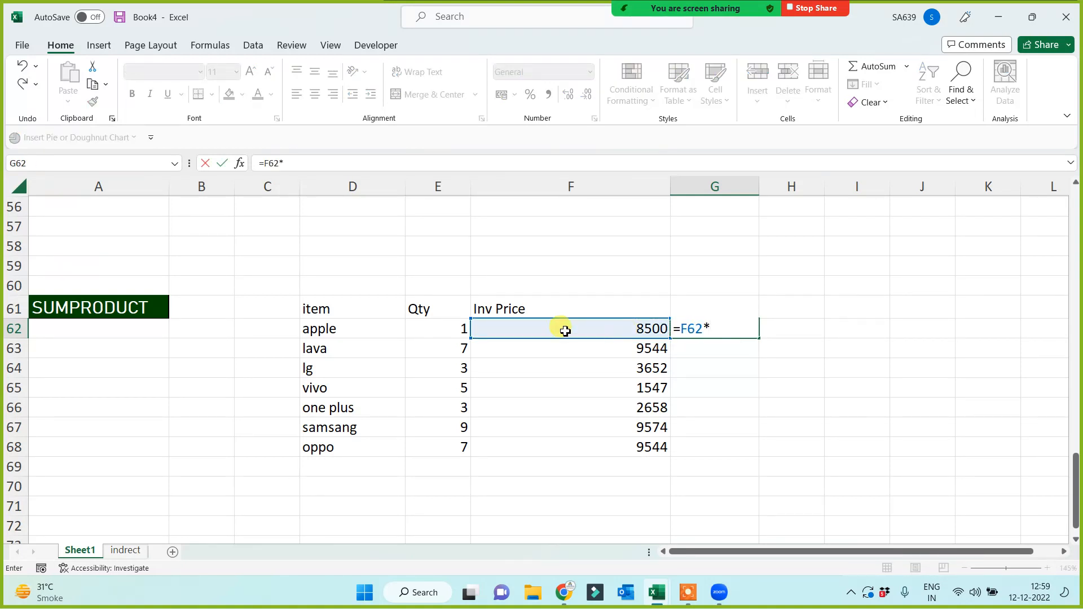
{"action": "left_click", "coordinate": [442, 331]}
{"action": "key", "text": "Return"}
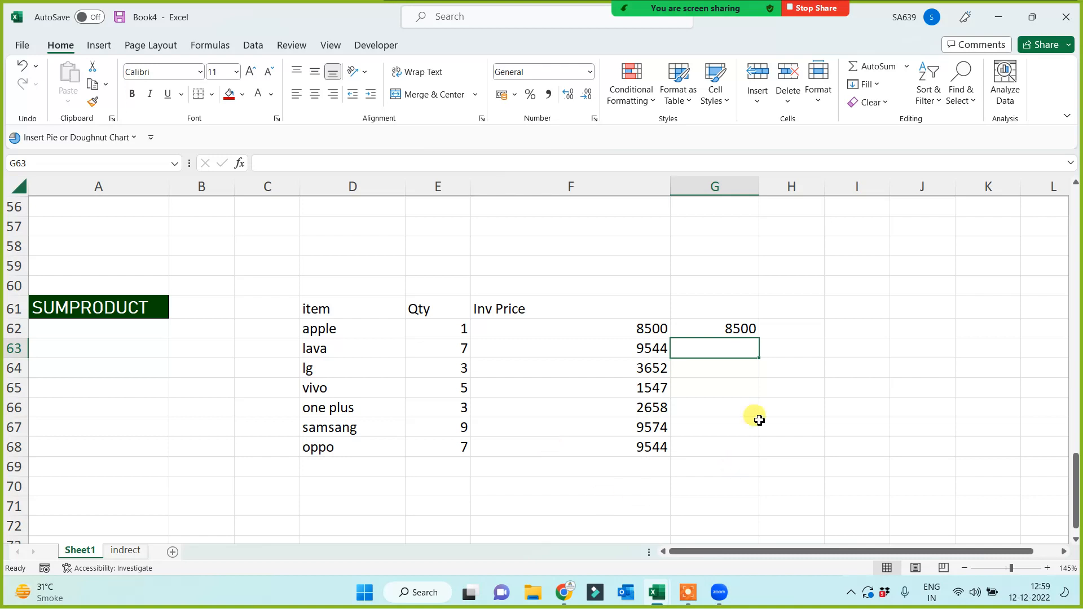
Copy the product formula down G63:G68 through oppo's row.
{"action": "left_click", "coordinate": [715, 329]}
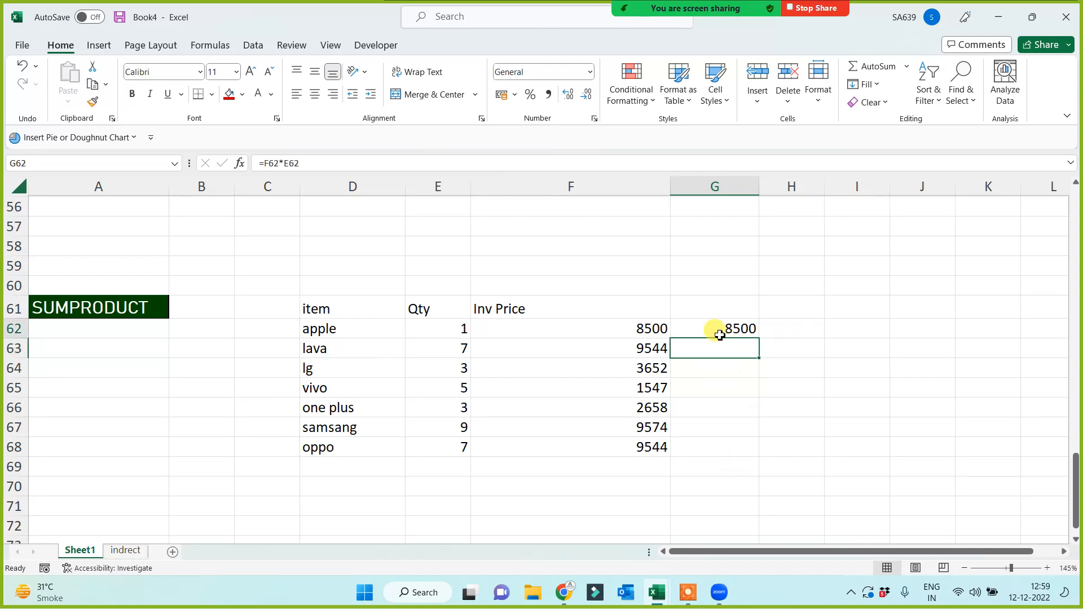
{"action": "left_click_drag", "start_coordinate": [759, 338], "coordinate": [733, 427]}
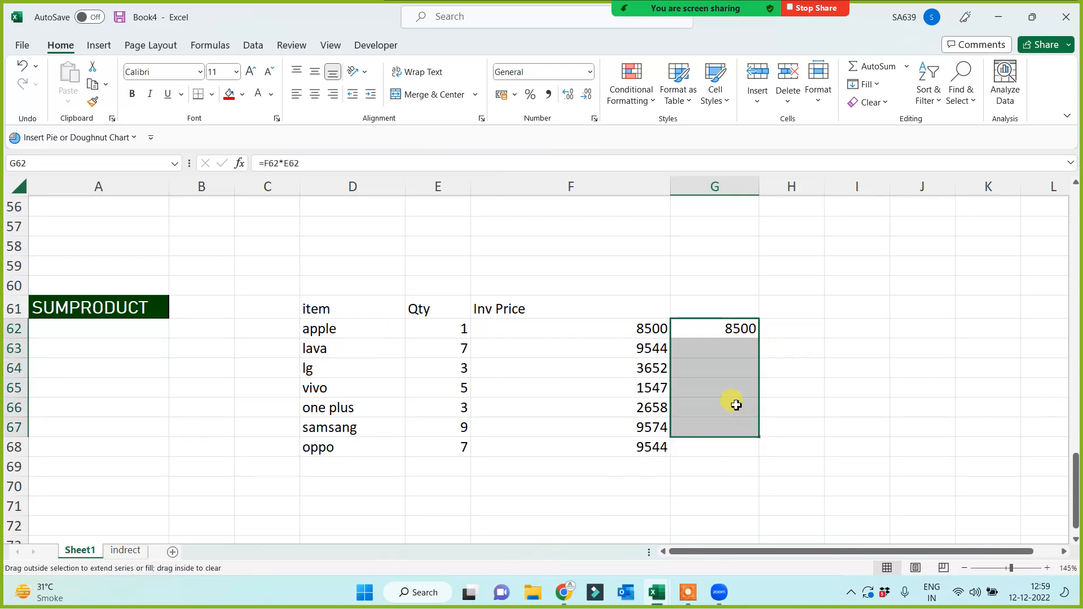
{"action": "left_click", "coordinate": [728, 461]}
{"action": "left_click", "coordinate": [744, 424]}
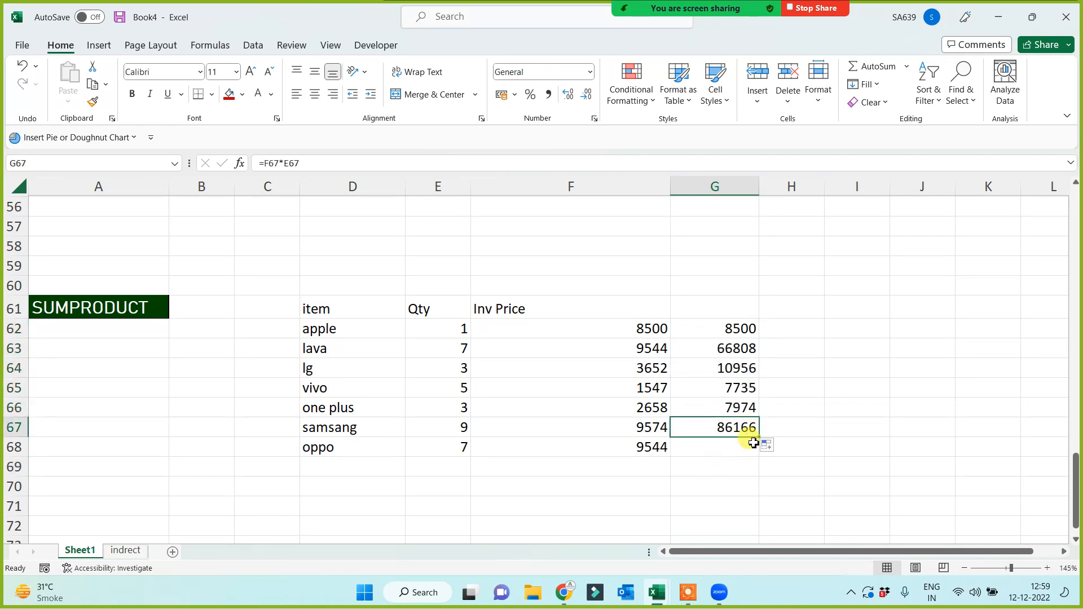
{"action": "left_click_drag", "start_coordinate": [761, 437], "coordinate": [722, 484]}
Total the products with =SUM(G62:G68) in G70, giving 254947, and verify the formulas.
{"action": "left_click", "coordinate": [723, 486]}
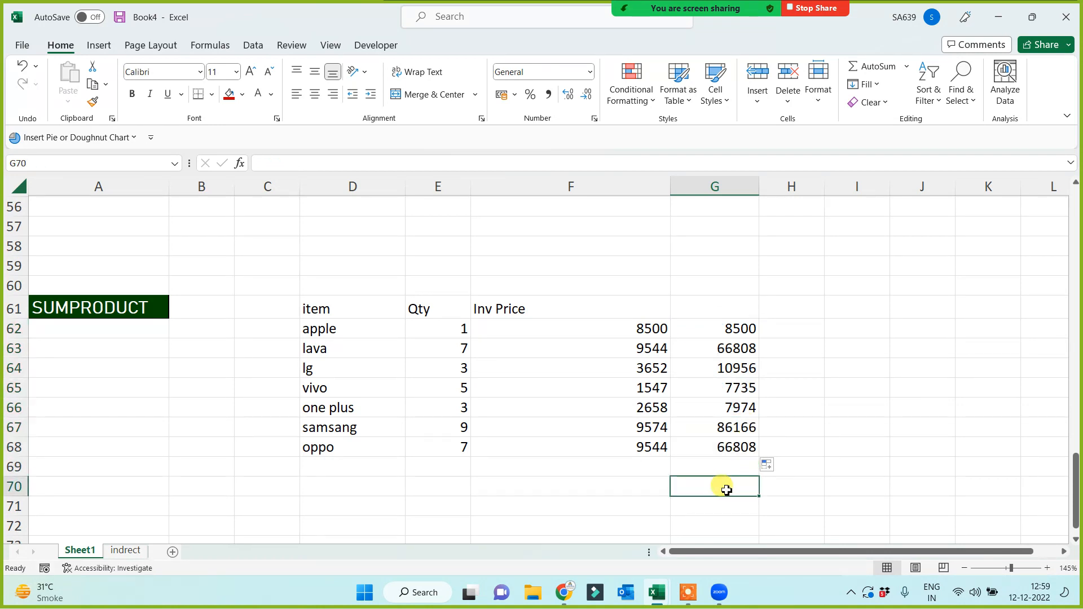
{"action": "type", "text": "=sum("}
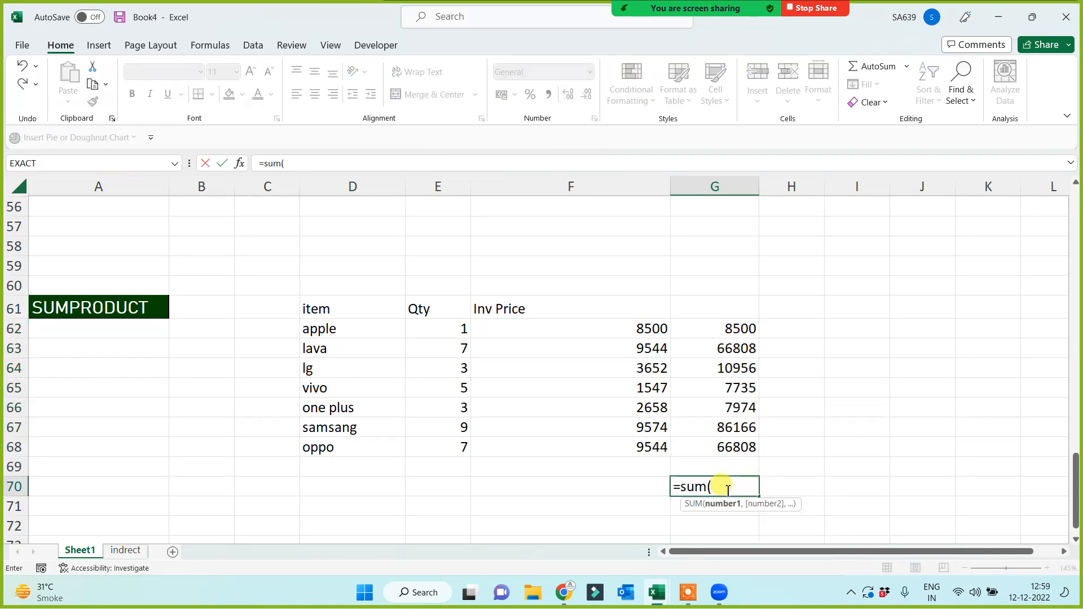
{"action": "left_click_drag", "start_coordinate": [726, 331], "coordinate": [718, 446]}
{"action": "type", "text": ")"}
{"action": "key", "text": "Return"}
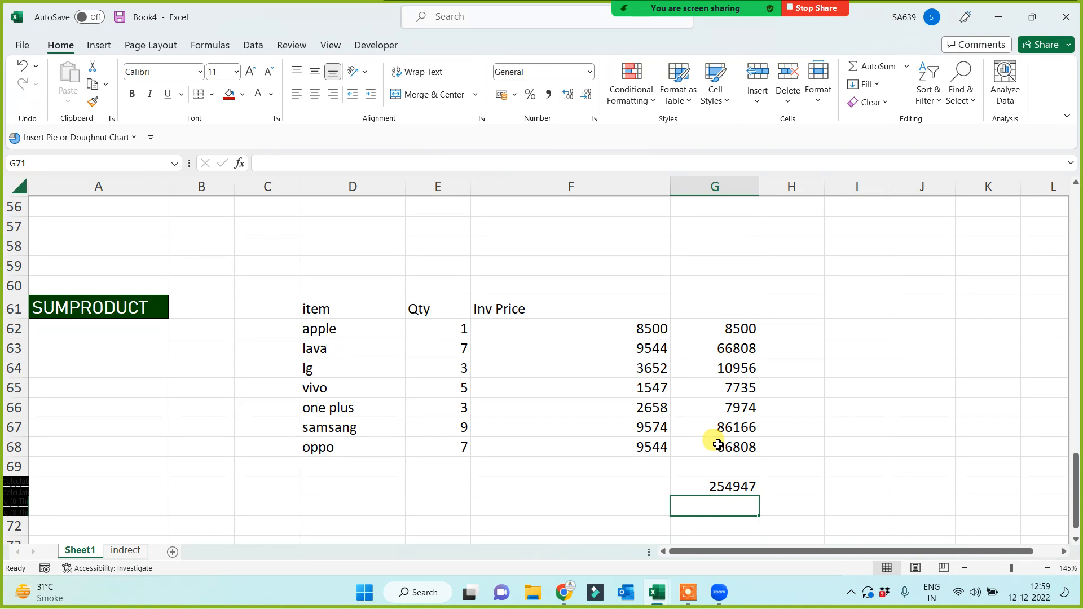
{"action": "left_click", "coordinate": [446, 330]}
{"action": "left_click", "coordinate": [586, 333]}
{"action": "left_click", "coordinate": [726, 333]}
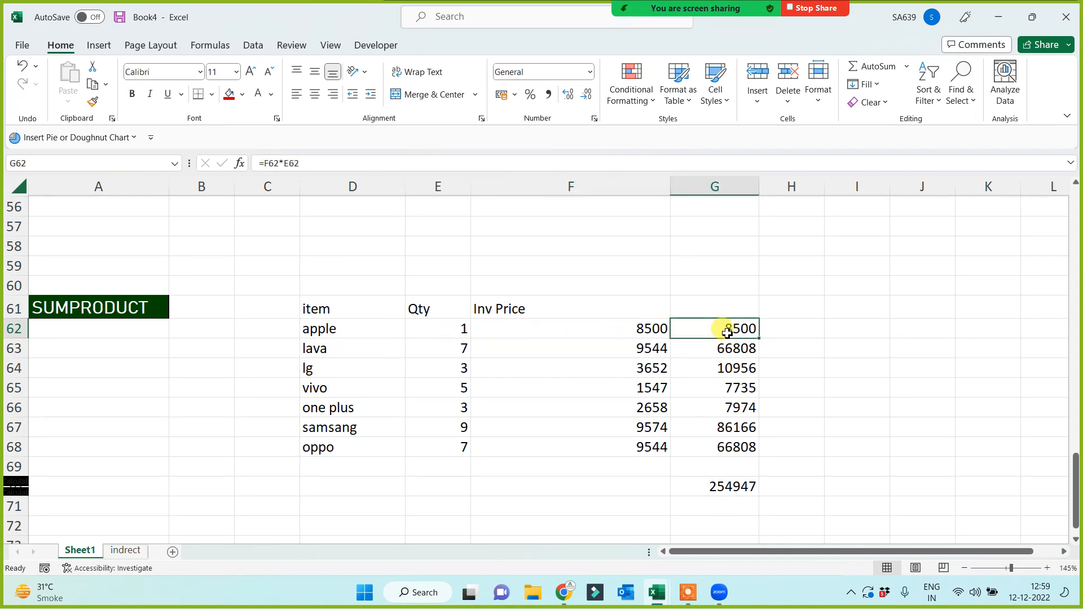
{"action": "left_click_drag", "start_coordinate": [726, 333], "coordinate": [715, 451]}
{"action": "left_click", "coordinate": [715, 488]}
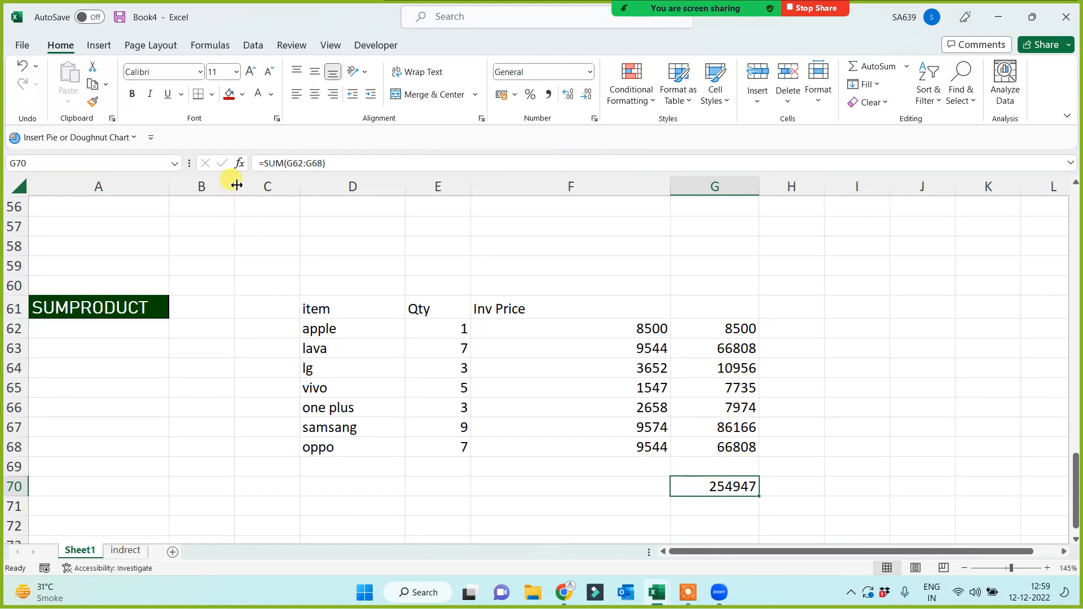
Widen column B to fit the upcoming result.
{"action": "left_click_drag", "start_coordinate": [236, 185], "coordinate": [271, 186]}
{"action": "left_click_drag", "start_coordinate": [768, 311], "coordinate": [756, 455]}
{"action": "left_click", "coordinate": [537, 503]}
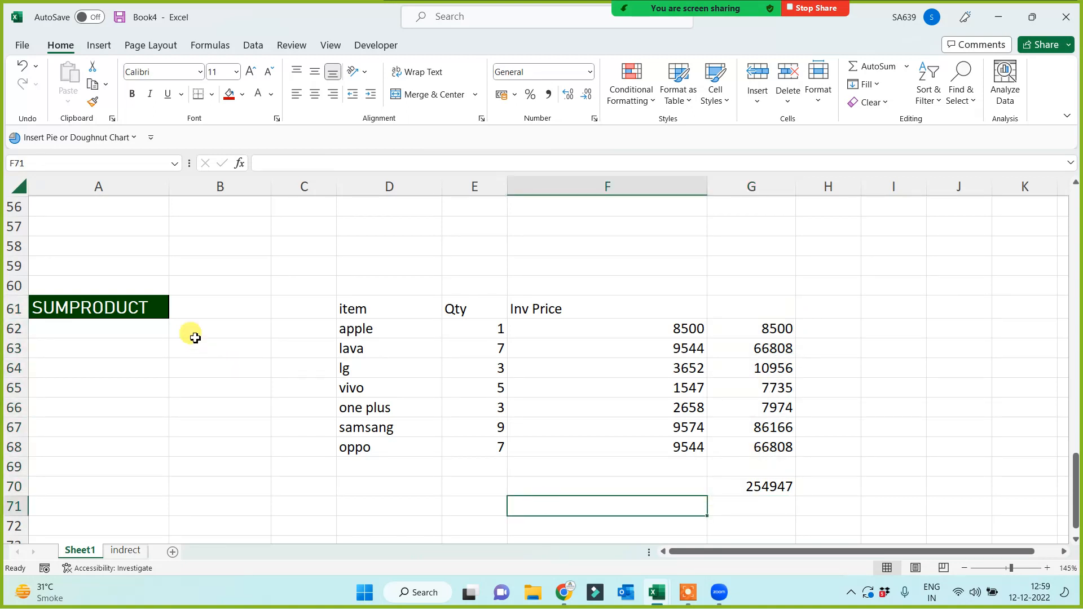
Enter =SUMPRODUCT($E$62:$E$68,$F$62:$F$68) in B61, returning 254947.
{"action": "left_click", "coordinate": [218, 310]}
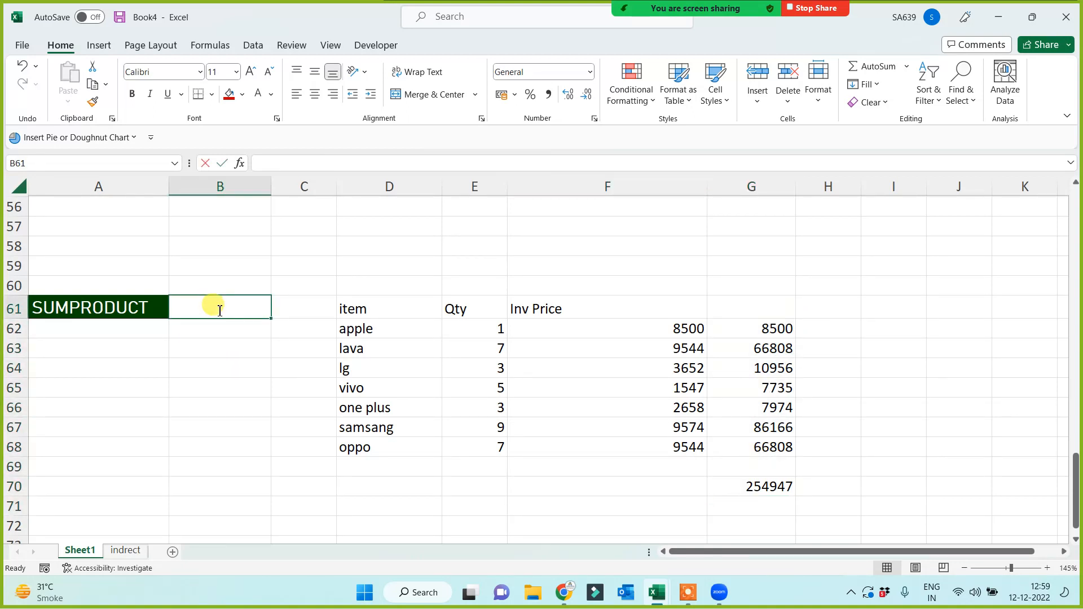
{"action": "type", "text": "=sumop"}
{"action": "key", "text": "BackSpace"}
{"action": "key", "text": "BackSpace"}
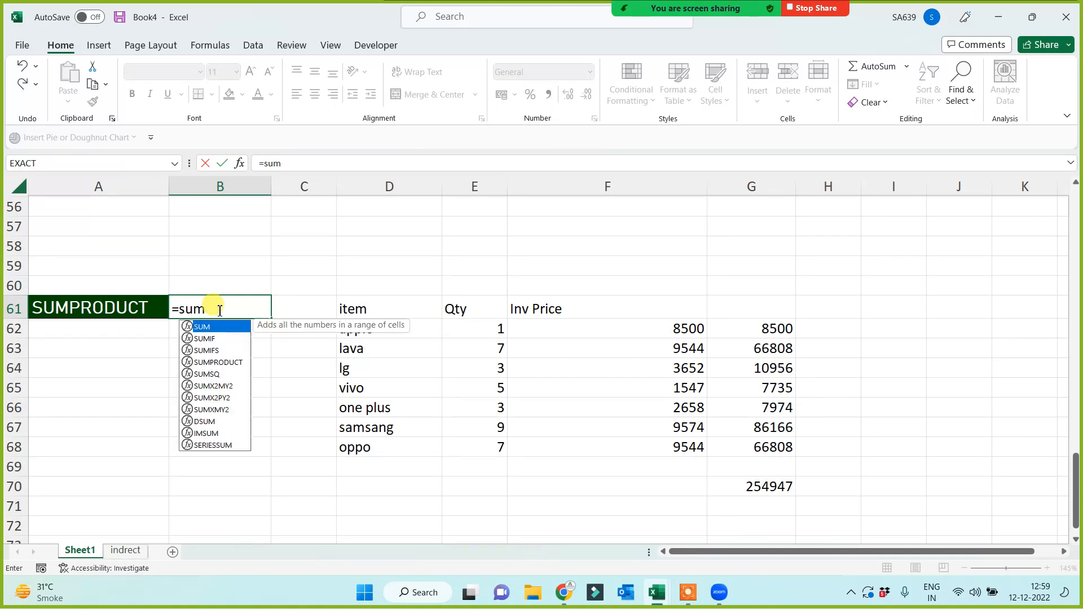
{"action": "type", "text": "p"}
{"action": "key", "text": "Tab"}
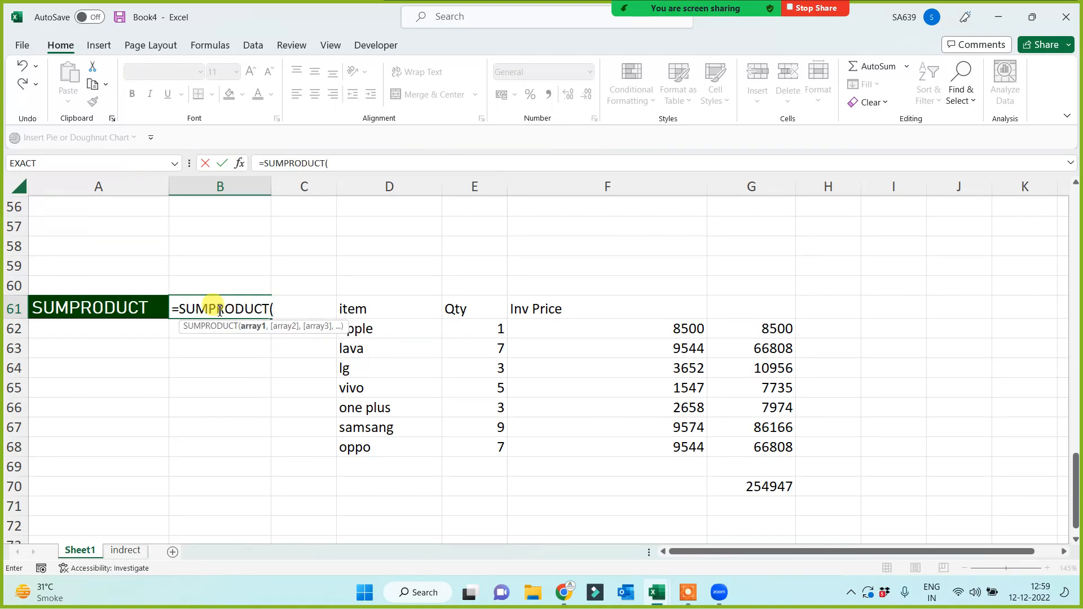
{"action": "left_click_drag", "start_coordinate": [483, 341], "coordinate": [478, 445]}
{"action": "key", "text": "F4"}
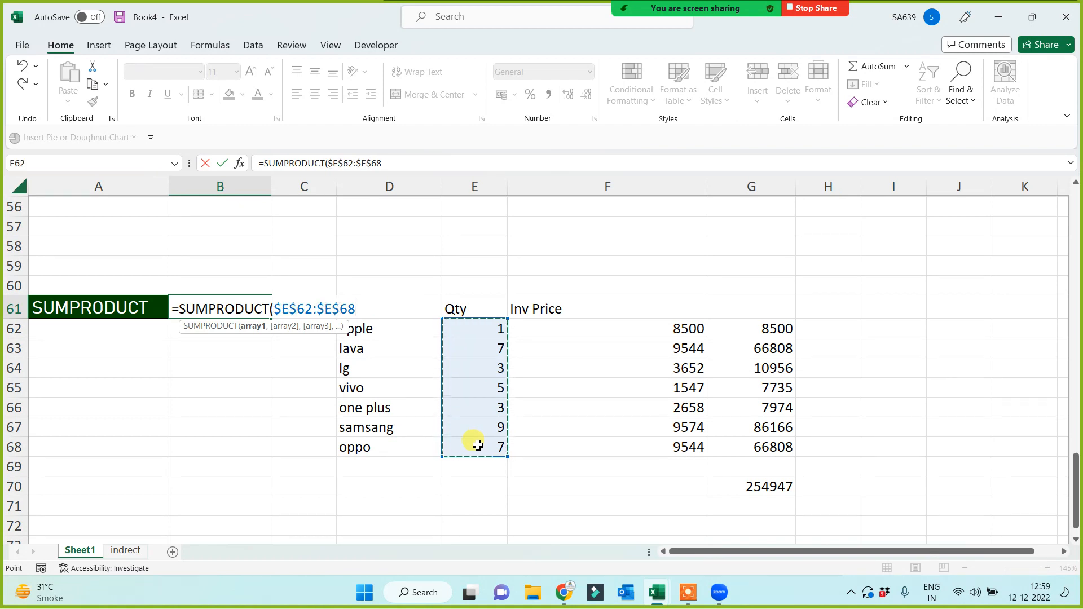
{"action": "type", "text": ","}
{"action": "left_click_drag", "start_coordinate": [609, 325], "coordinate": [609, 457]}
{"action": "key", "text": "F4"}
{"action": "type", "text": ")"}
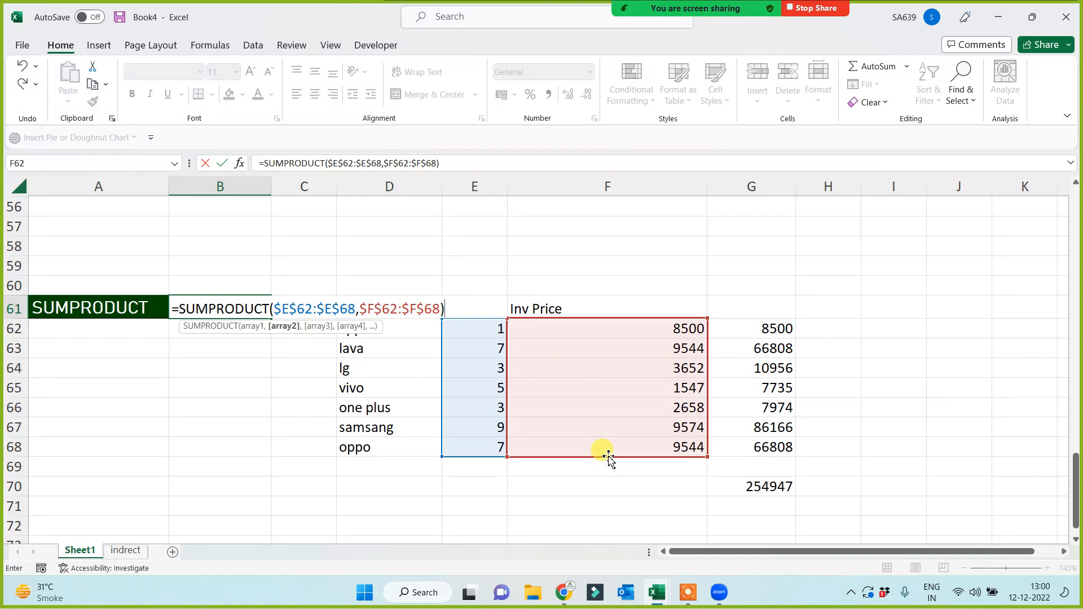
{"action": "key", "text": "Return"}
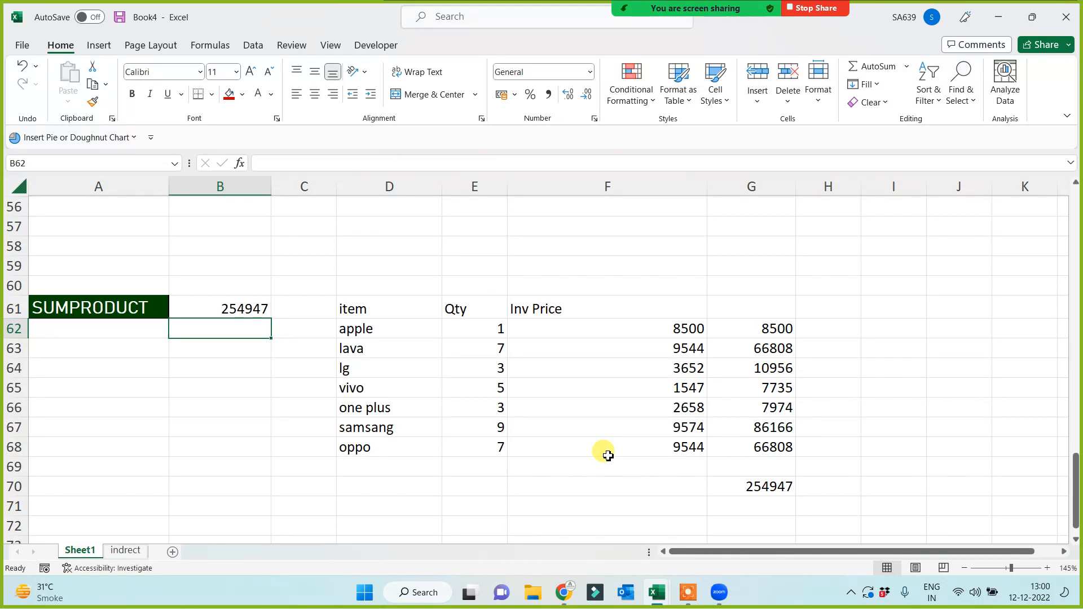
{"action": "scroll", "coordinate": [164, 398], "scroll_direction": "up", "scroll_amount": 14}
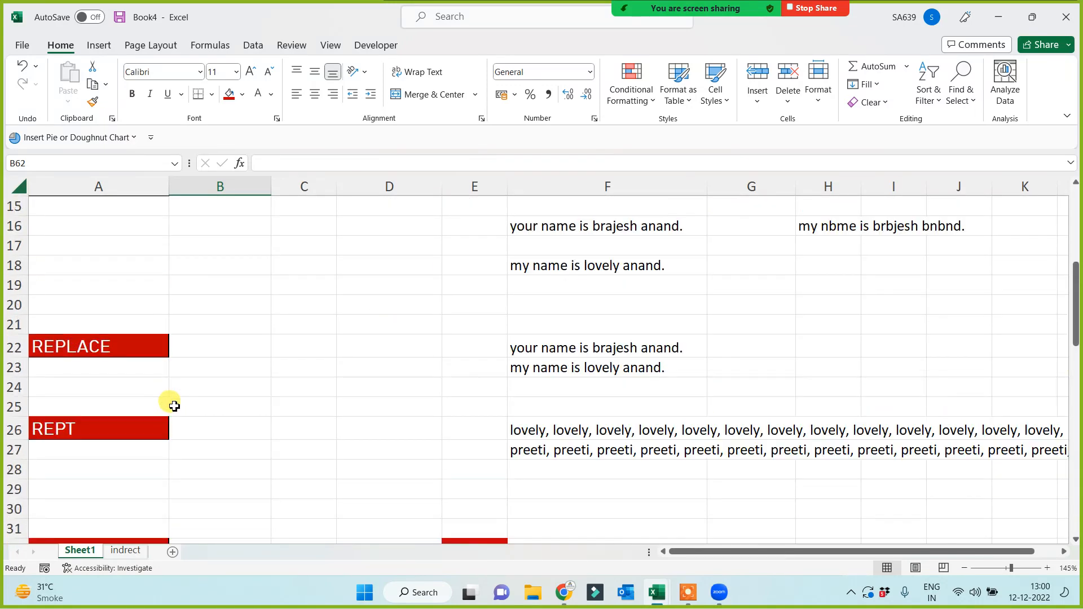
{"action": "scroll", "coordinate": [174, 406], "scroll_direction": "up", "scroll_amount": 5}
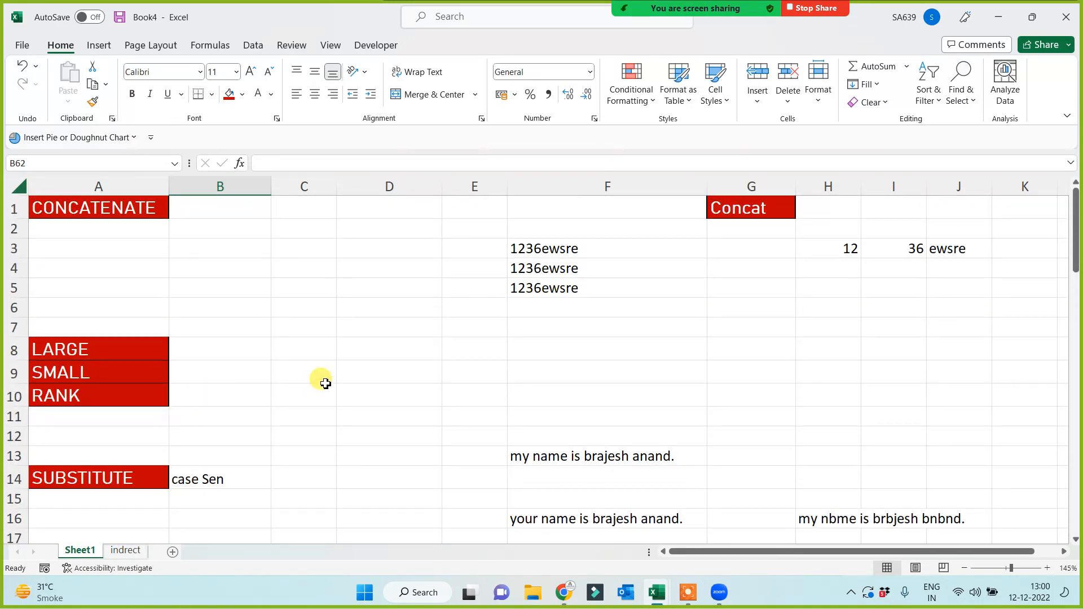
{"action": "scroll", "coordinate": [325, 384], "scroll_direction": "down", "scroll_amount": 12}
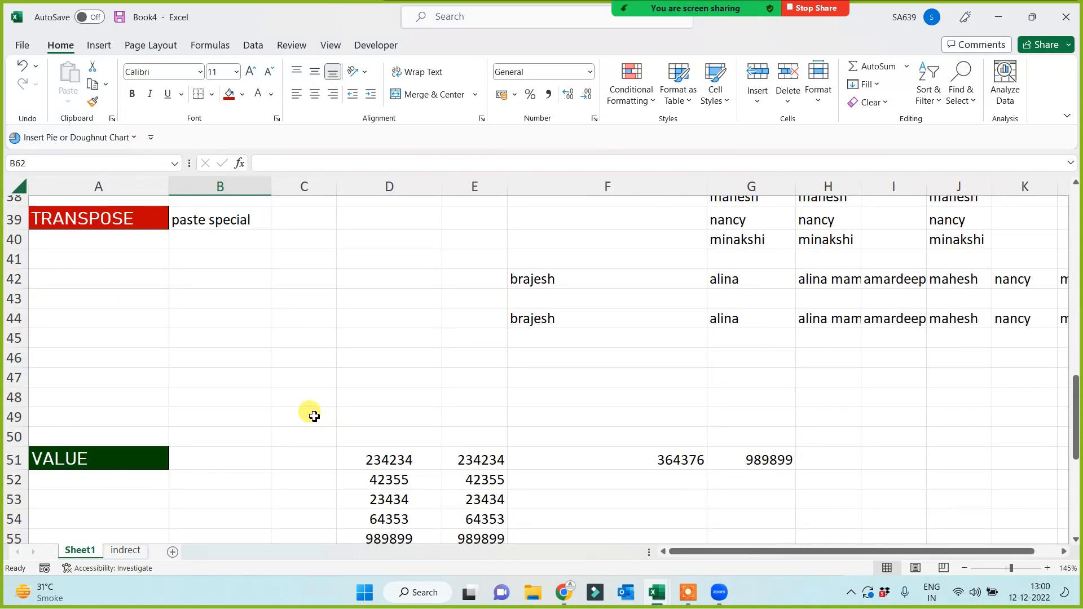
{"action": "scroll", "coordinate": [314, 416], "scroll_direction": "down", "scroll_amount": 7}
{"action": "left_click", "coordinate": [248, 459]}
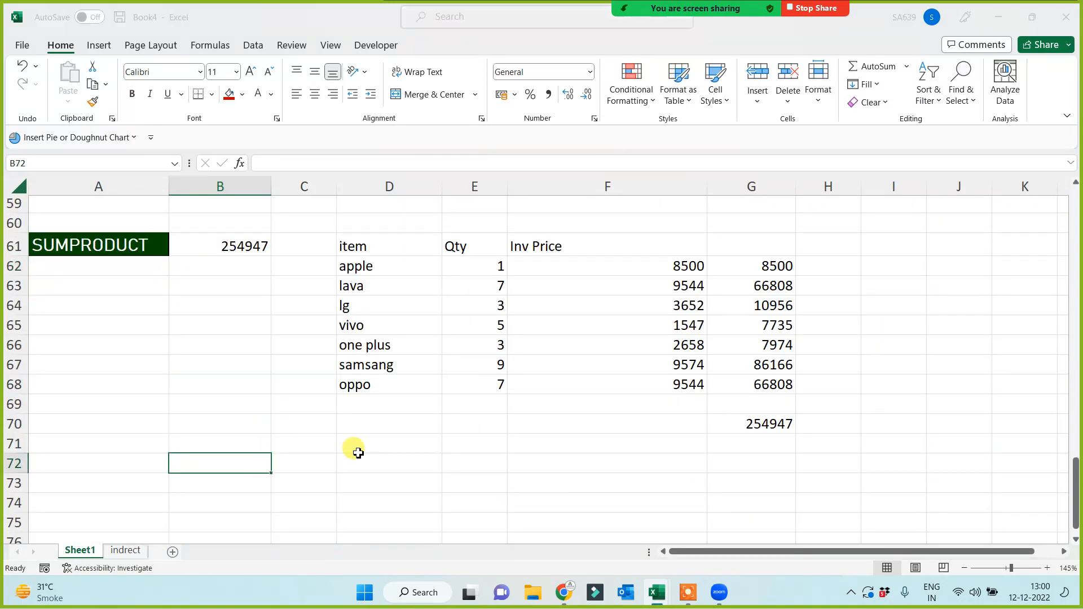
{"action": "key", "text": "ctrl+s"}
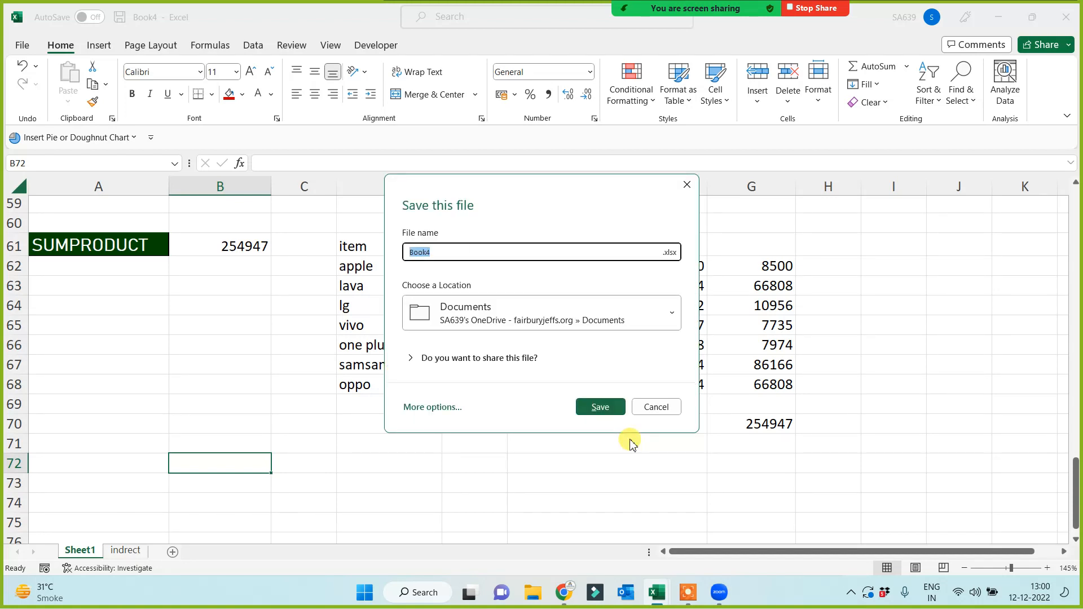
{"action": "left_click", "coordinate": [656, 408]}
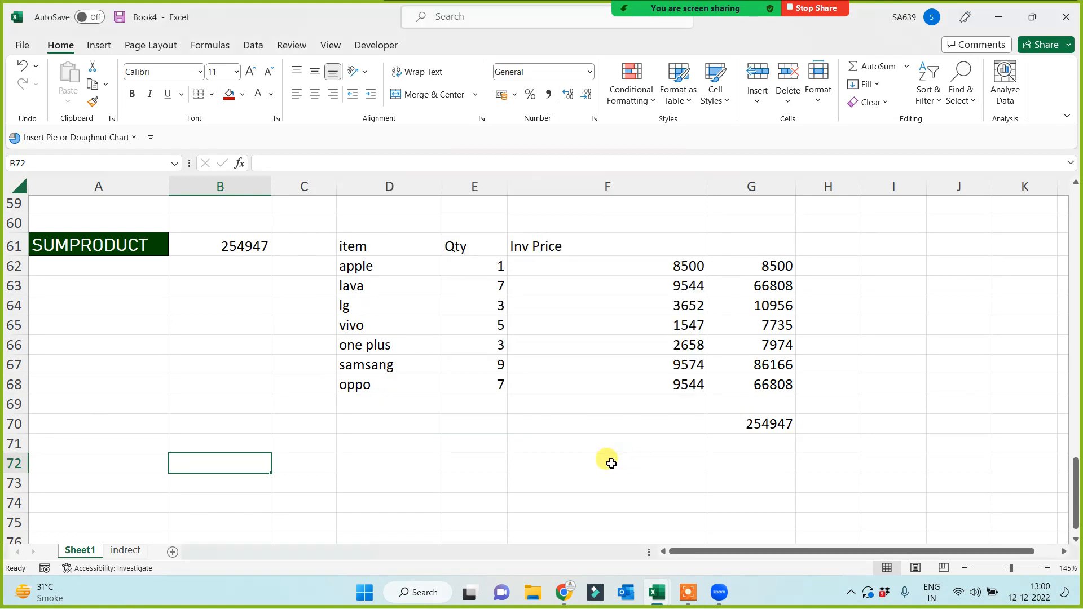
{"action": "left_click", "coordinate": [687, 592]}
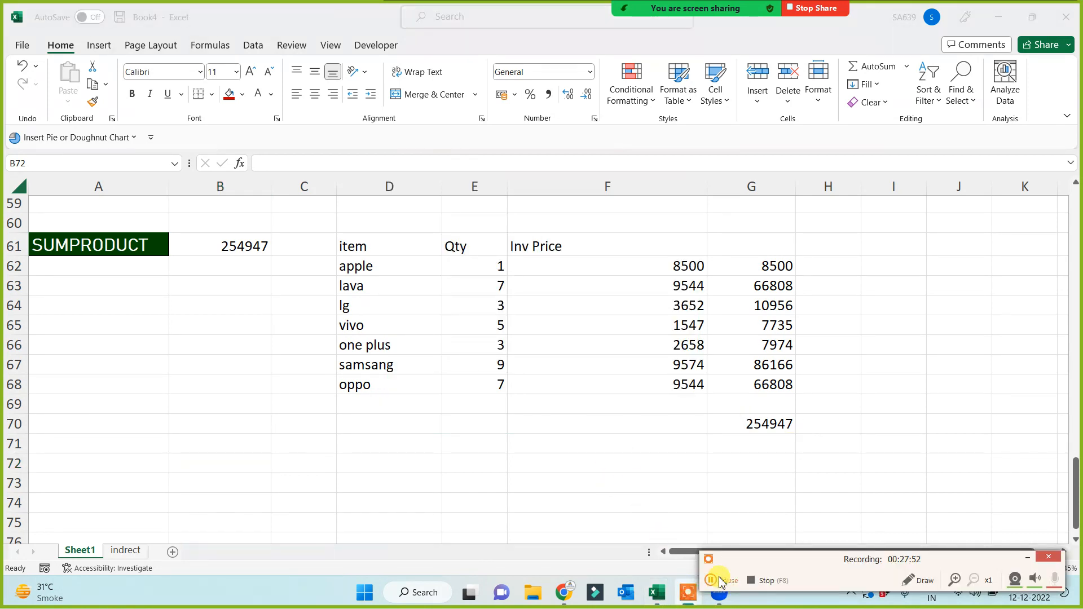